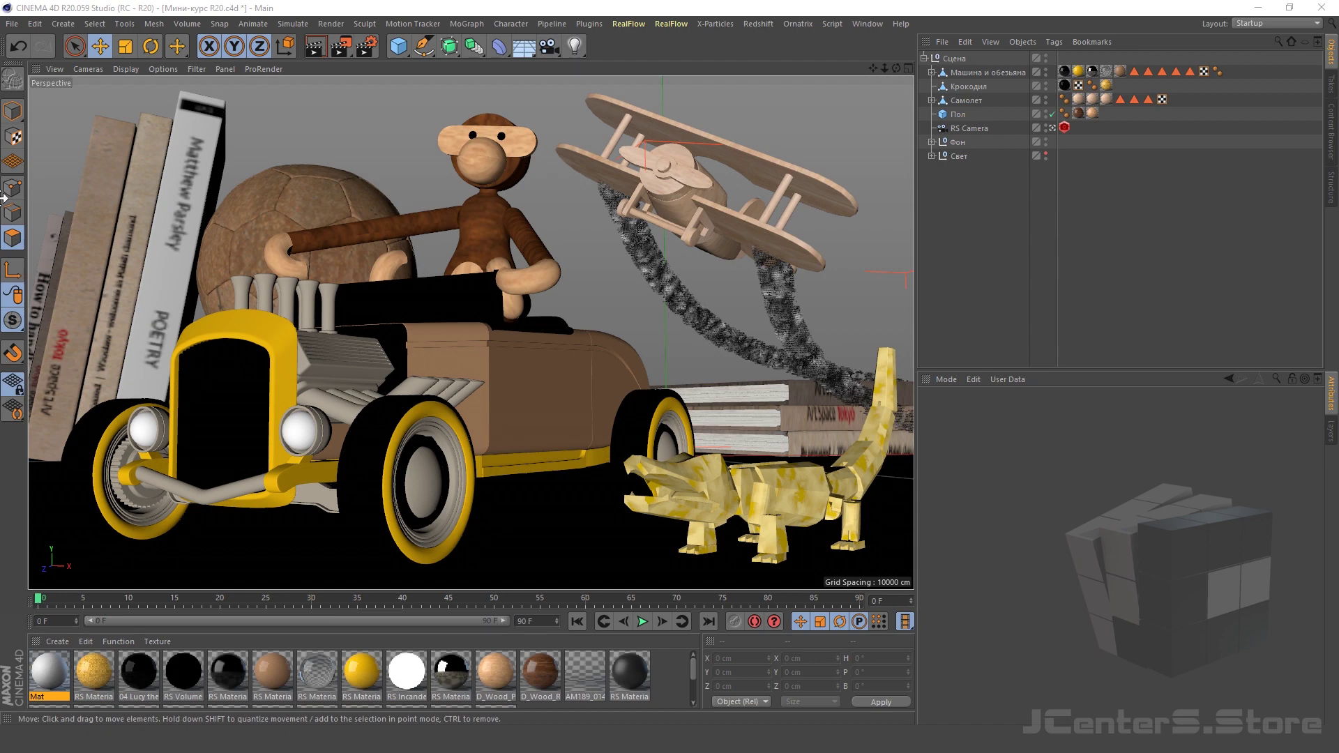
- Leave the RS Camera view and orbit the free perspective over the whole toy scene
left_click(1052, 128)
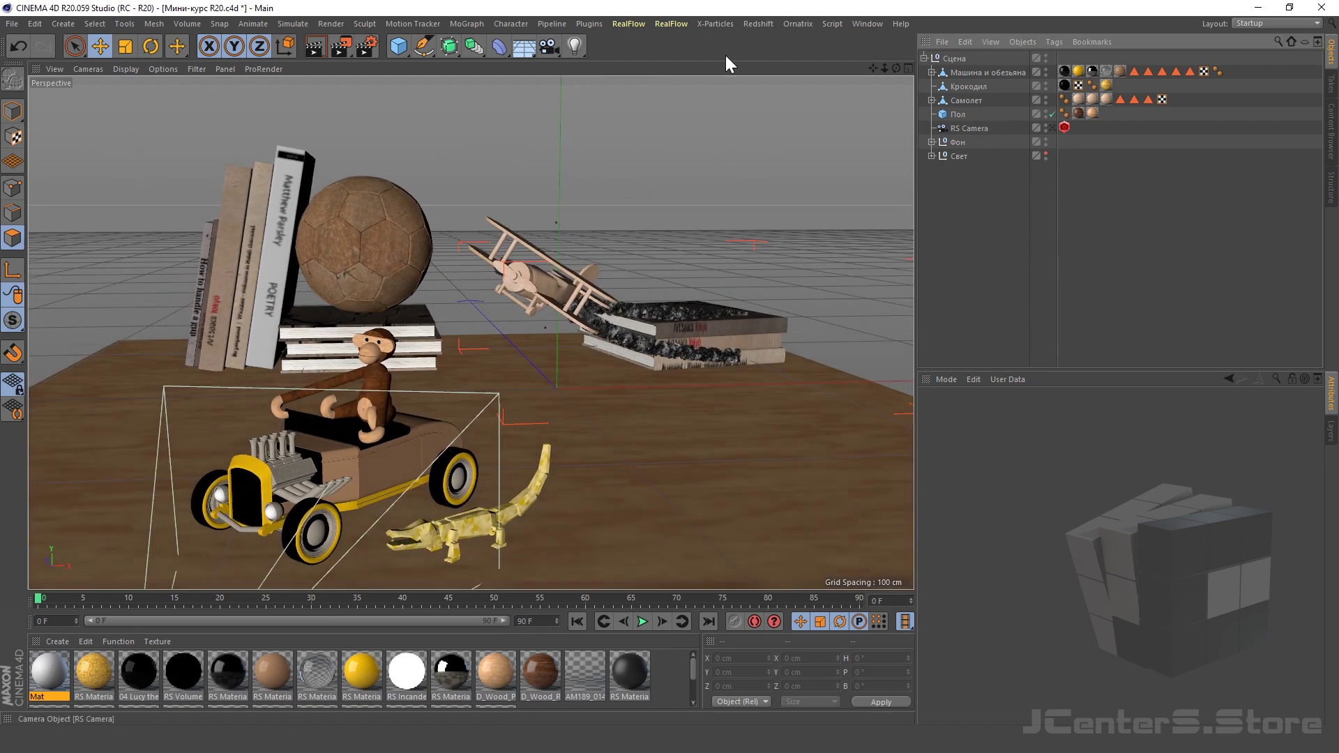
left_click(331, 24)
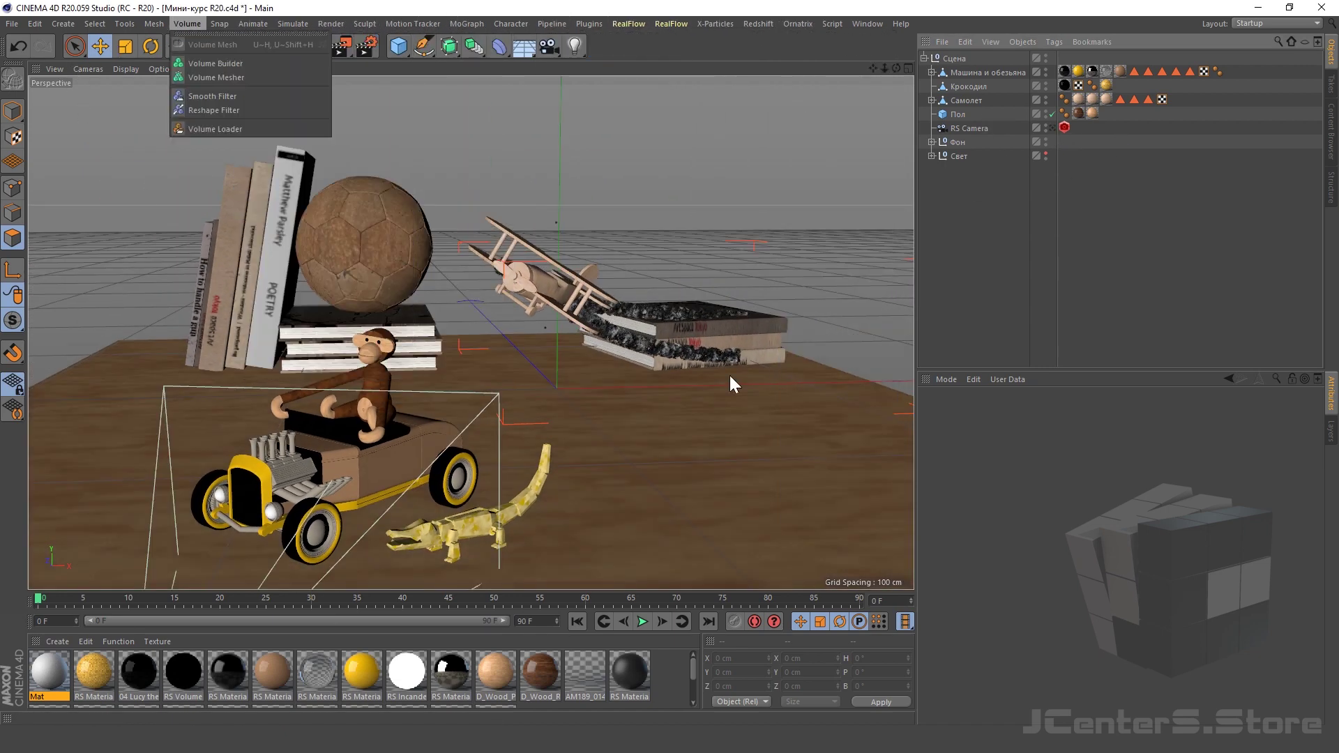
left_click(667, 501)
mouse_move(605, 484)
left_mouse_down("alt")
mouse_move(659, 503)
mouse_move(756, 488)
mouse_move(680, 462)
mouse_move(539, 451)
mouse_move(521, 483)
mouse_move(555, 497)
mouse_move(606, 469)
left_mouse_up("alt")
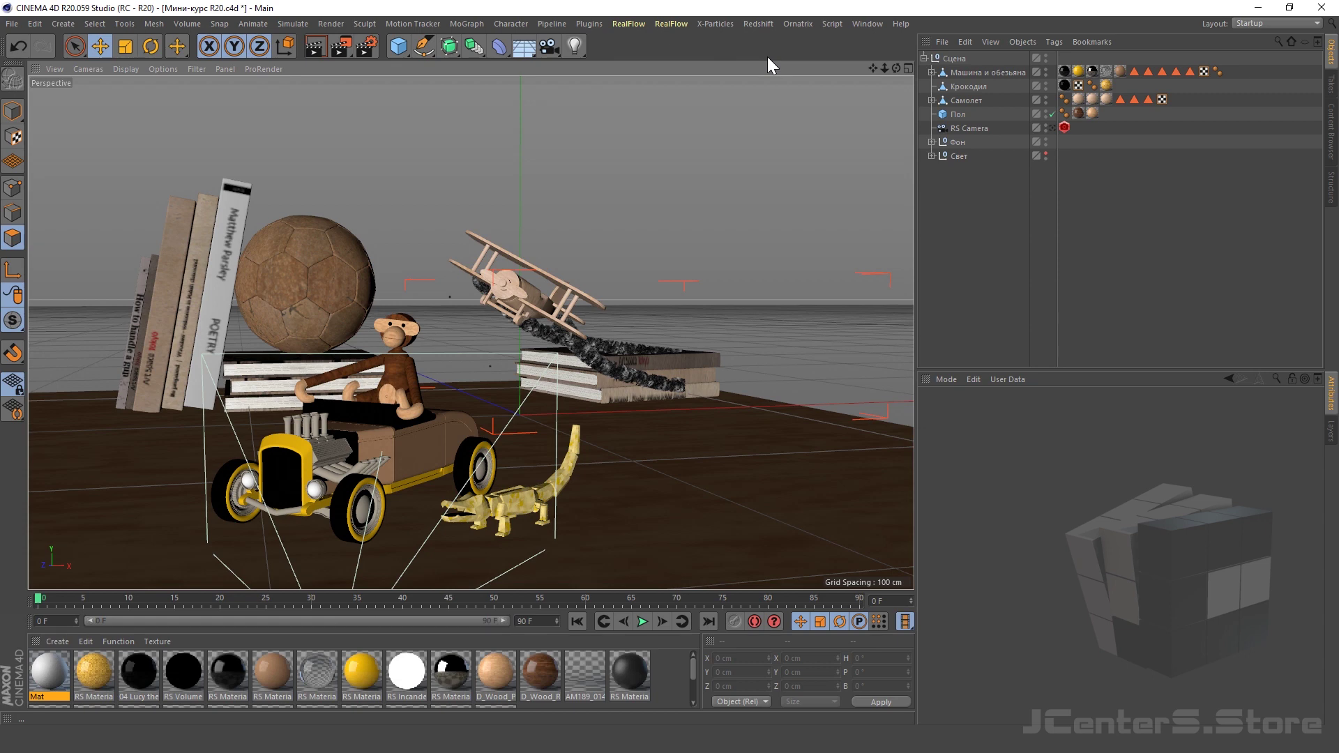
- Select Крокодил, trial-move it onto the books, then undo back to the floor
left_click(497, 504)
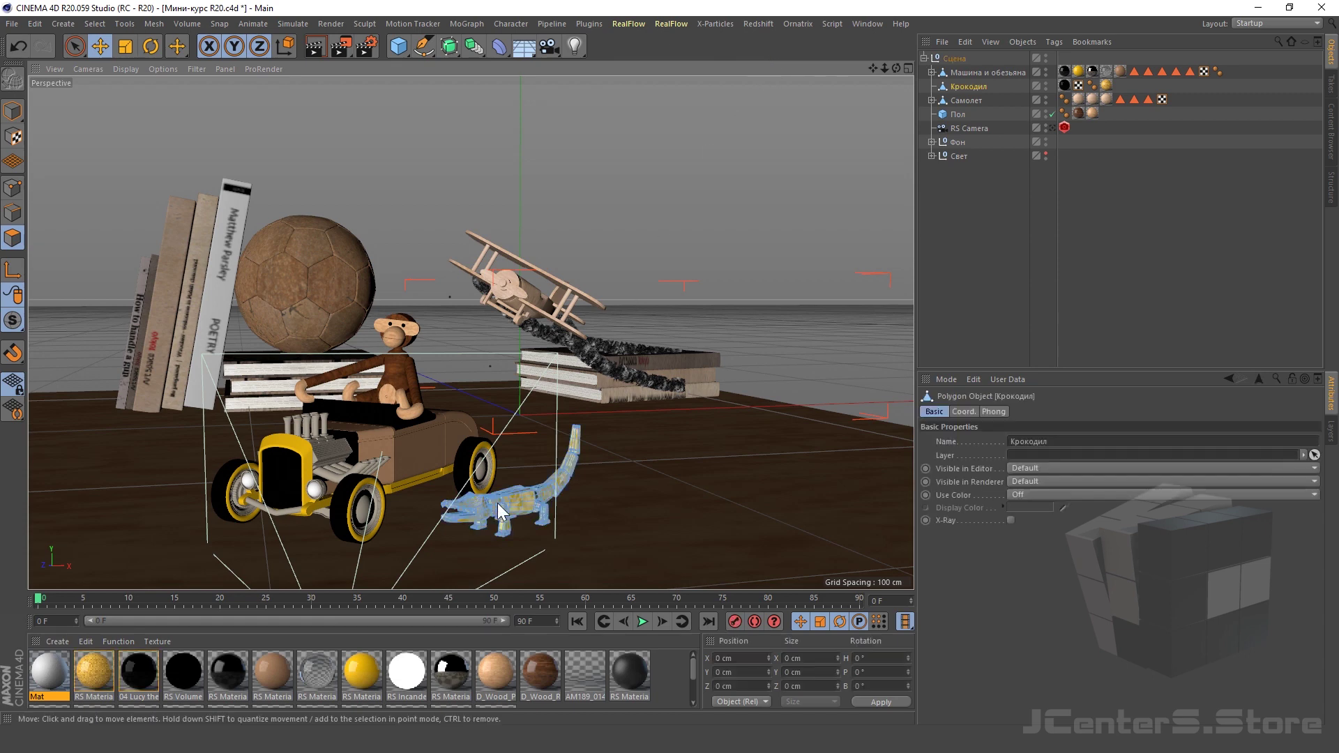
left_click(13, 110)
left_click_drag(537, 491, 655, 288)
key("ctrl+z")
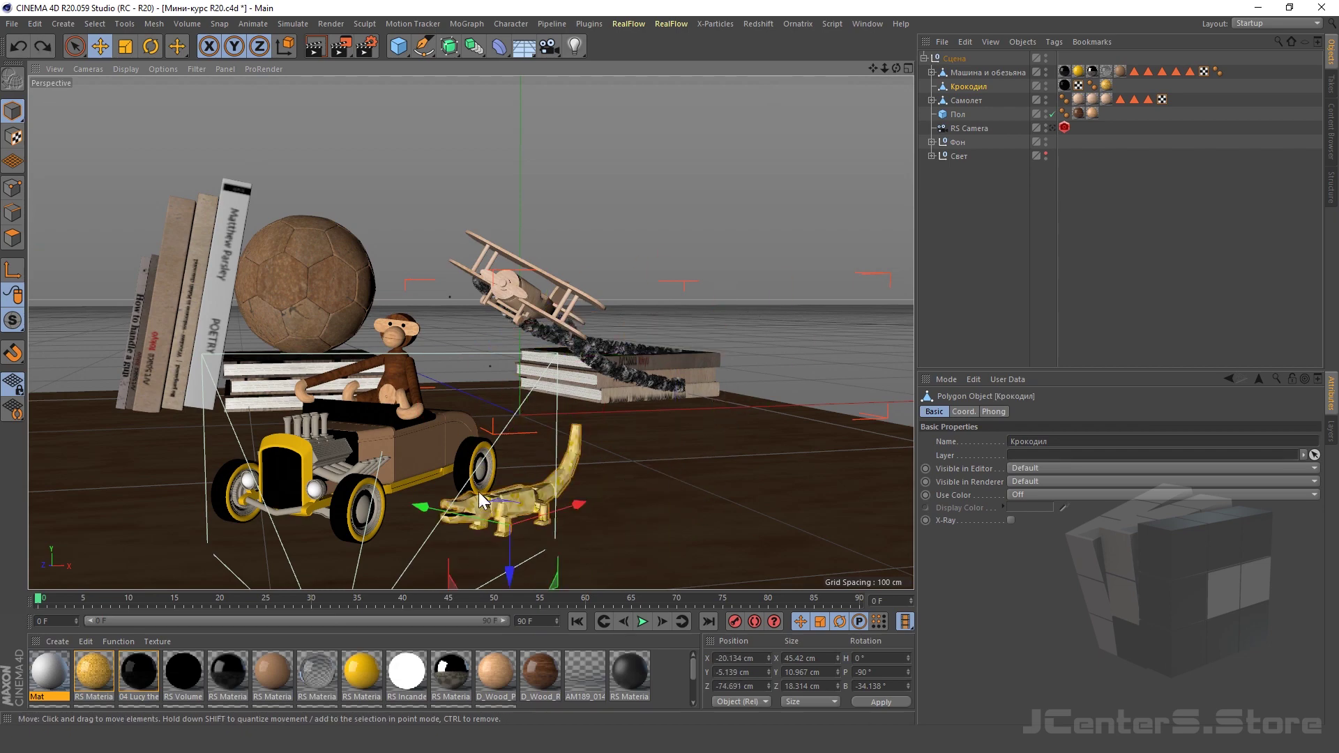
scroll(535, 545, "up", 3)
scroll(512, 497, "up", 4)
- Switch the viewport to Gouraud Shading (Lines) and orbit and zoom around the crocodile
left_click(129, 70)
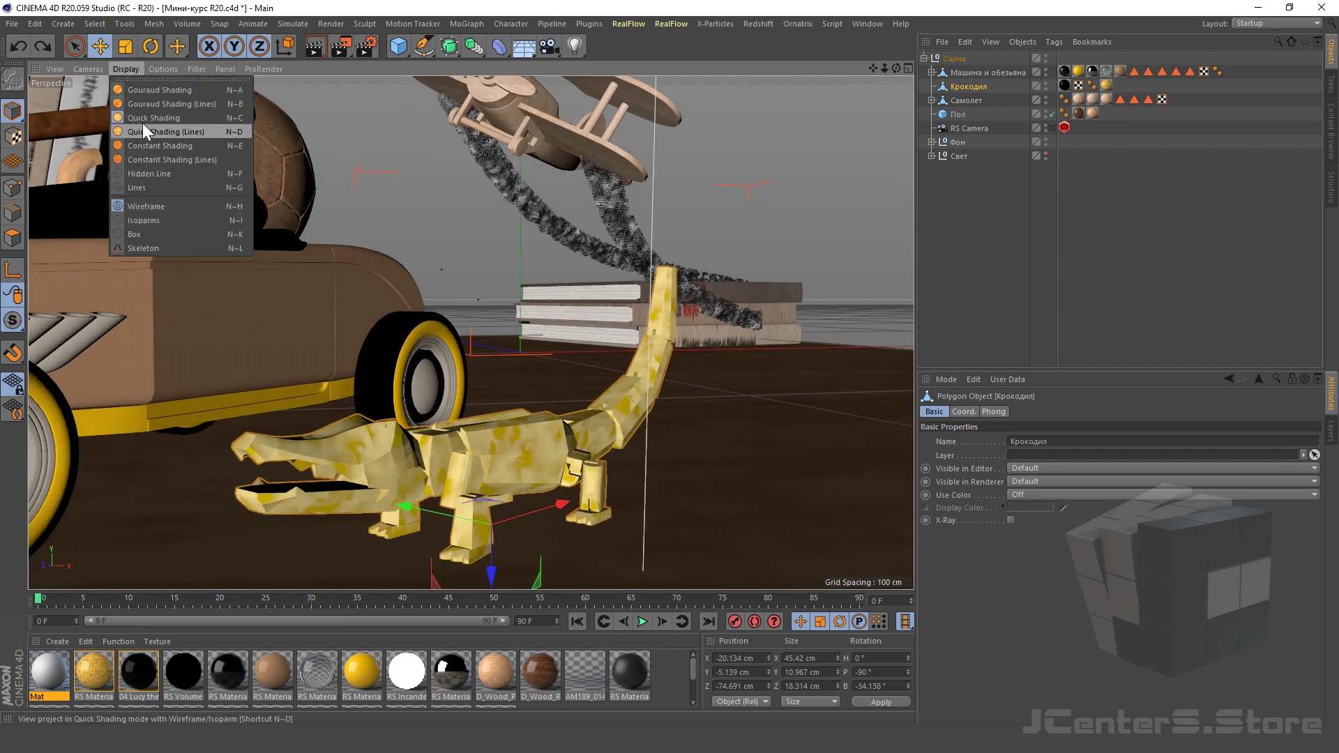
left_click(141, 102)
mouse_move(361, 493)
left_mouse_down("alt")
mouse_move(472, 505)
mouse_move(395, 488)
mouse_move(467, 486)
mouse_move(557, 437)
mouse_move(487, 420)
mouse_move(352, 421)
mouse_move(353, 437)
mouse_move(433, 452)
left_mouse_up("alt")
scroll(660, 500, "down", 5)
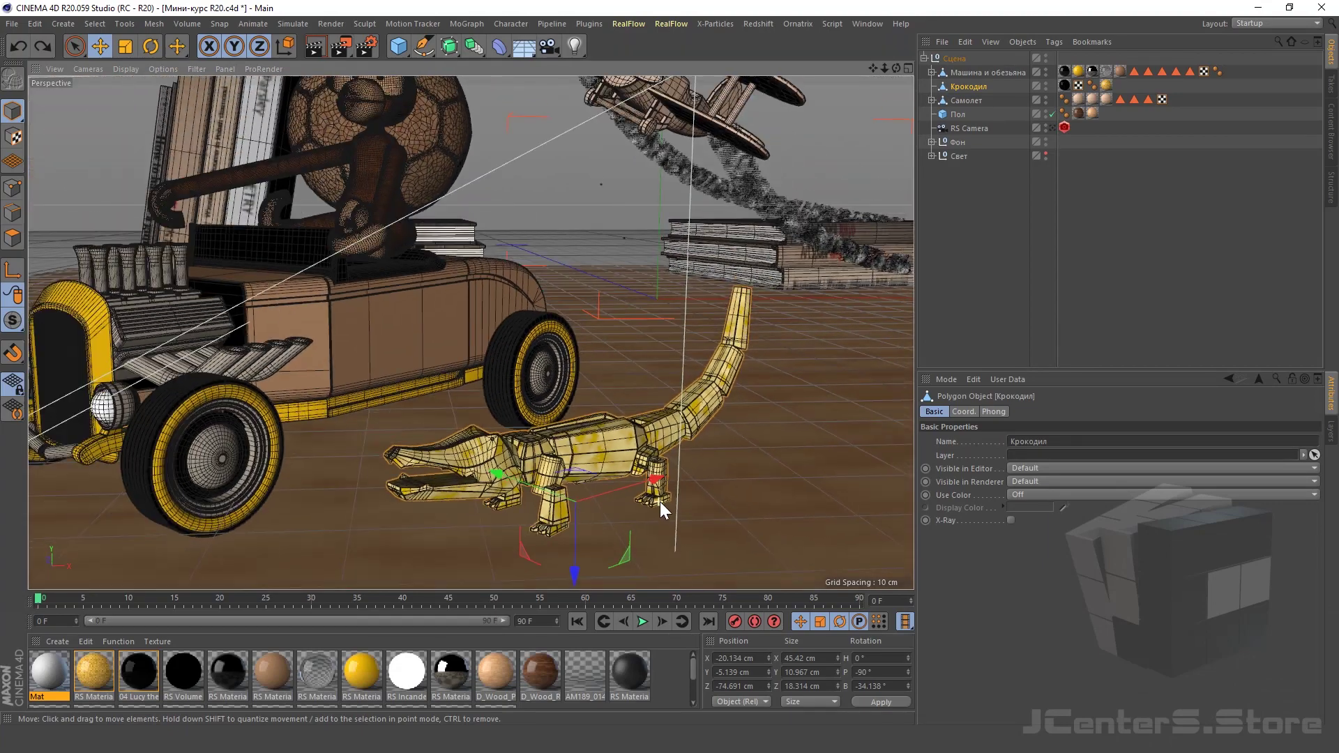
scroll(648, 497, "down", 3)
scroll(589, 491, "up", 3)
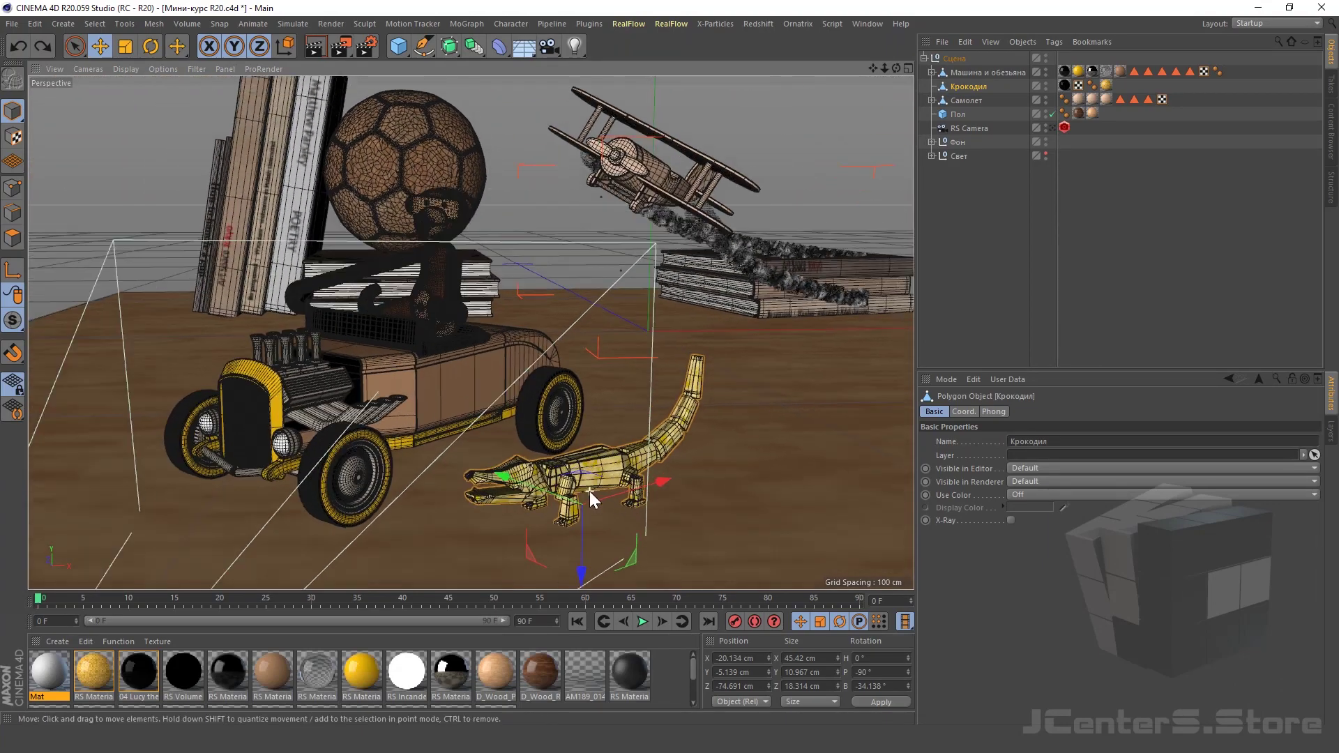
scroll(589, 490, "up", 2)
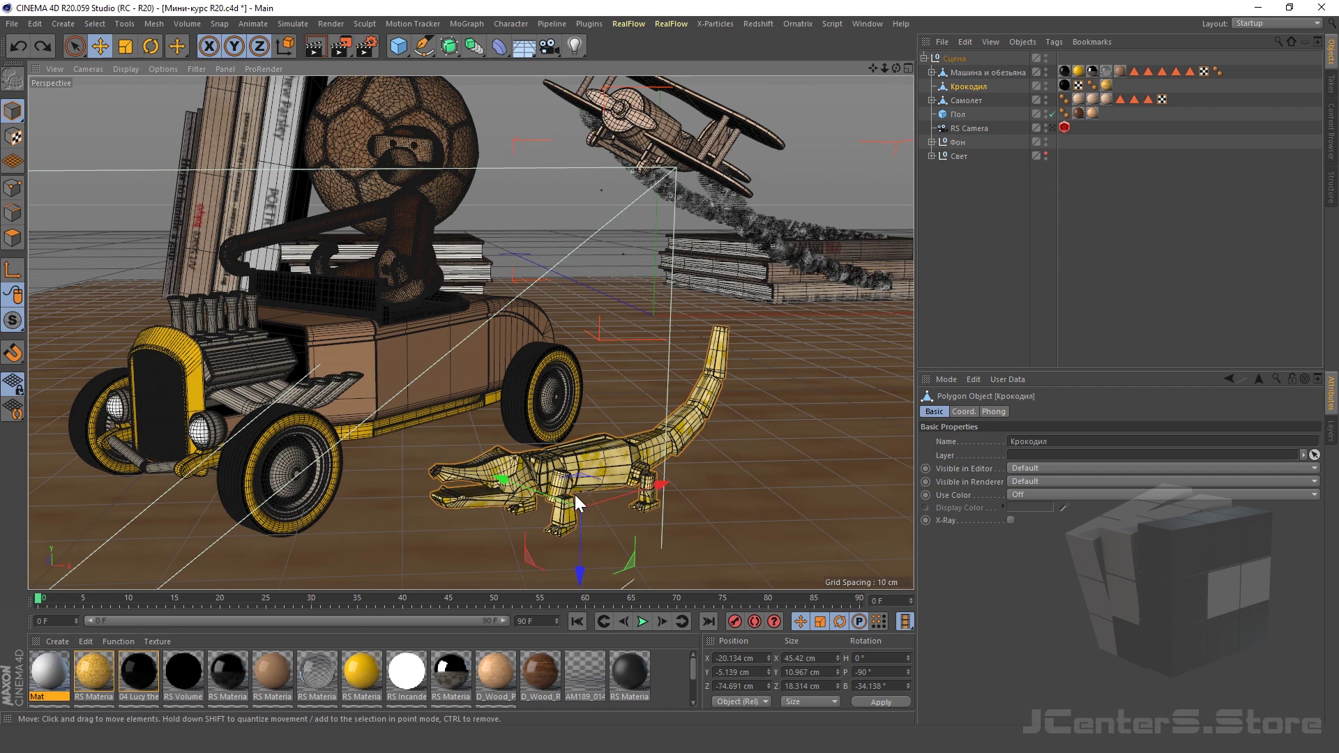
scroll(560, 497, "down", 3)
scroll(419, 507, "down", 1)
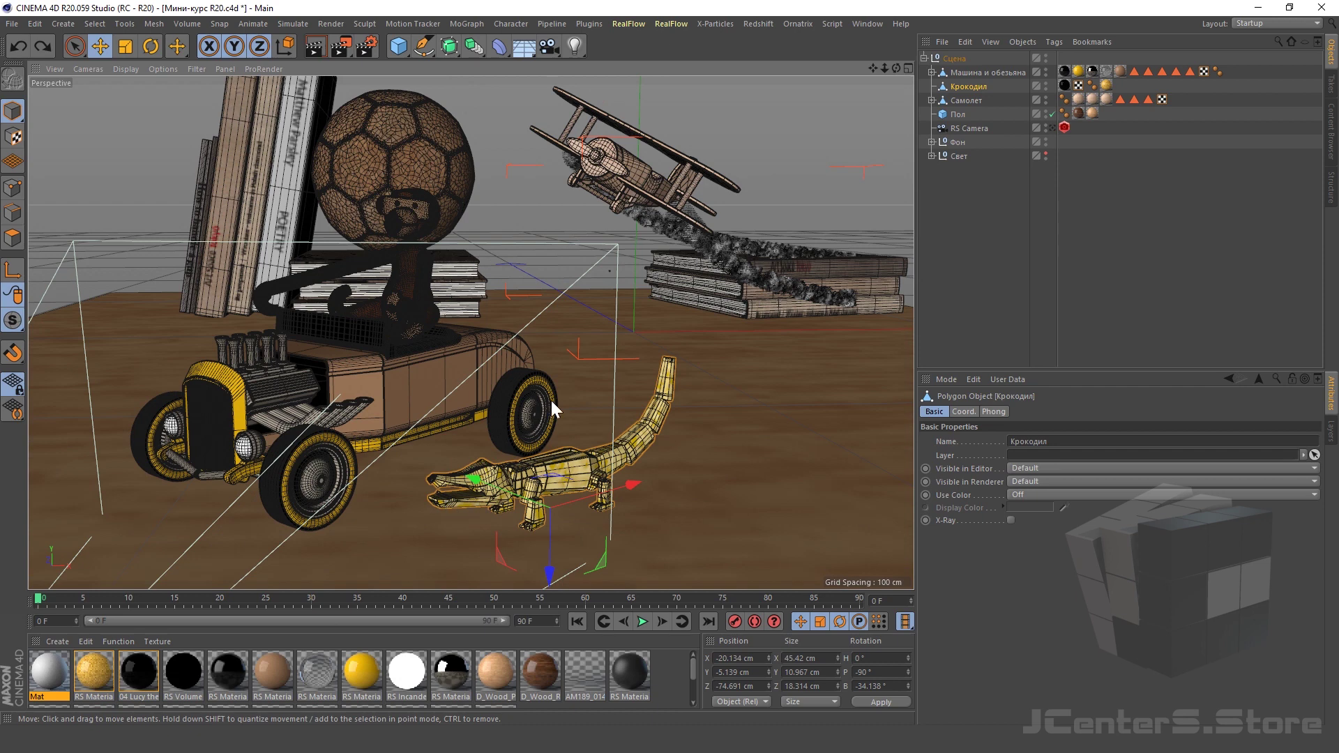
- Set the viewport display back to plain Gouraud Shading without wireframe lines
left_click(128, 69)
left_click(145, 89)
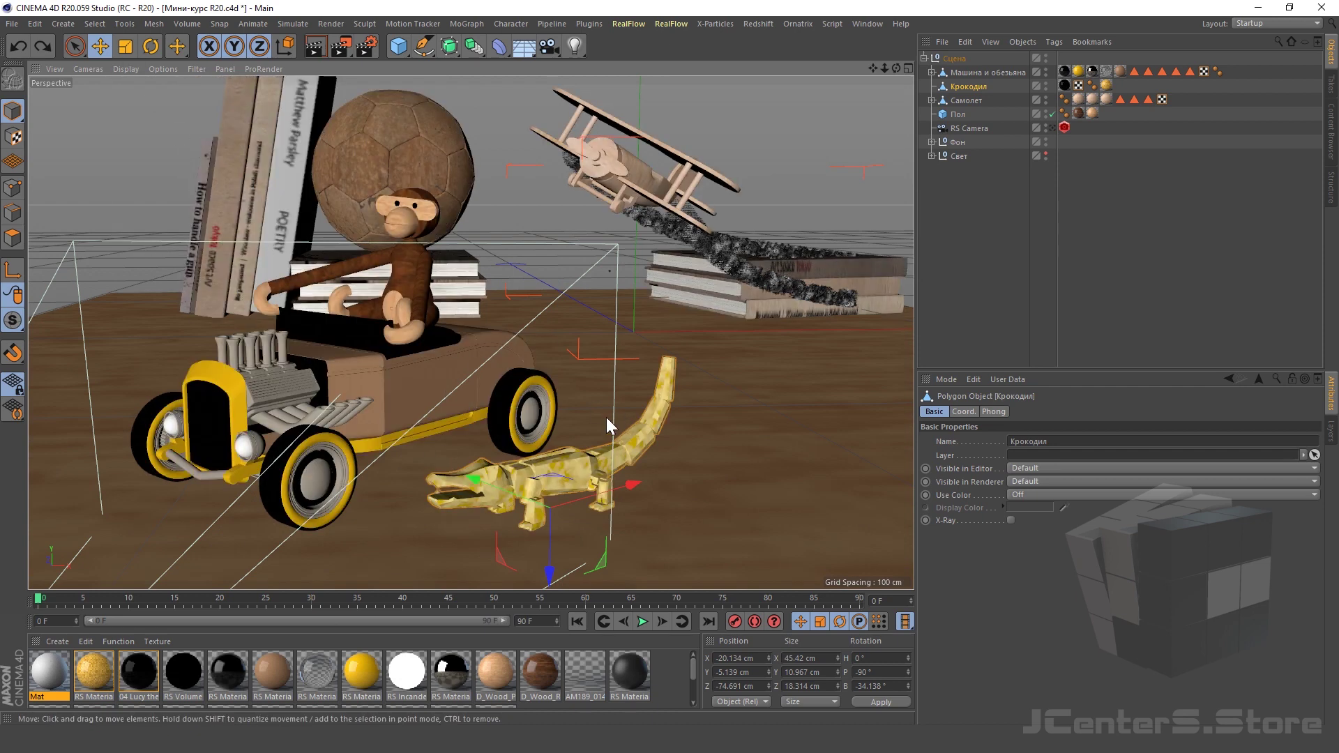
left_click_drag(555, 495, 571, 489, "alt")
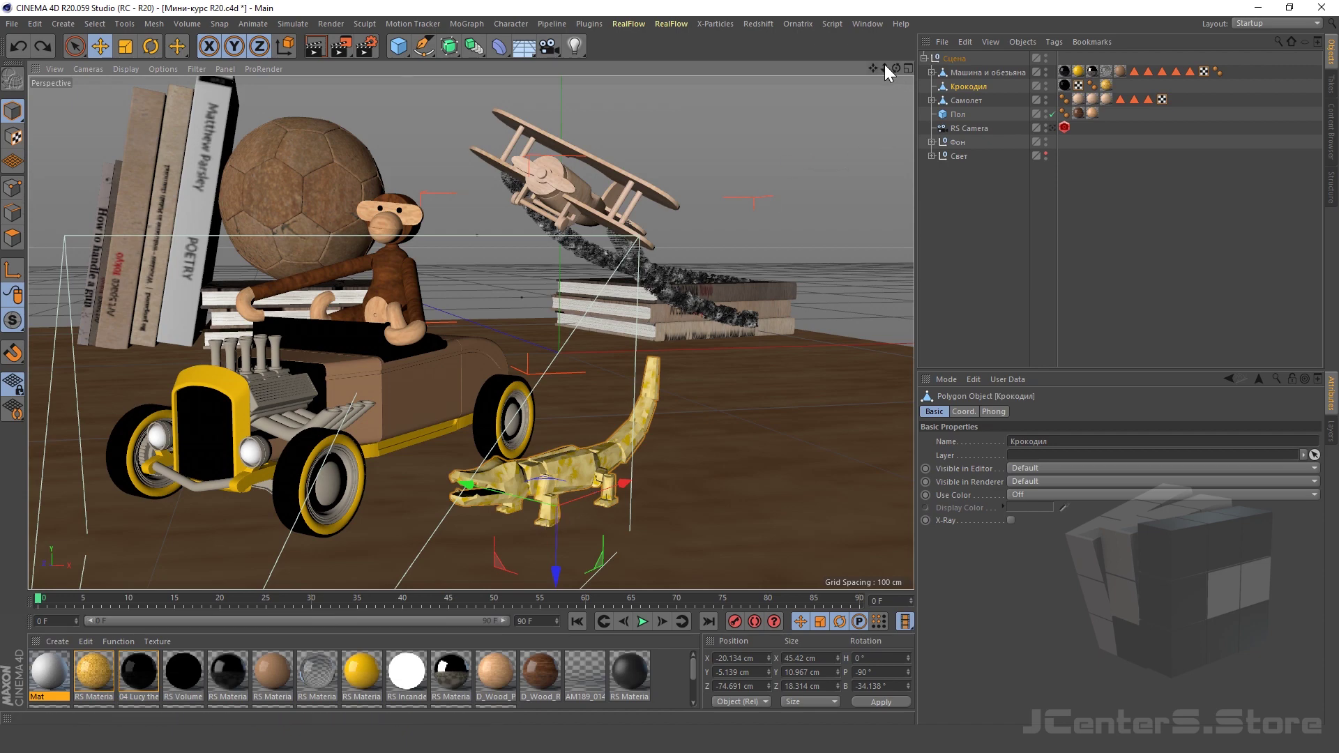
left_click_drag(877, 70, 880, 67)
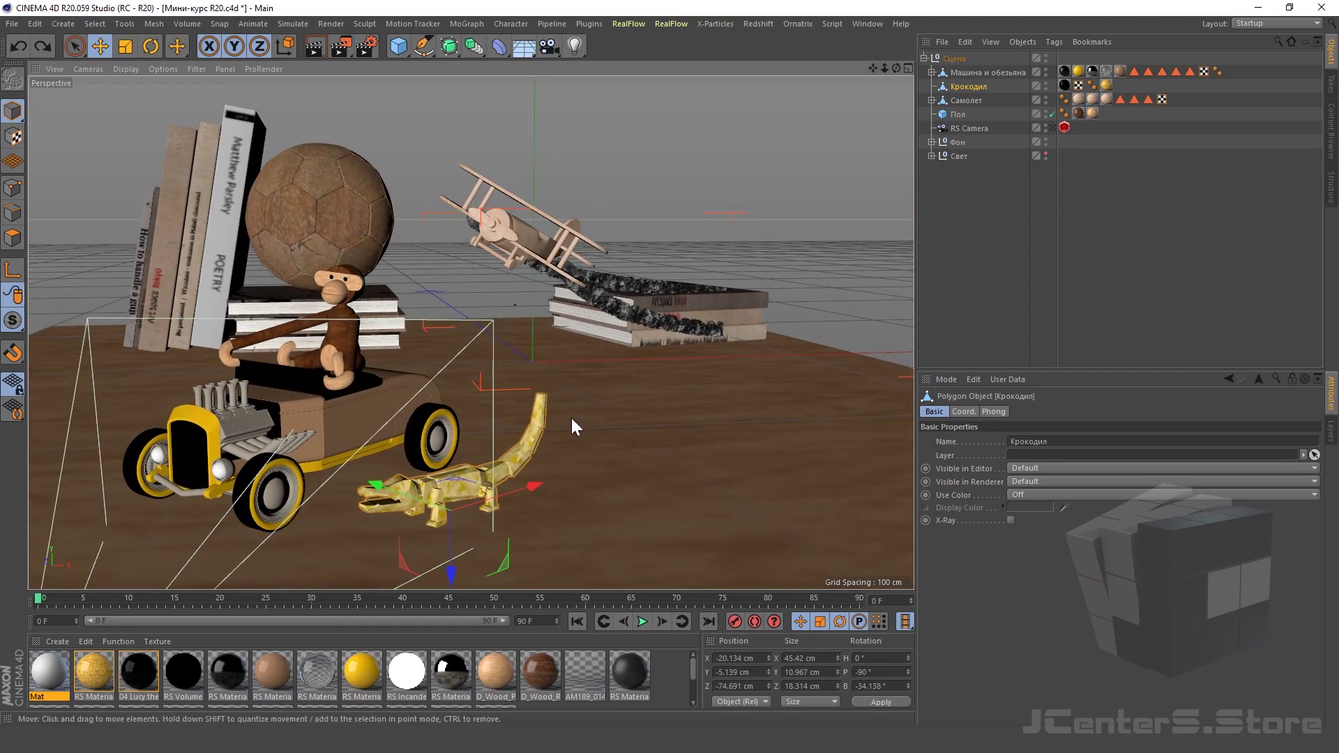
- Orbit and zoom in on the car and crocodile from the front
left_click_drag(572, 417, 596, 431, "alt")
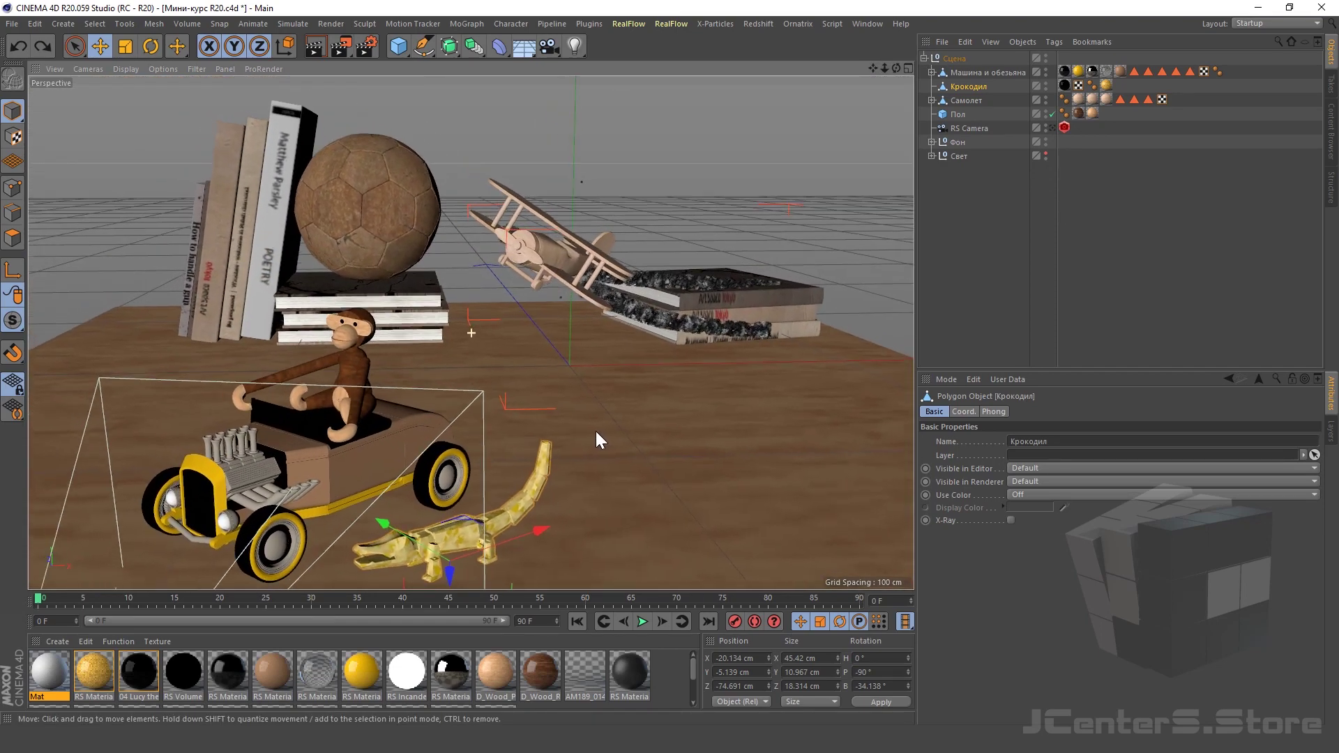
mouse_move(596, 431)
right_mouse_down("alt")
mouse_move(559, 449)
mouse_move(621, 416)
mouse_move(627, 432)
mouse_move(529, 343)
mouse_move(562, 495)
right_mouse_up("alt")
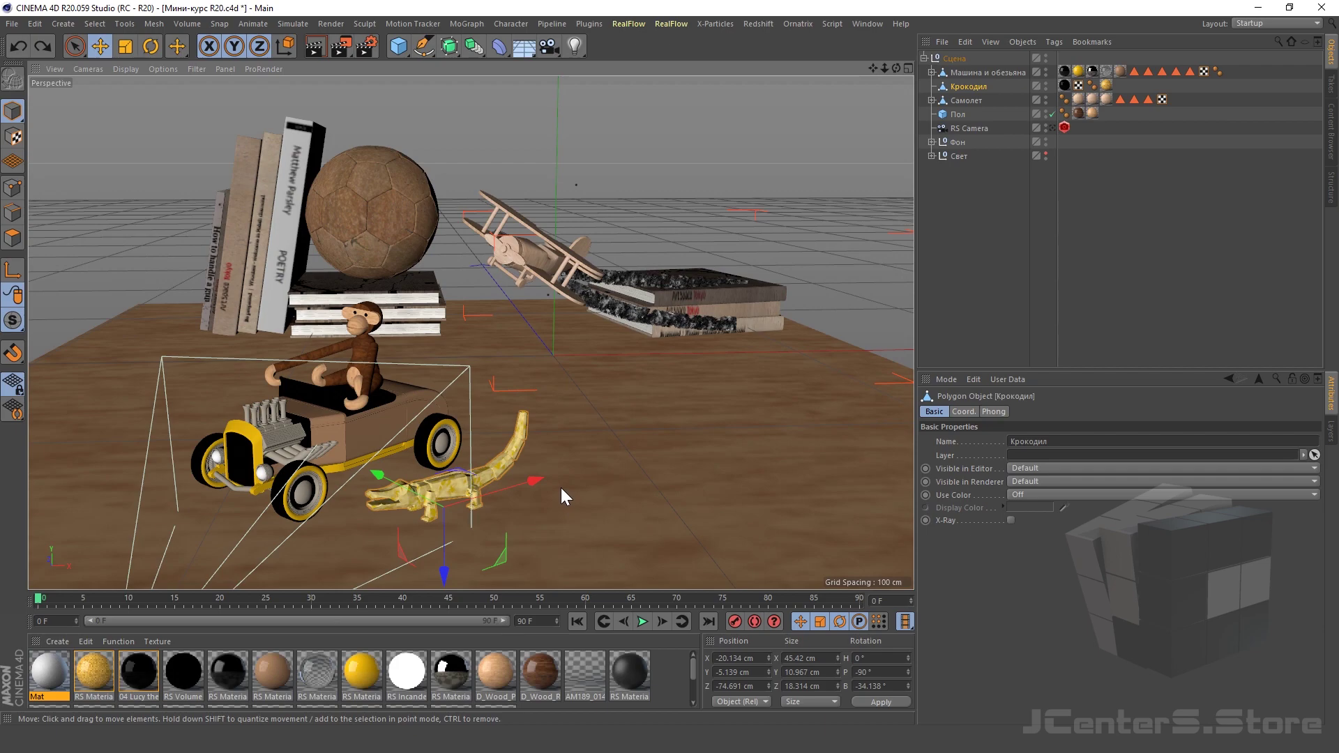
mouse_move(561, 487)
right_mouse_down("alt")
mouse_move(484, 408)
mouse_move(434, 495)
right_mouse_up("alt")
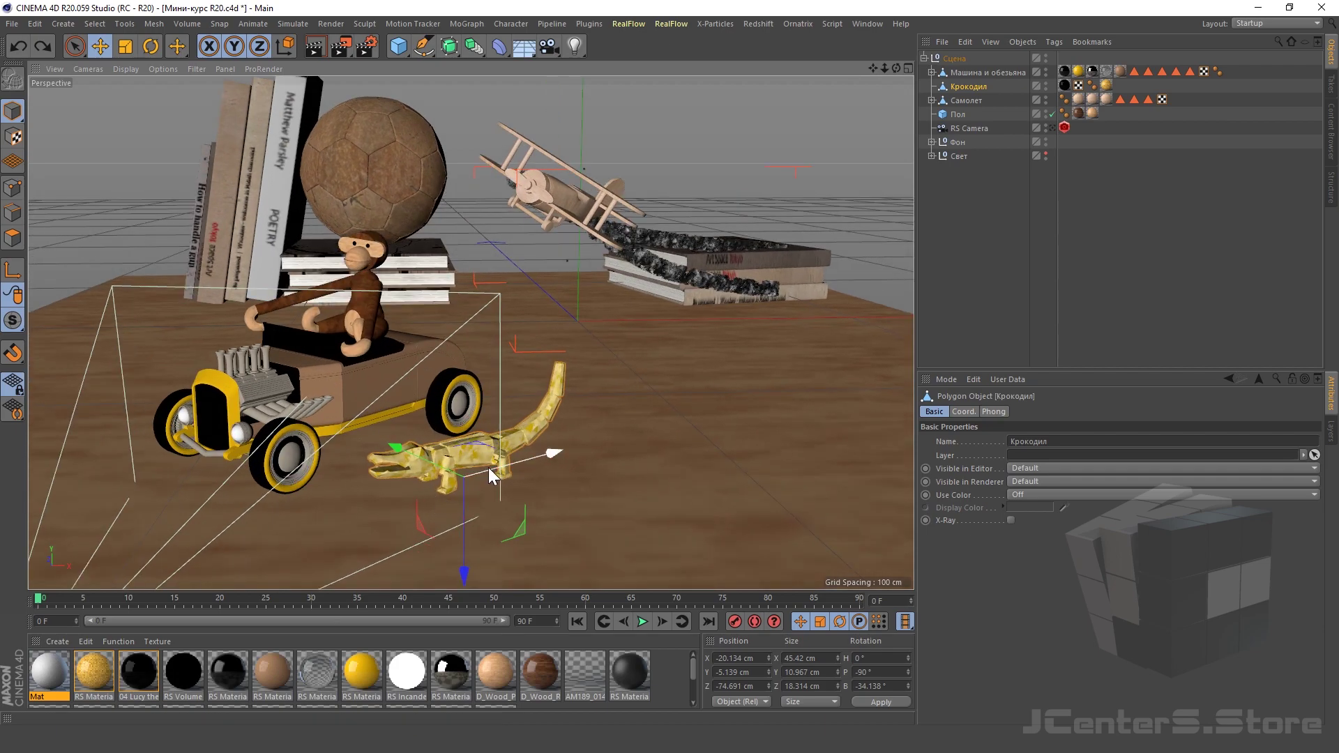
mouse_move(488, 467)
left_mouse_down("alt")
mouse_move(308, 428)
mouse_move(505, 324)
mouse_move(659, 292)
mouse_move(395, 370)
mouse_move(533, 353)
mouse_move(230, 125)
left_mouse_up("alt")
scroll(438, 358, "up", 3)
scroll(482, 314, "up", 1)
scroll(476, 311, "up", 3)
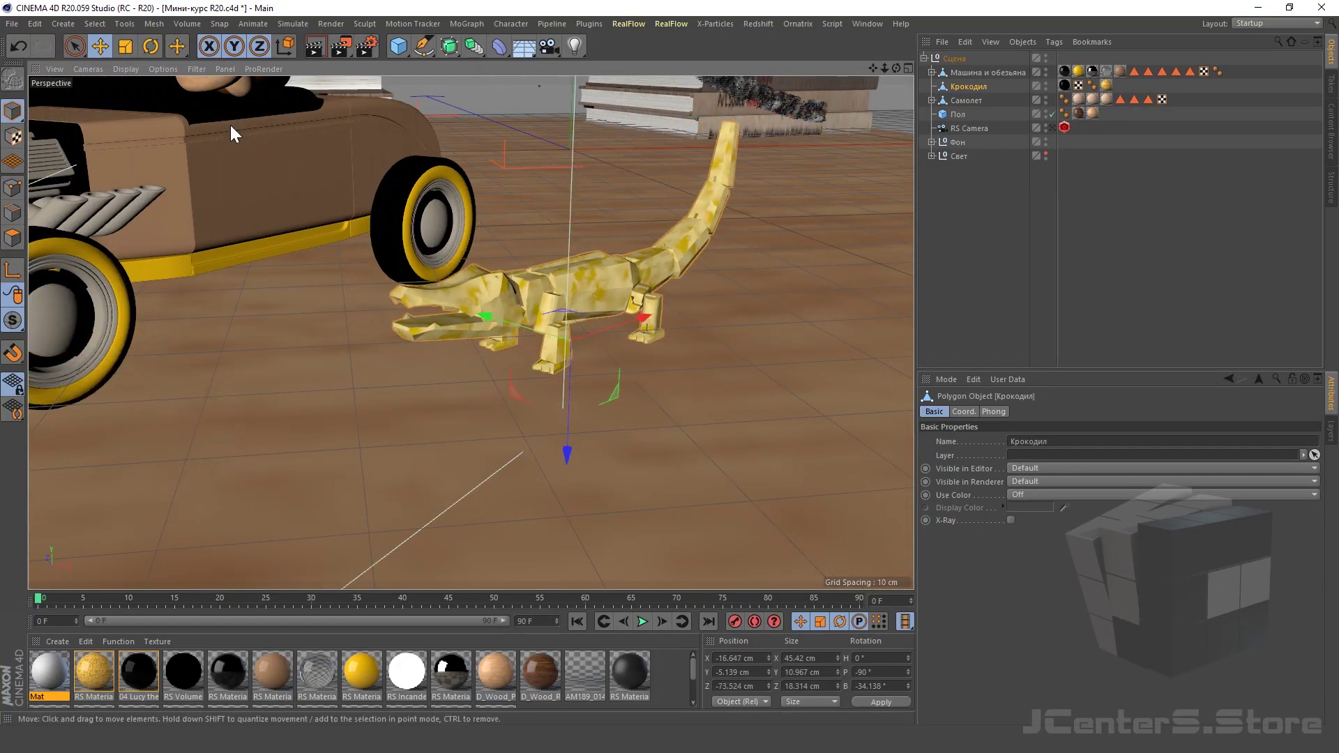
- Trial-stretch the crocodile with the Scale tool, then undo to keep its 45.42 cm length
left_click(125, 46)
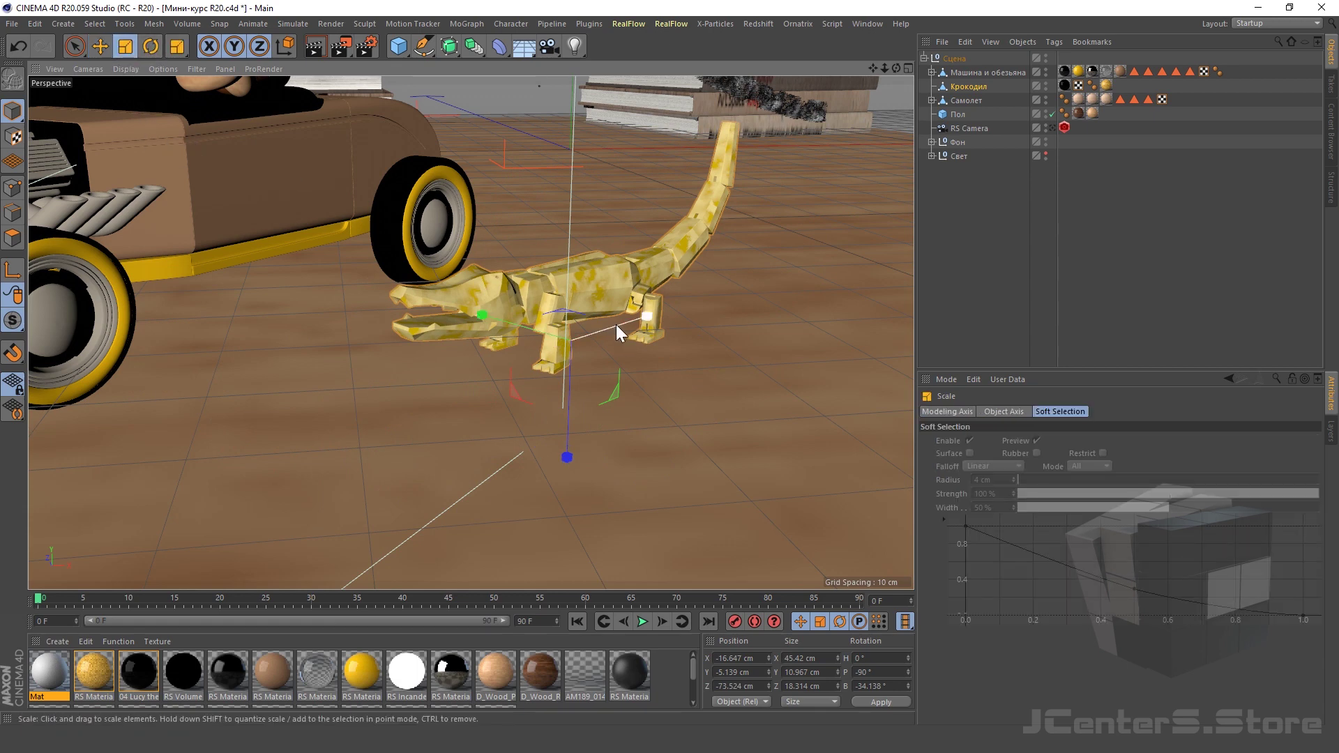
left_click_drag(640, 318, 758, 289)
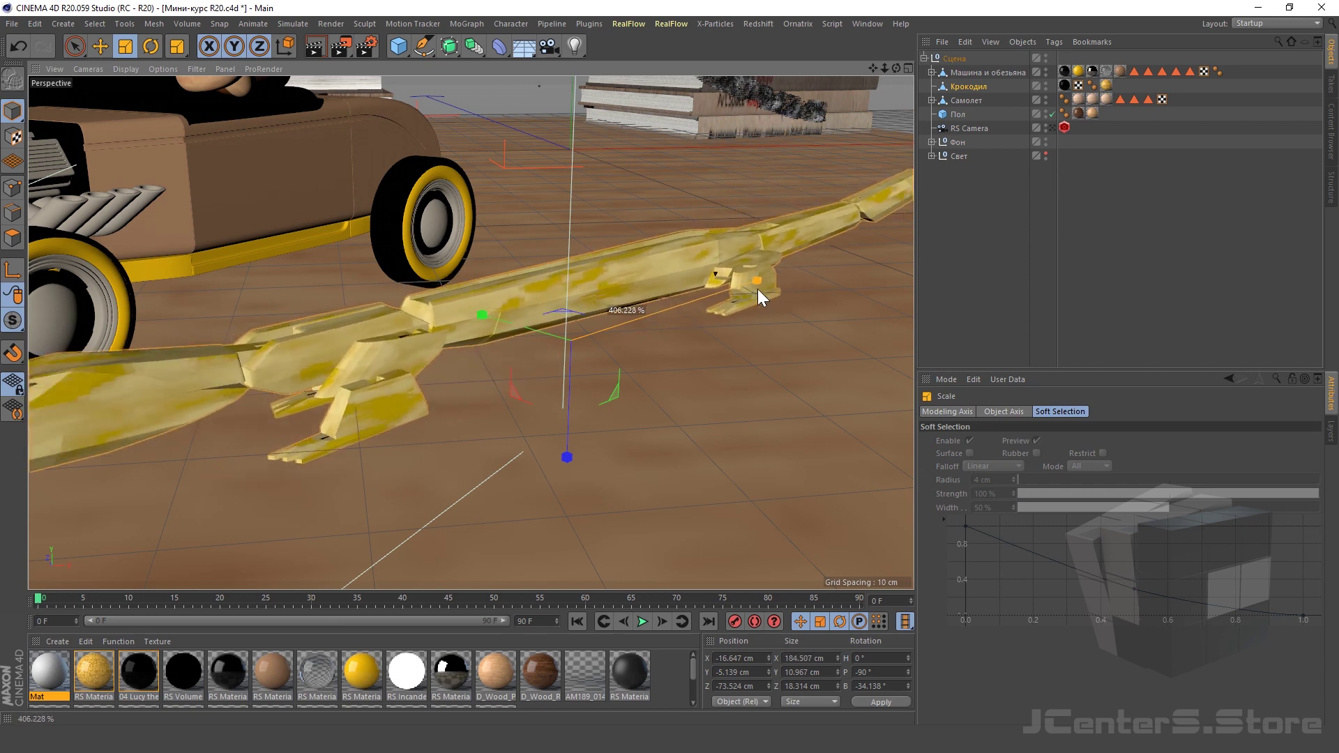
key("ctrl+z")
scroll(525, 429, "down", 3)
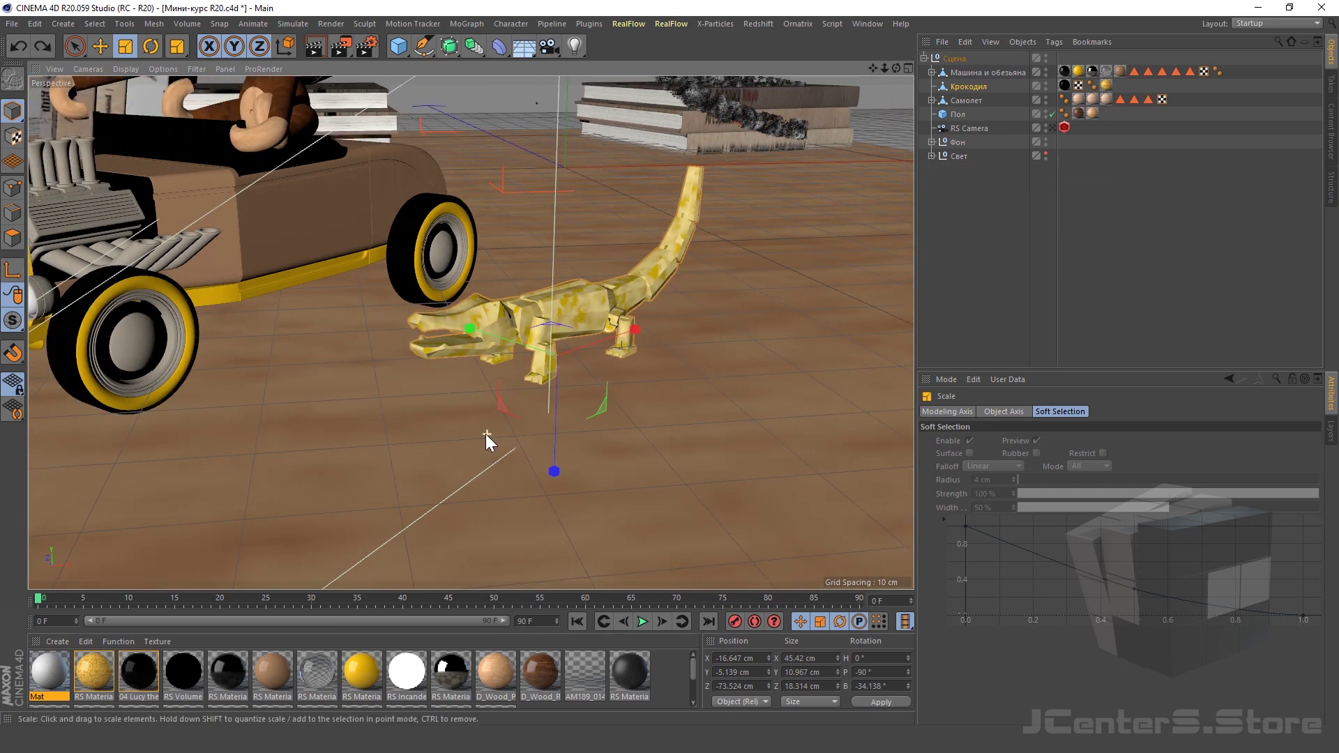
scroll(485, 434, "down", 3)
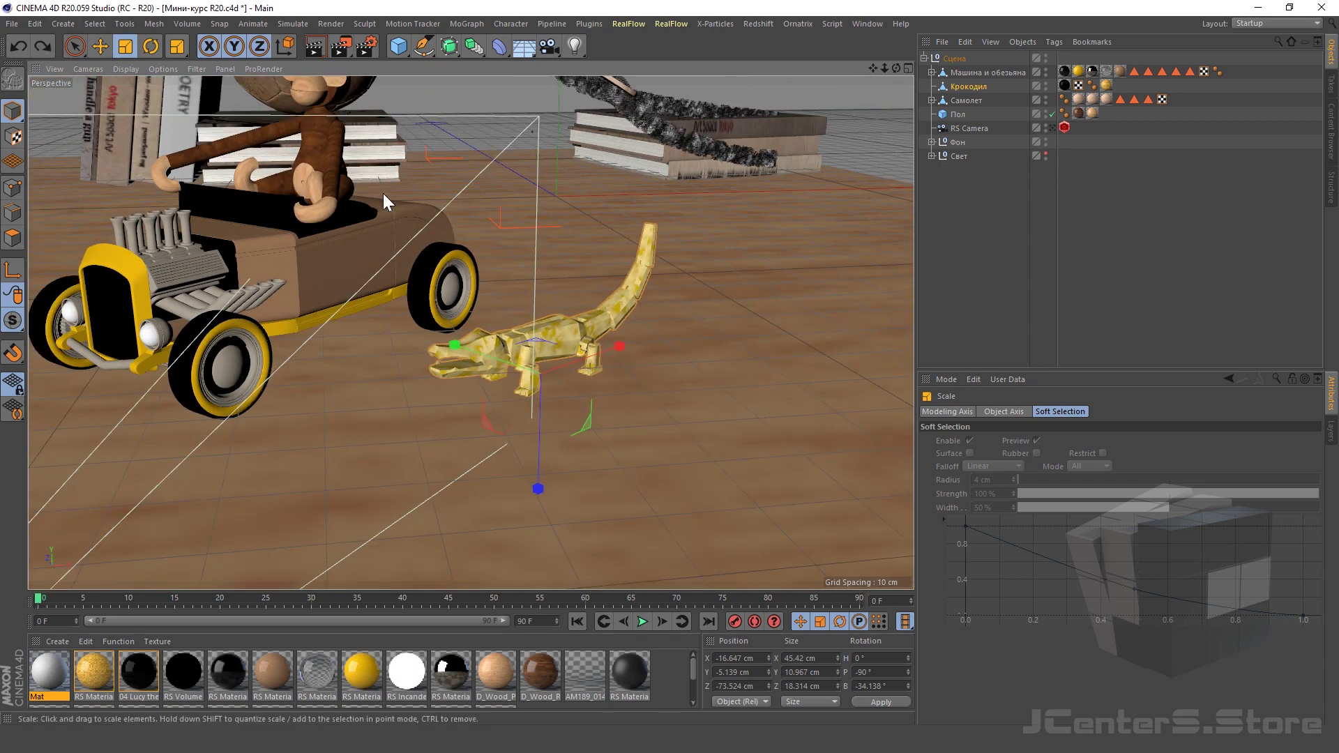
key("ctrl+z")
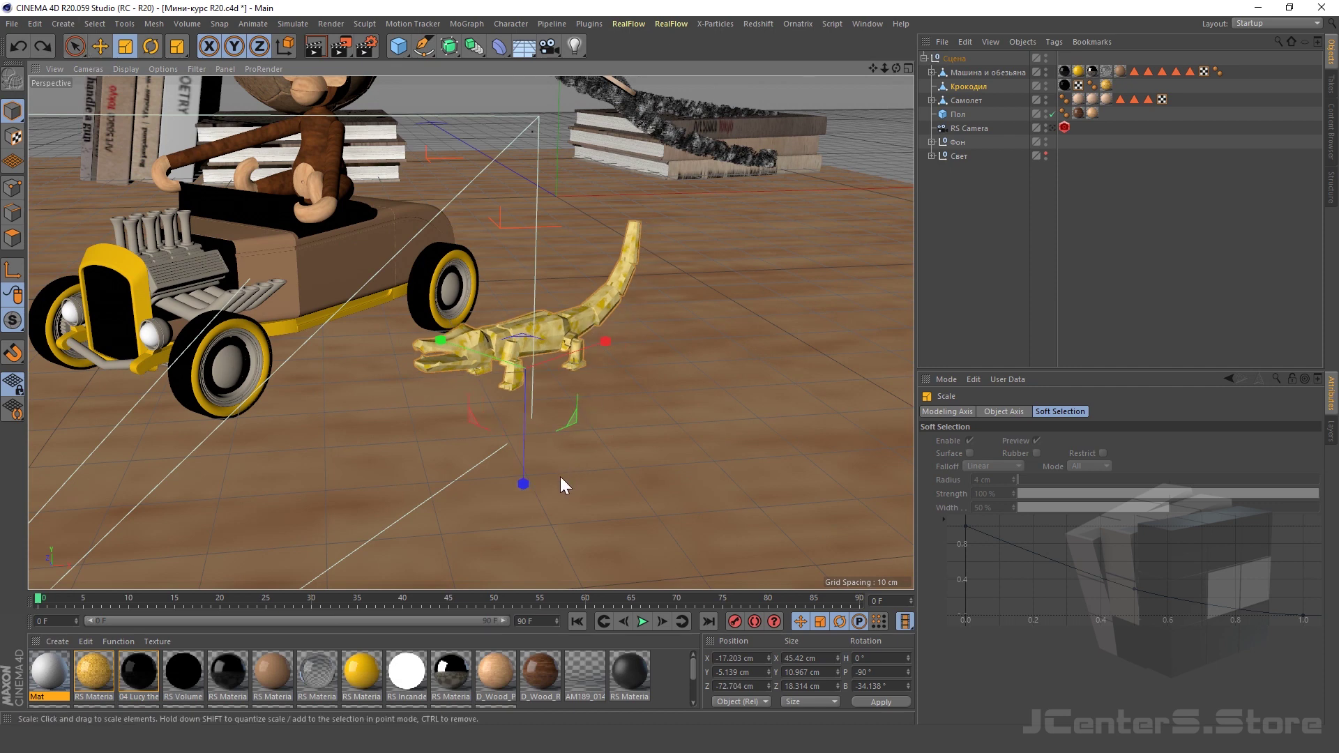
- Toggle wireframe lines on and off several times from the viewport Display menu
left_click(123, 68)
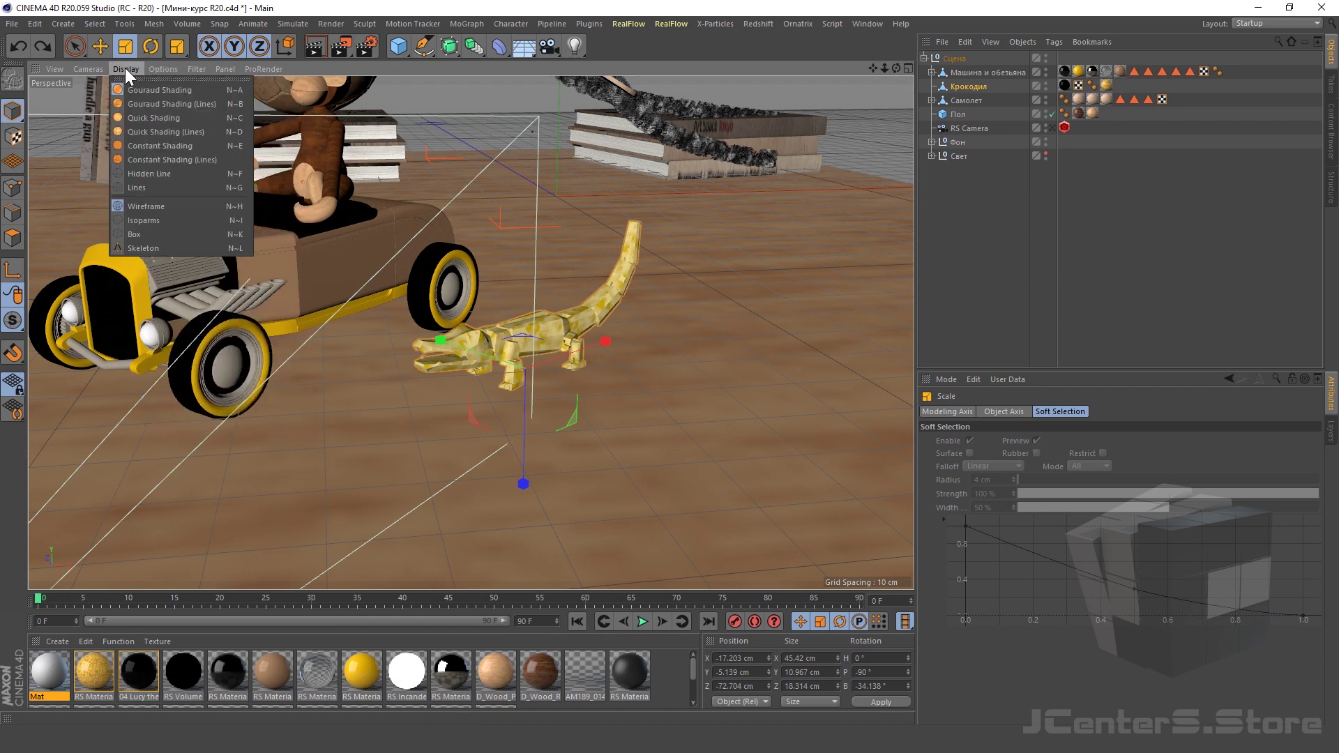
left_click(131, 103)
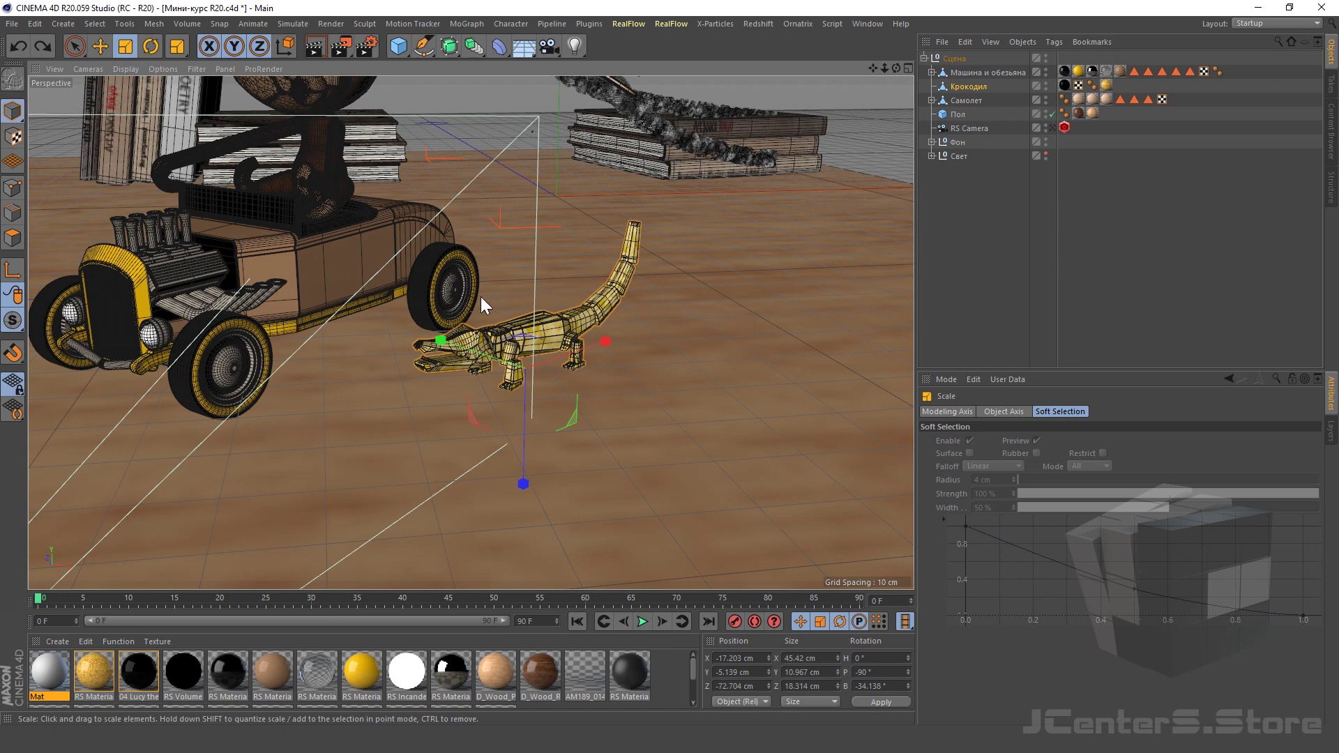
scroll(480, 295, "up", 5)
left_click(127, 68)
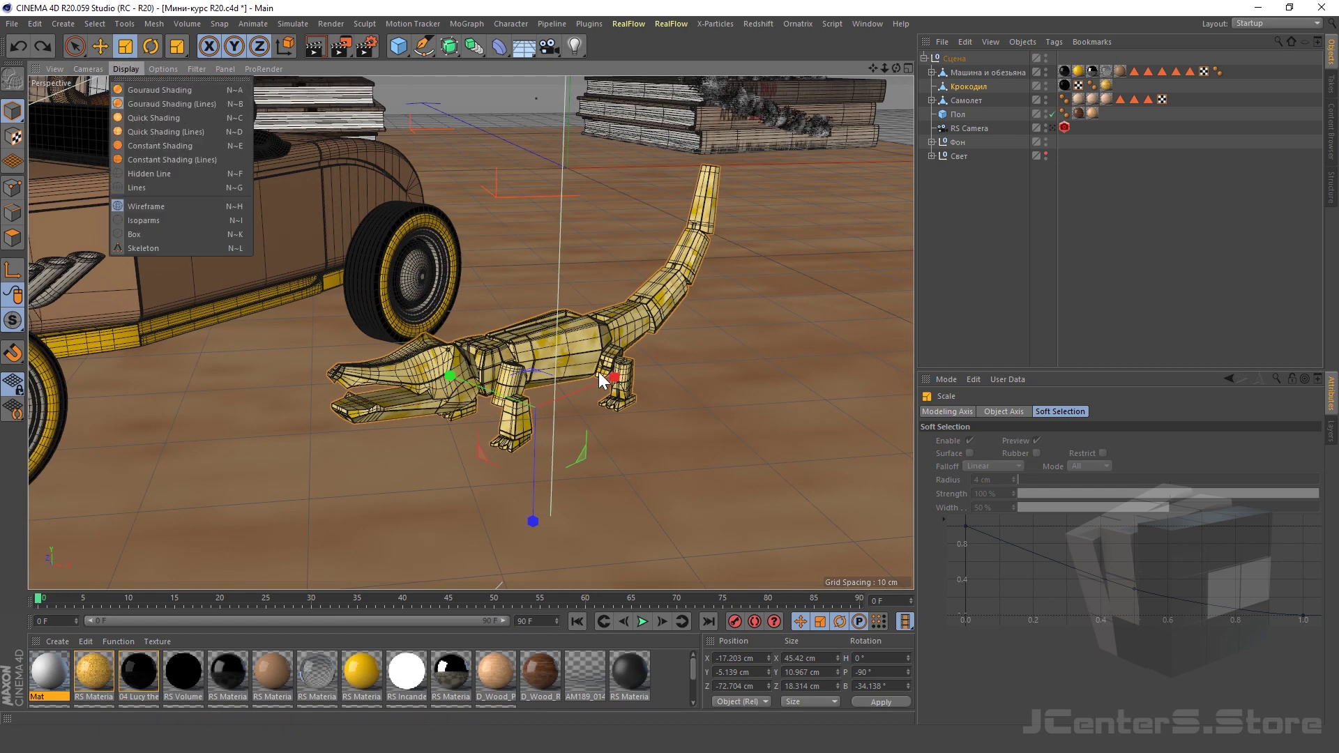
left_click(140, 89)
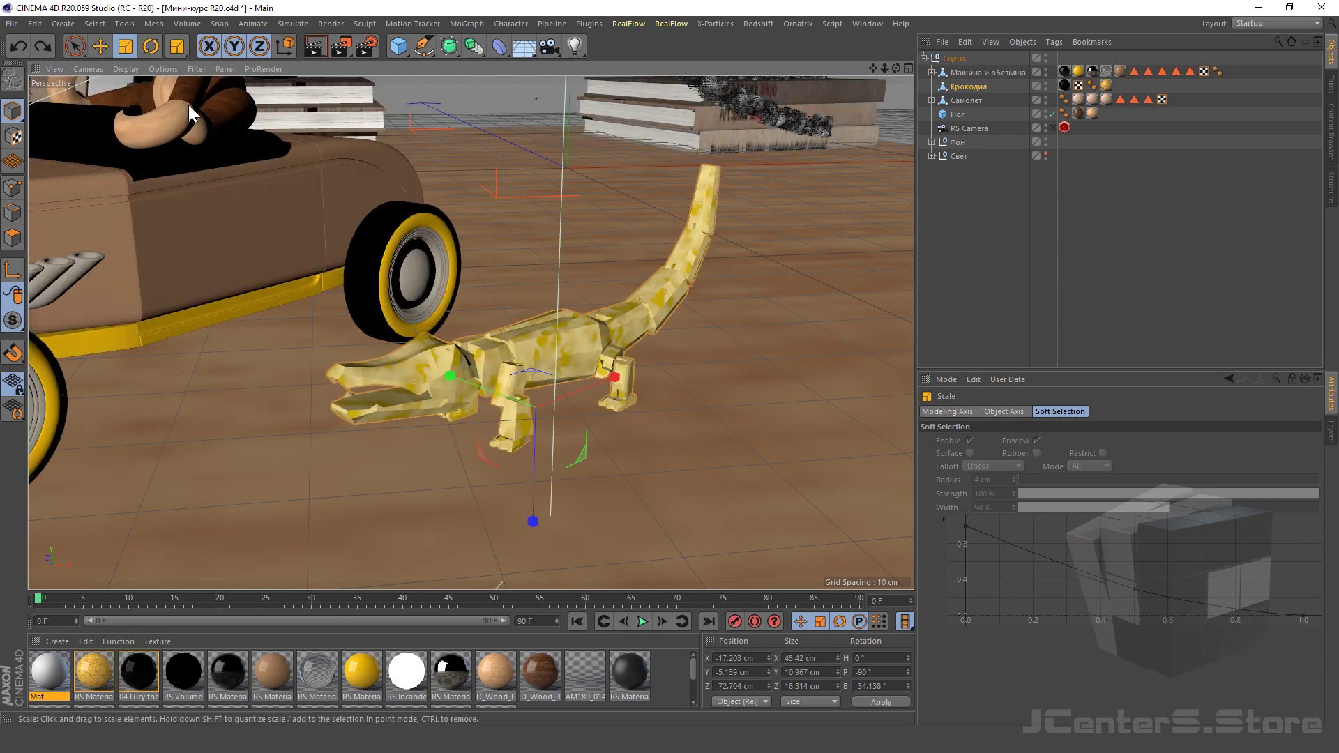
left_click(128, 68)
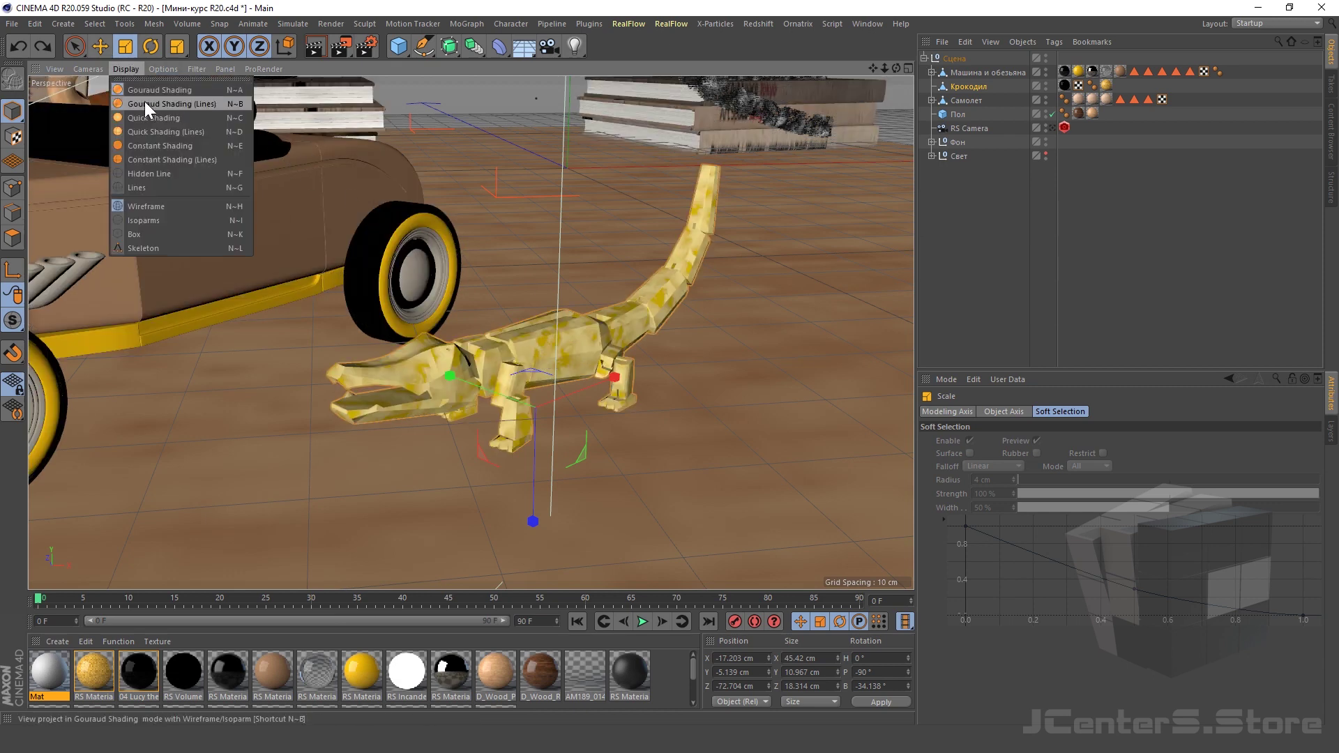
left_click(186, 104)
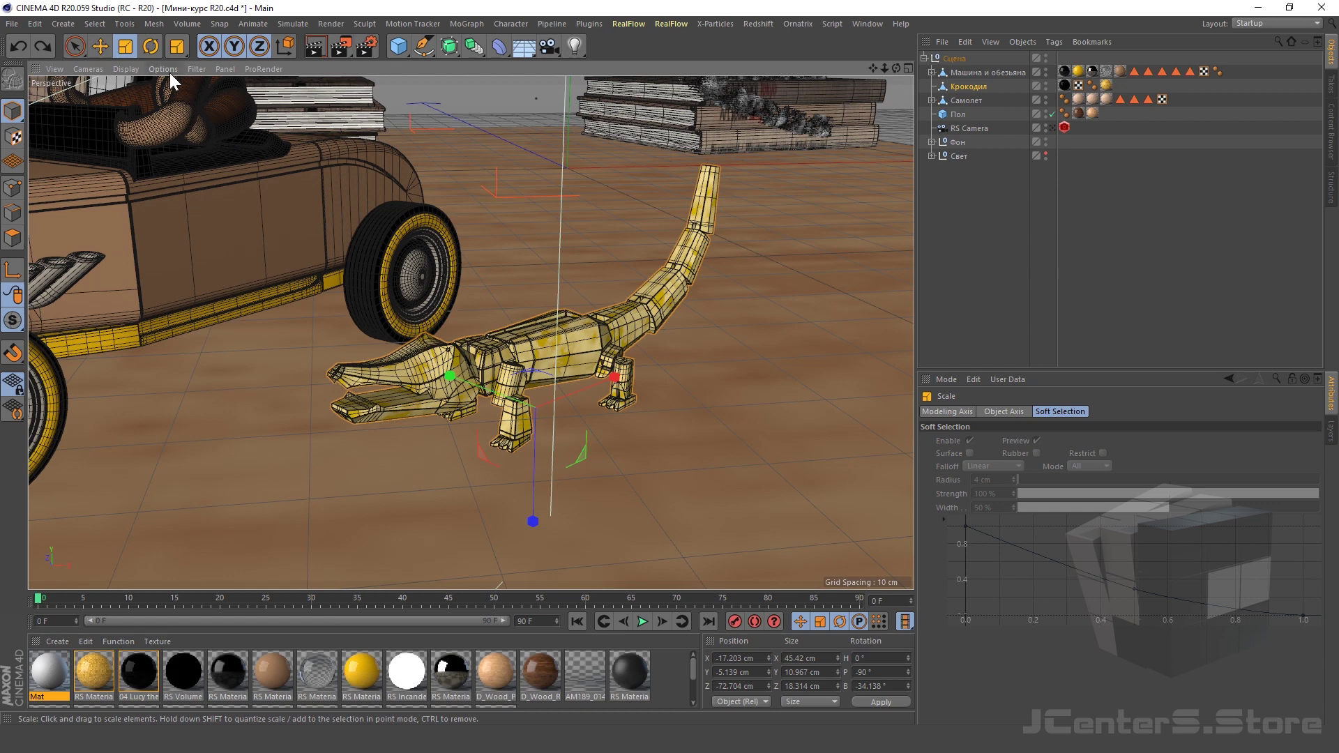
left_click(132, 69)
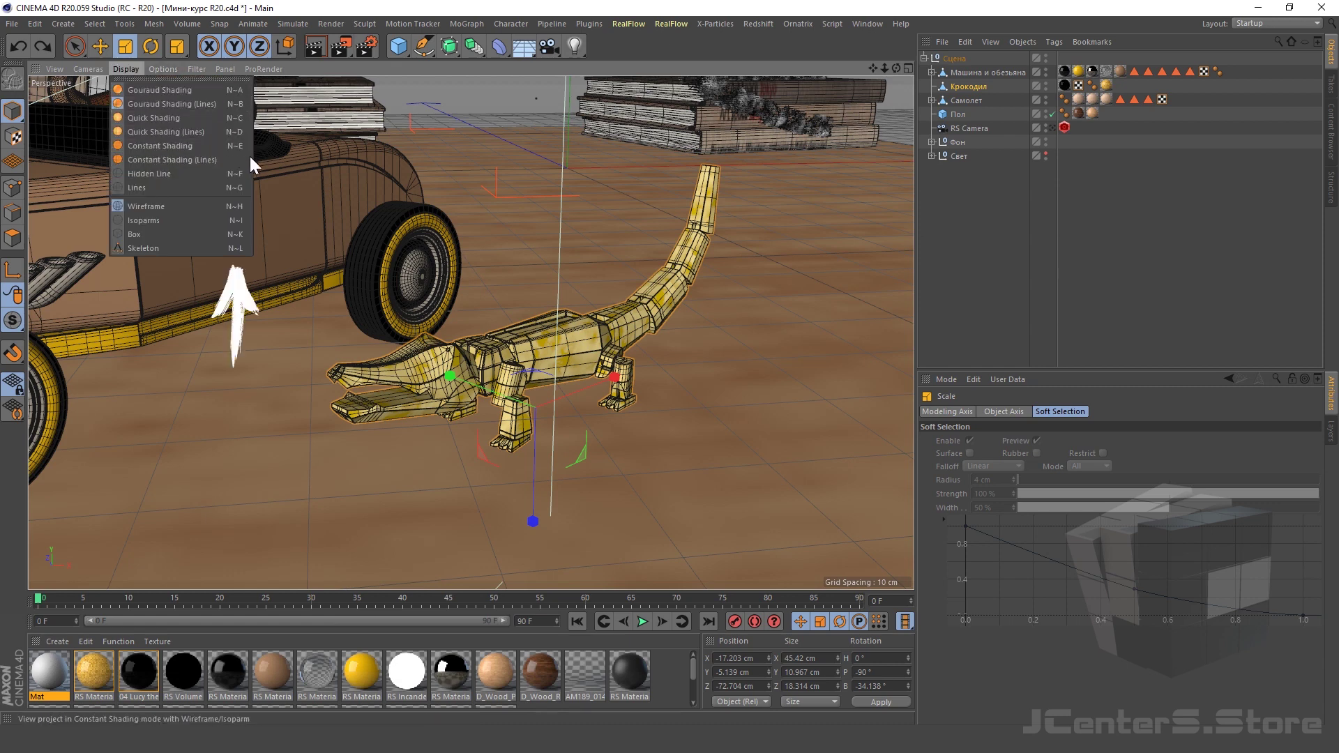
left_click(196, 92)
left_click(164, 69)
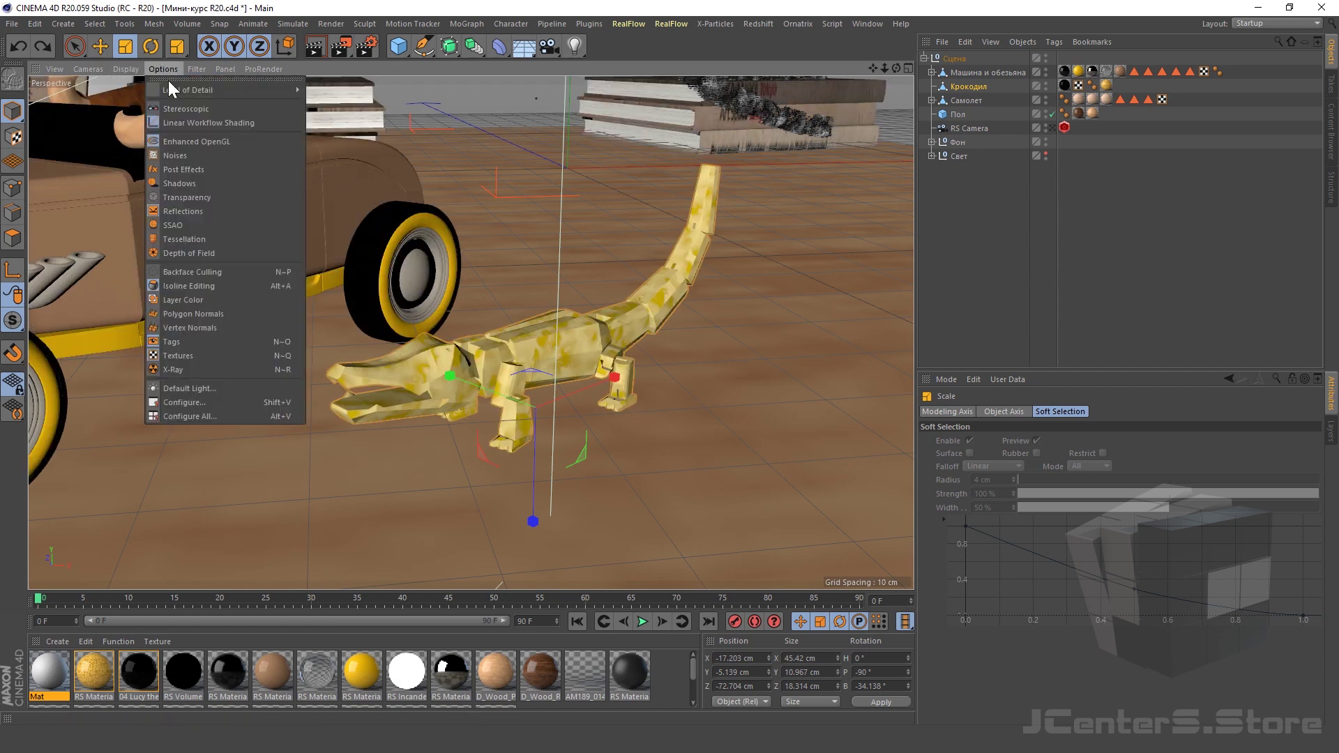
left_click(142, 110)
- Use the N then A/B display shortcuts to settle on Gouraud Shading (Lines)
key("n")
key("n")
key("a")
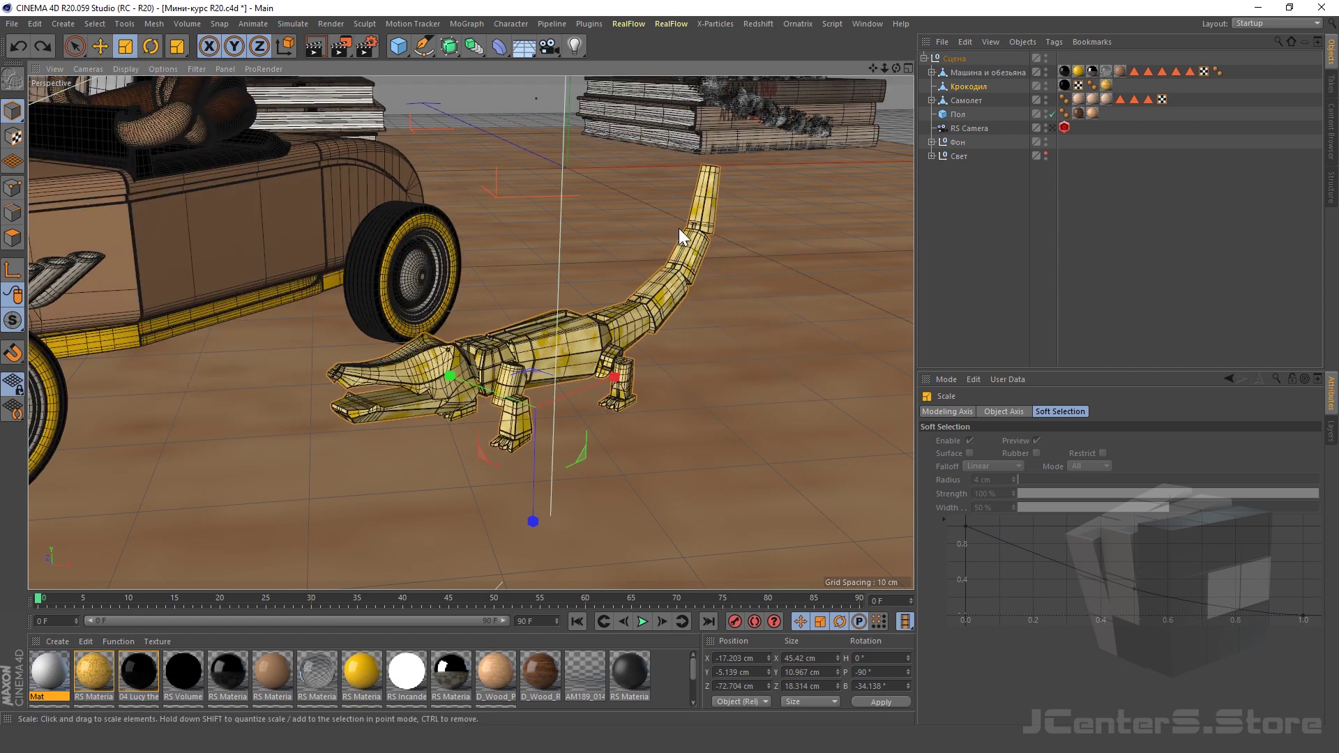
key("n")
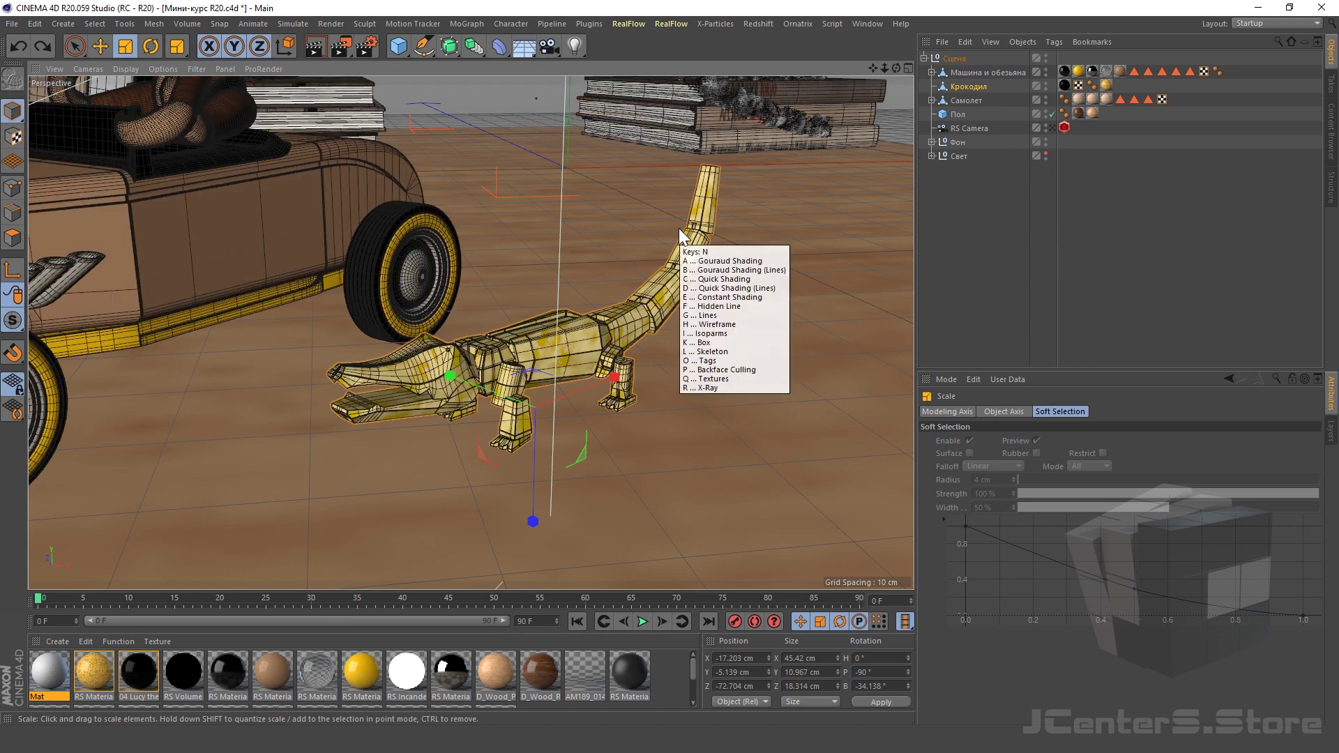
key("a")
key("n")
key("b")
key("n")
key("n")
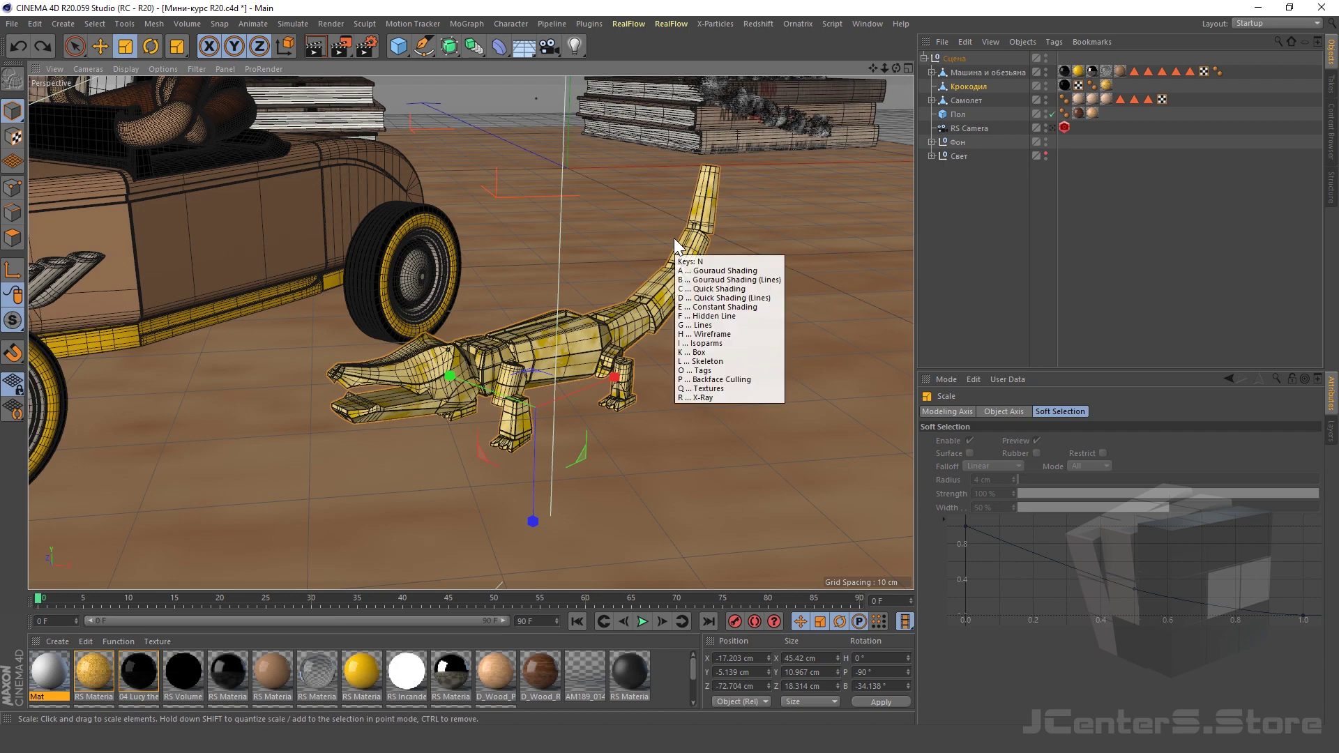
key("Escape")
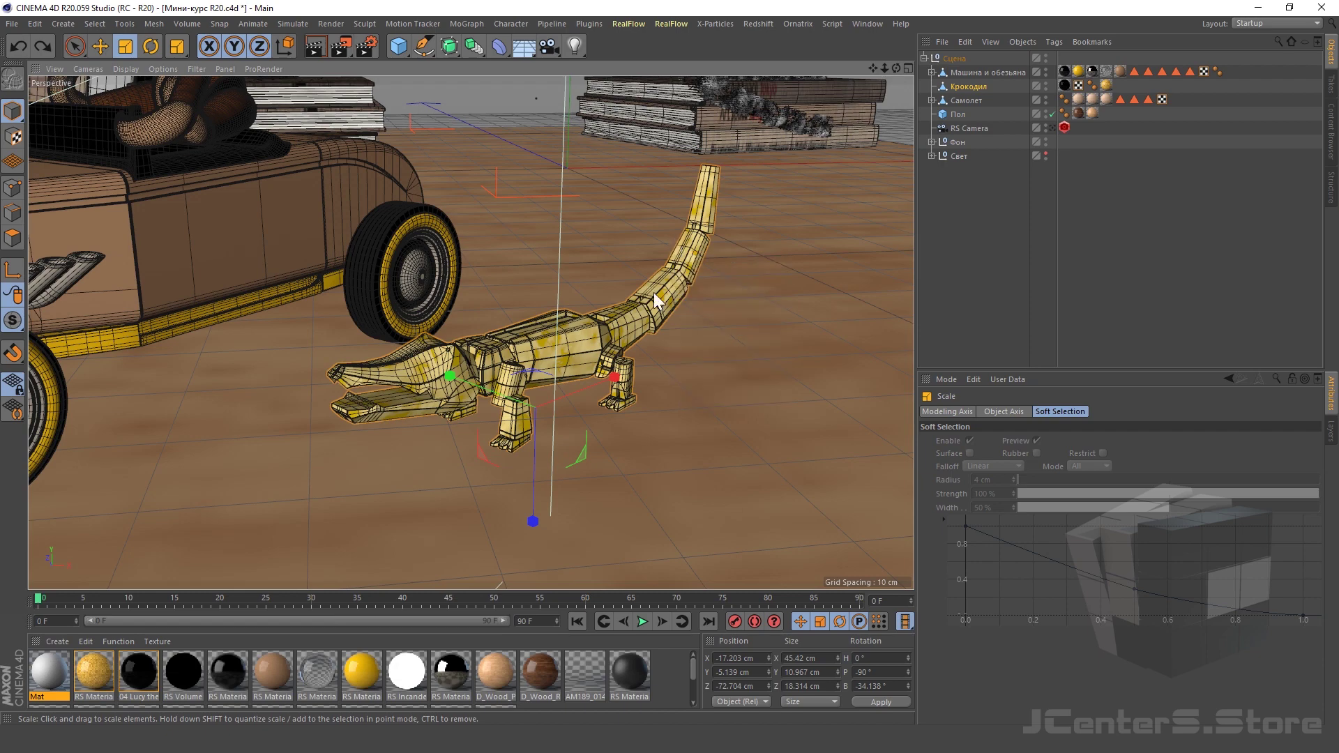
- Orbit around the crocodile and pick a rear-leg vertex with the Move tool
mouse_move(567, 358)
left_mouse_down("alt")
mouse_move(580, 396)
mouse_move(560, 345)
left_mouse_up("alt")
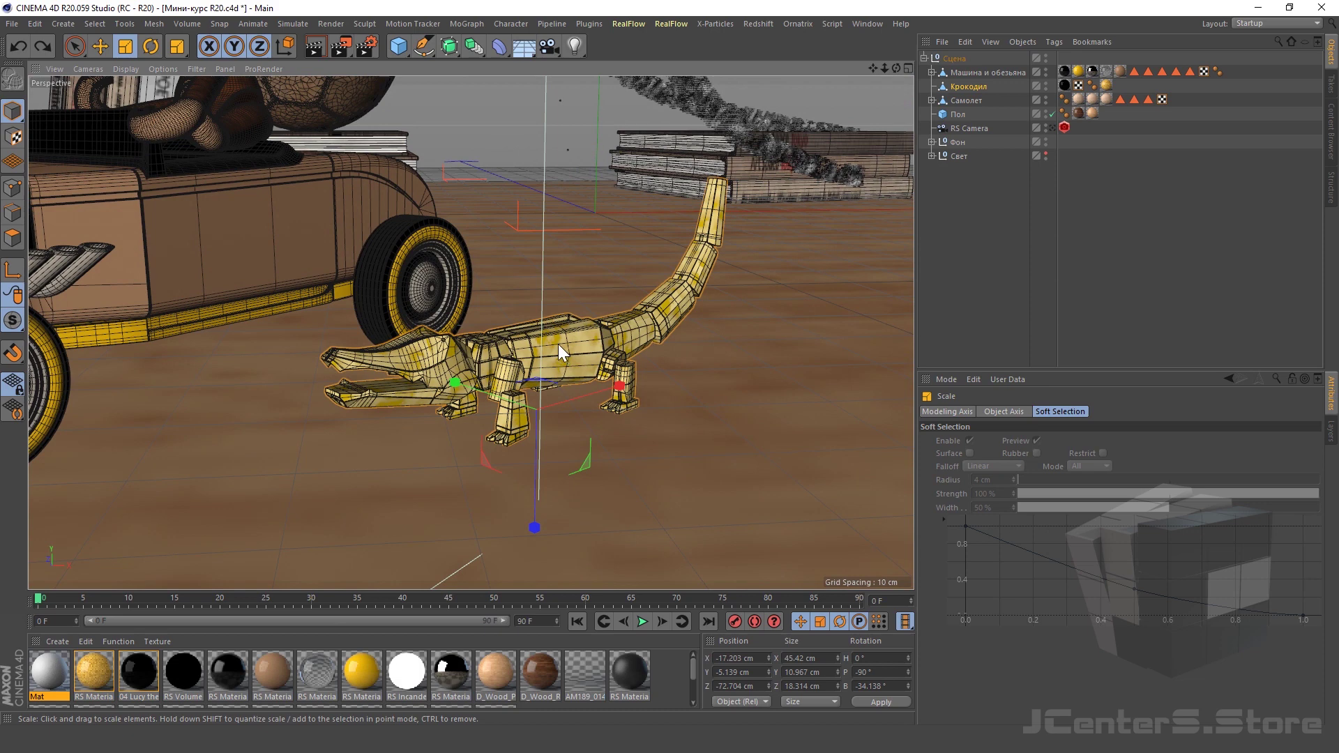
key("e")
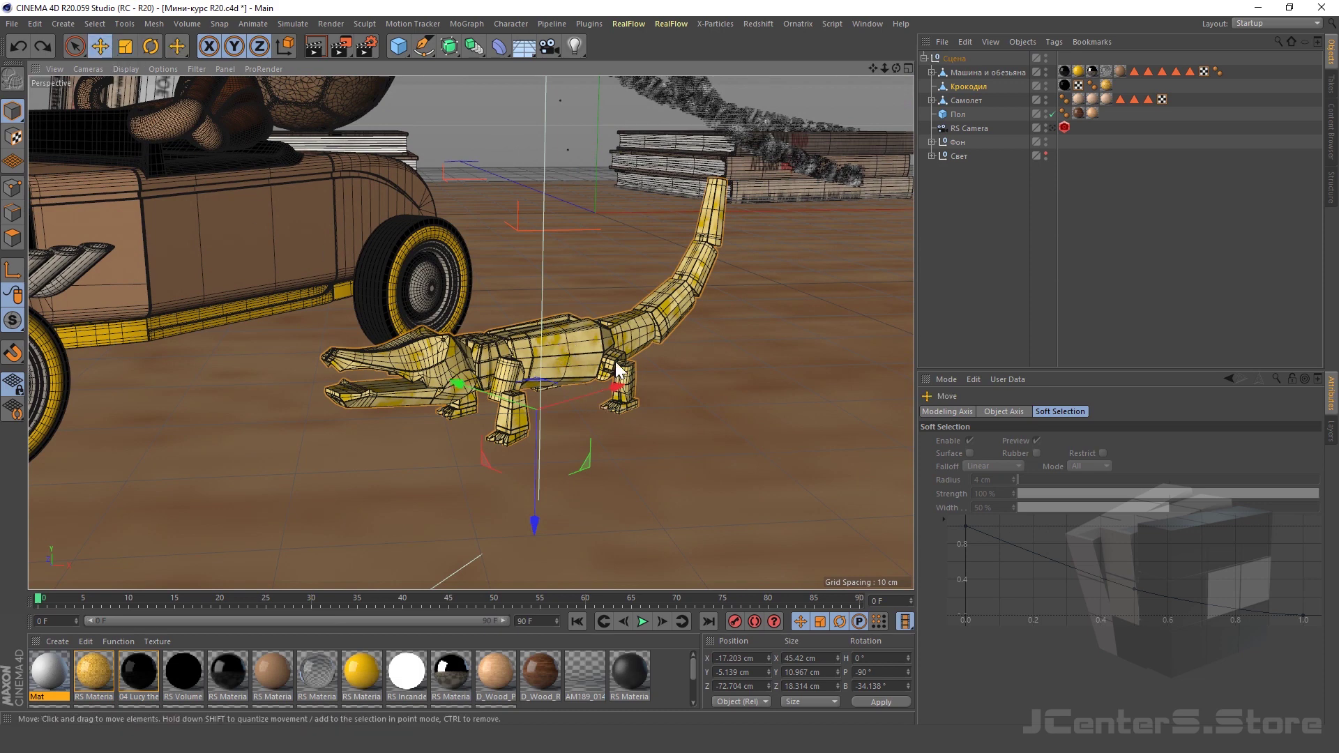
left_click(611, 391)
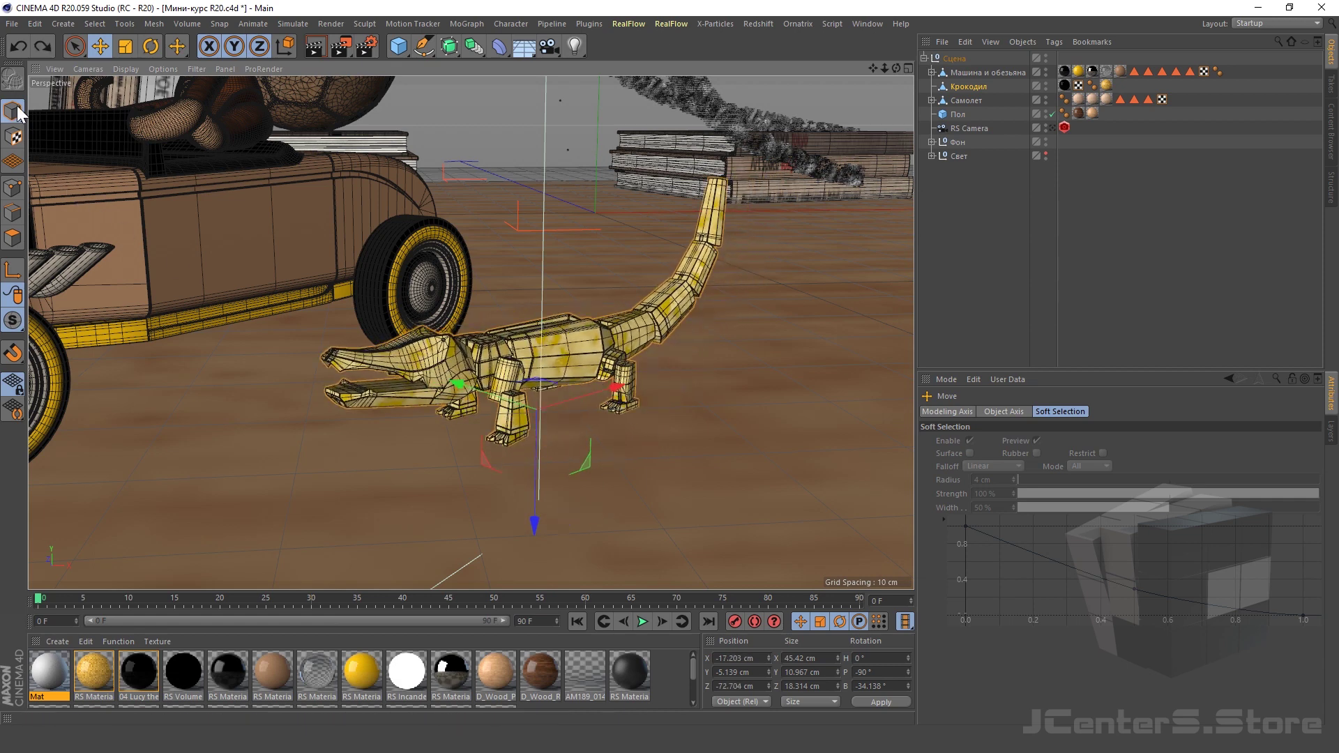
- In Polygon mode, select a mid-body crocodile polygon and pull it out with soft falloff
left_click(20, 244)
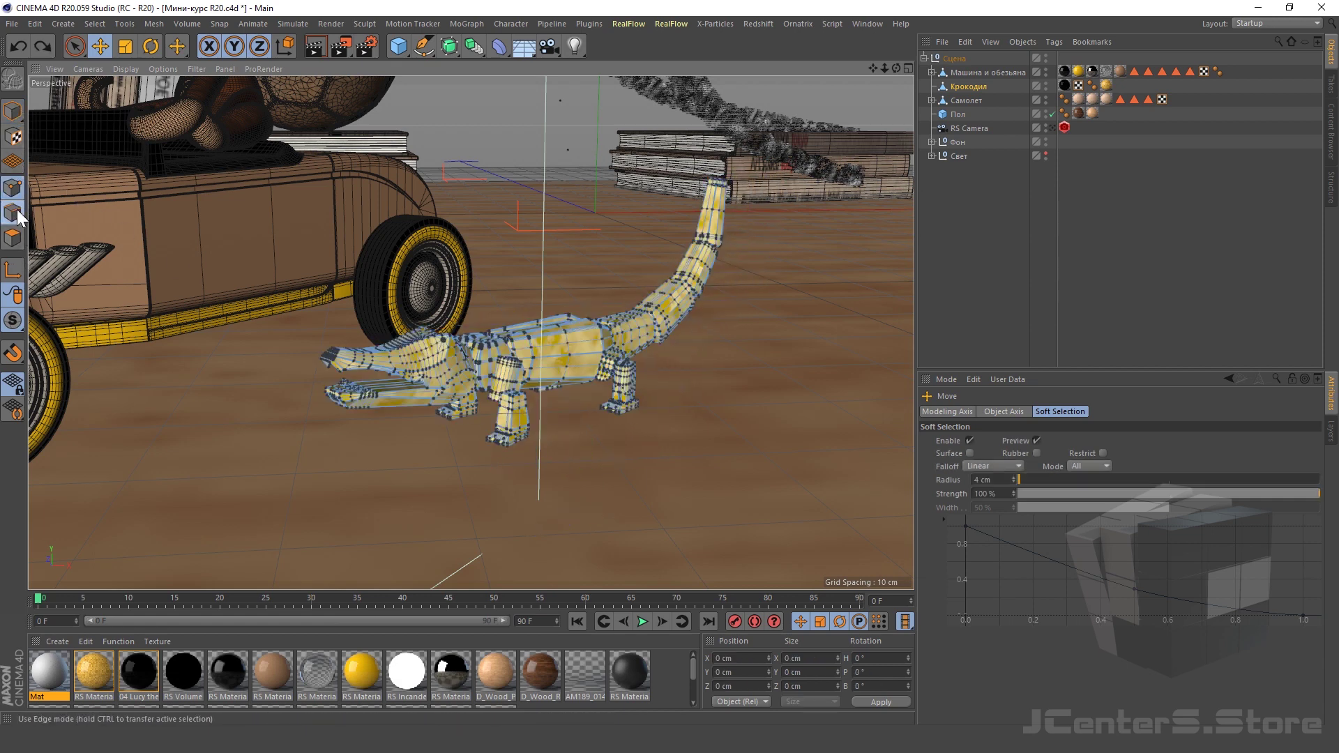
left_click(16, 190)
left_click(13, 237)
scroll(550, 349, "up", 2)
left_click(544, 346)
left_click_drag(544, 354, 622, 344, "alt")
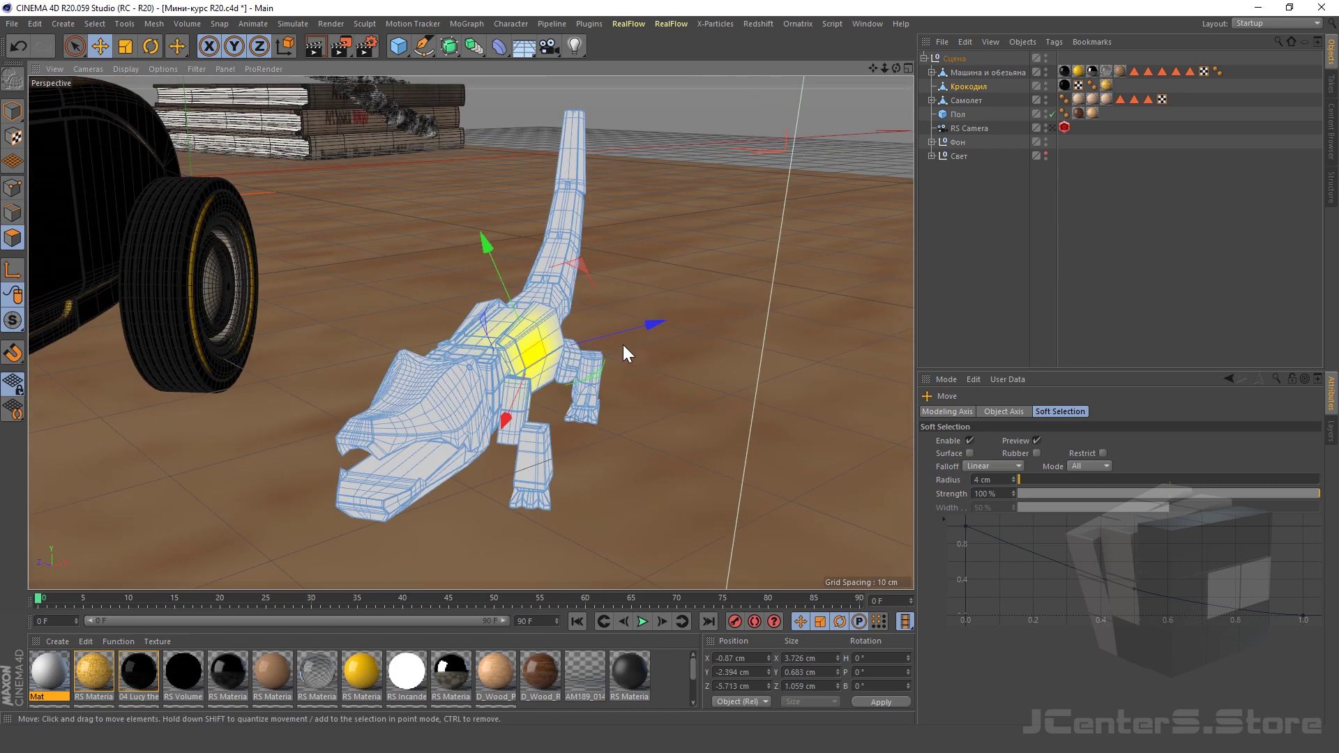
mouse_move(704, 322)
left_mouse_down()
mouse_move(788, 325)
mouse_move(534, 365)
mouse_move(814, 323)
mouse_move(887, 357)
left_mouse_up()
- Set Soft Selection Radius to 1 cm, disable it, test-move, then deselect
double_click(1001, 480)
type("1")
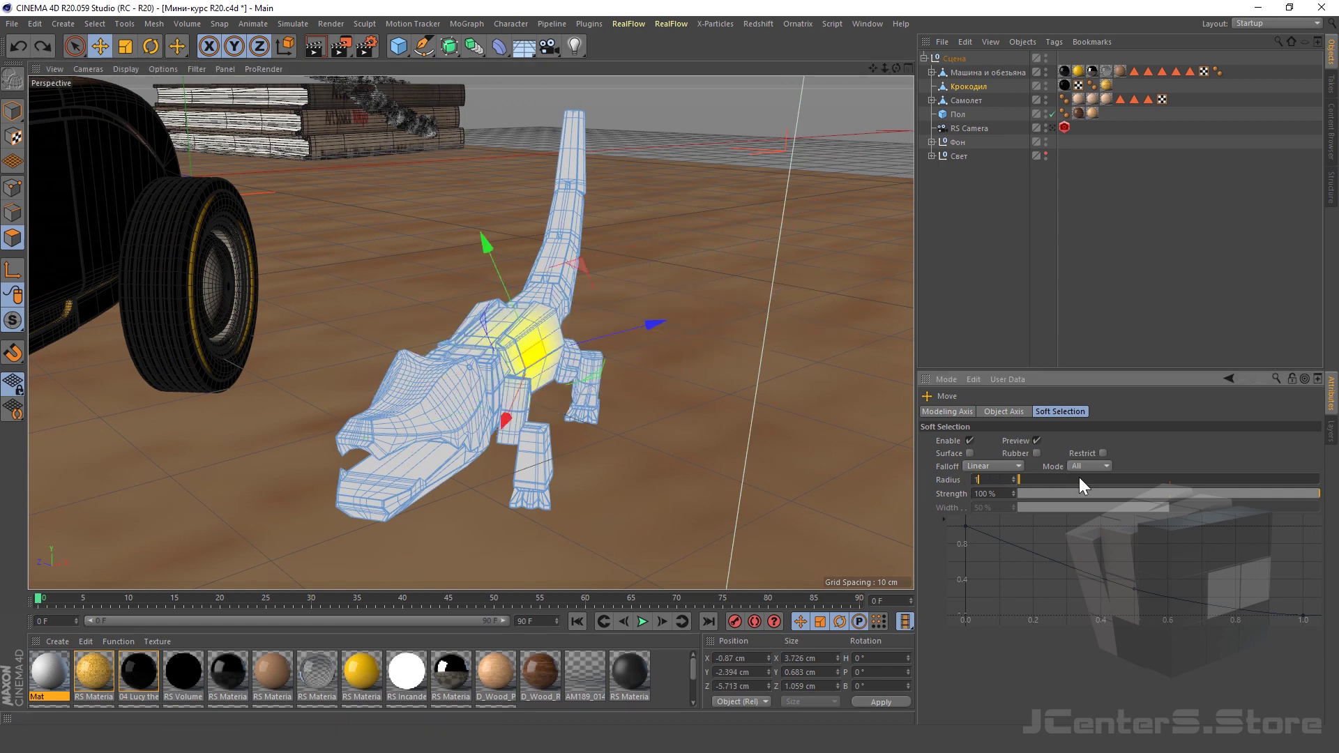
key("Return")
left_click(969, 440)
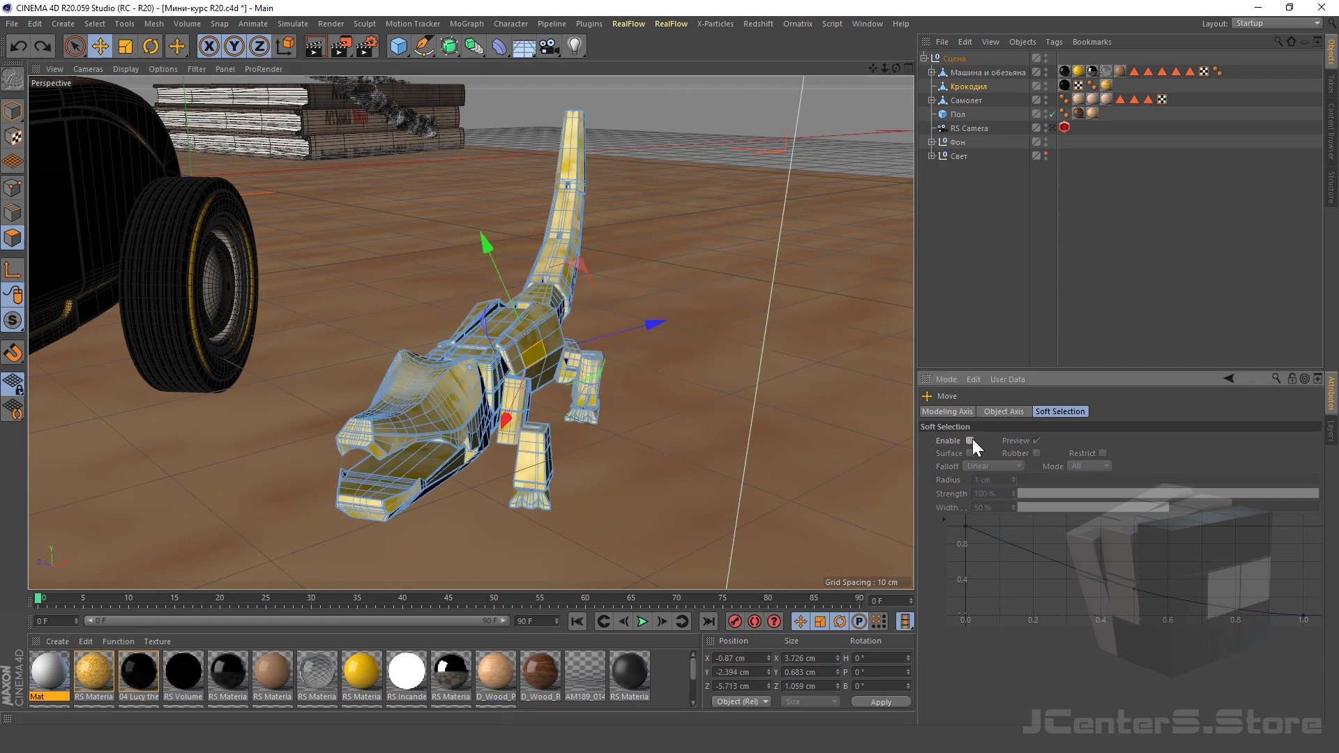
mouse_move(627, 328)
left_mouse_down()
mouse_move(891, 325)
mouse_move(558, 351)
mouse_move(487, 342)
left_mouse_up()
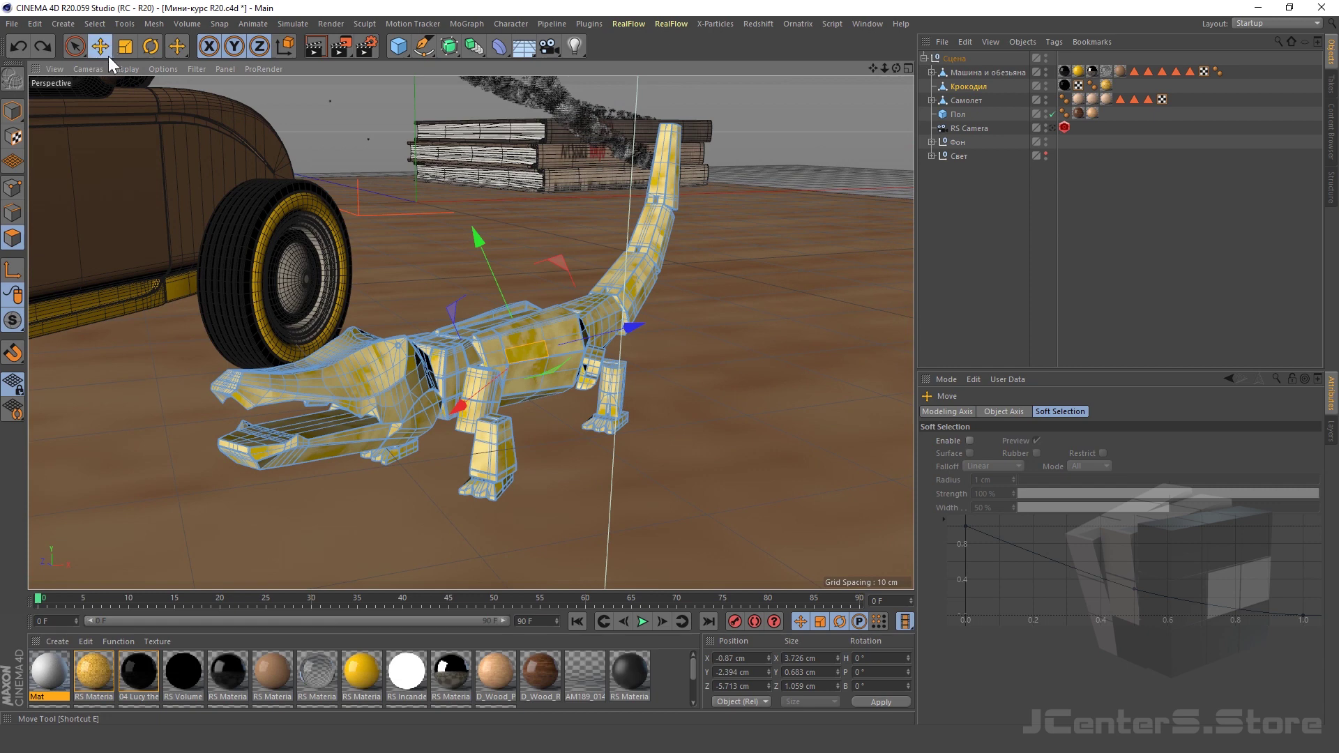
left_click(391, 224)
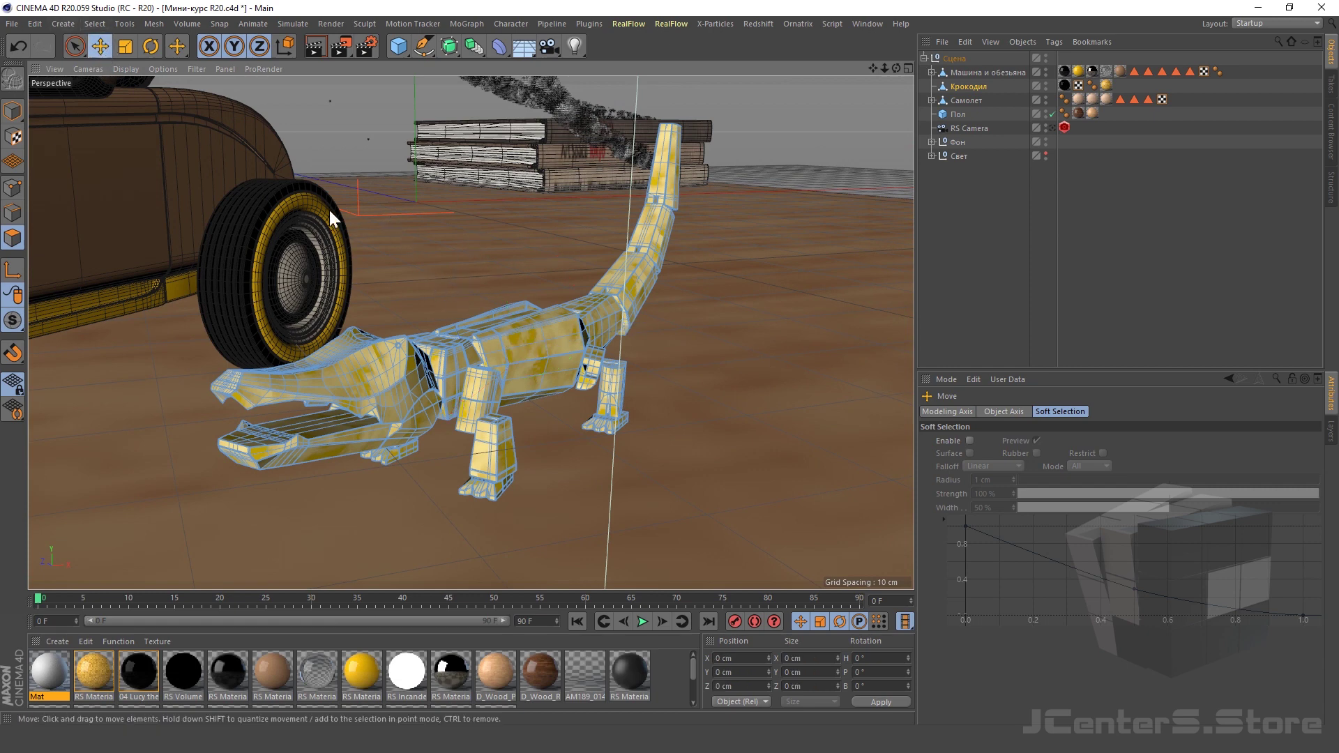
right_click(433, 287)
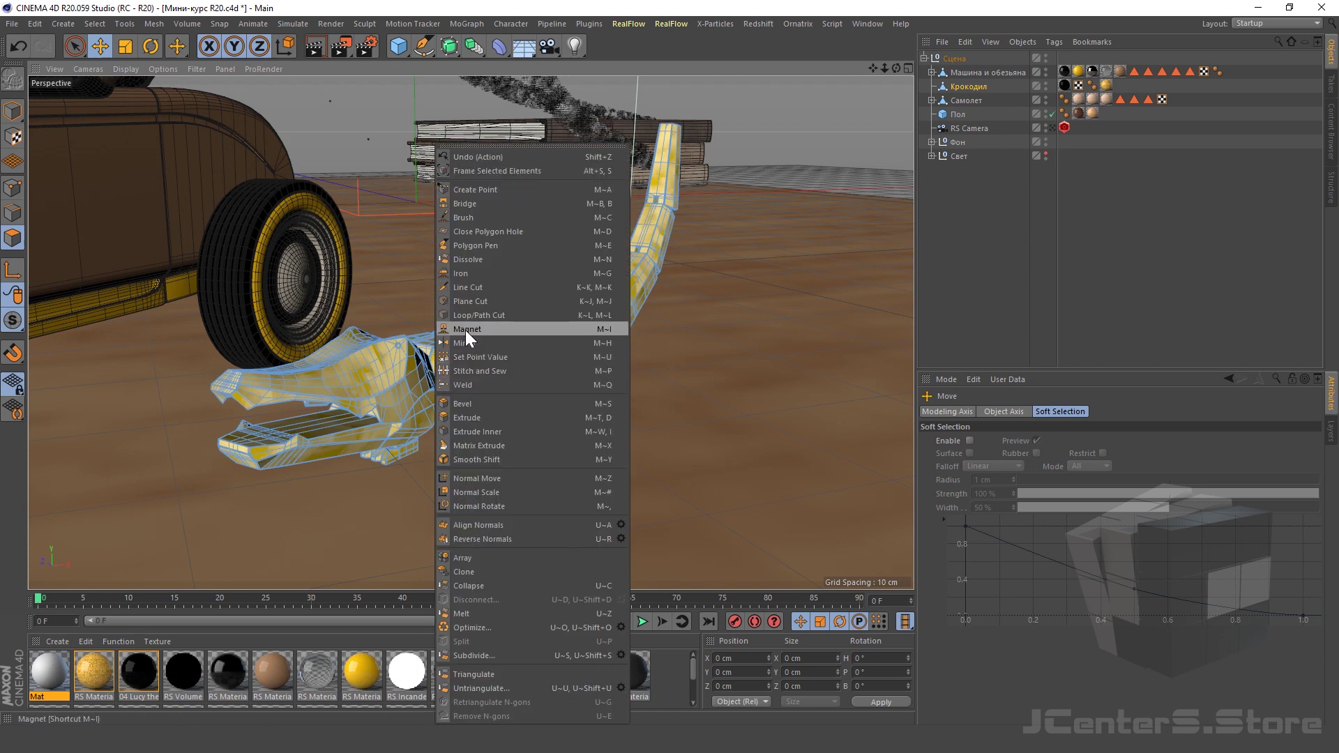
left_click(484, 218)
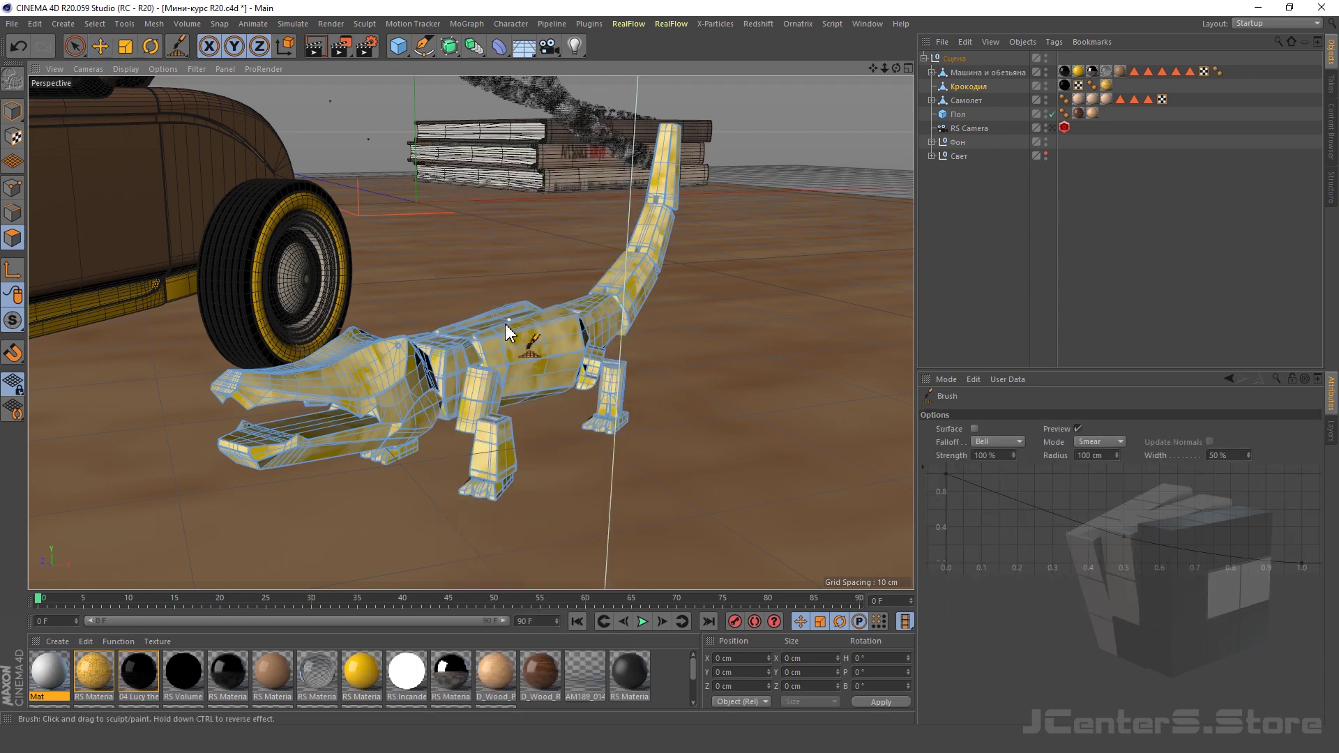
scroll(541, 362, "up", 2)
scroll(540, 387, "up", 1)
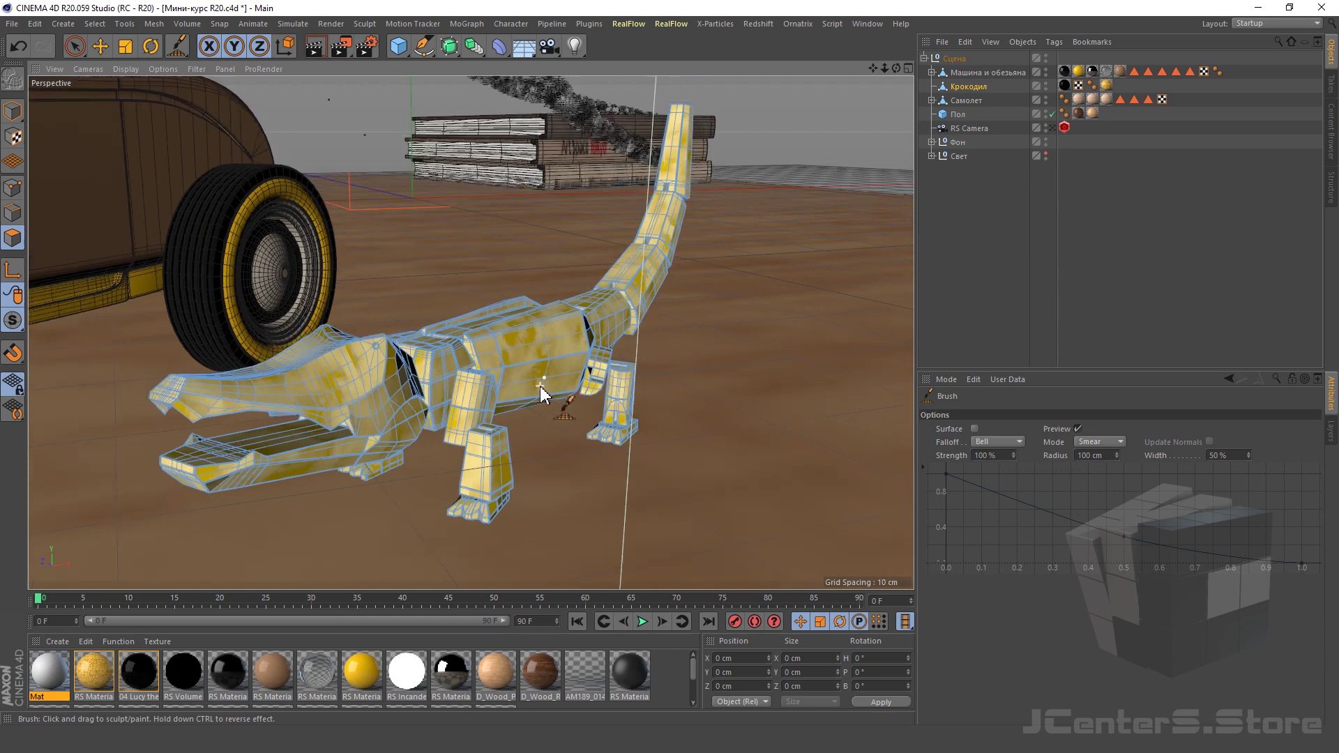
key("ctrl+z")
left_click(174, 44)
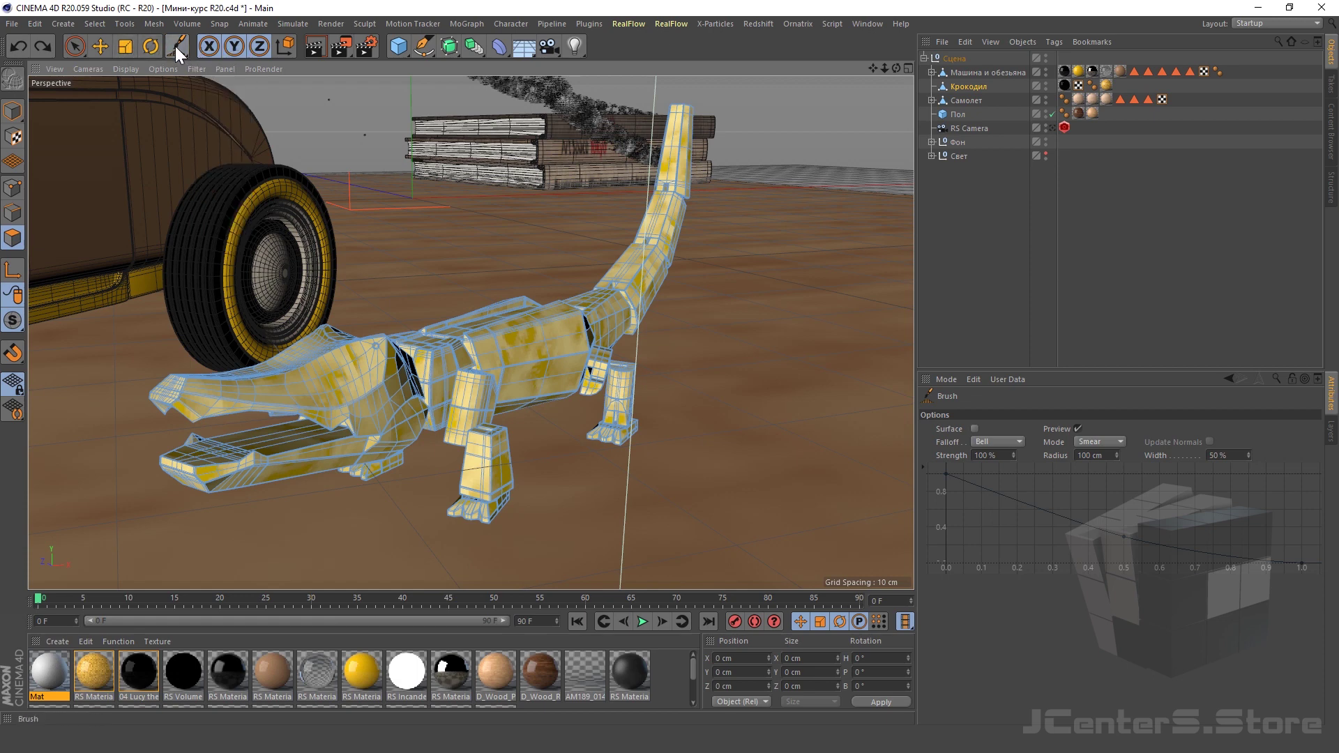
left_click(174, 46)
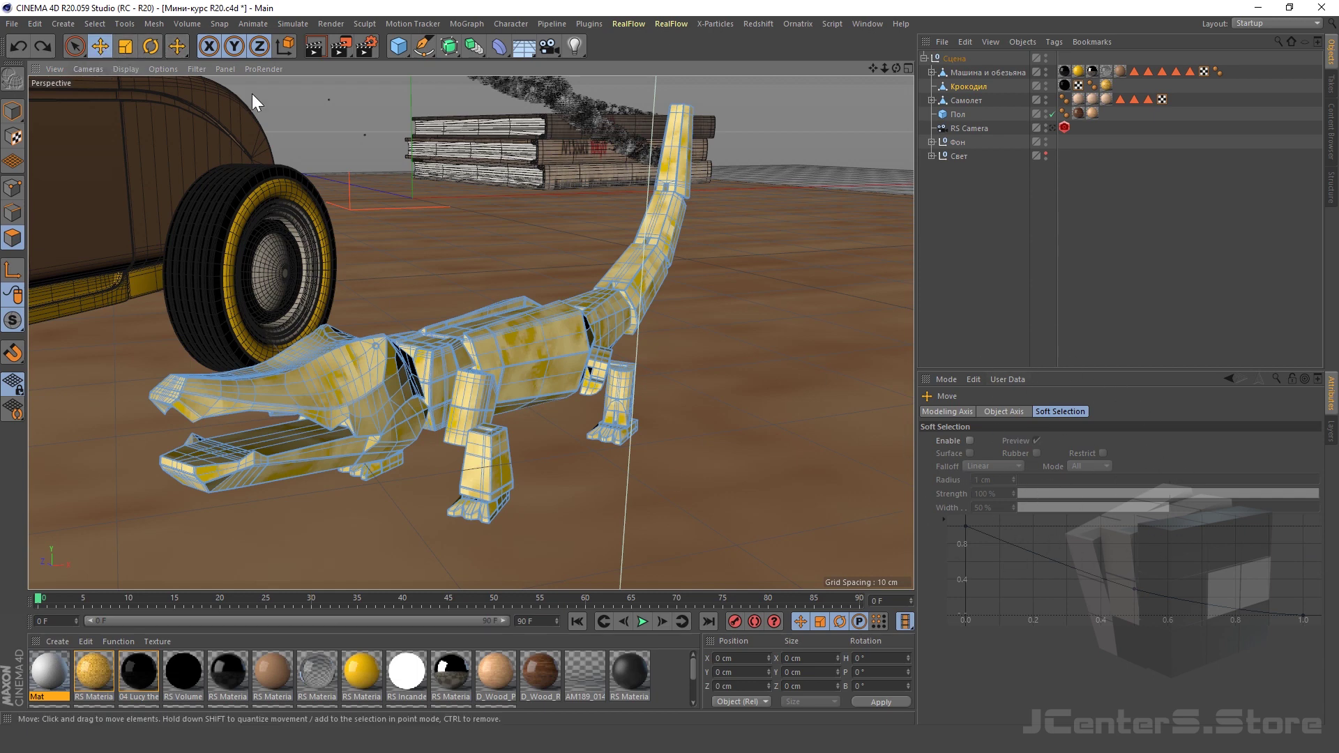
- Re-enable soft selection and test-move a crocodile body polygon
left_click(182, 44)
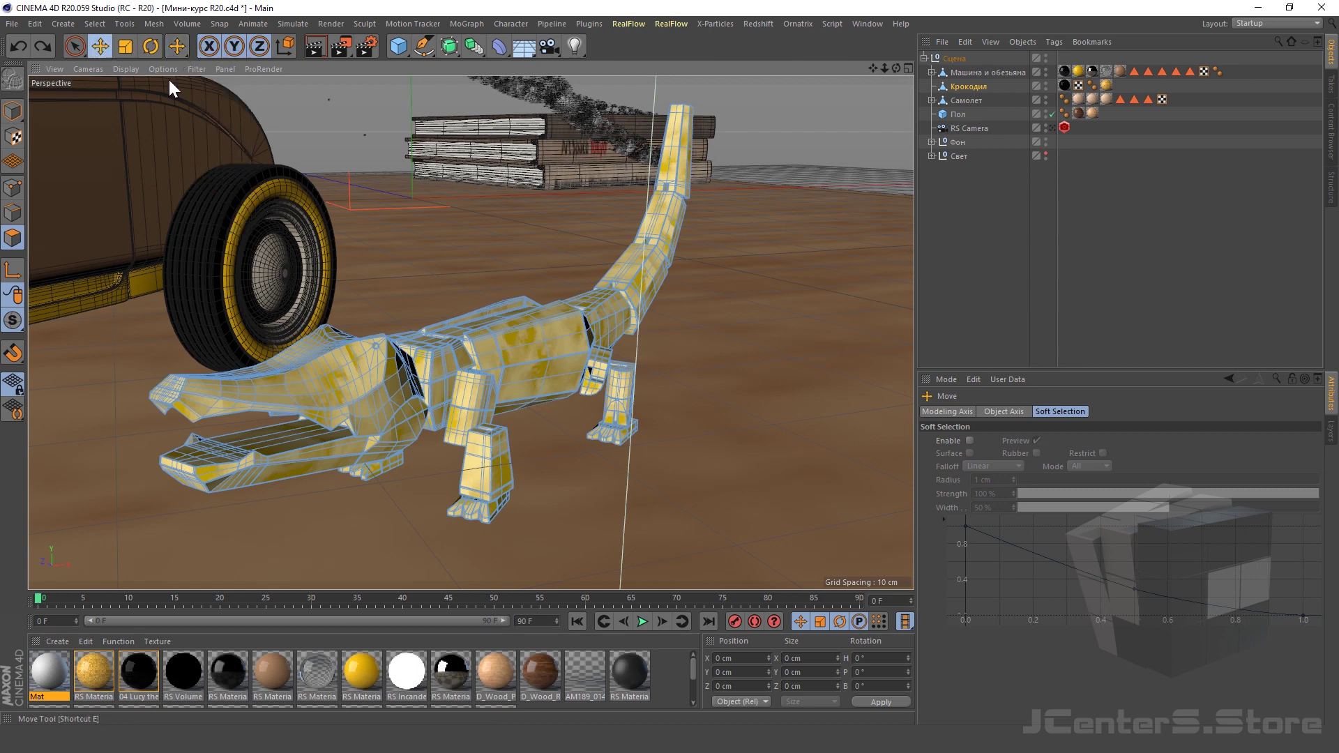
left_click(969, 440)
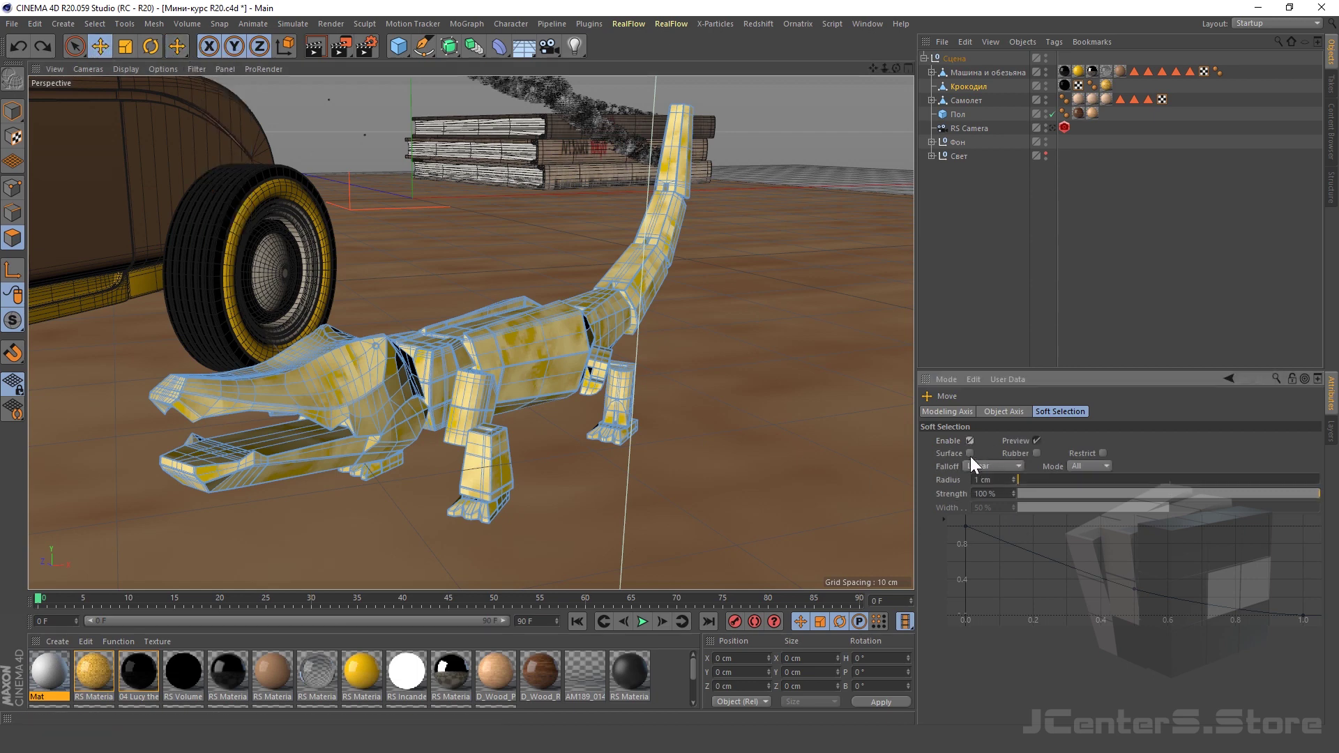
left_click_drag(534, 328, 662, 342)
- Switch to the Smear brush and set its radius to 11 cm
left_click(180, 46)
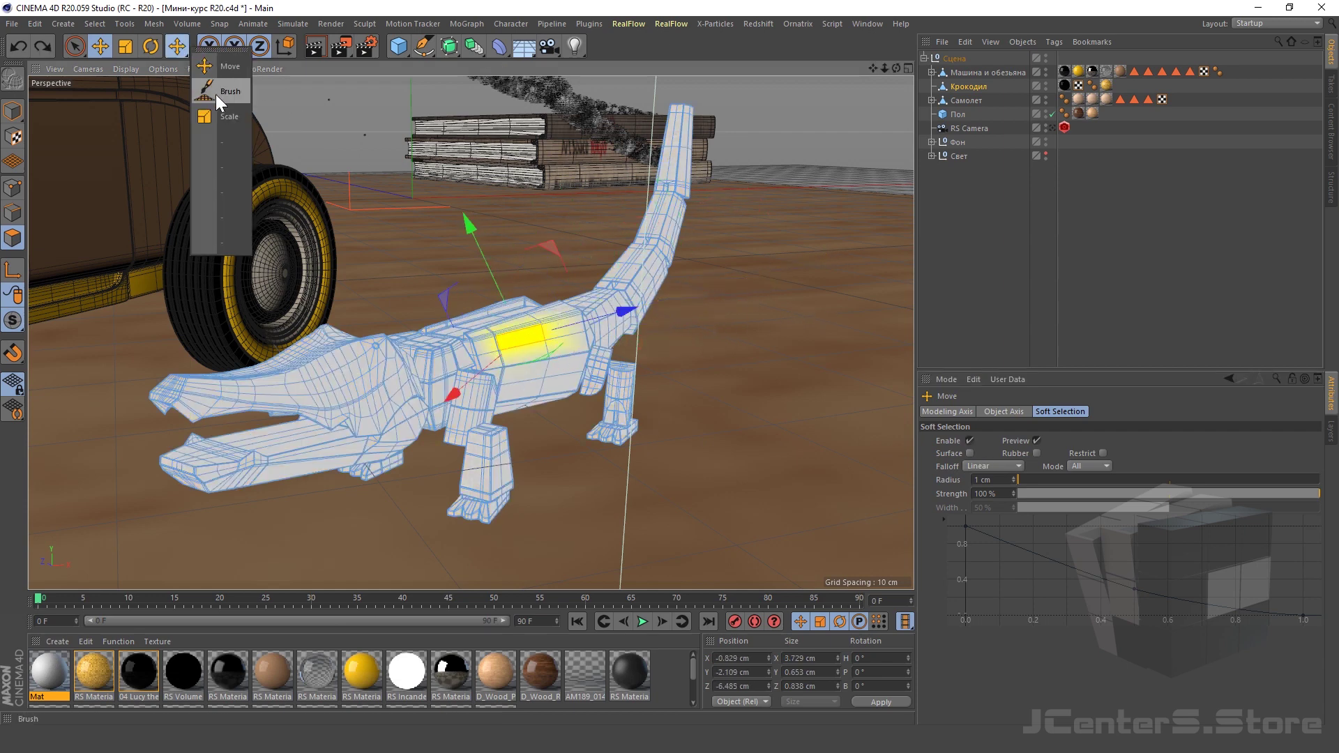
left_click(216, 94)
left_click_drag(1116, 455, 1116, 488)
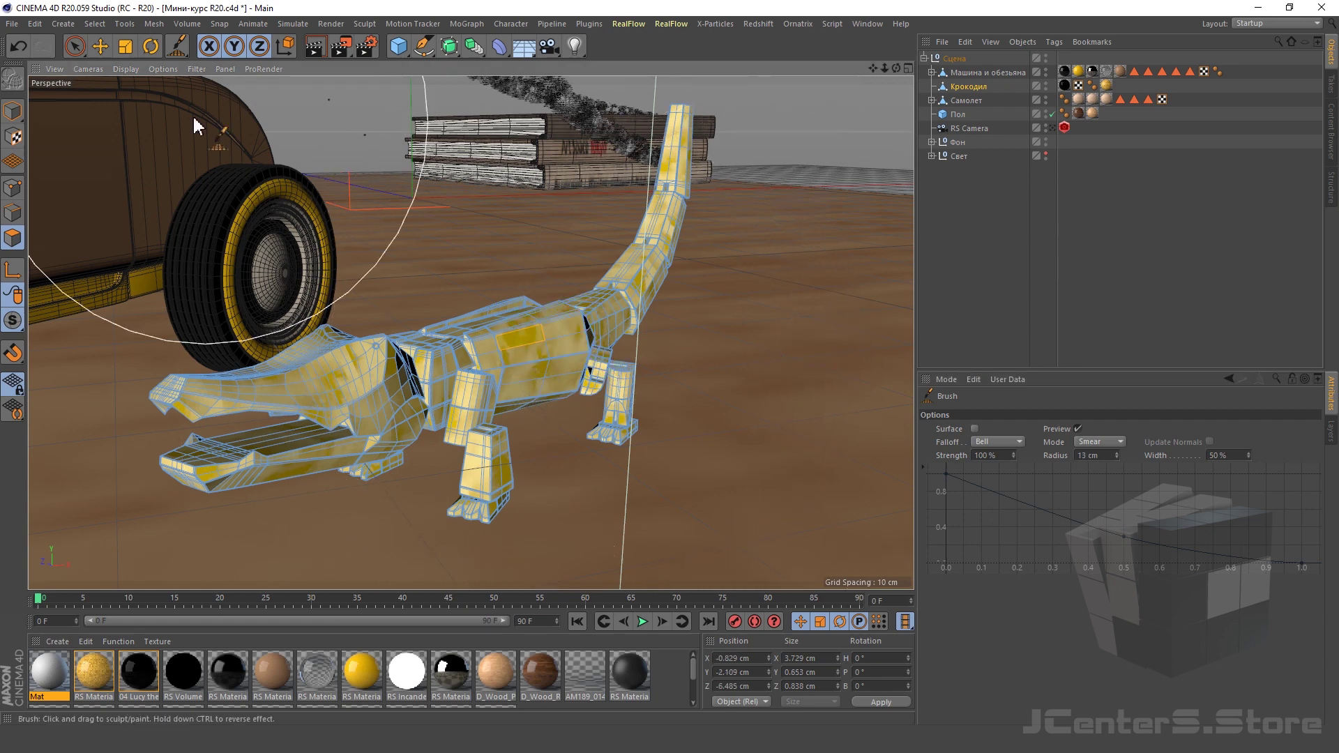
left_click(99, 46)
key("space")
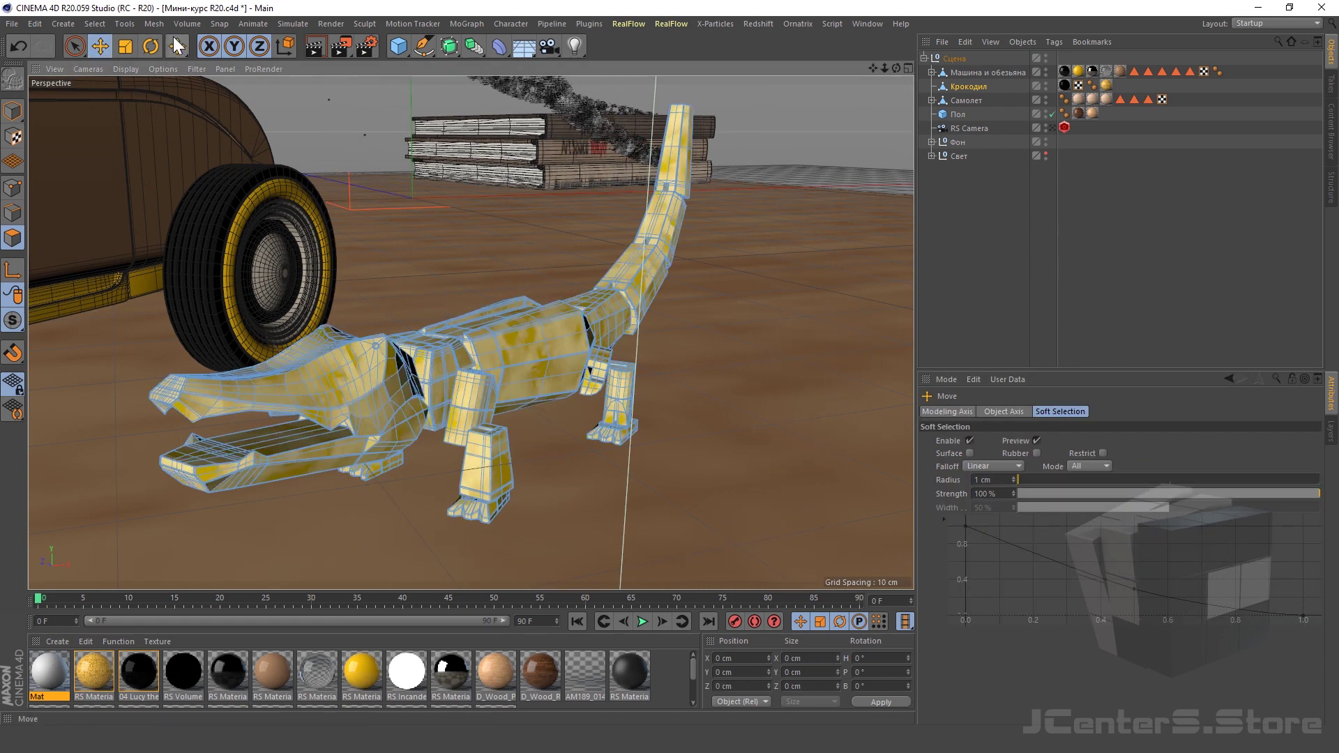
left_click_drag(177, 46, 215, 94)
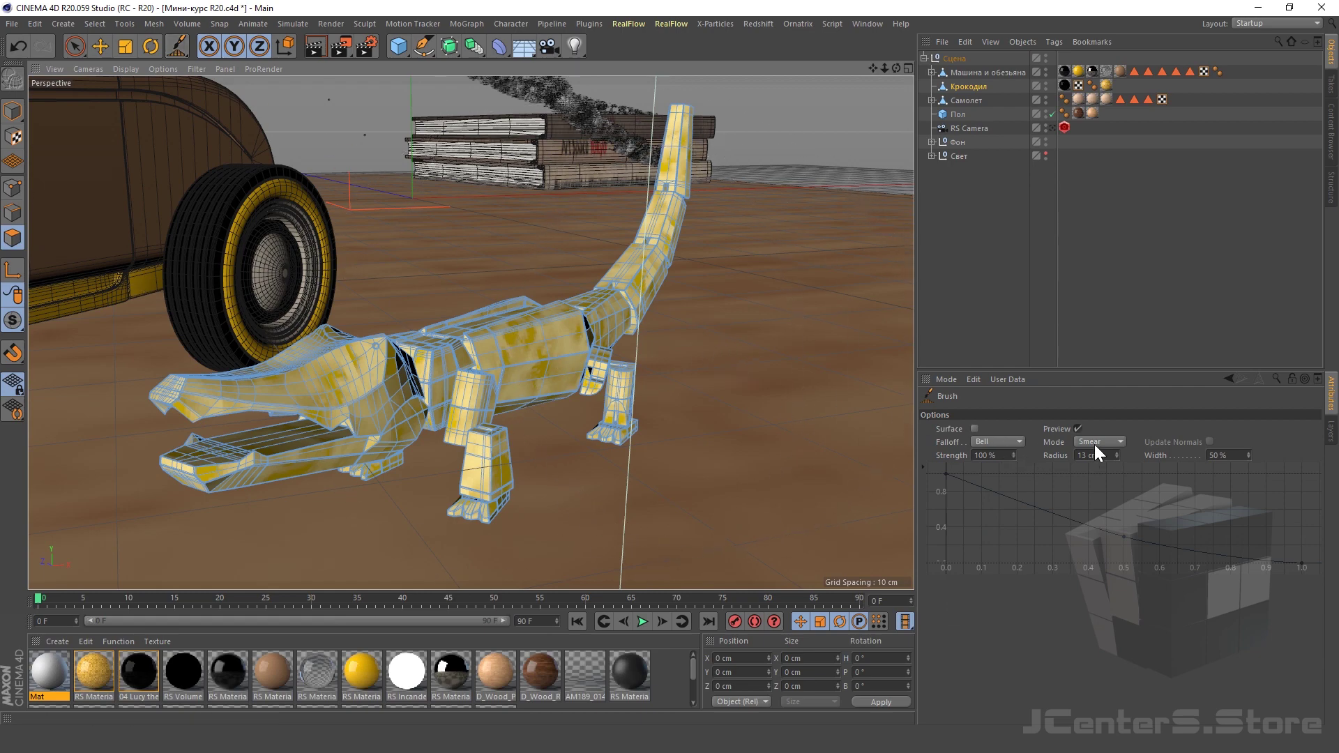
left_click_drag(1118, 450, 1117, 461)
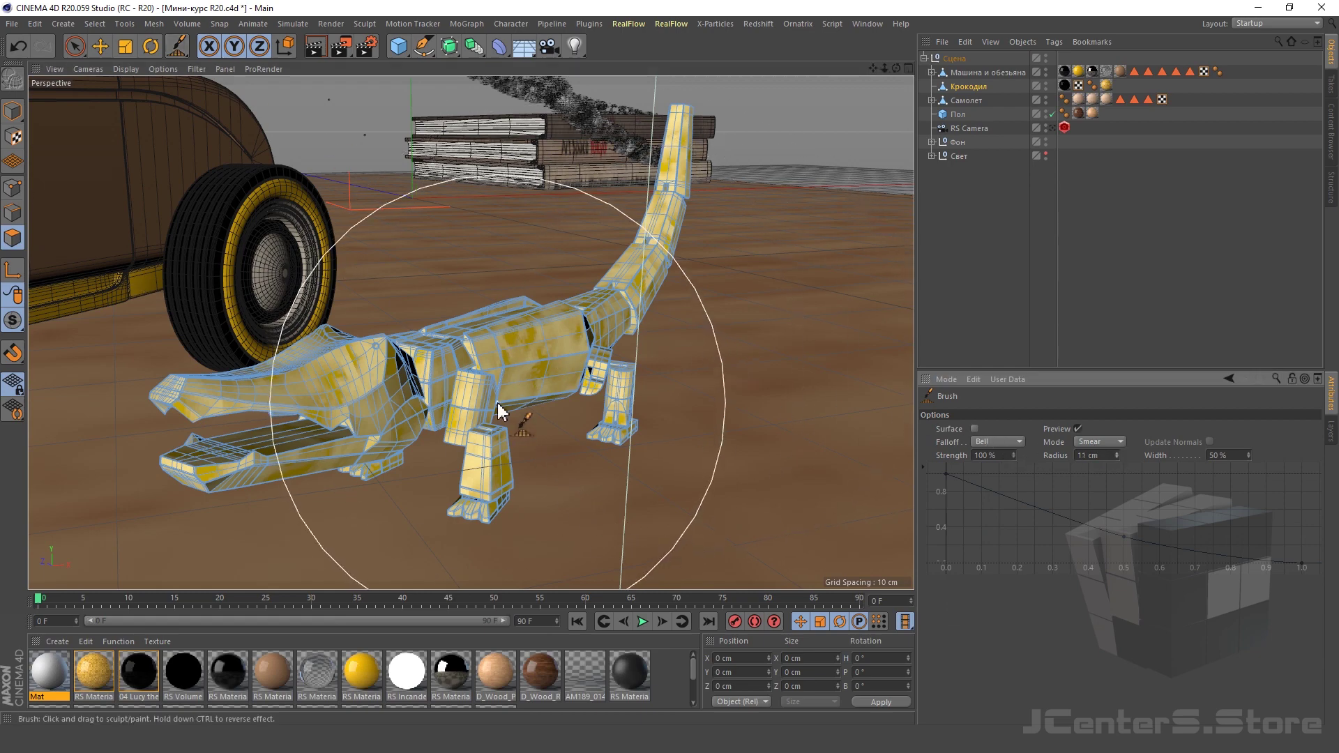
- Smear the crocodile's tail toward the left, undoing a first stray body smear
mouse_move(493, 440)
left_mouse_down()
mouse_move(608, 377)
mouse_move(358, 364)
mouse_move(642, 463)
mouse_move(687, 329)
mouse_move(619, 380)
left_mouse_up()
key("ctrl+z")
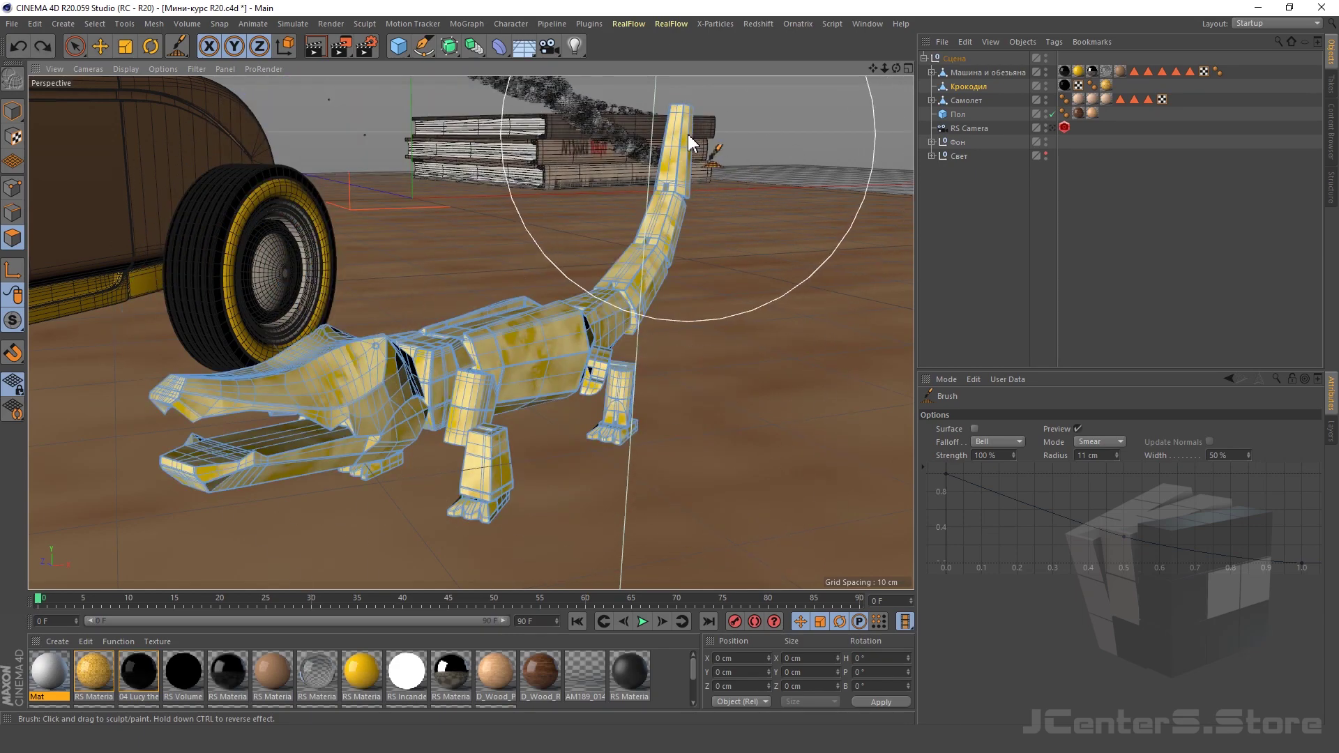
mouse_move(688, 134)
left_mouse_down()
mouse_move(622, 125)
mouse_move(612, 293)
mouse_move(633, 298)
mouse_move(604, 352)
mouse_move(693, 410)
mouse_move(704, 484)
mouse_move(618, 382)
mouse_move(661, 390)
mouse_move(544, 375)
mouse_move(670, 399)
mouse_move(694, 380)
left_mouse_up()
scroll(677, 402, "up", 3)
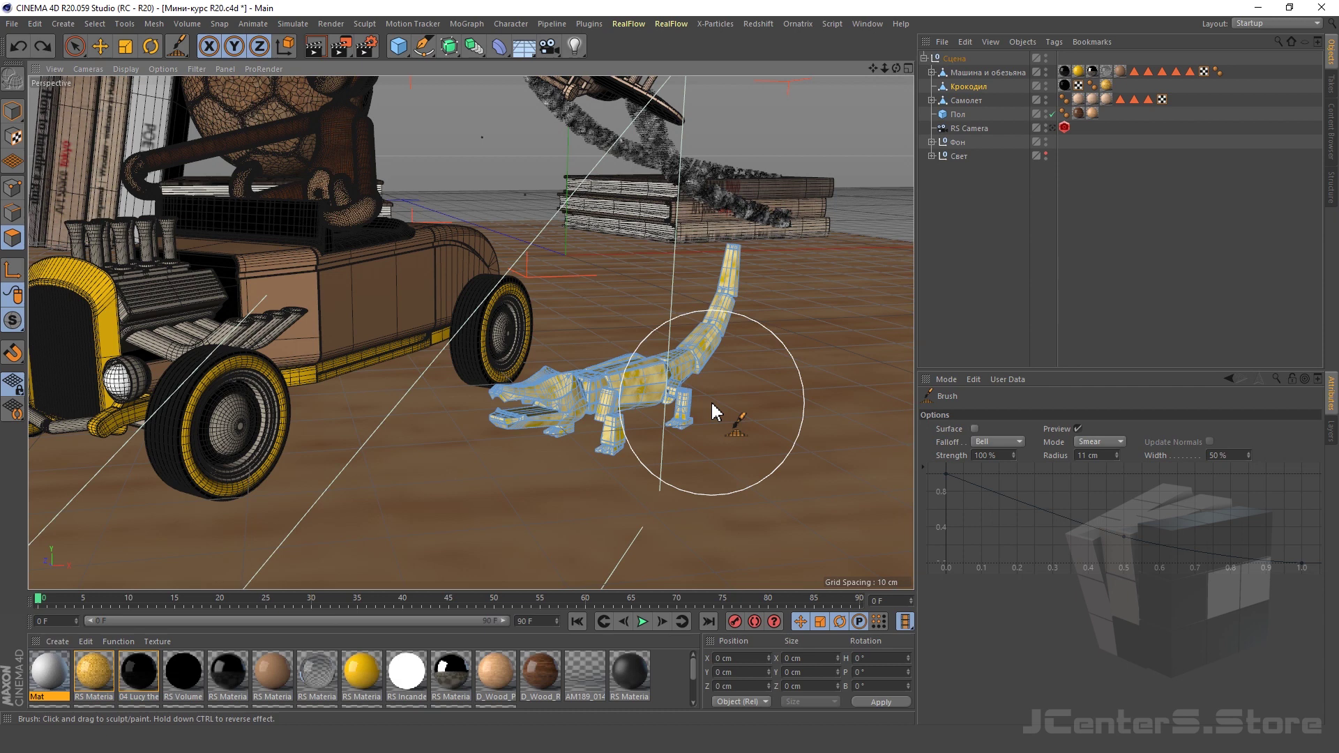
left_click_drag(717, 380, 705, 381, "alt")
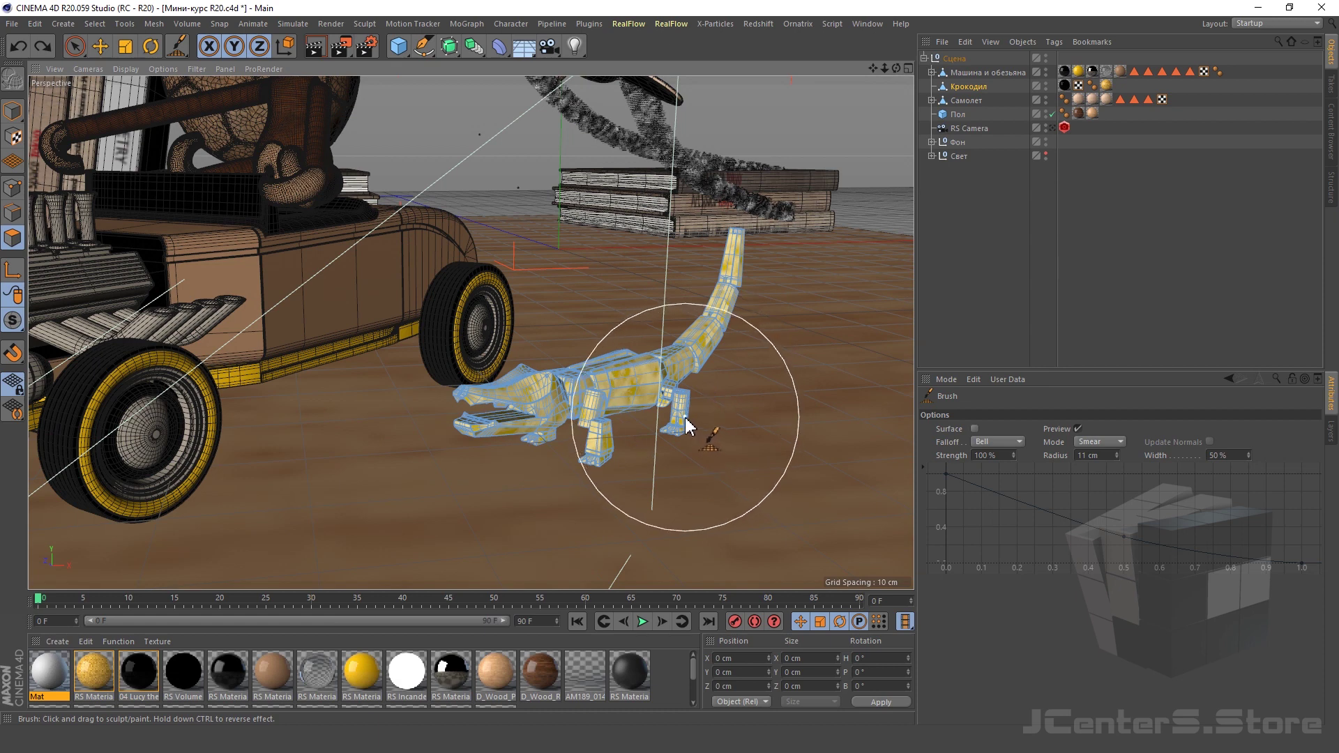
- Select Крокодил and inspect its Basic and Coord. values and texture tag
left_click(974, 90)
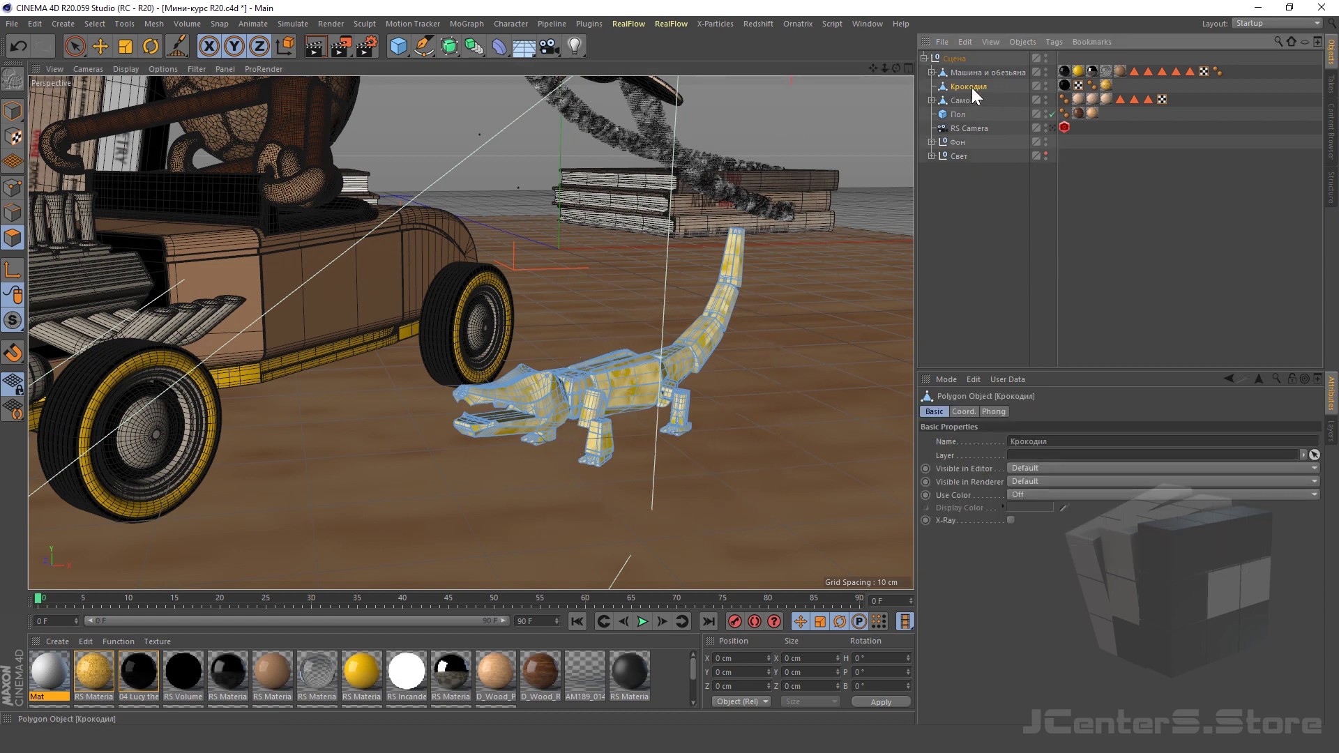
left_click(963, 411)
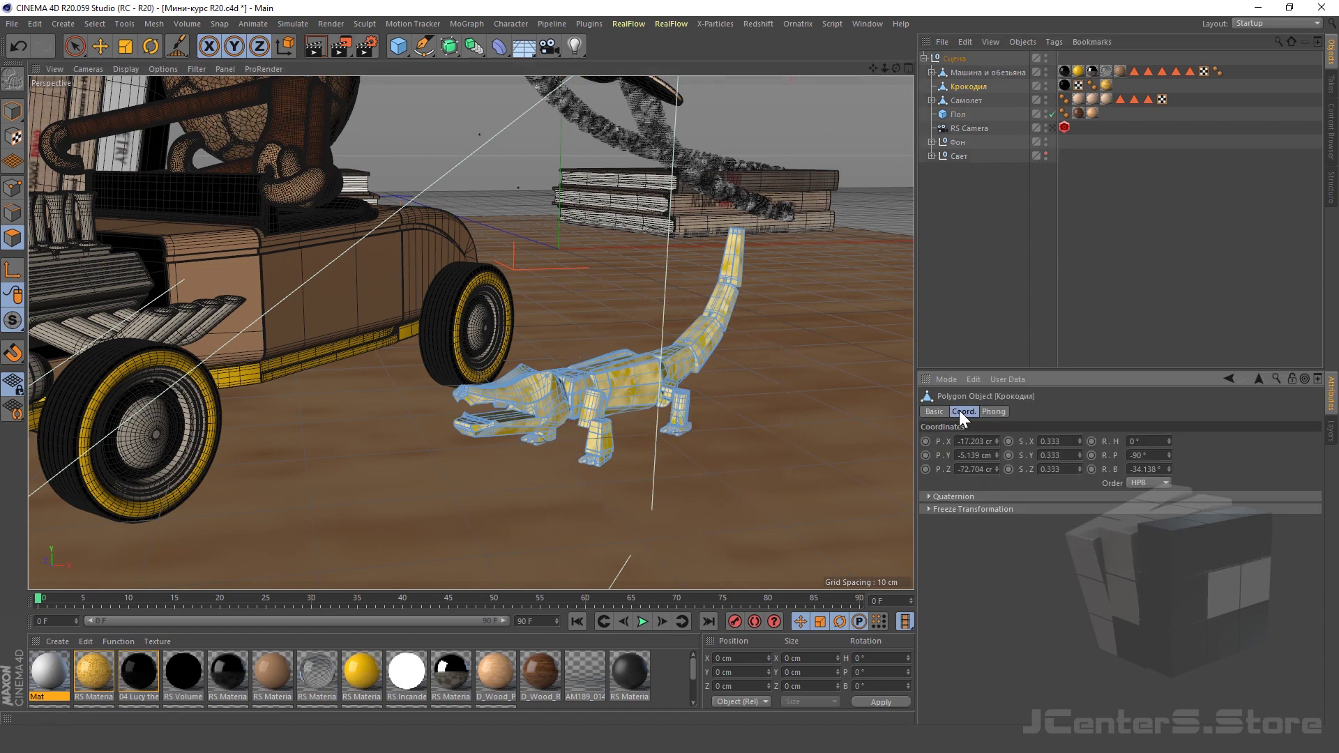
left_click(934, 412)
left_click(963, 412)
left_click(941, 412)
left_click(1065, 85)
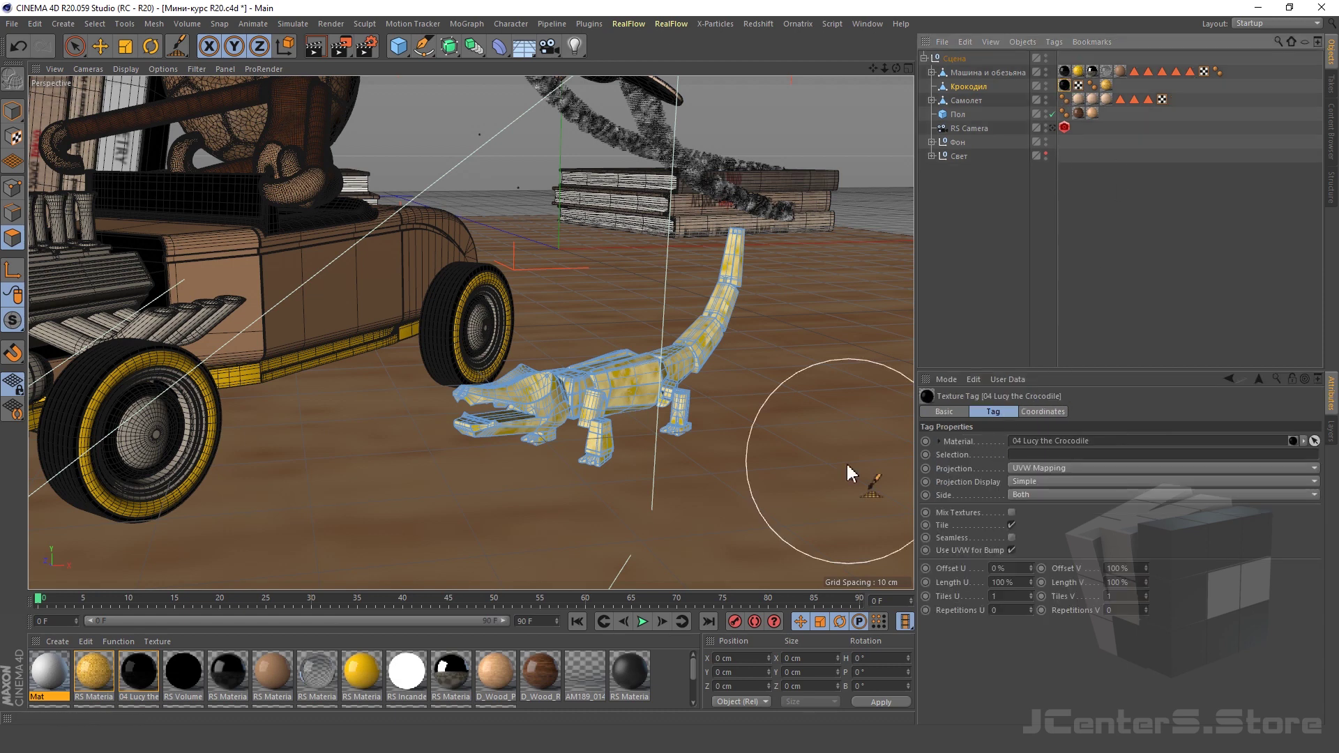
- Set the crocodile's Phong Angle to 23° and switch the viewport to Gouraud Shading
left_click(100, 46)
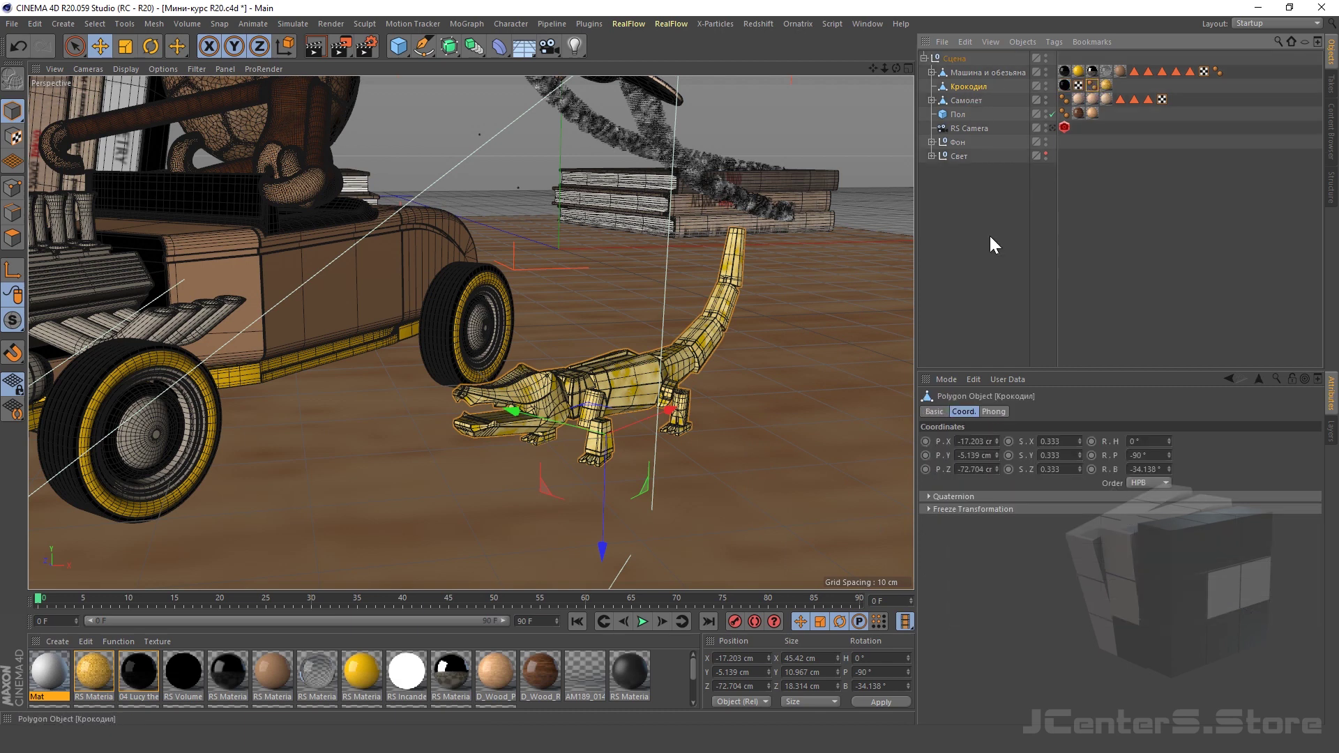
left_click(1092, 85)
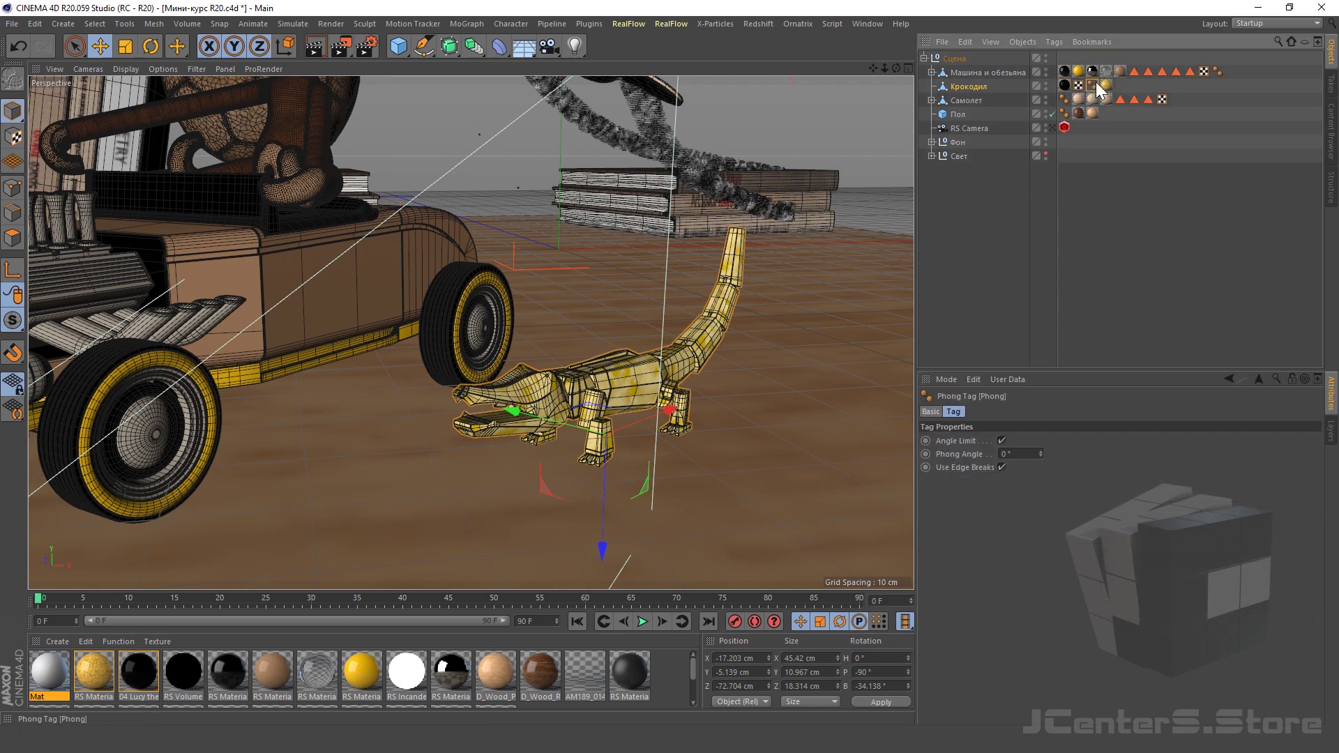
mouse_move(1041, 454)
left_mouse_down()
mouse_move(1040, 426)
mouse_move(1041, 467)
mouse_move(1041, 405)
left_mouse_up()
left_click(165, 69)
left_click(127, 86)
- Drag the crocodile's Phong Angle to 180°, then down to 0° for faceted shading
scroll(597, 378, "up", 3)
left_click_drag(1041, 454, 1040, 391)
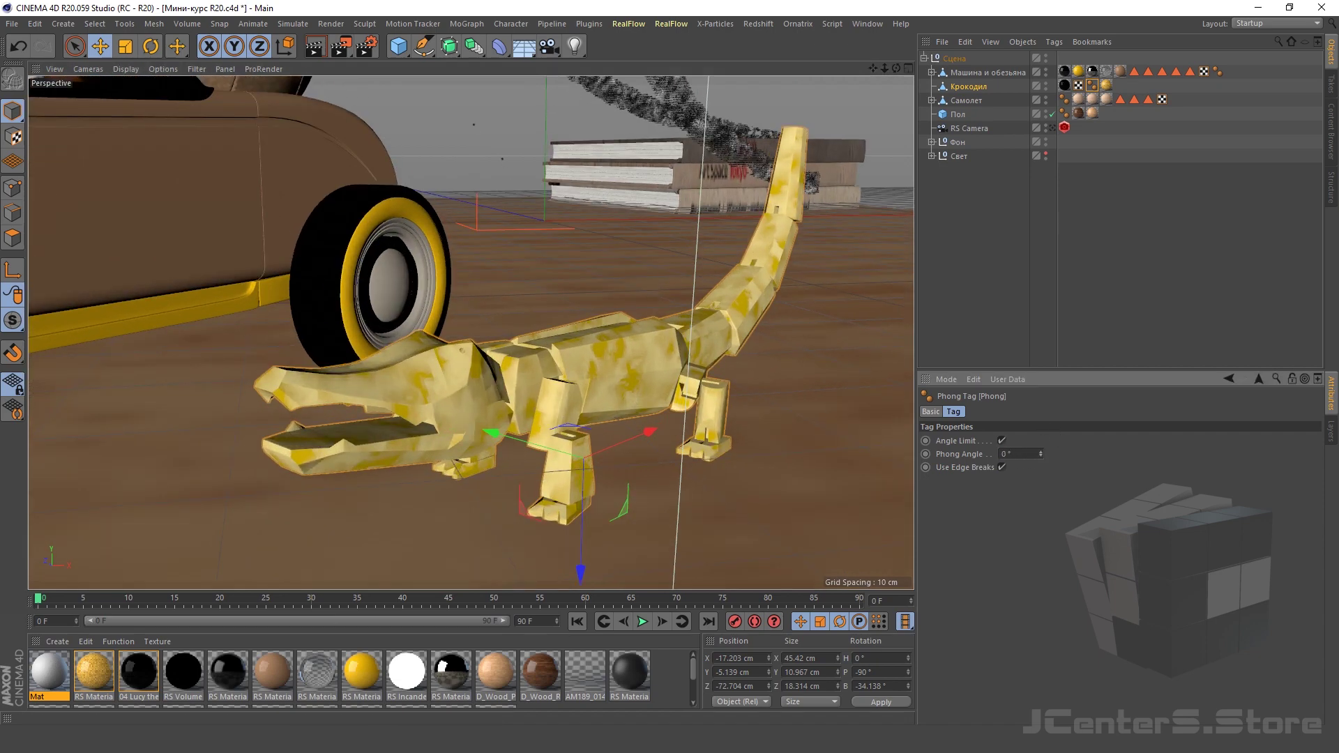
scroll(449, 401, "up", 2)
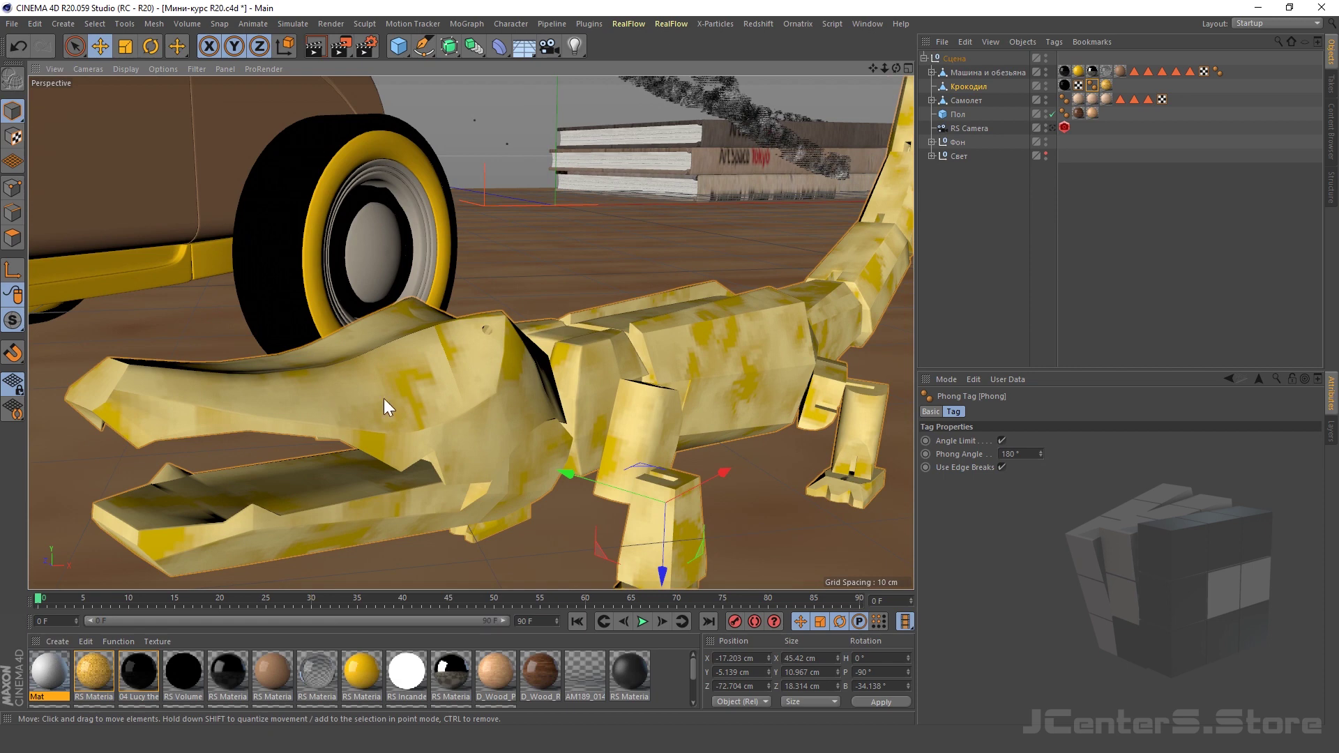
left_click_drag(1041, 454, 1041, 517)
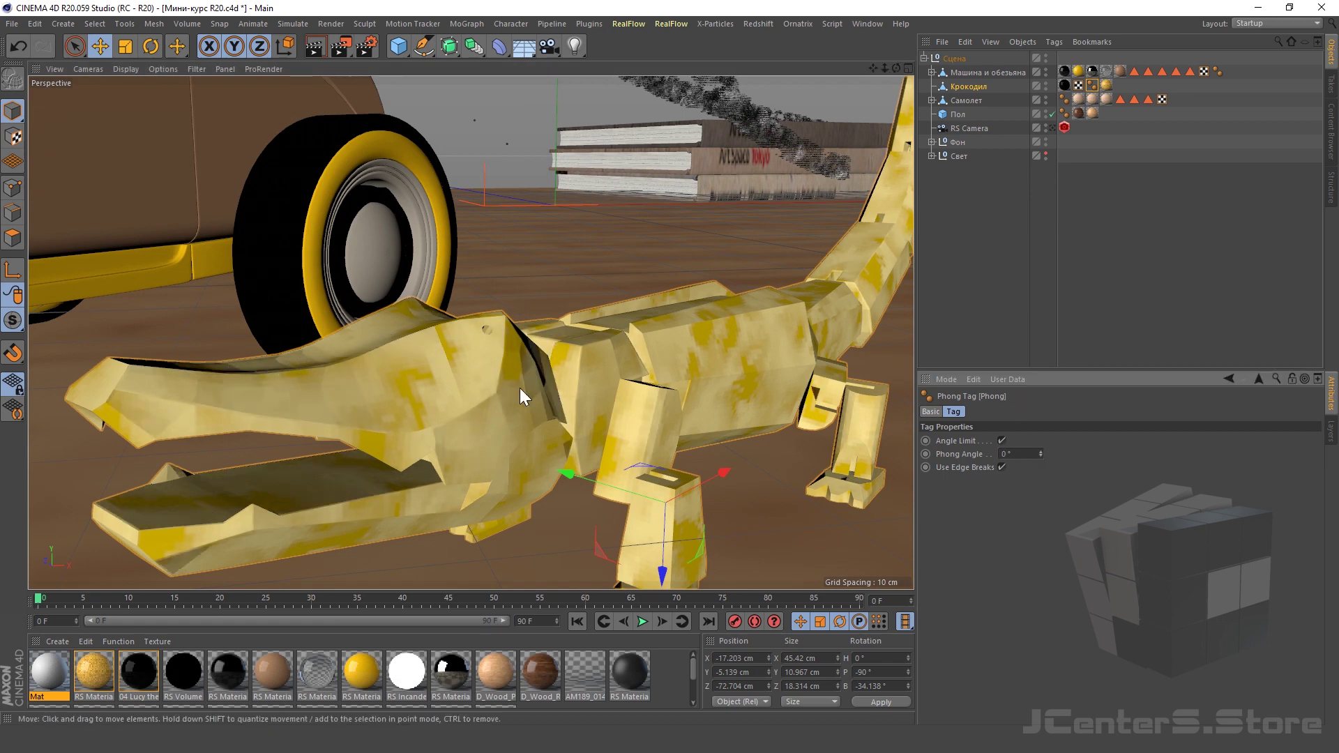
scroll(520, 388, "down", 5)
scroll(434, 314, "down", 3)
scroll(489, 352, "up", 2)
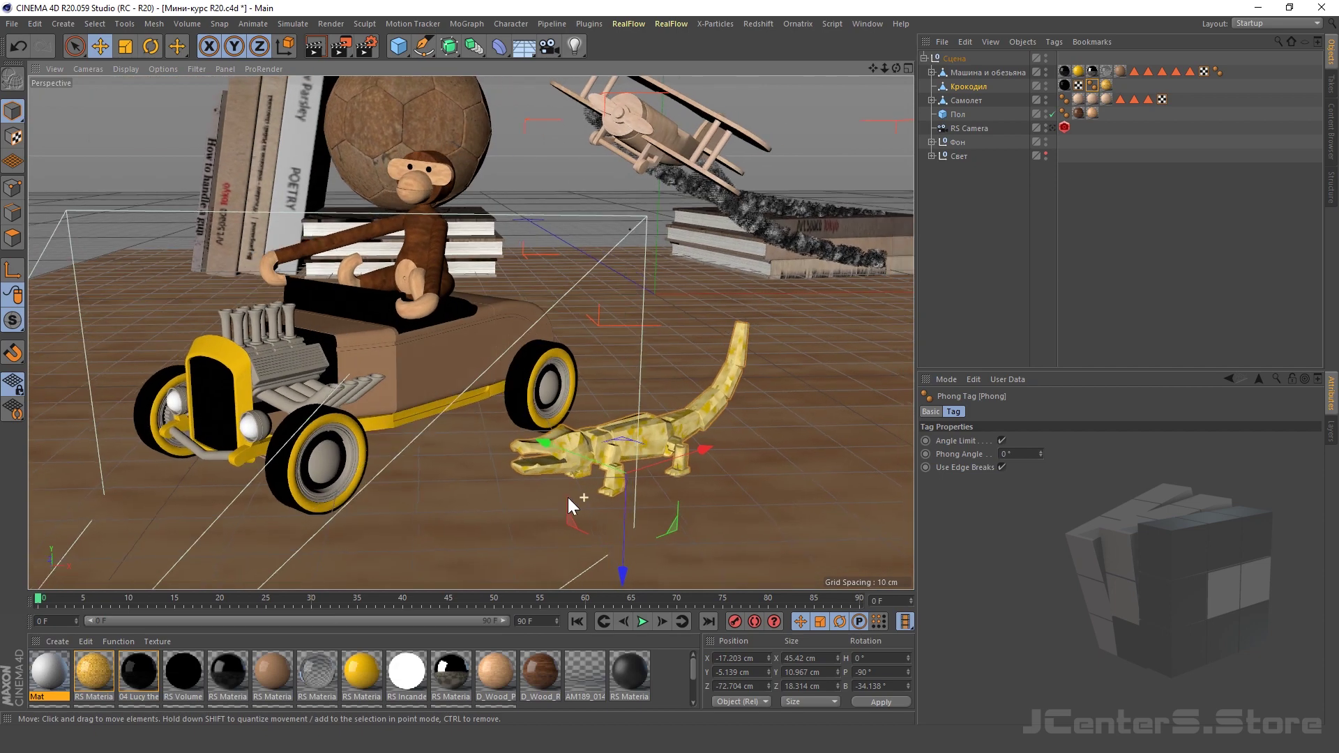
scroll(568, 497, "up", 2)
- Test S.X and P.X changes in the Coord. tab, undo both, and orbit lower
left_click(976, 86)
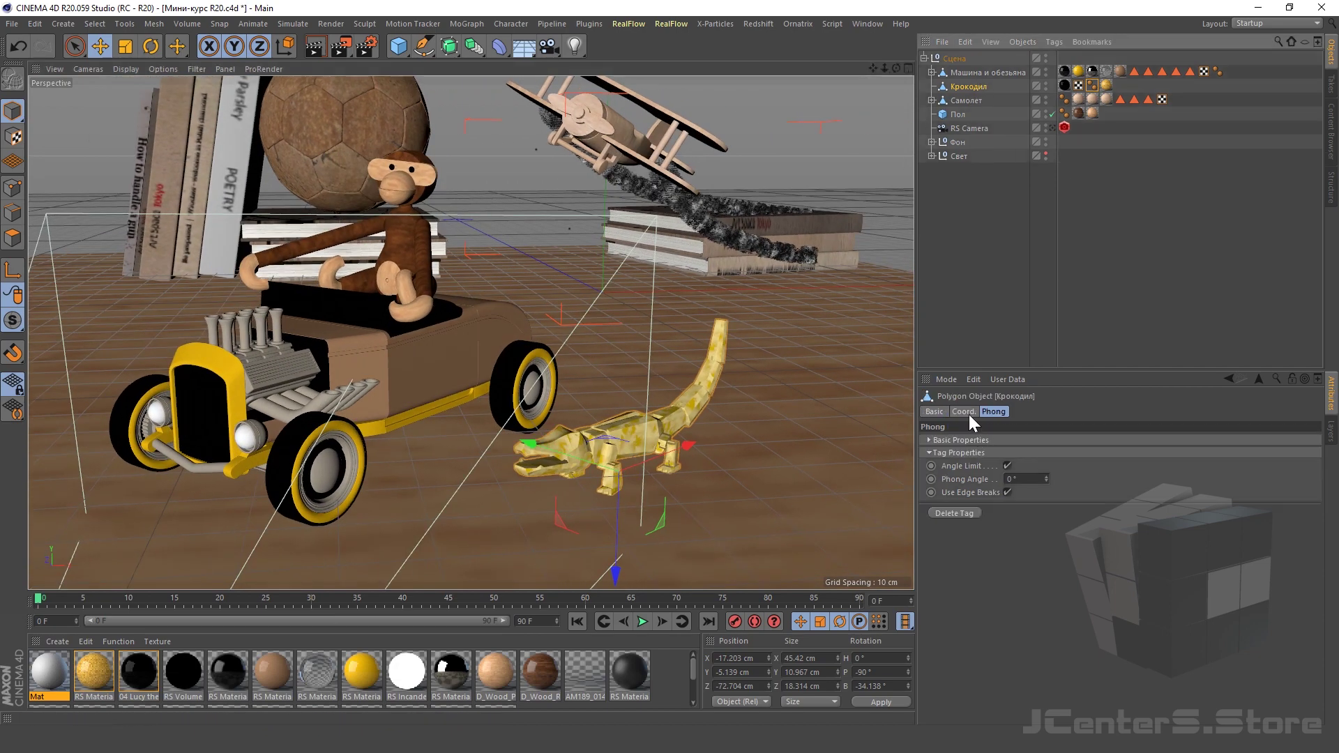
left_click(964, 411)
mouse_move(1079, 442)
left_mouse_down()
mouse_move(1079, 454)
mouse_move(1079, 425)
left_mouse_up()
key("ctrl+z")
mouse_move(997, 441)
left_mouse_down()
mouse_move(997, 419)
mouse_move(1003, 484)
mouse_move(872, 467)
left_mouse_up()
key("ctrl+z")
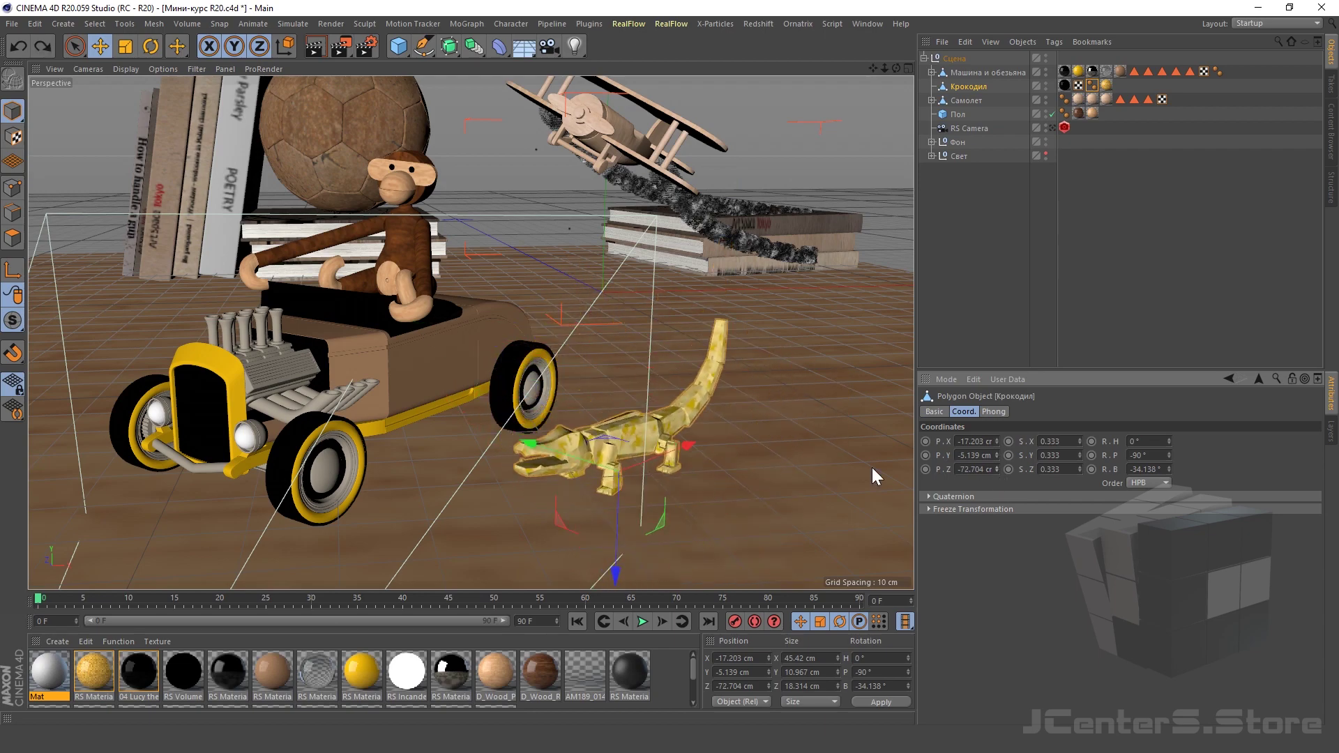
scroll(592, 430, "up", 5)
scroll(560, 466, "up", 4)
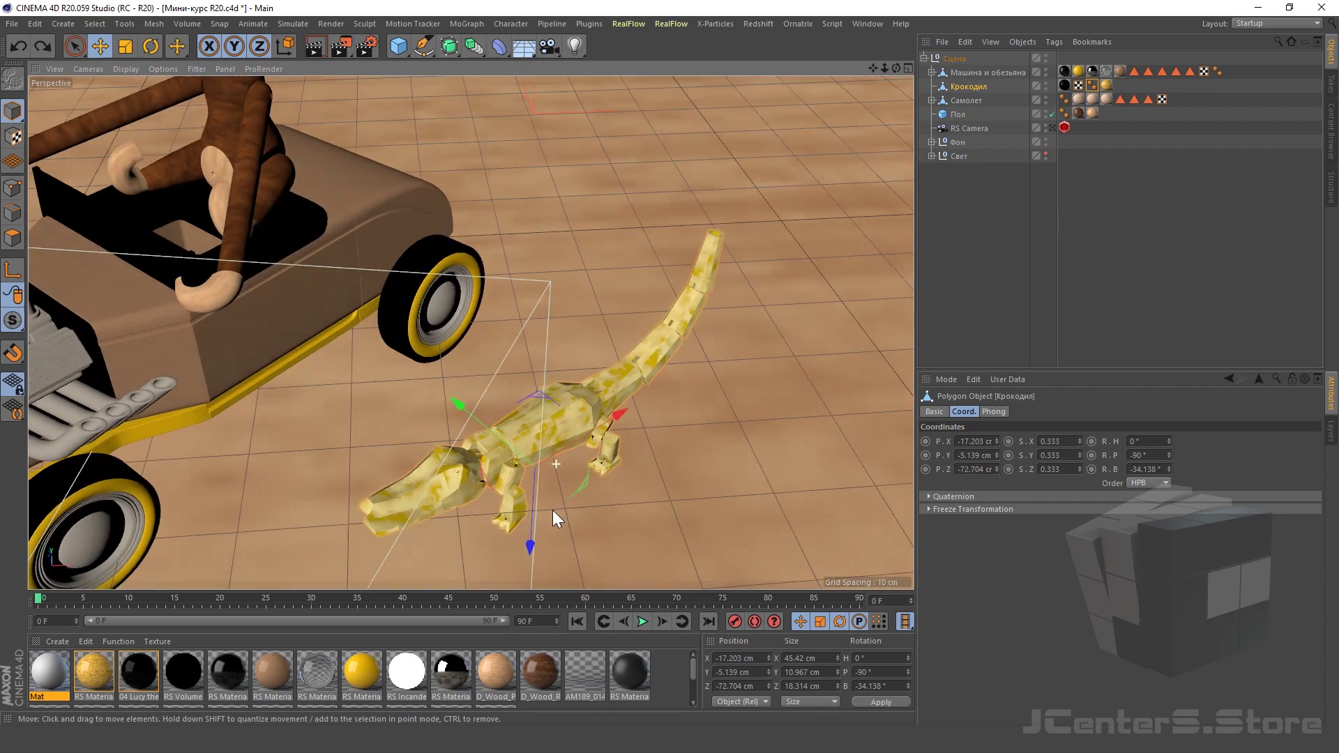
left_click_drag(552, 510, 939, 460, "alt")
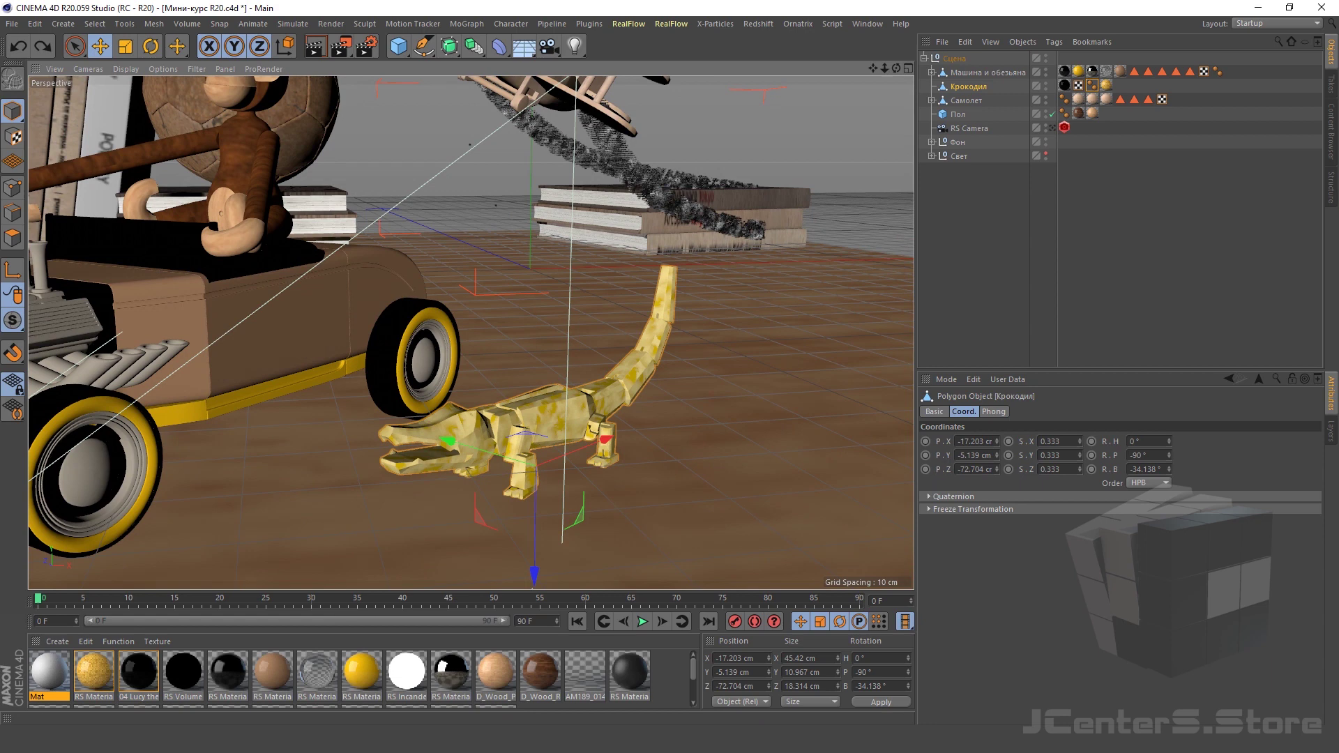
left_click(398, 46)
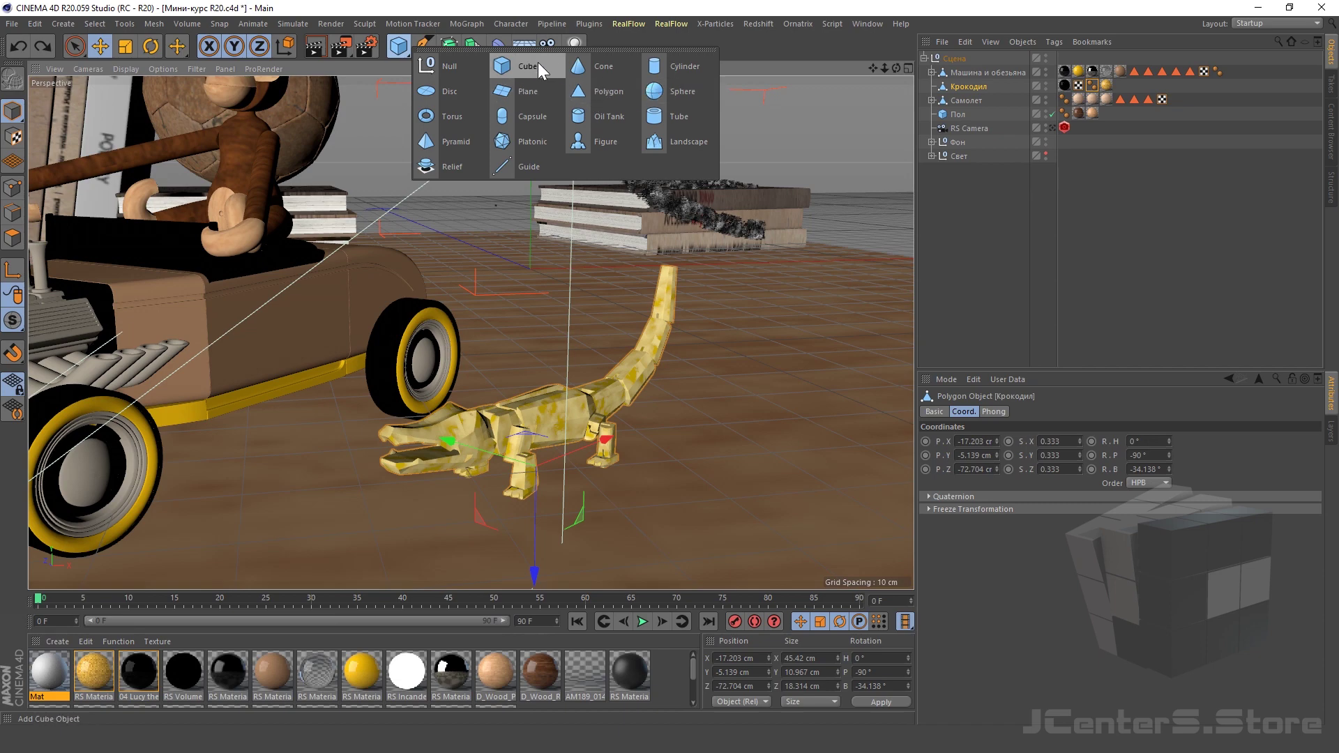
left_click(579, 66)
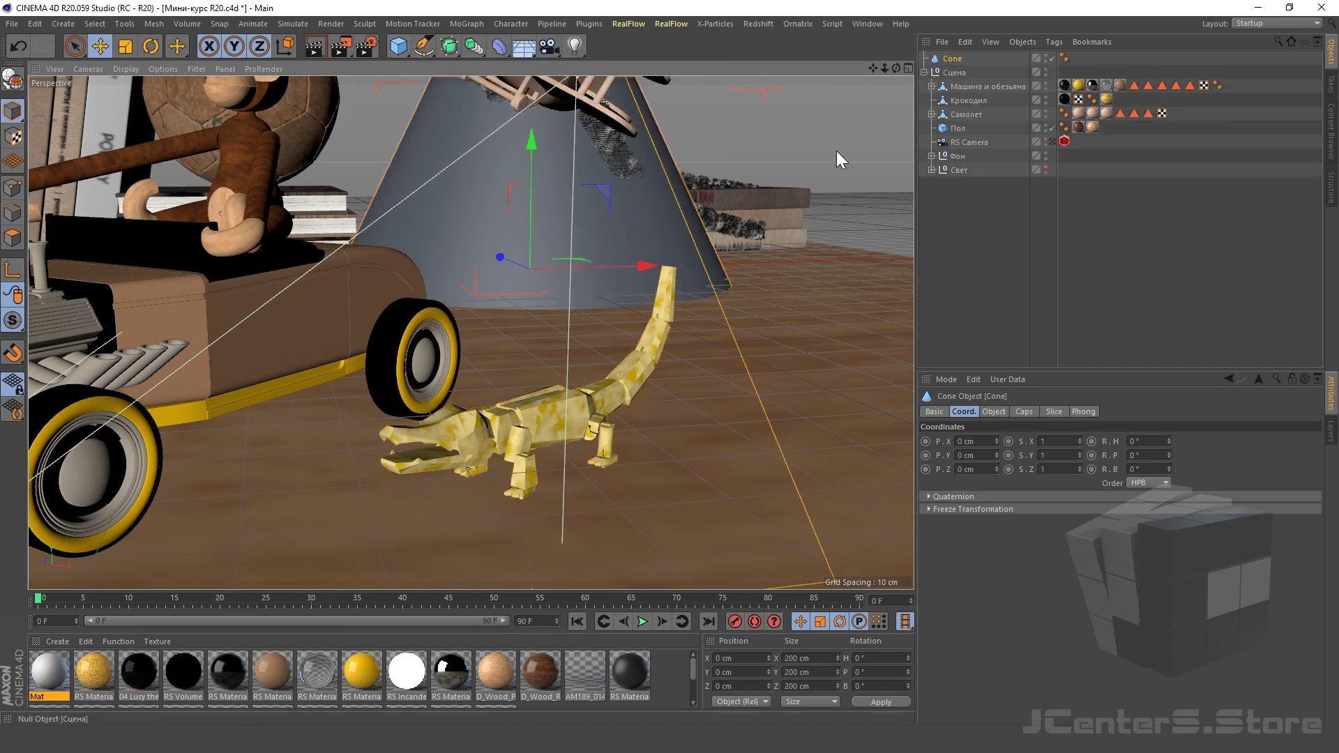
scroll(484, 434, "down", 5)
scroll(484, 434, "down", 3)
left_click_drag(512, 307, 507, 123)
scroll(485, 254, "down", 2)
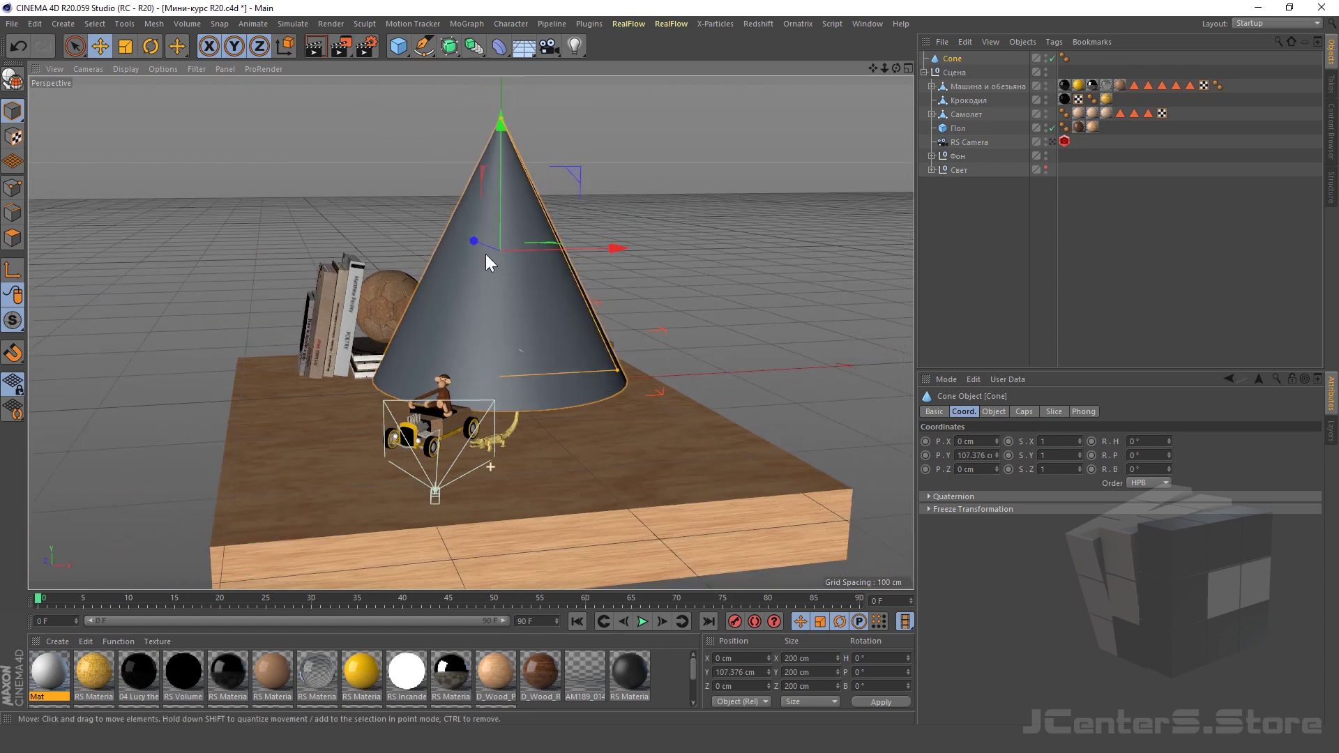
scroll(485, 254, "up", 4)
left_click(992, 412)
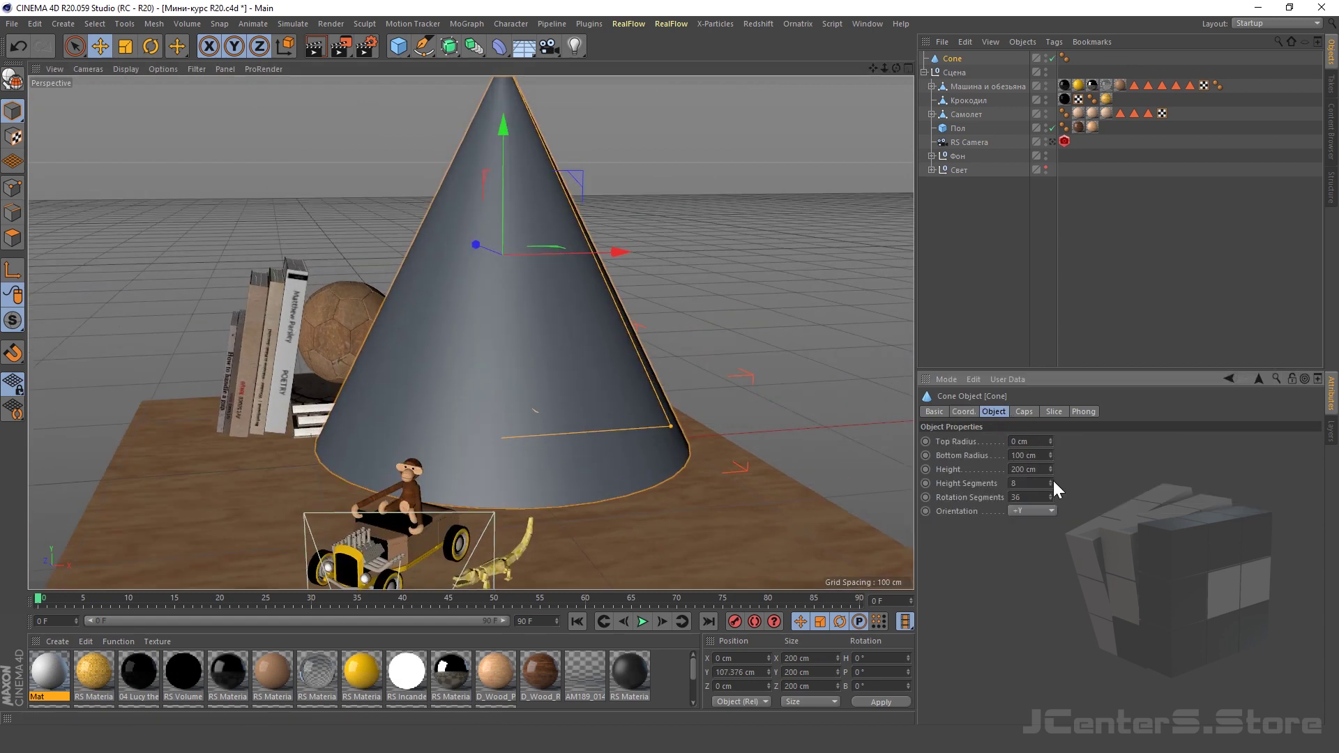
left_click_drag(1050, 495, 1049, 544)
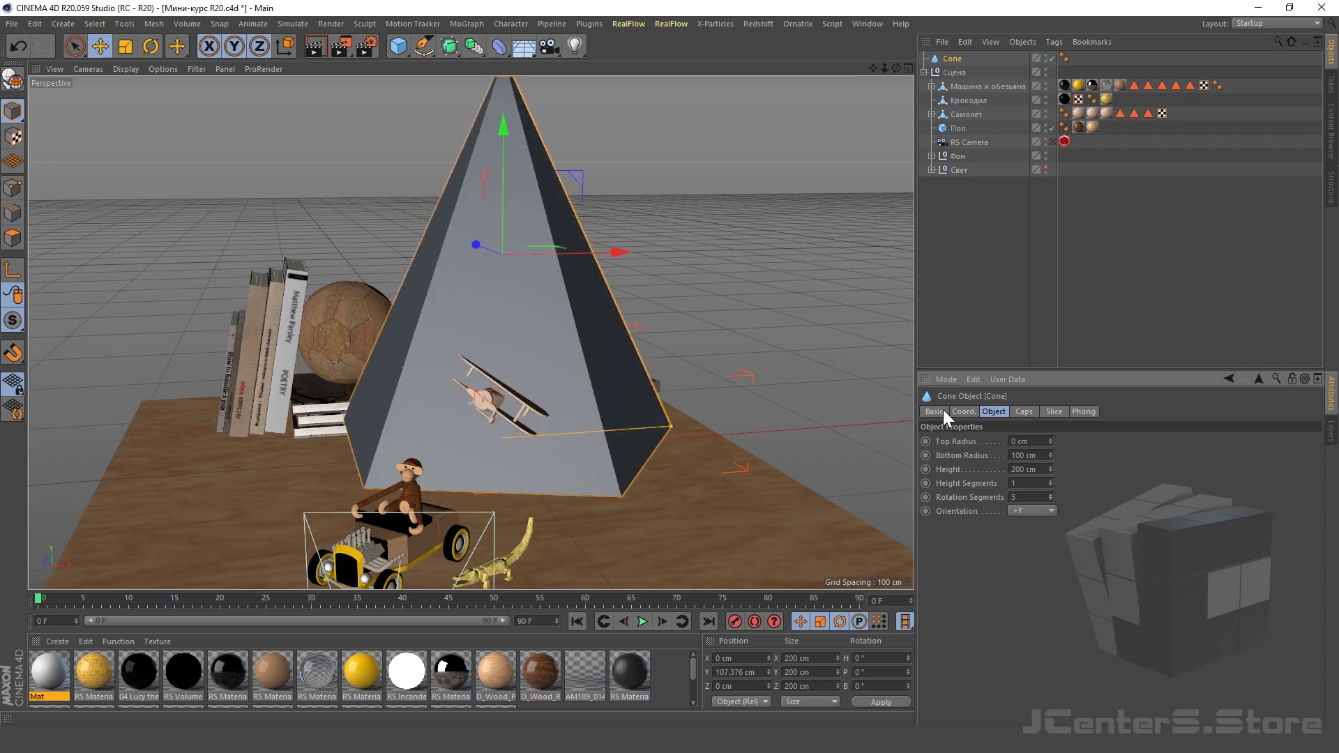
mouse_move(823, 369)
left_mouse_down("alt")
mouse_move(663, 329)
mouse_move(513, 331)
mouse_move(714, 203)
left_mouse_up("alt")
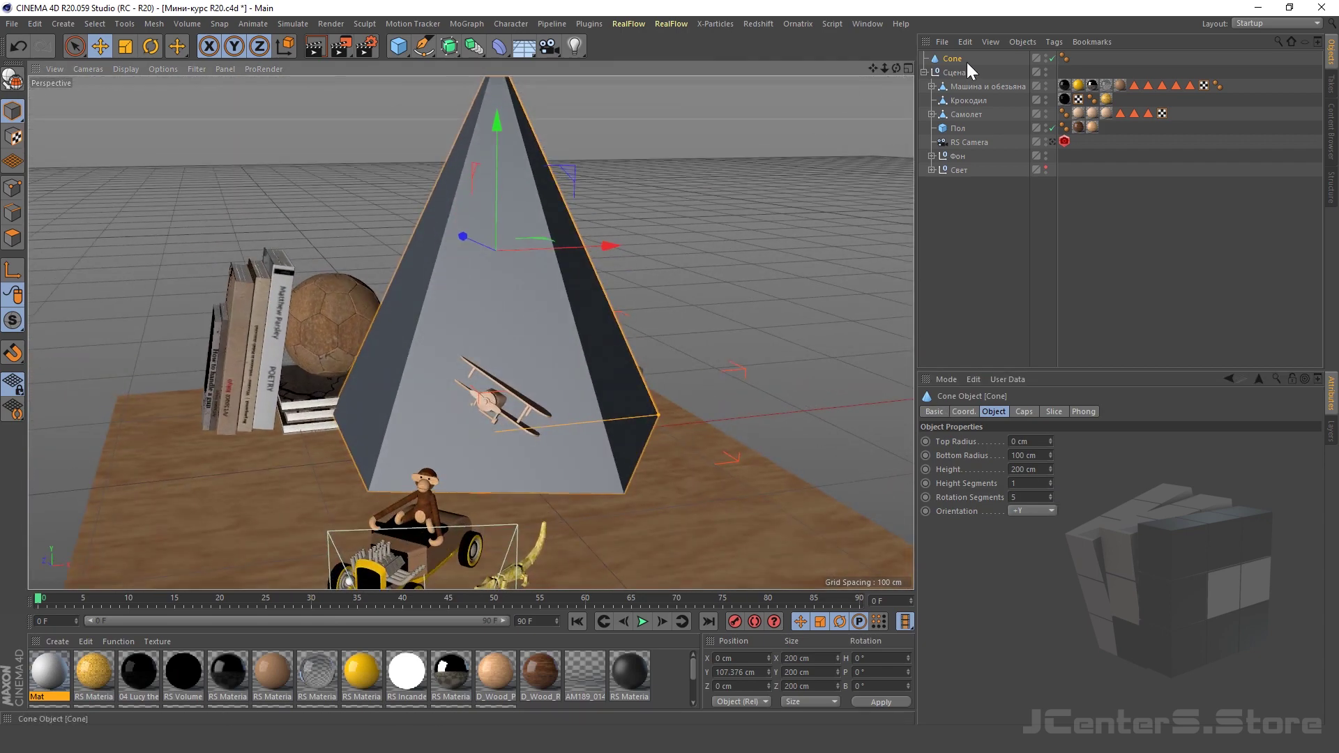
- Delete the cone and raise the sphere above the cube
key("Delete")
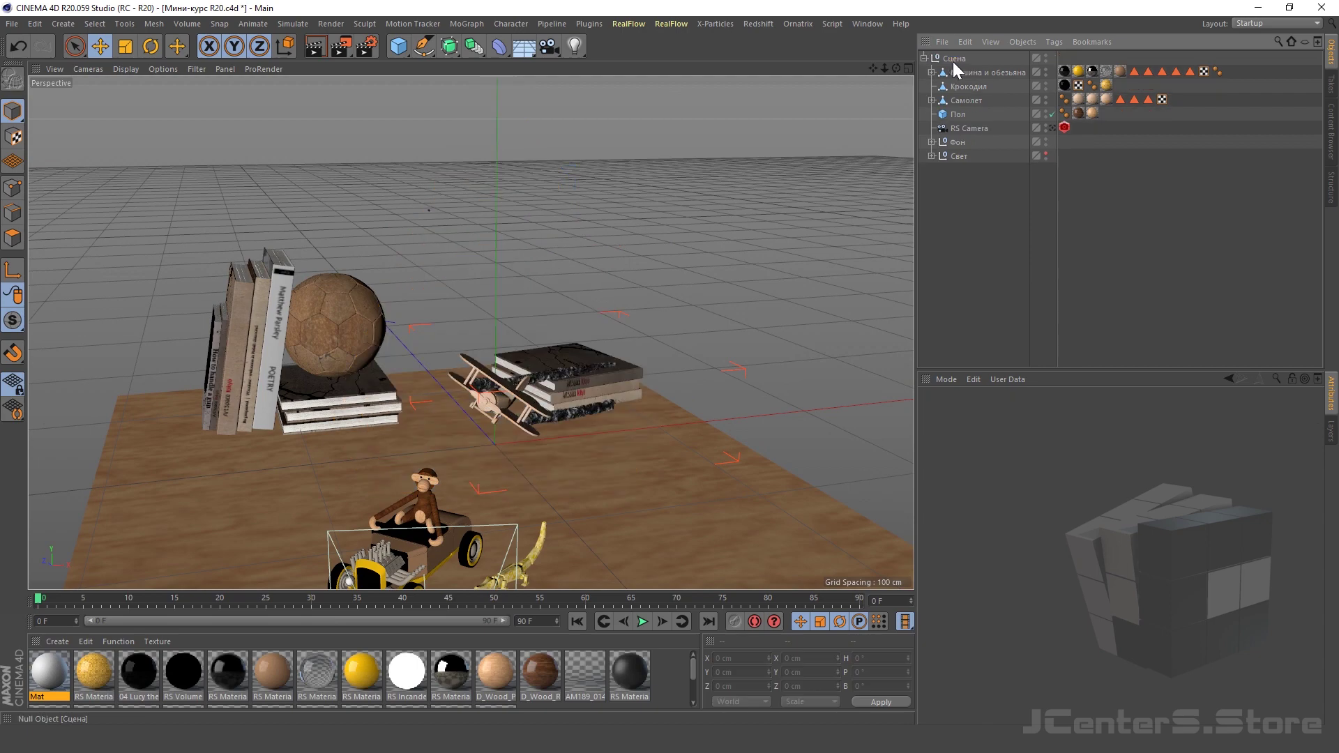
scroll(505, 420, "up", 3)
scroll(516, 348, "up", 3)
scroll(516, 472, "up", 3)
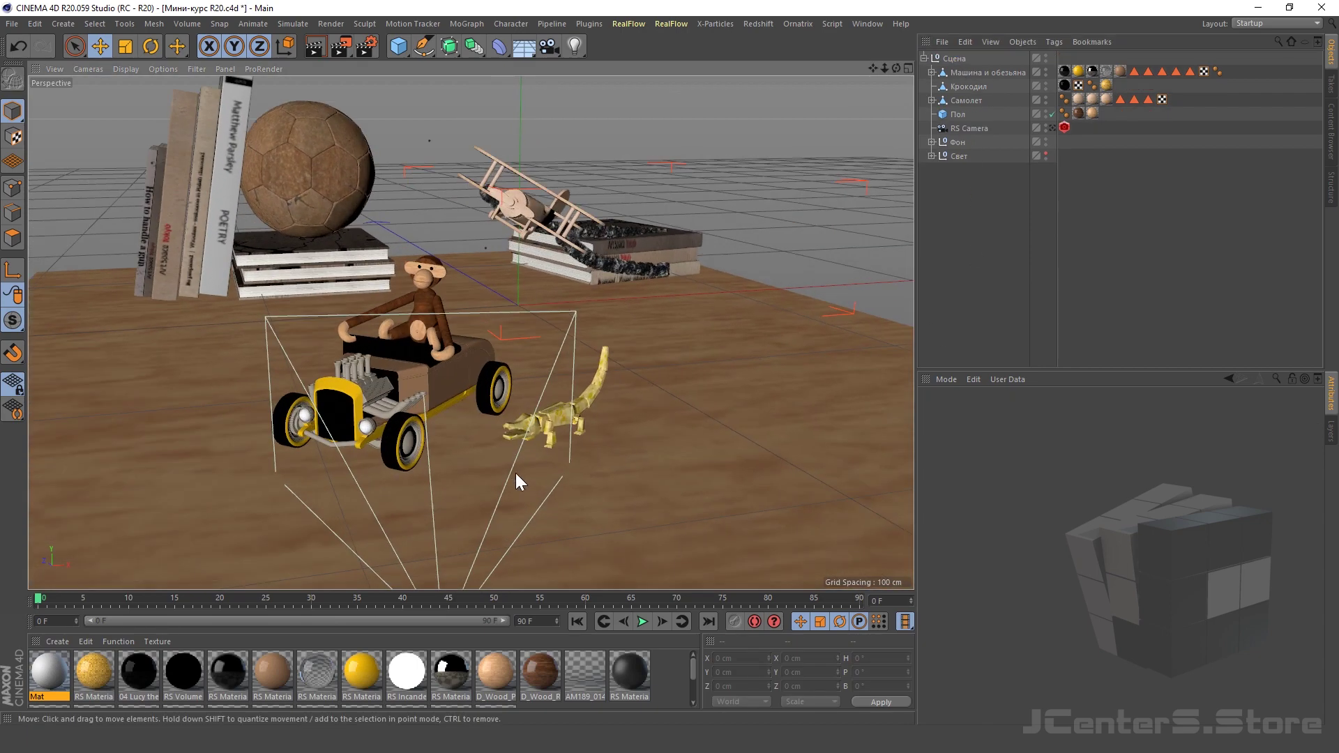
scroll(516, 473, "down", 5)
left_click_drag(403, 50, 666, 101)
scroll(464, 424, "down", 3)
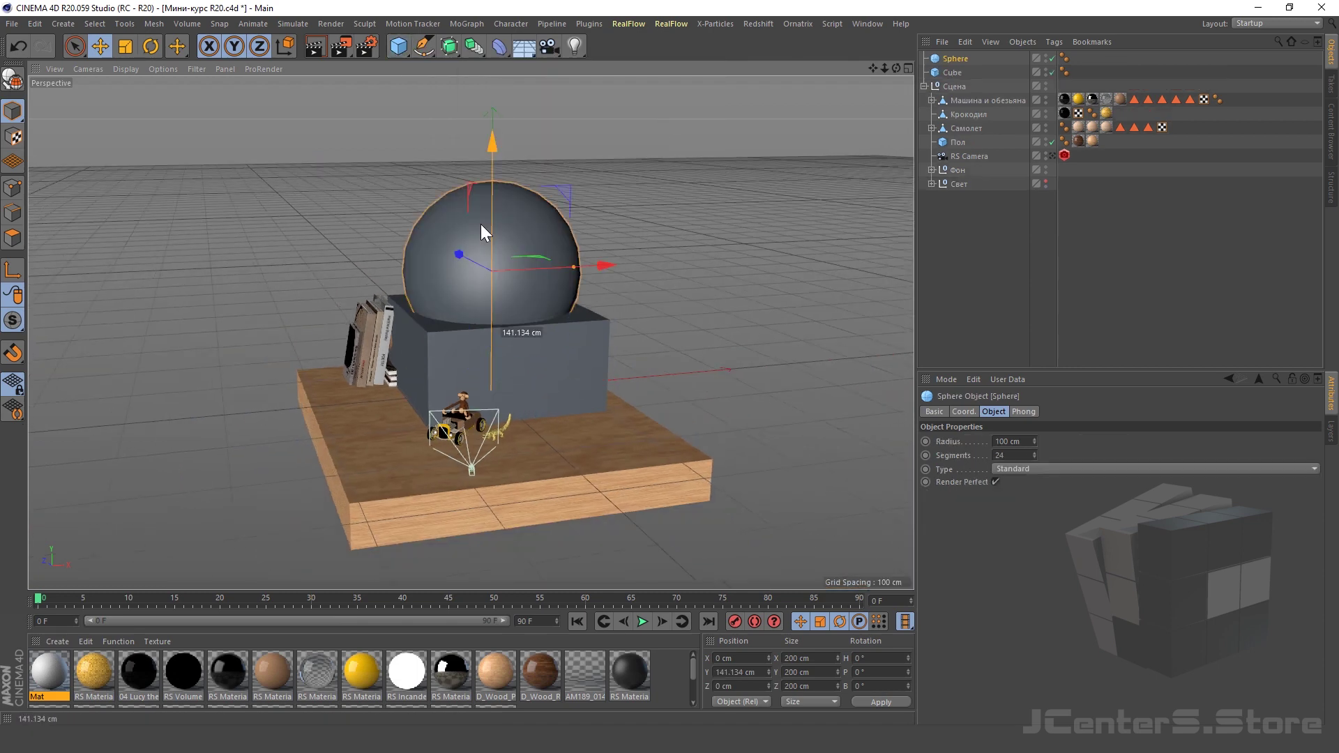
left_click_drag(481, 224, 480, 148)
- Make the cube 214.51 cm tall, push it back along Z, and list Cube above Sphere
left_click(538, 359)
left_click_drag(487, 307, 488, 98)
scroll(435, 434, "down", 3)
scroll(430, 354, "up", 4)
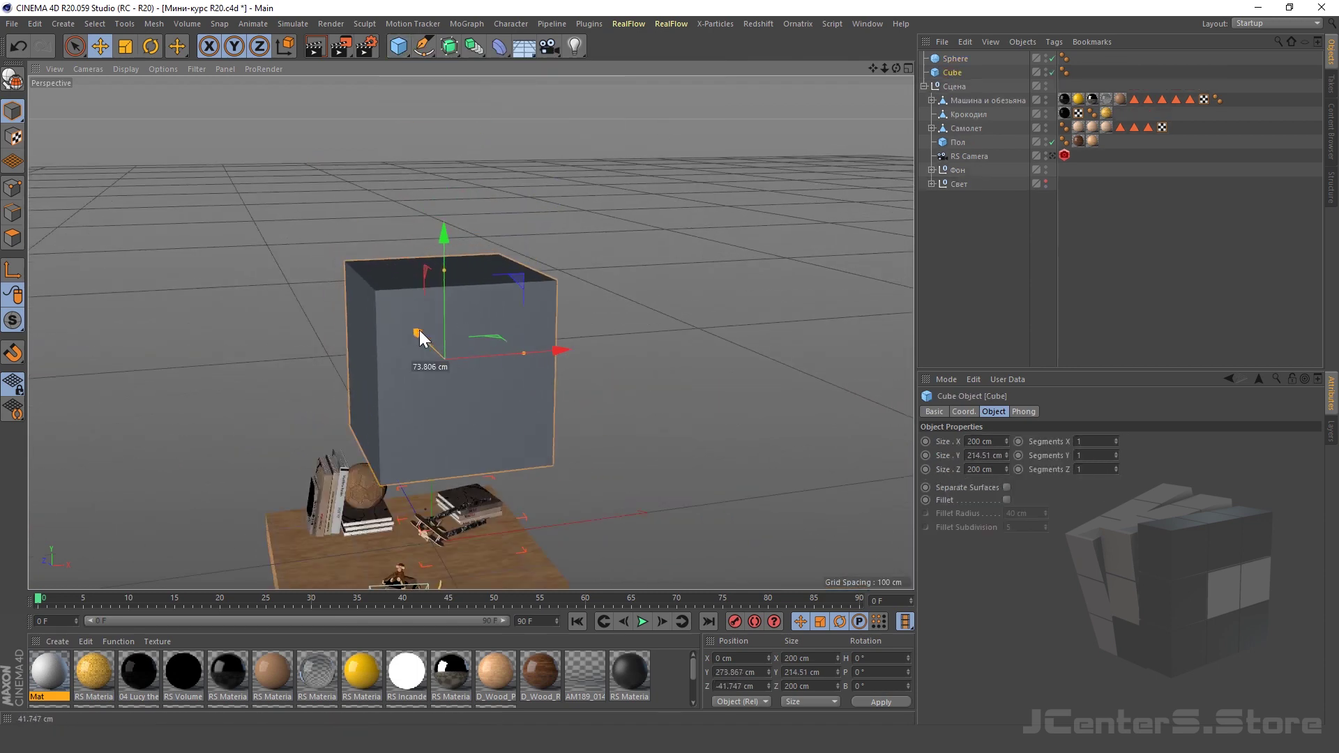
mouse_move(420, 329)
left_mouse_down()
mouse_move(463, 382)
mouse_move(604, 378)
left_mouse_up()
scroll(453, 373, "down", 2)
scroll(604, 378, "up", 1)
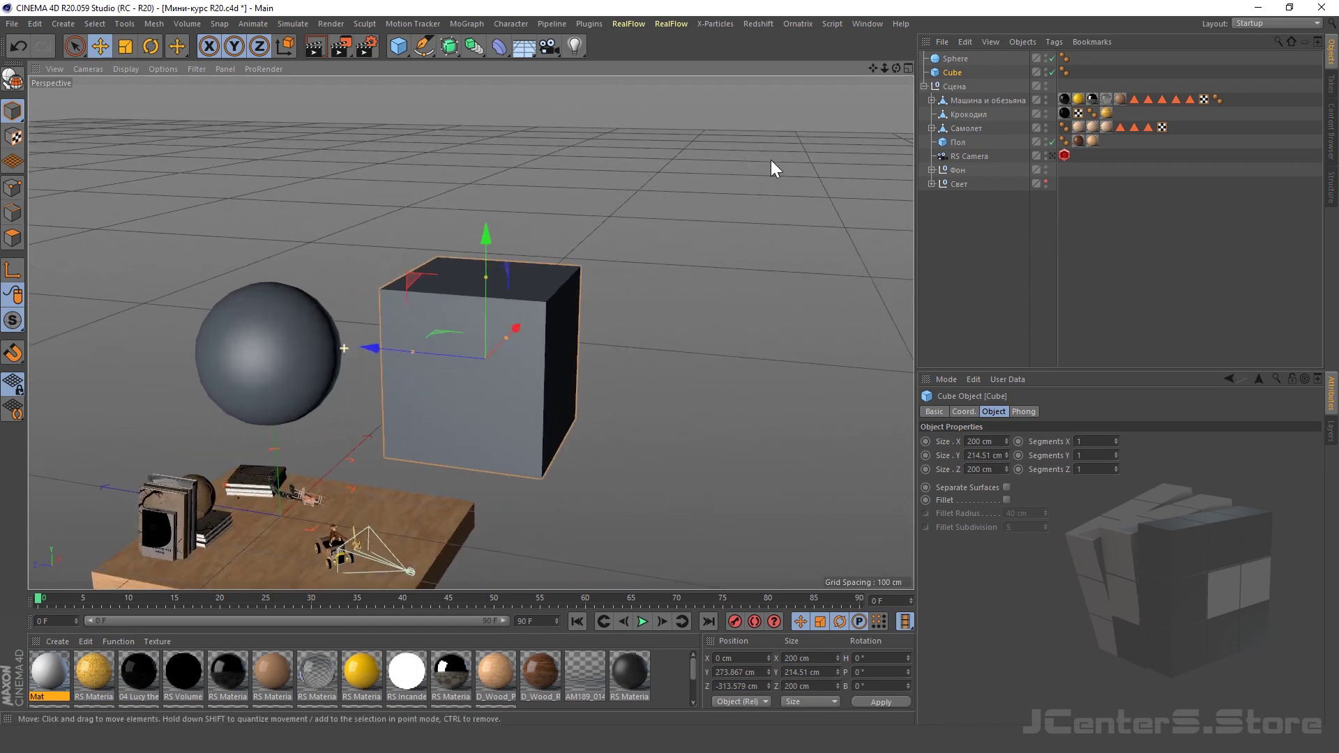
left_click_drag(952, 71, 957, 57)
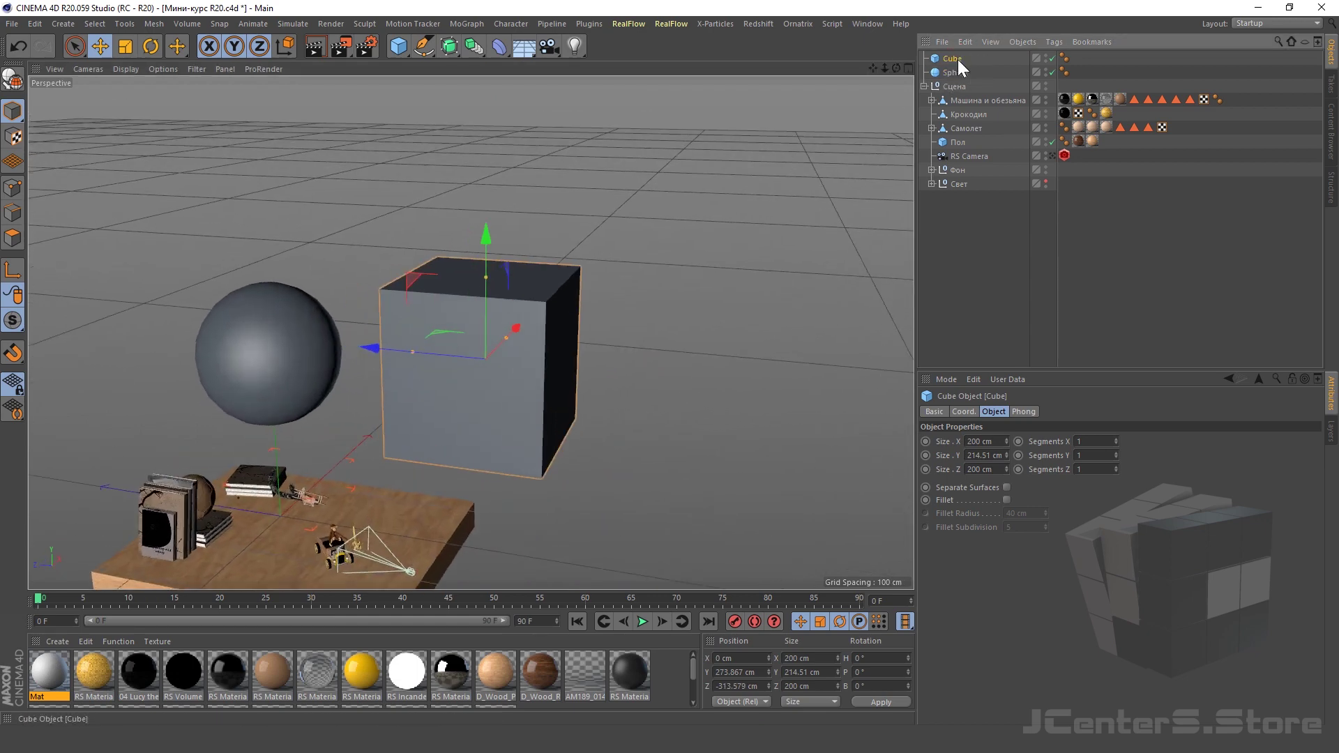
mouse_move(421, 360)
left_mouse_down("alt")
mouse_move(558, 342)
mouse_move(786, 365)
mouse_move(355, 379)
mouse_move(542, 307)
mouse_move(516, 354)
left_mouse_up("alt")
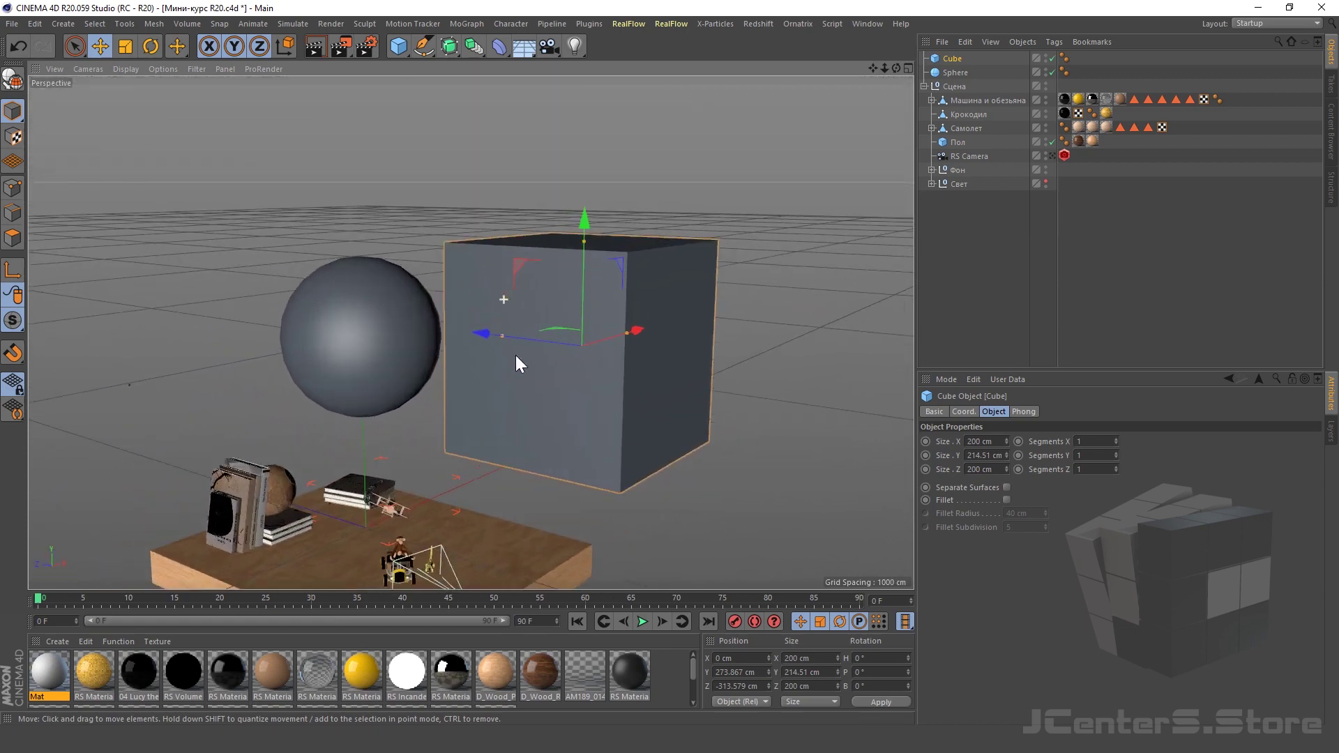
mouse_move(565, 325)
right_mouse_down("alt")
mouse_move(583, 386)
mouse_move(559, 458)
mouse_move(671, 404)
right_mouse_up("alt")
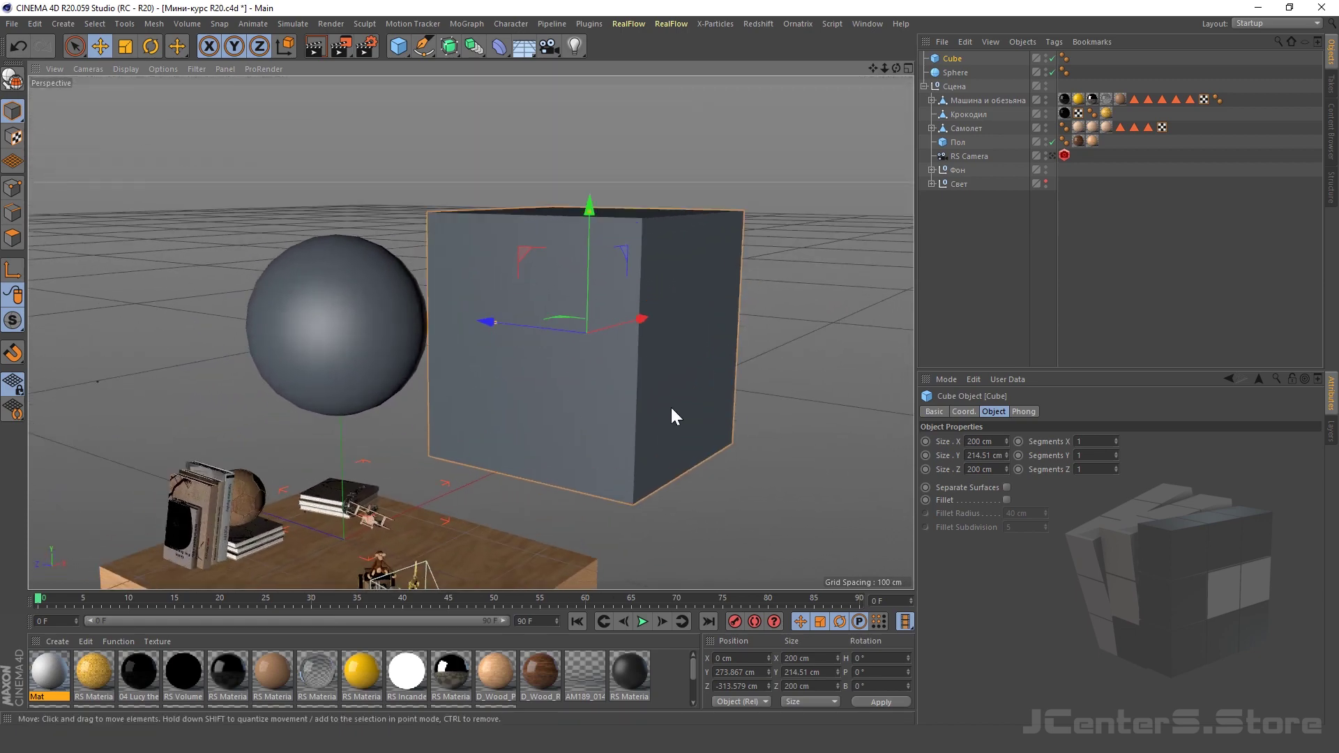
- Parent the sphere to the cube and reposition the cube in X and Z
left_click(963, 74)
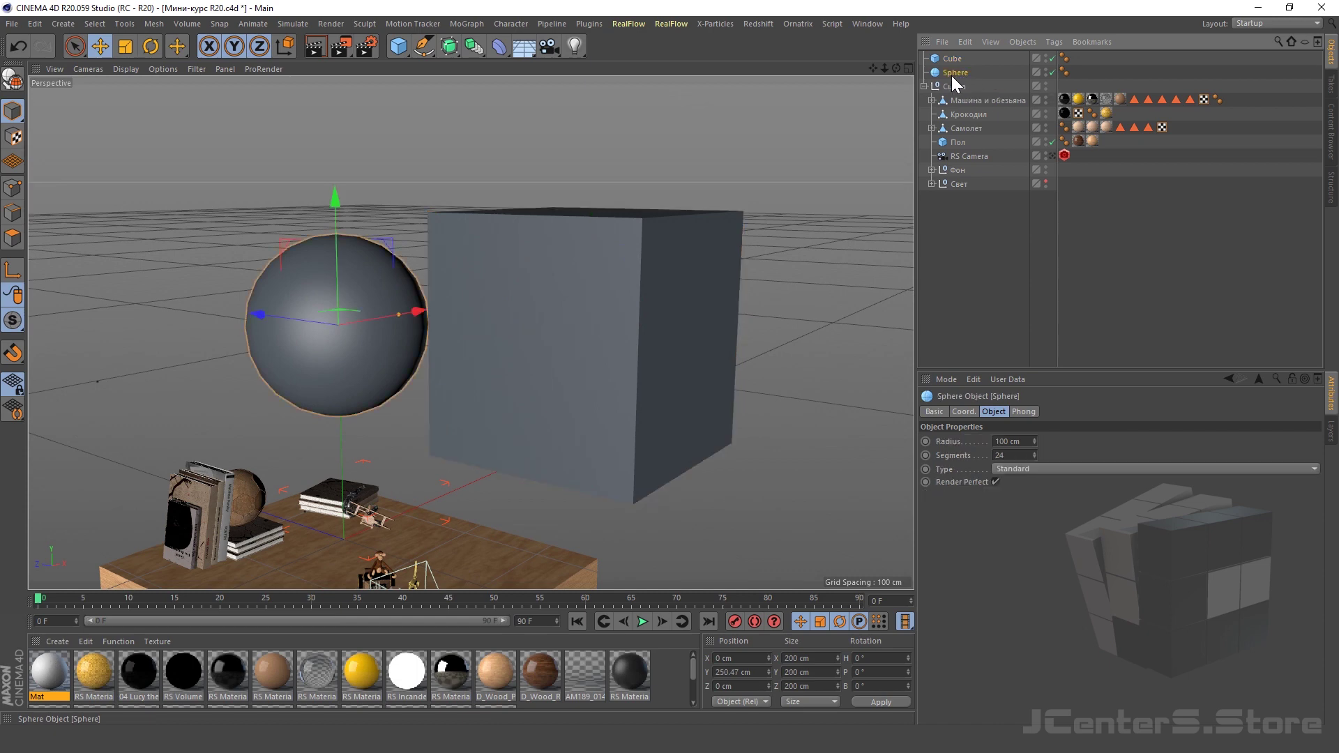
left_click_drag(951, 75, 953, 59)
left_click(507, 295)
mouse_move(544, 332)
left_mouse_down()
mouse_move(386, 292)
mouse_move(454, 320)
mouse_move(466, 300)
mouse_move(454, 195)
mouse_move(368, 396)
mouse_move(519, 410)
left_mouse_up()
mouse_move(328, 194)
left_mouse_down()
mouse_move(423, 237)
mouse_move(444, 199)
left_mouse_up()
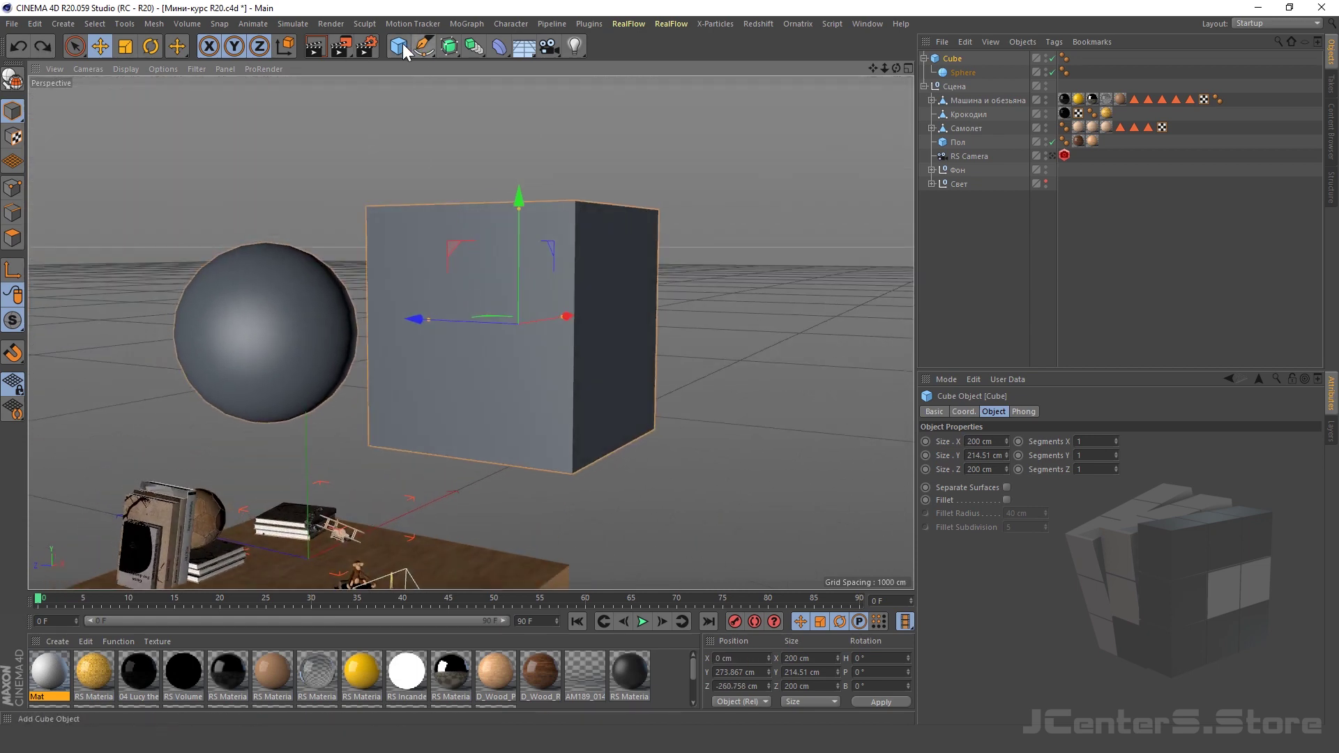
- Add a null named Объекты and place the Cube with its Sphere under it
left_click_drag(403, 44, 460, 64)
double_click(953, 58)
type("Объекты")
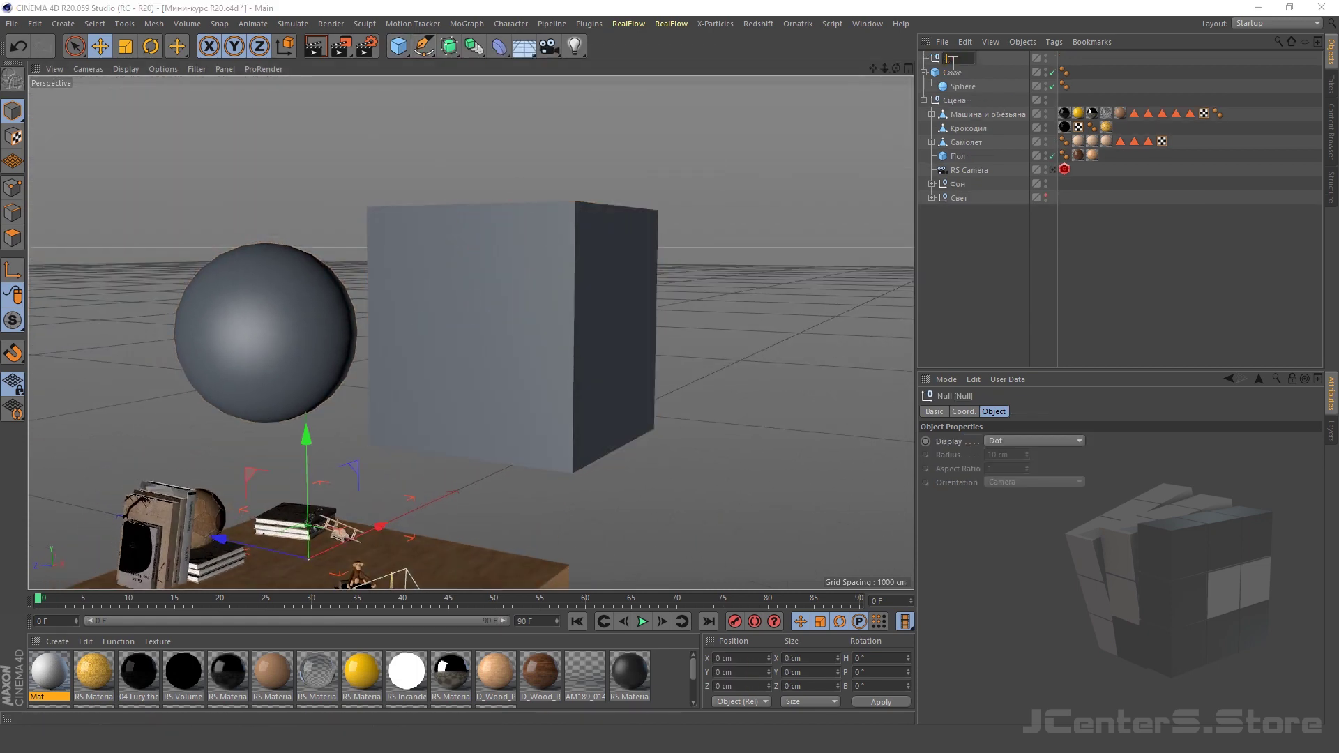
key("Return")
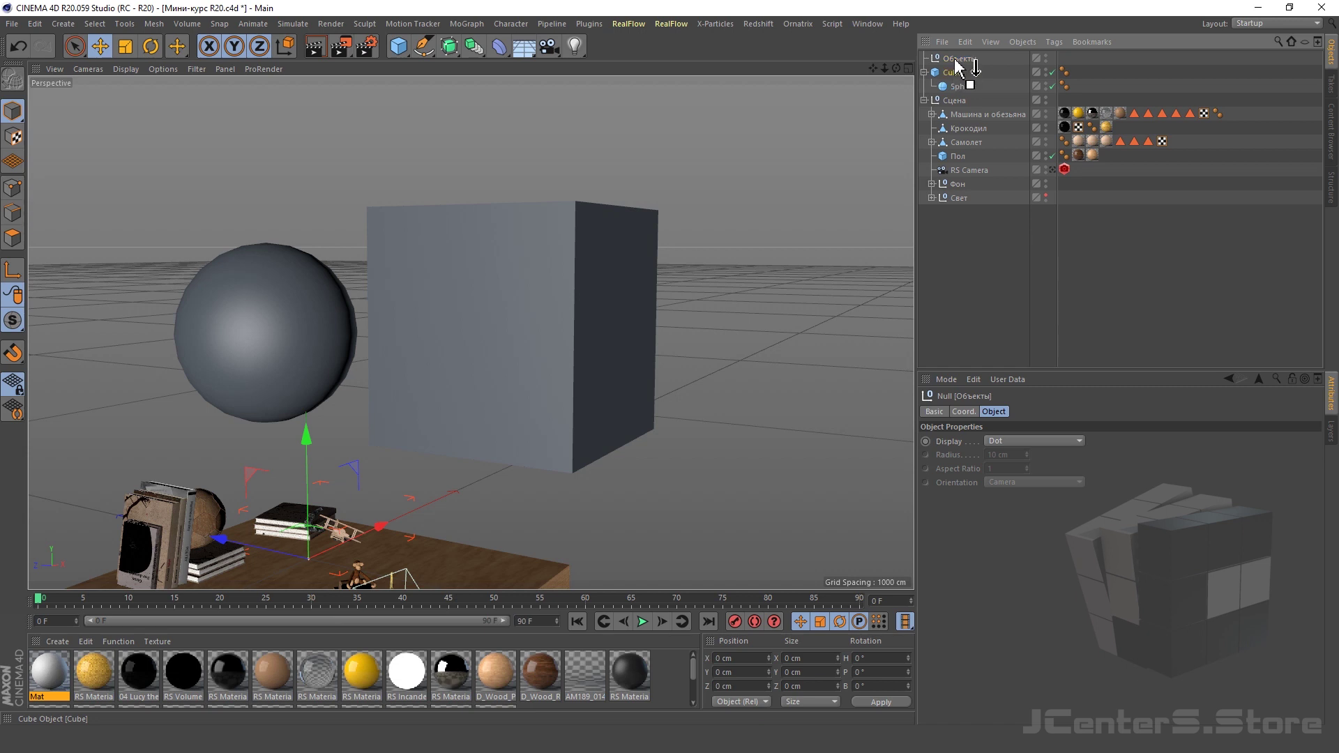
left_click_drag(954, 74, 954, 59)
- Collapse and delete the Объекты group, then select the Сцена group
left_click(924, 58)
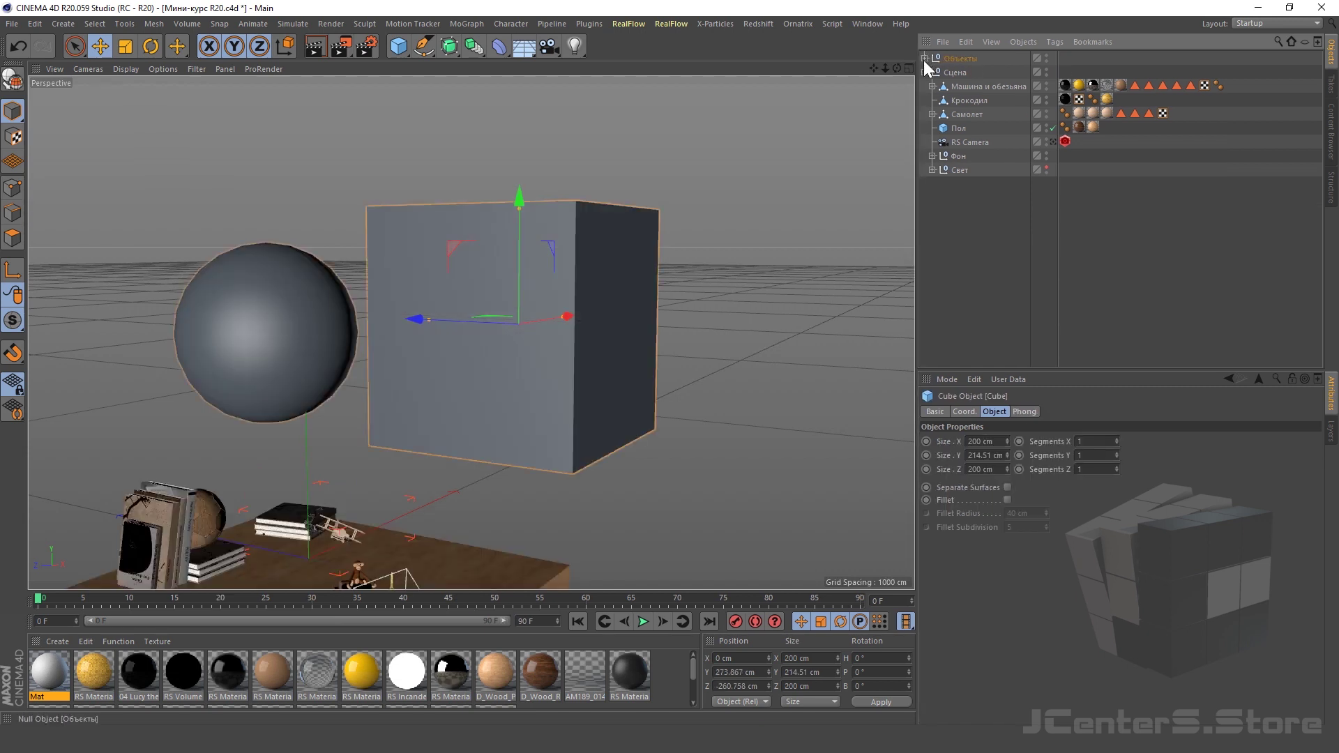
left_click(1085, 232)
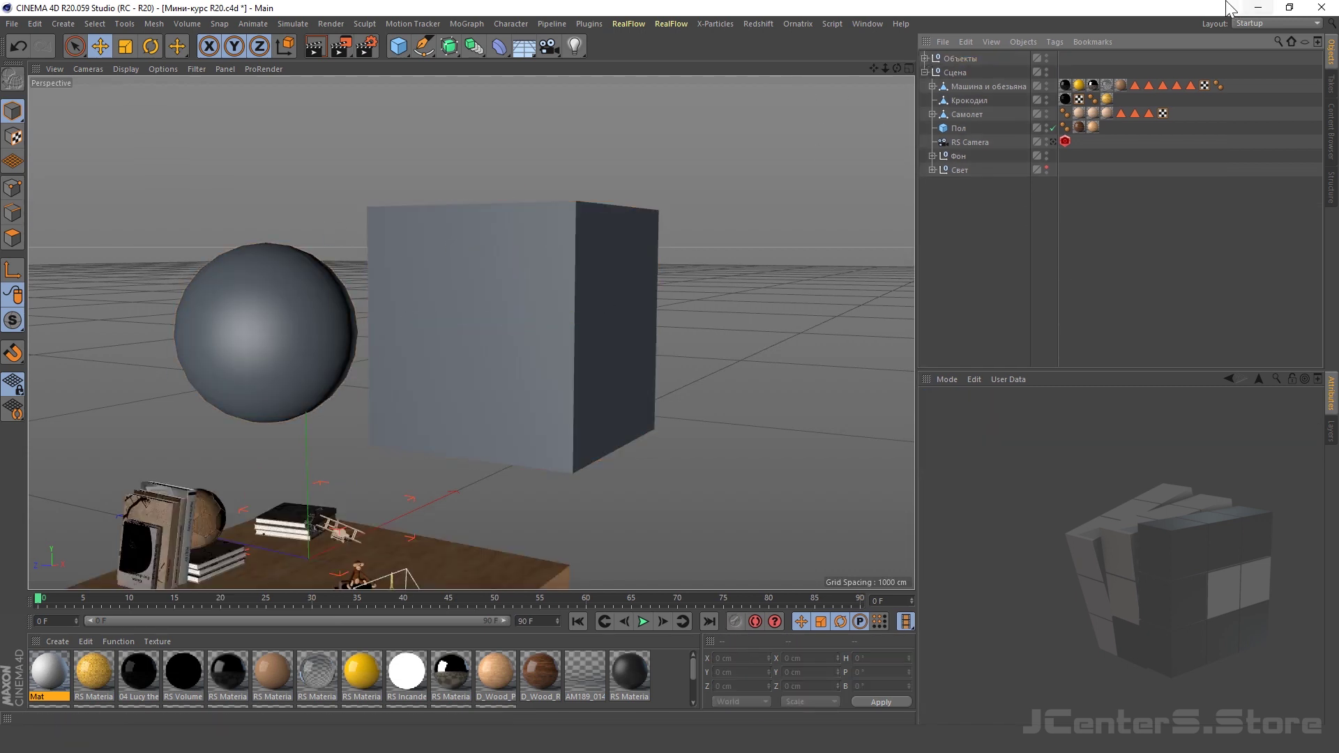
left_click(965, 60)
key("Delete")
left_click(924, 58)
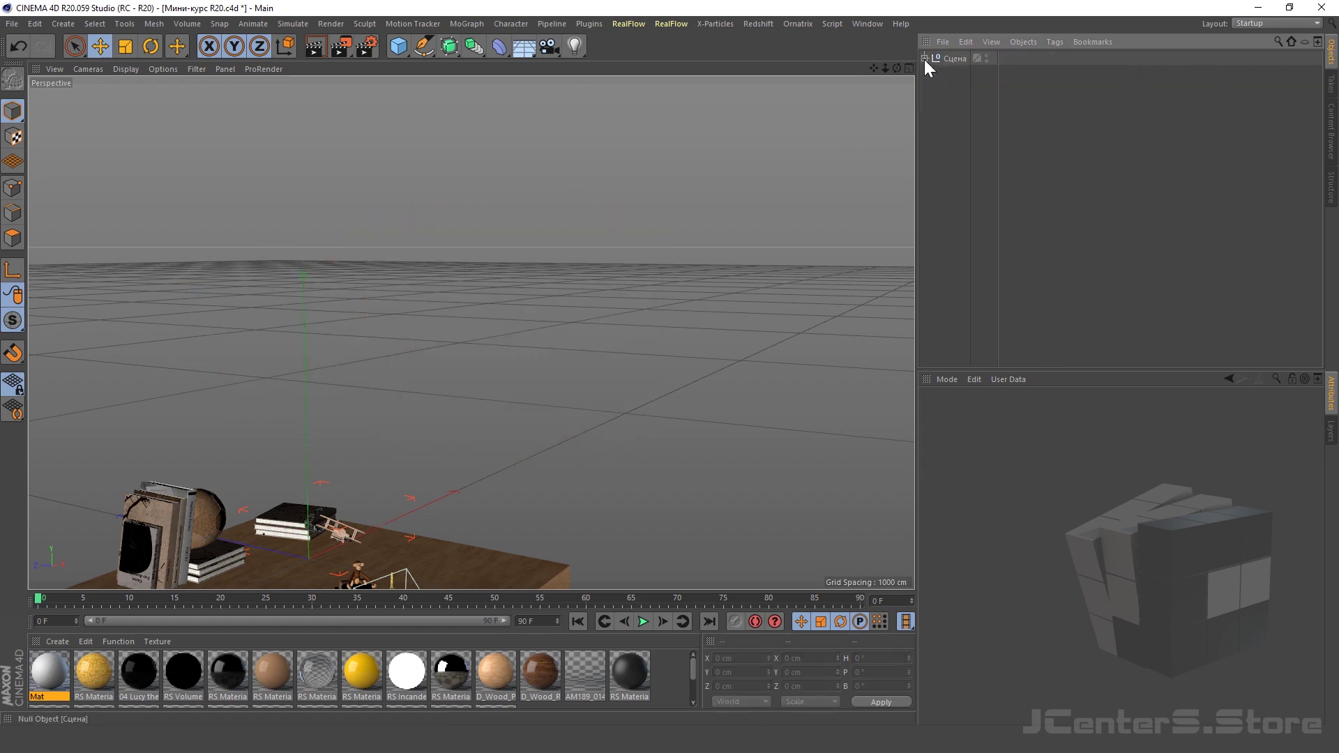
- Expand Сцена, zoom in on the toy car, and select the monkey to show its Subdivision Surface settings
left_click(927, 57)
scroll(428, 314, "up", 3)
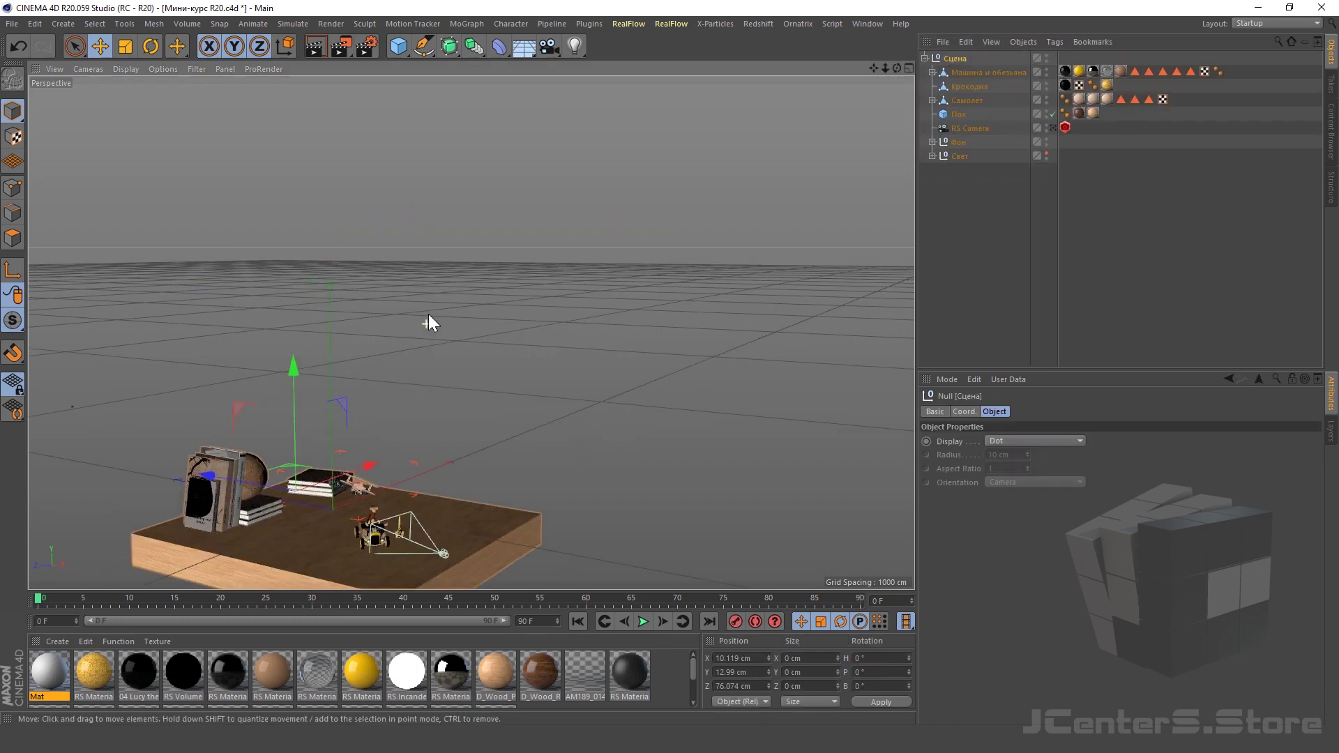
scroll(367, 483, "up", 3)
scroll(393, 370, "up", 3)
mouse_move(394, 371)
left_mouse_down("alt")
mouse_move(378, 472)
mouse_move(378, 380)
left_mouse_up("alt")
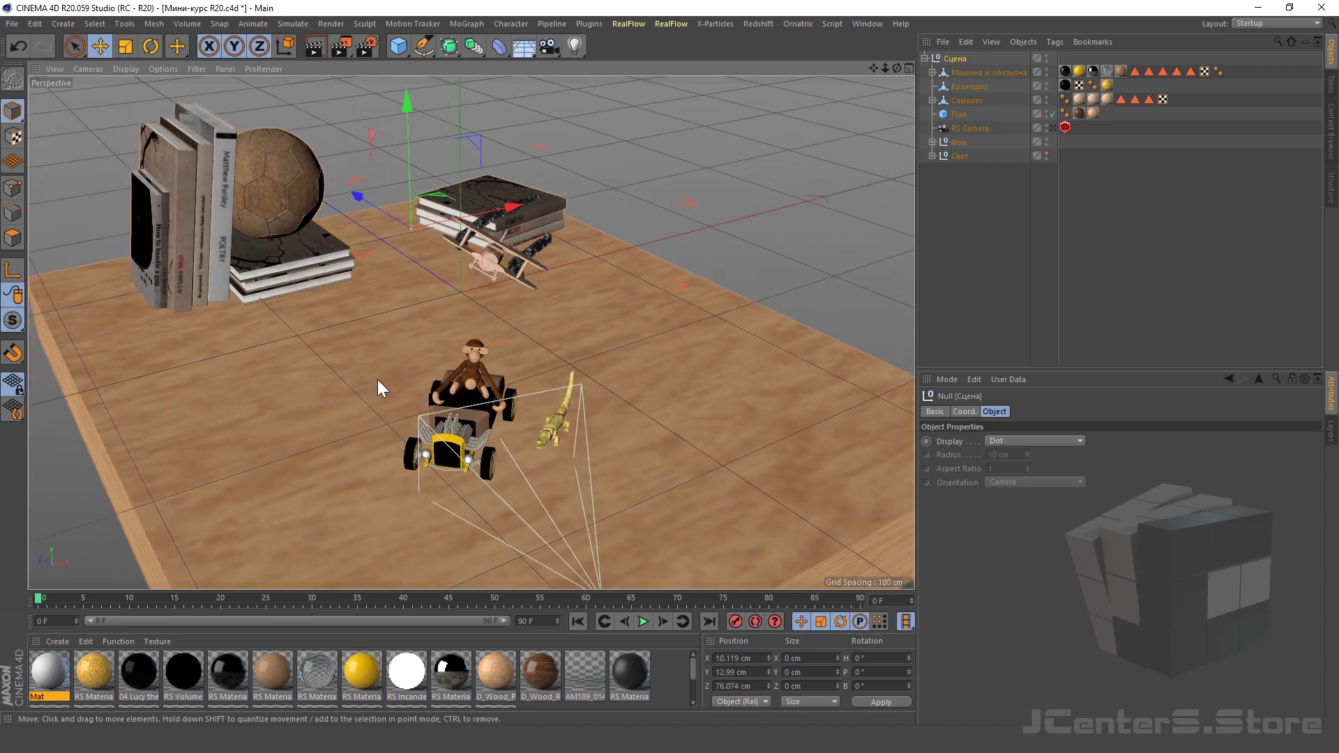
scroll(378, 379, "up", 2)
scroll(498, 453, "up", 2)
left_click_drag(499, 454, 509, 363, "alt")
scroll(509, 363, "up", 2)
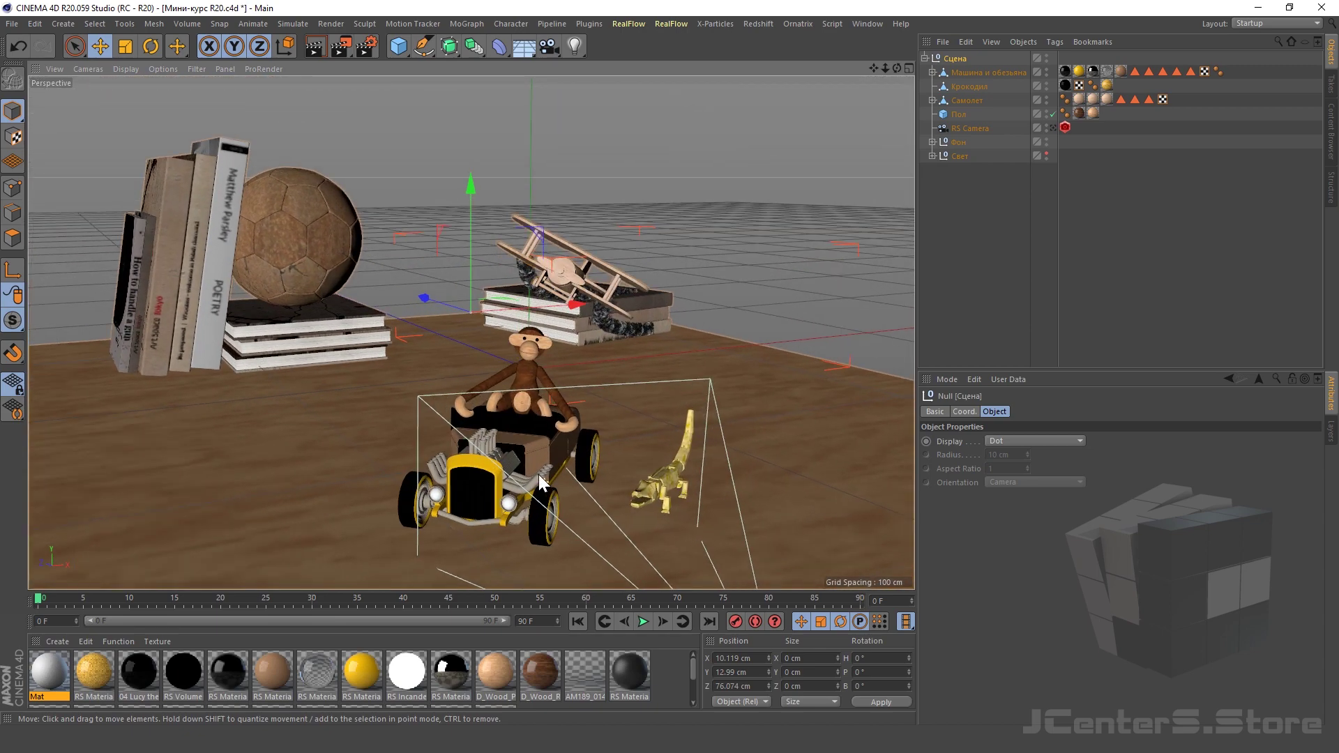
scroll(552, 463, "up", 2)
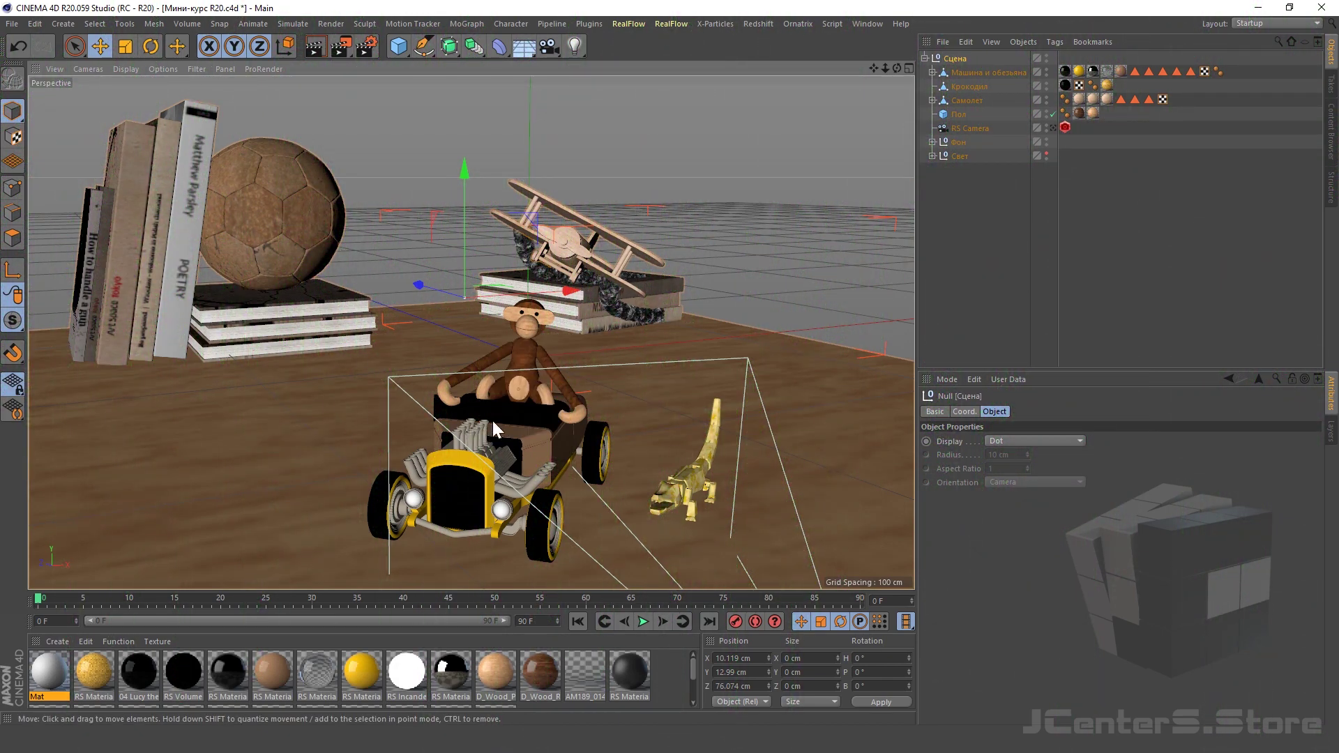
scroll(516, 403, "up", 5)
scroll(541, 384, "up", 5)
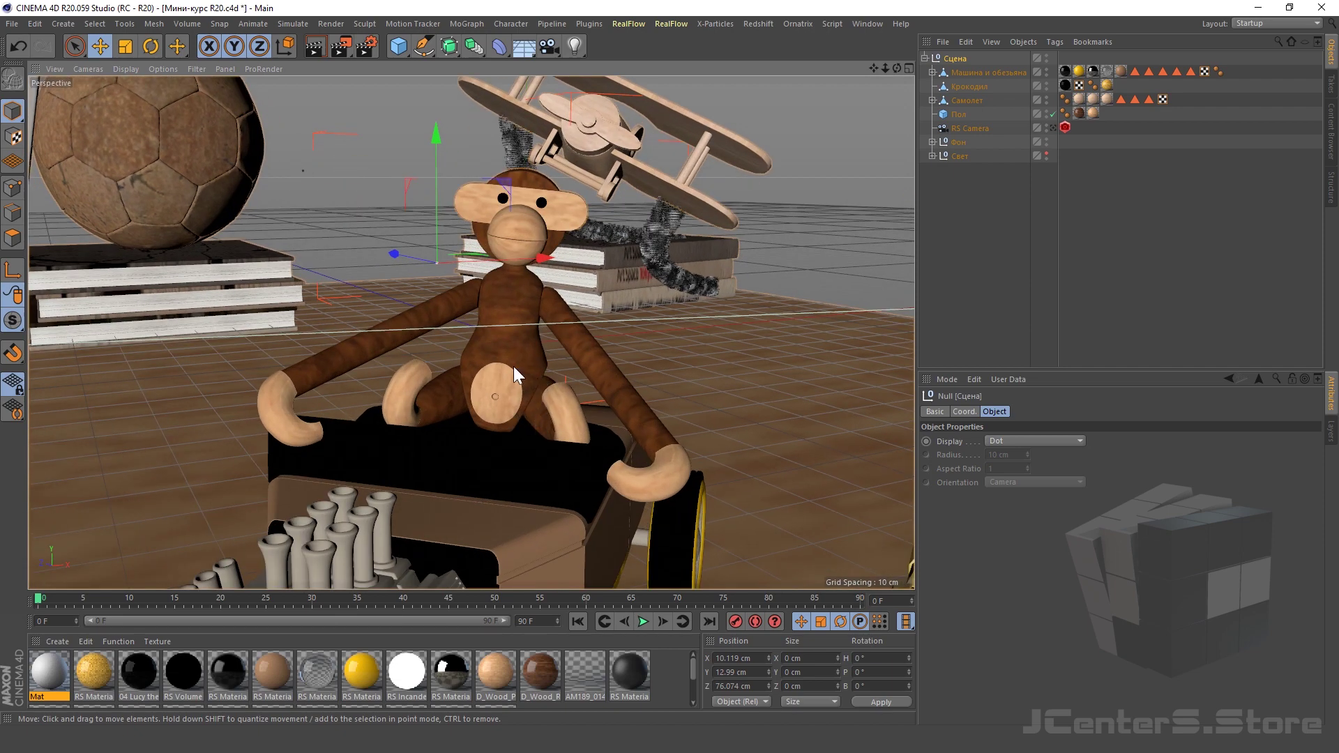
left_click(514, 368)
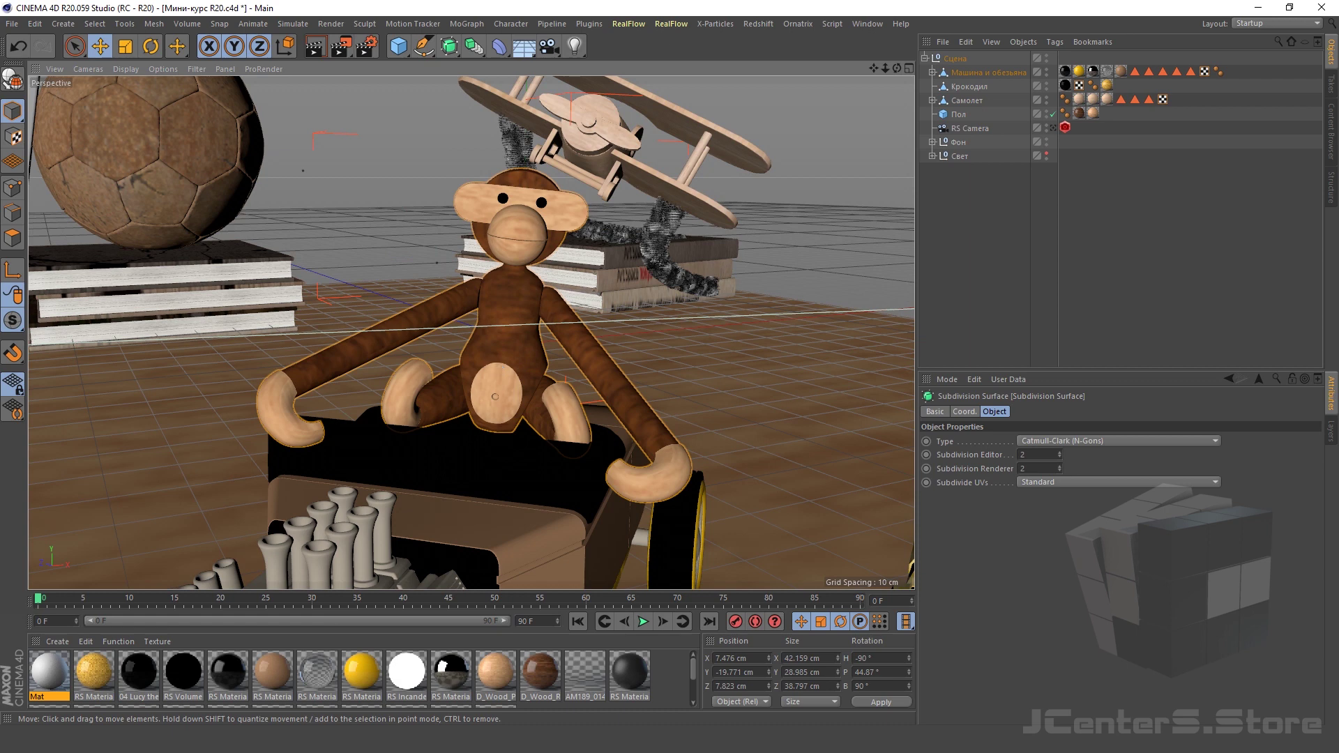
- Deselect the monkey, collapse Subdivision Surface and Машина и обезьяна, and activate the Move tool
left_click(99, 20)
mouse_move(153, 23)
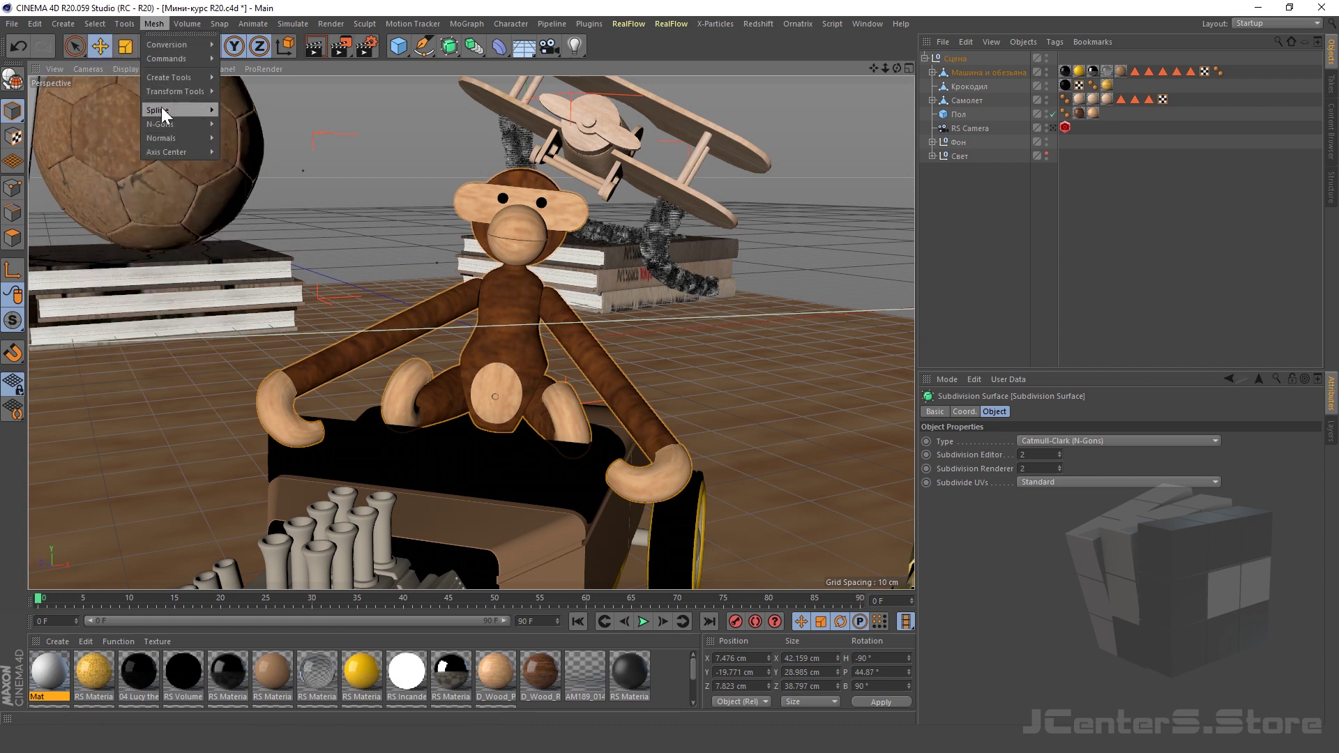
left_click(119, 222)
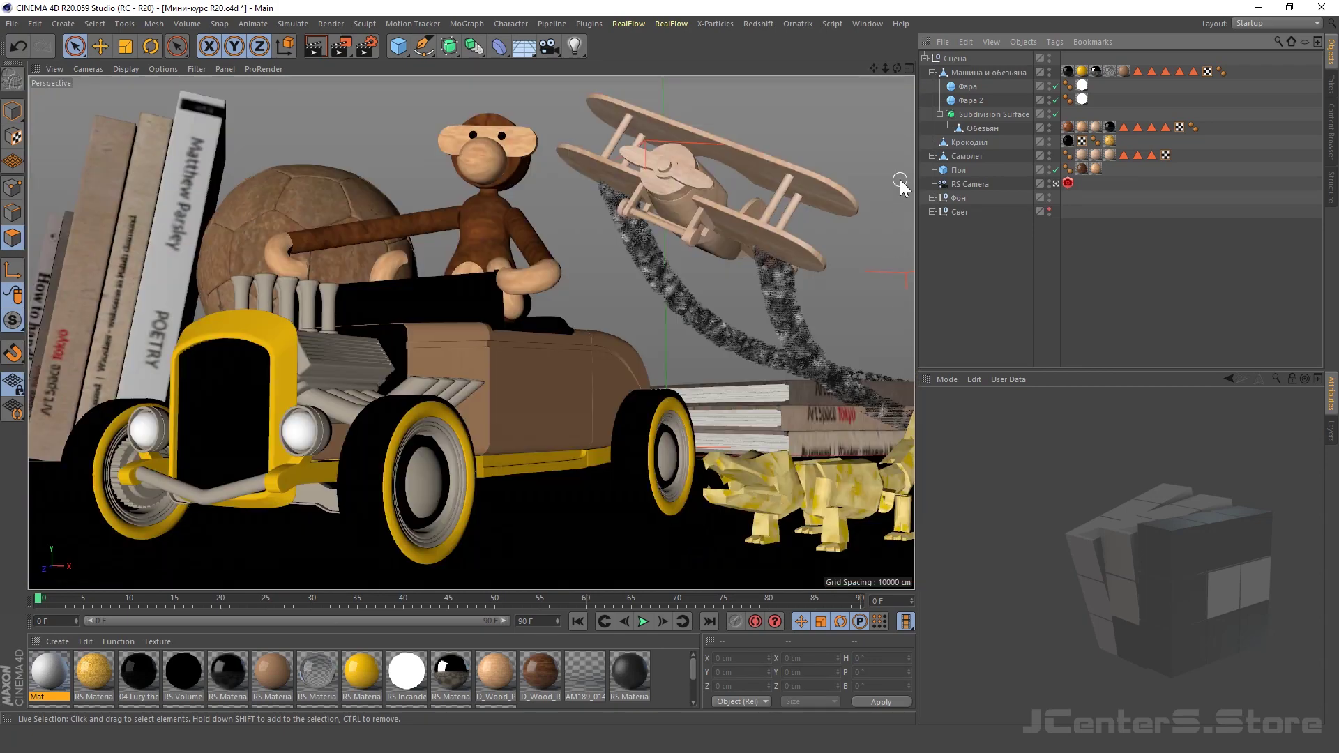
left_click(941, 115)
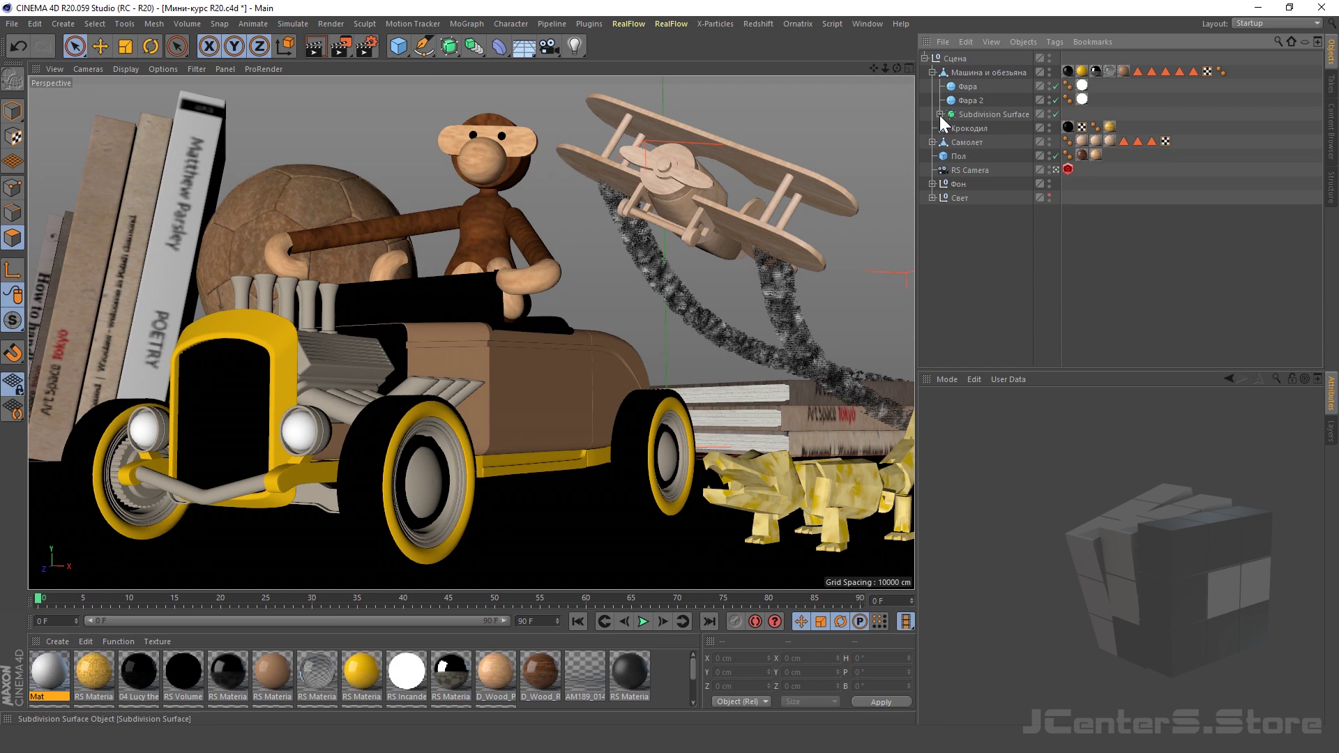
left_click(932, 72)
left_click(100, 46)
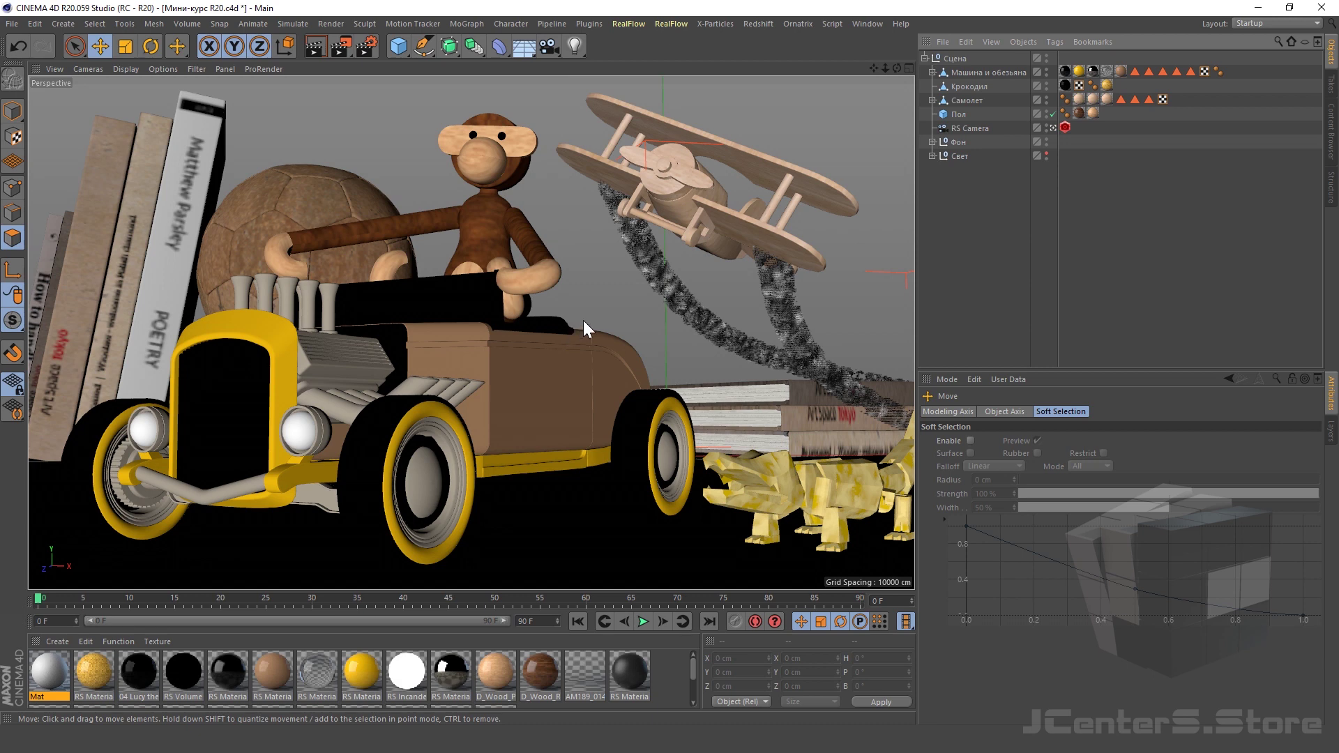
- Tear off the Redshift menu and its Lights submenu as floating palettes
left_click(755, 27)
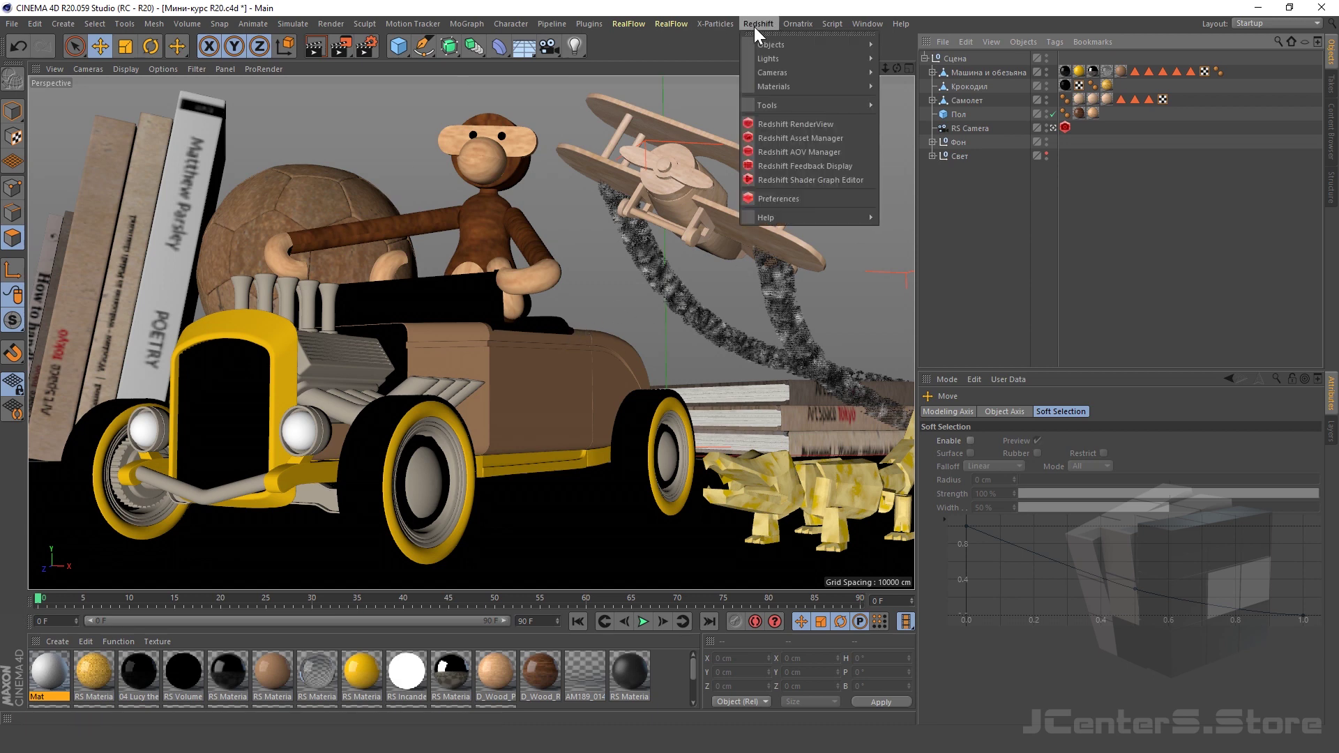
left_click(770, 23)
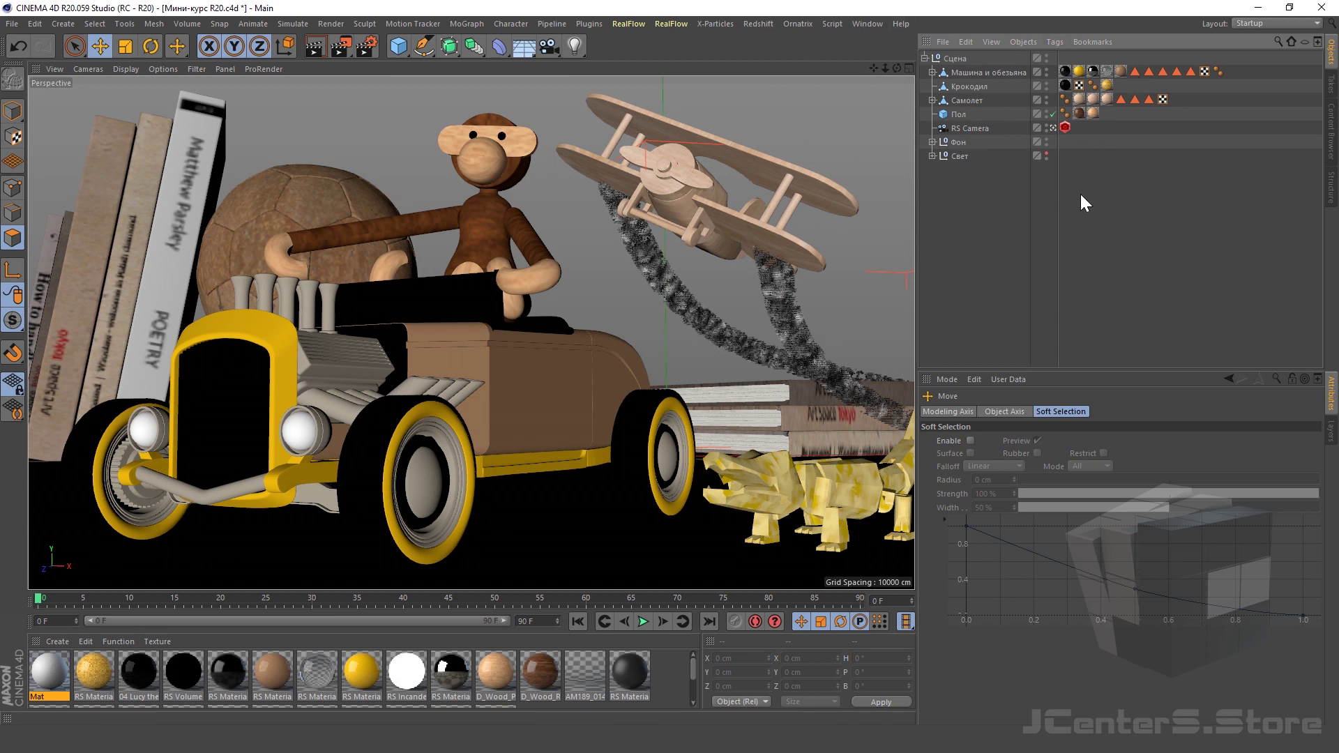
left_click(629, 23)
left_click(773, 33)
left_click_drag(768, 35, 62, 105)
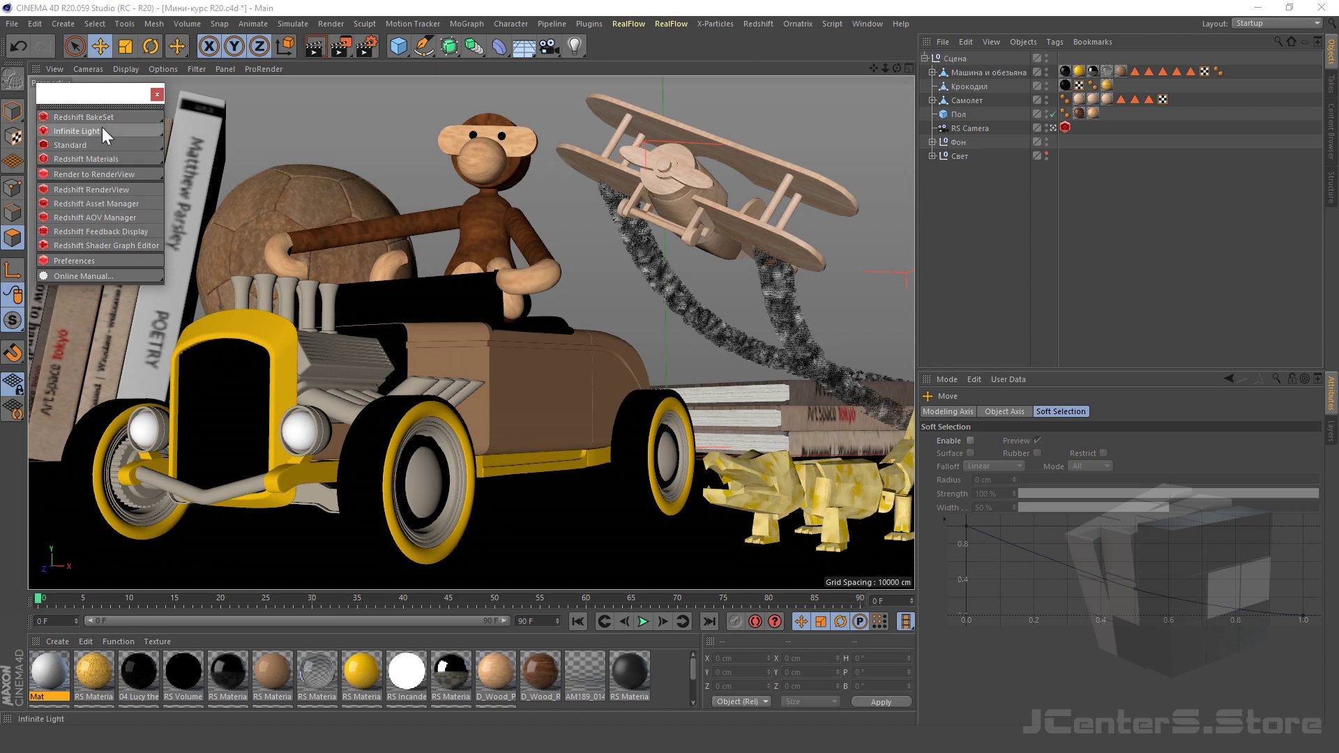
left_click(102, 128)
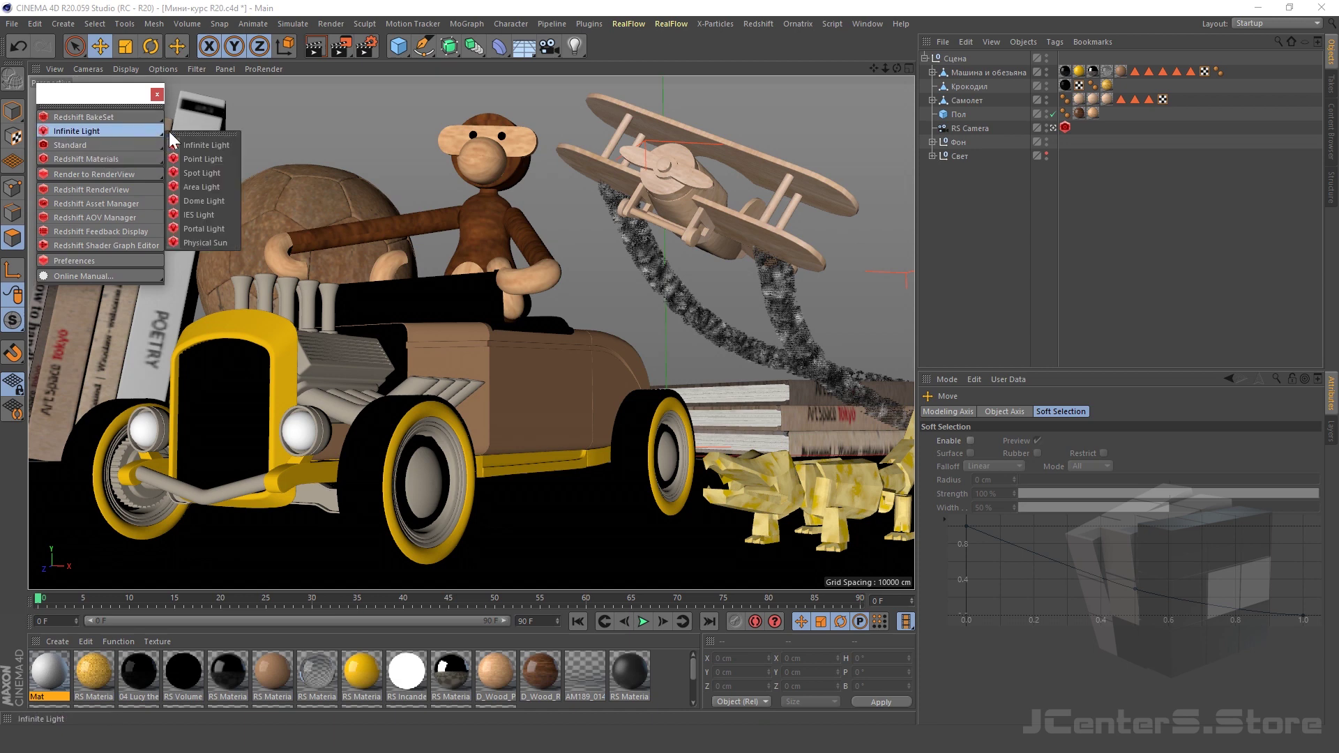
left_click(169, 131)
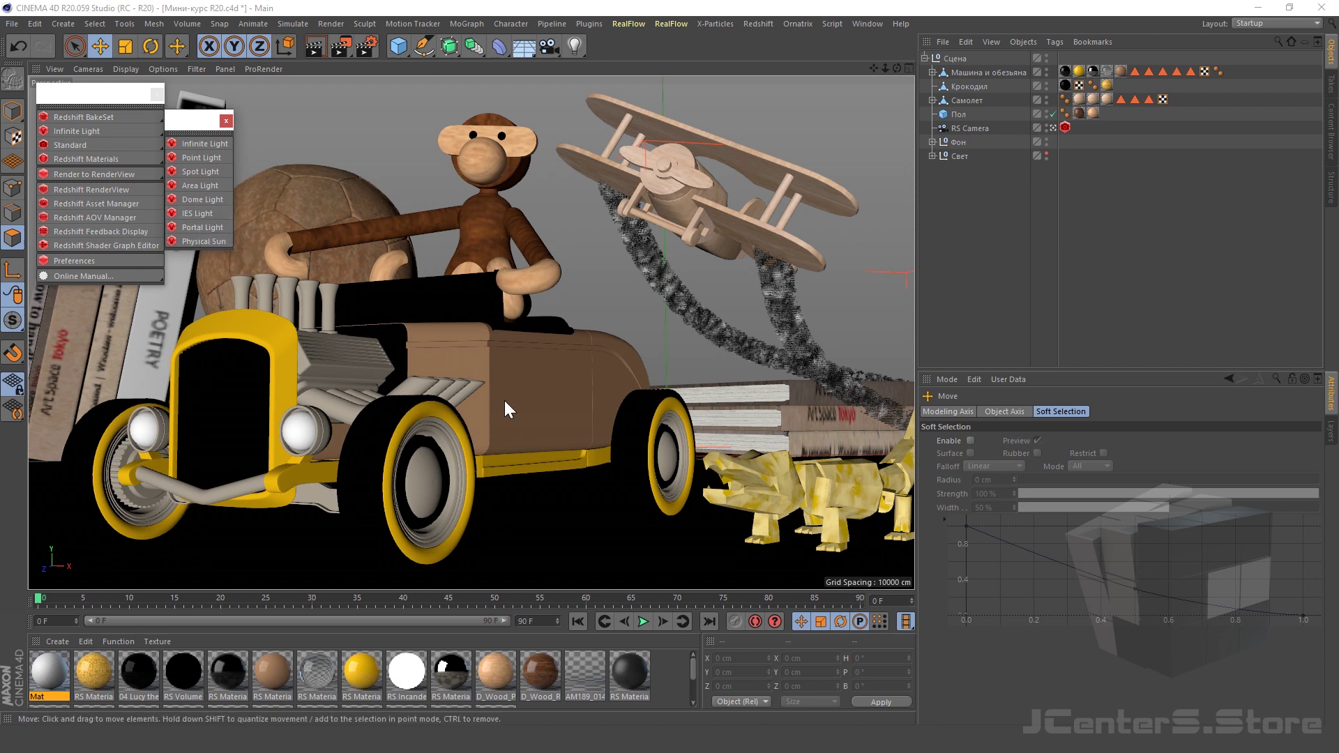
- Leave the RS Camera view and disable the old Свет lights in renders
left_click(1055, 129)
scroll(518, 430, "down", 5)
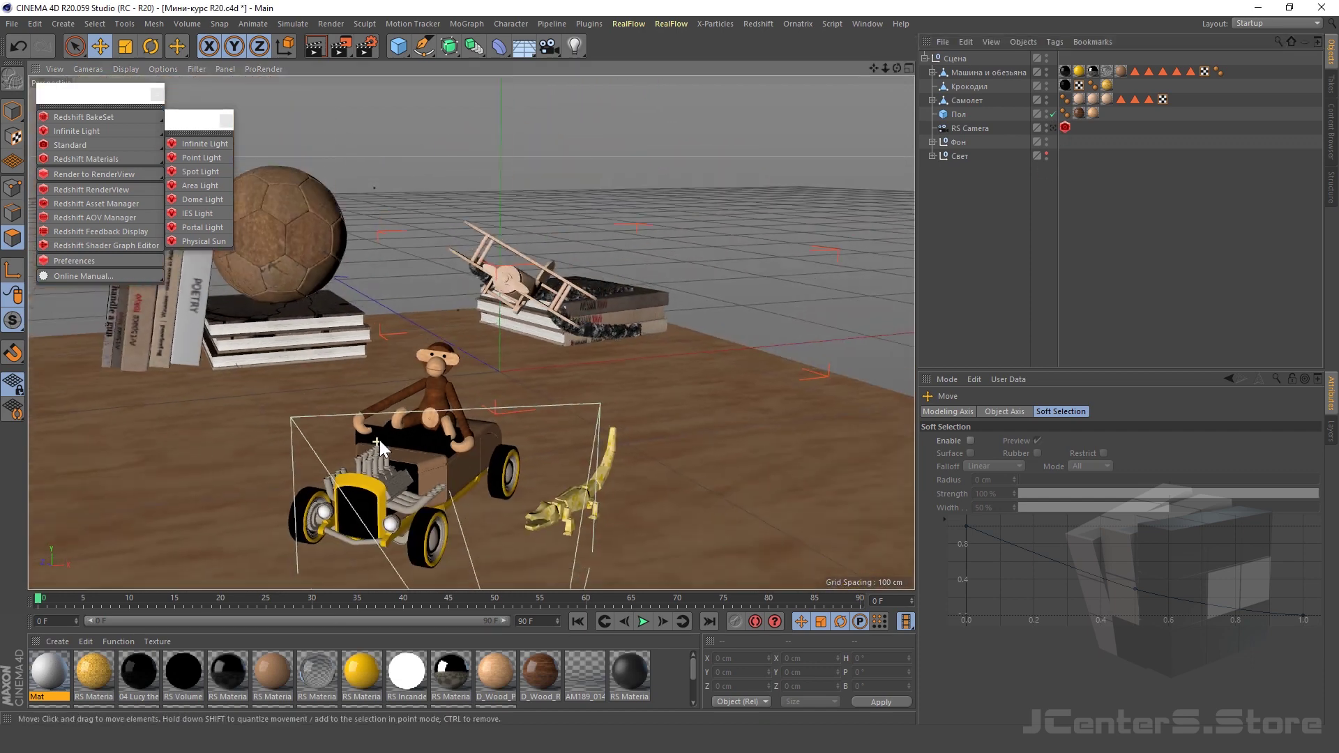
left_click_drag(449, 445, 494, 414, "alt")
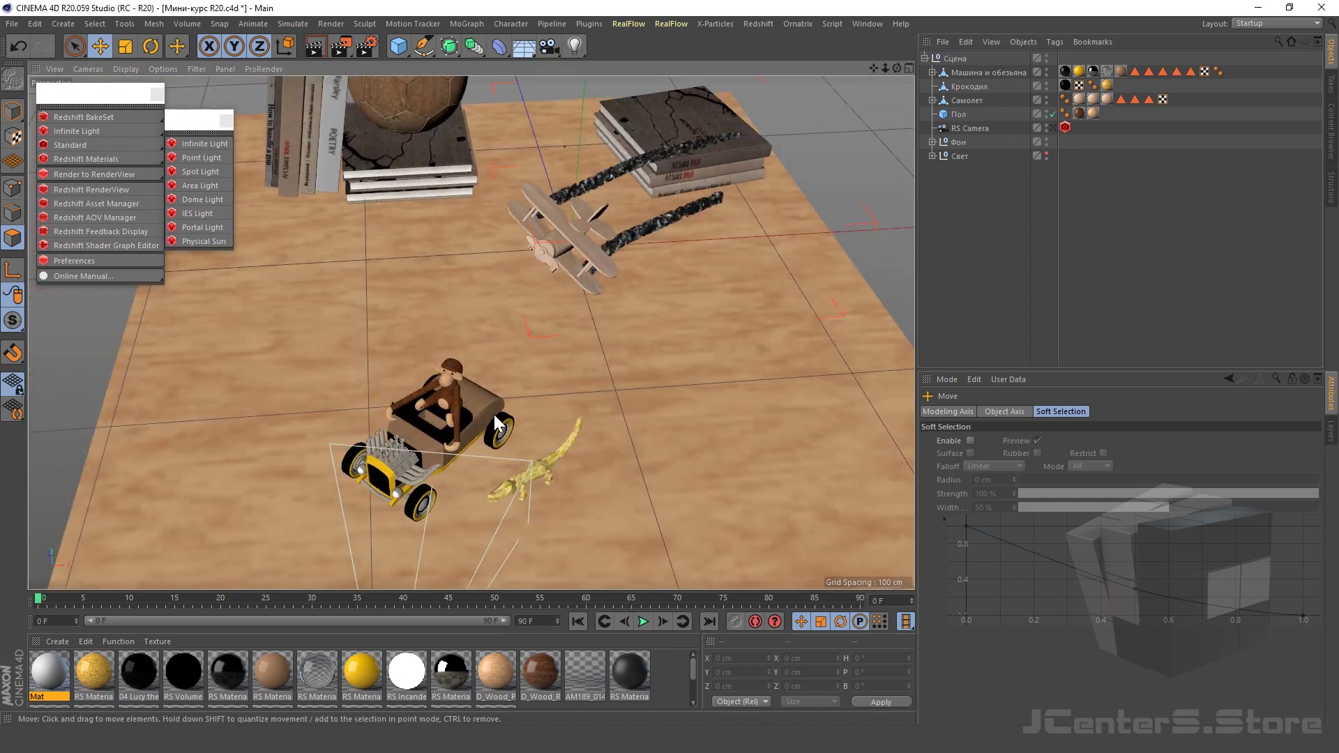
left_click(1046, 159)
left_click_drag(530, 461, 526, 409, "alt")
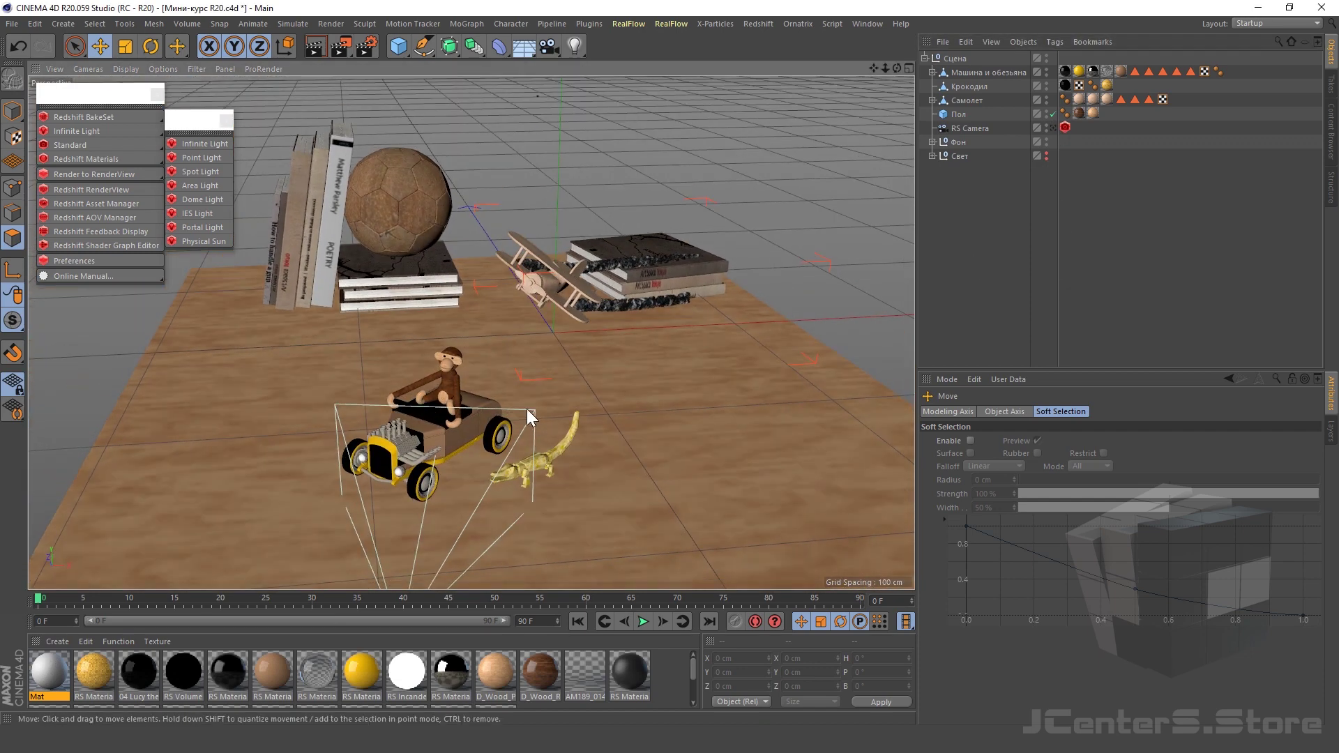
- Add a Redshift Infinite light and rotate it to relight the scene
left_click(205, 144)
key("r")
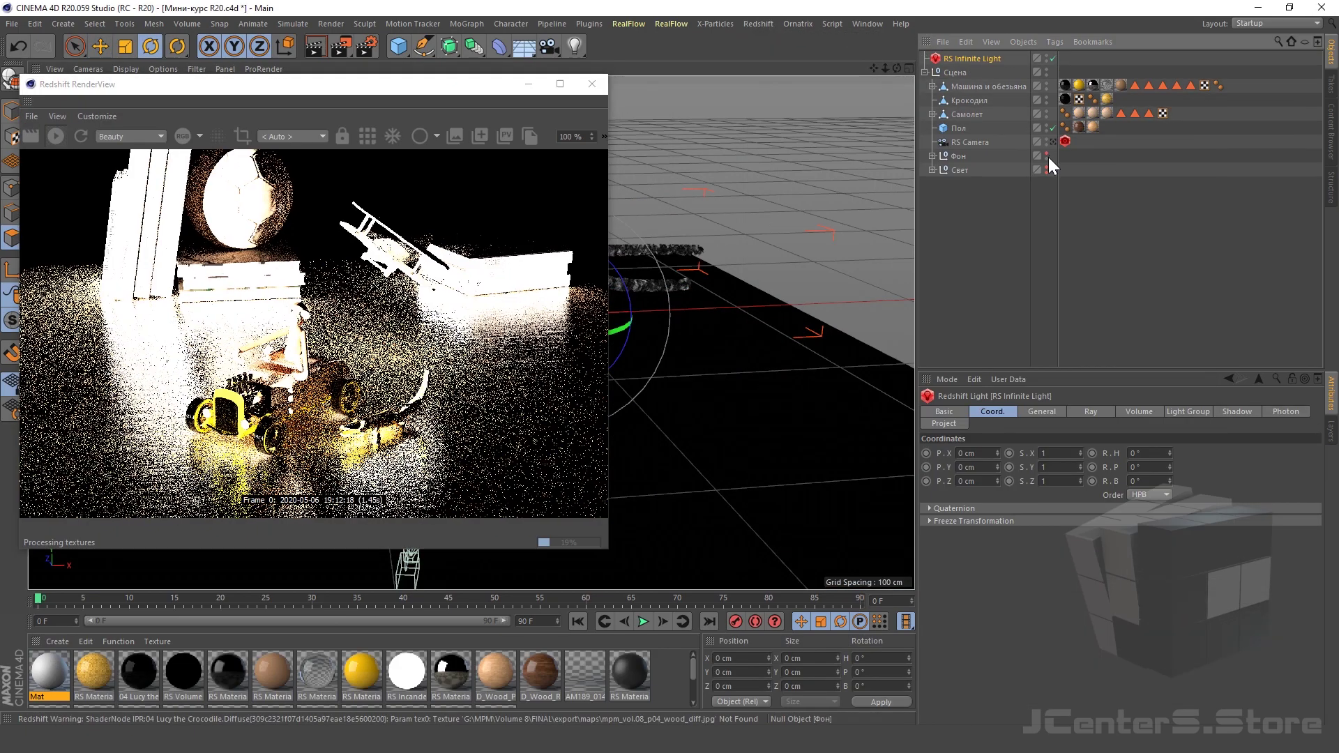
left_click_drag(608, 313, 456, 320)
mouse_move(594, 337)
left_mouse_down()
mouse_move(618, 404)
mouse_move(802, 426)
mouse_move(705, 374)
left_mouse_up()
key("e")
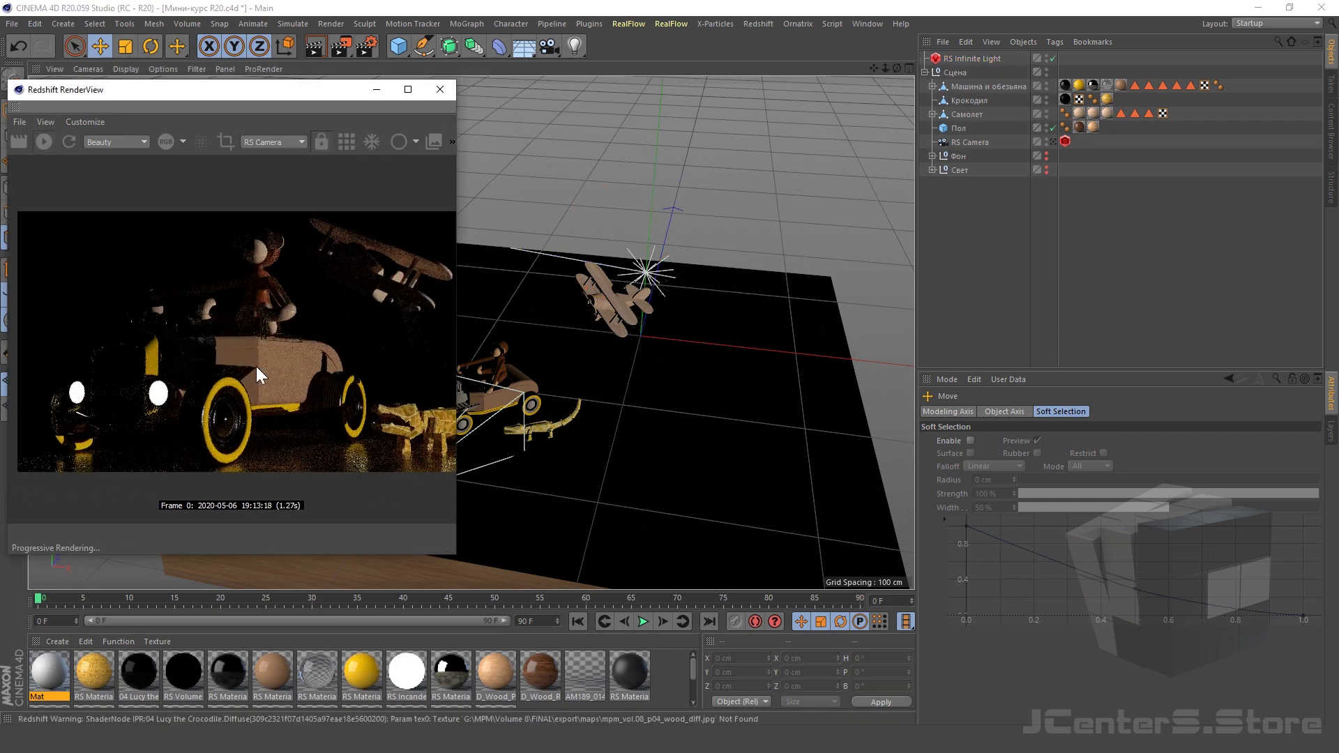
left_click(1229, 379)
left_click_drag(1169, 453, 1170, 463)
- Add a Redshift Point light, move it along X, and set its intensity to 20833
left_click(105, 129)
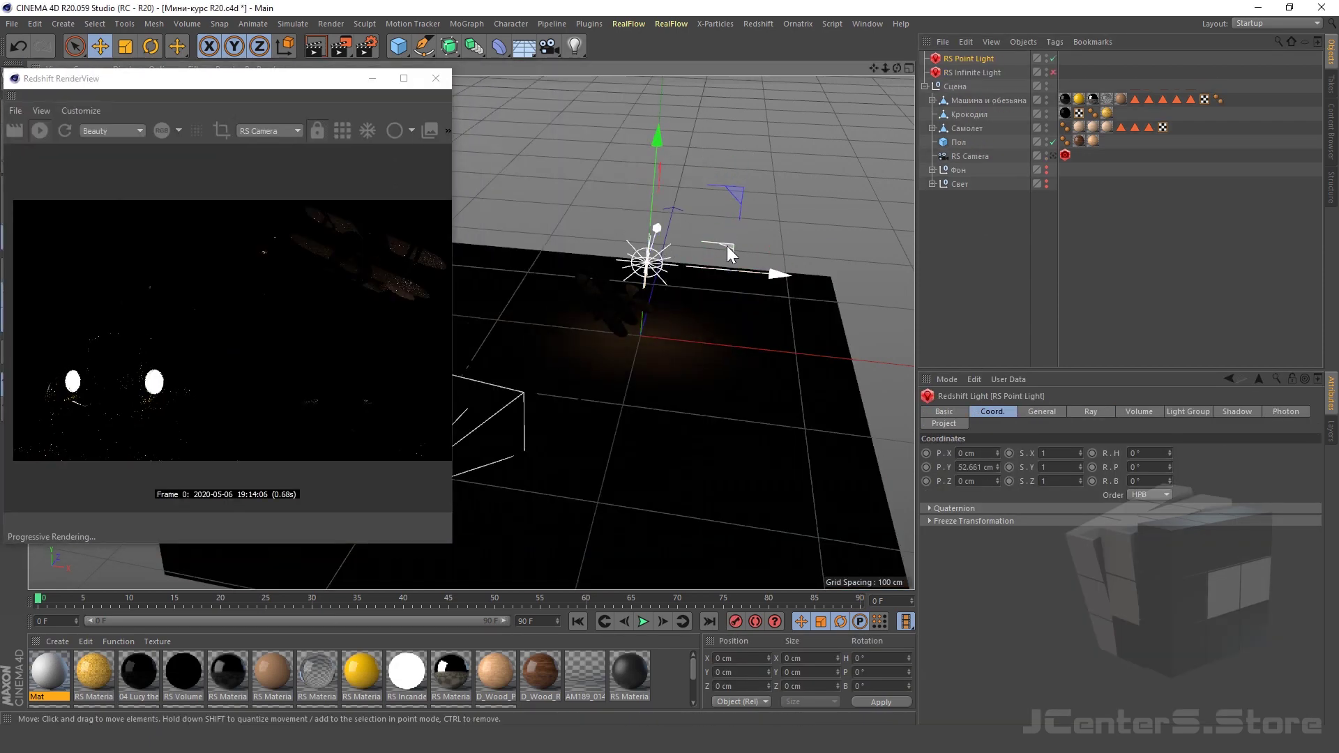
mouse_move(727, 245)
left_mouse_down()
mouse_move(613, 304)
mouse_move(639, 318)
left_mouse_up()
left_click(1042, 411)
left_click_drag(1237, 667, 1127, 669)
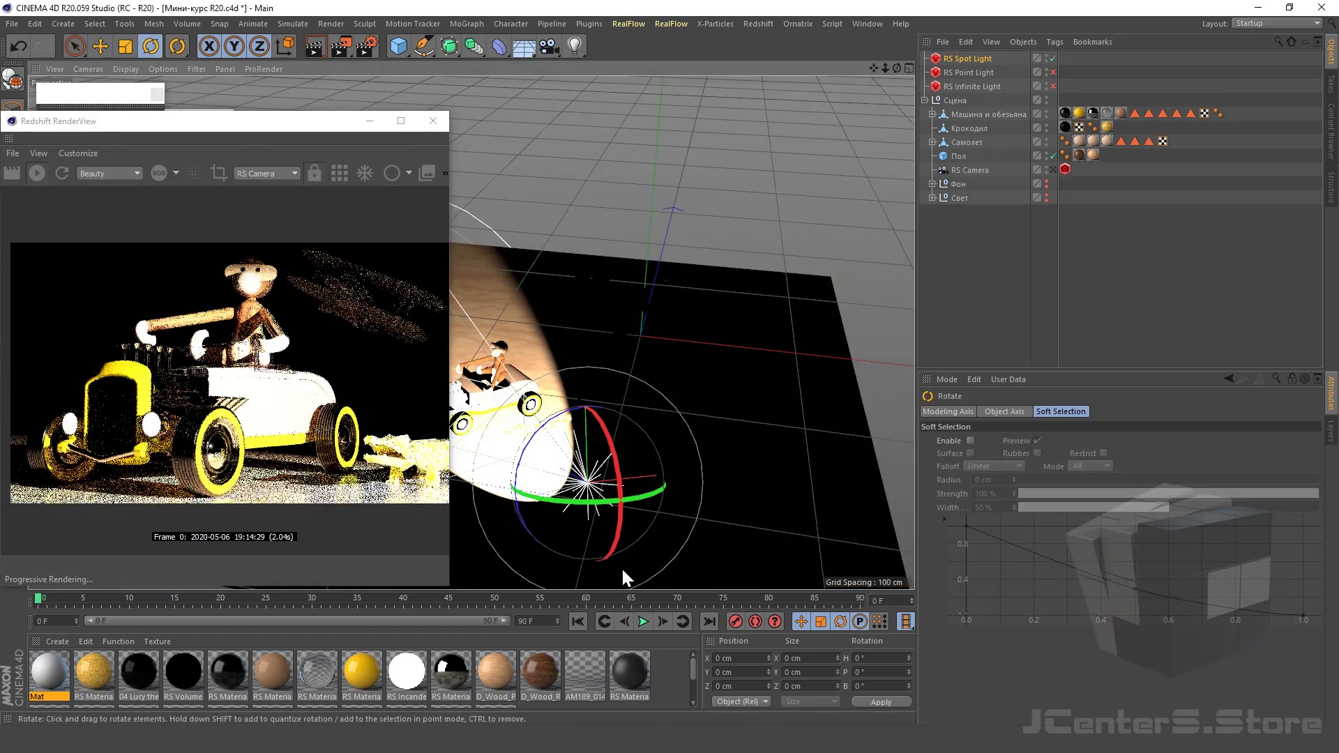
left_click_drag(620, 567, 608, 566)
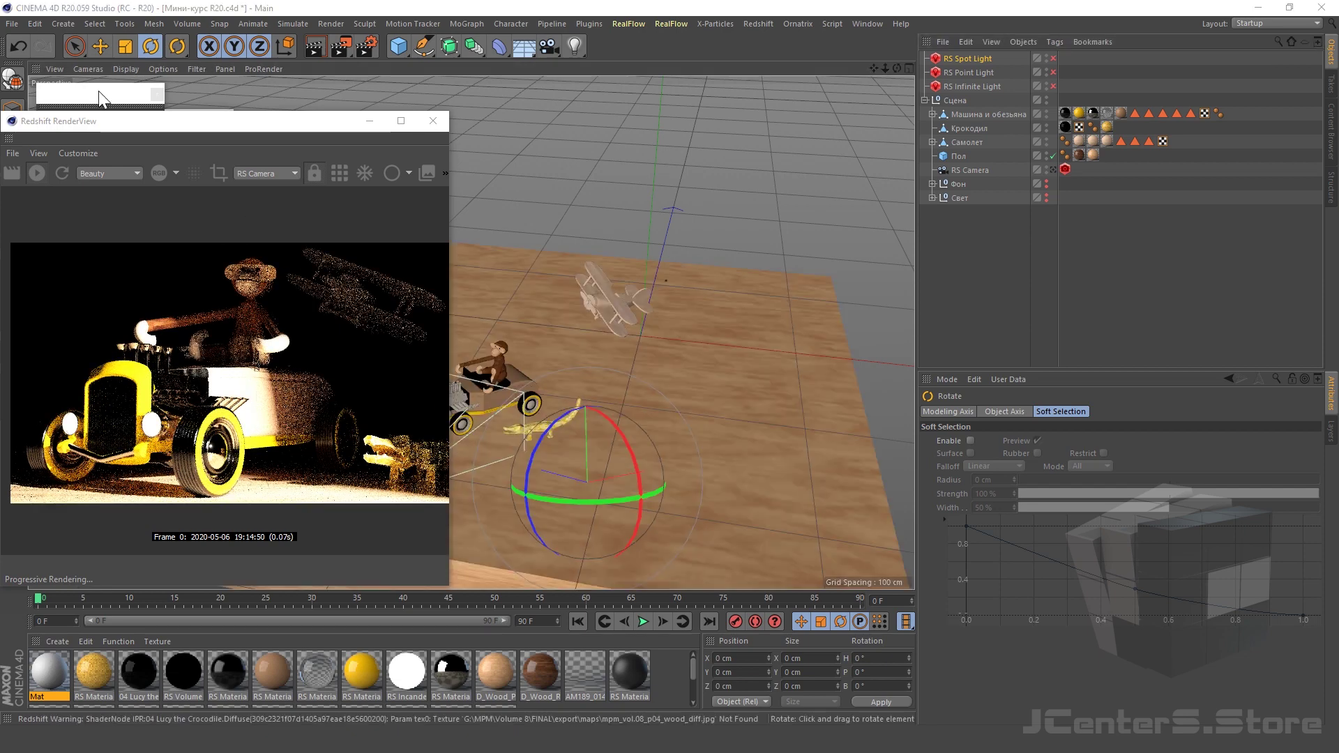
left_click_drag(207, 120, 334, 116)
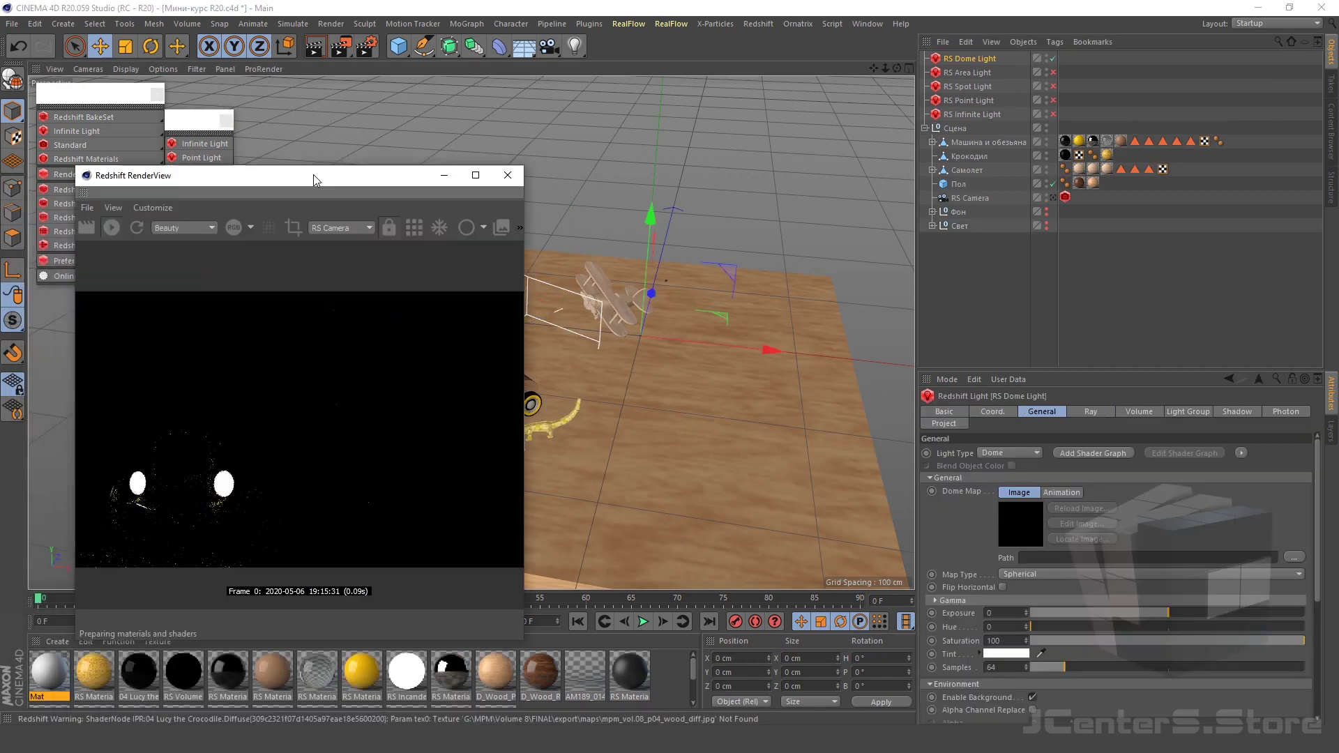
- Load artist_workshop_8k.hdr as the RS Dome Light's dome map and rotate the light
left_click(993, 412)
left_click_drag(1169, 453, 1173, 453)
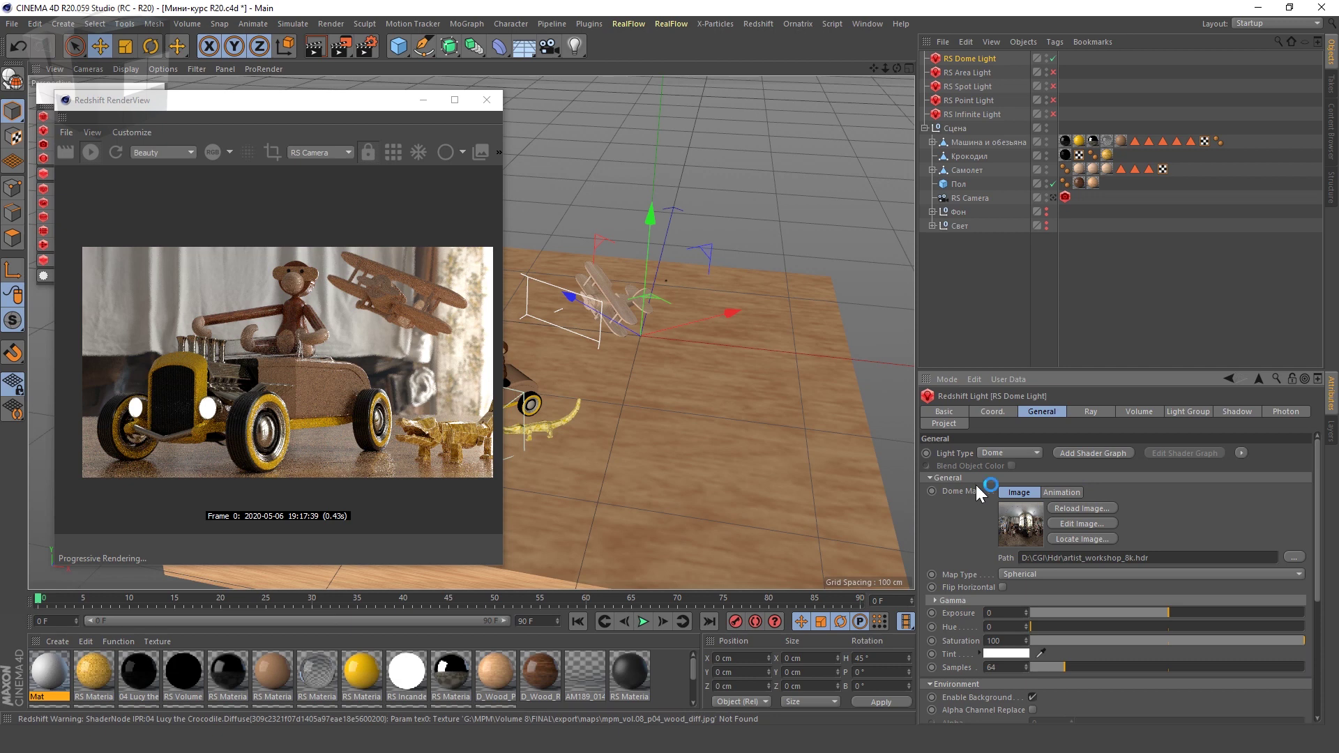
left_click(958, 420)
left_click(1042, 411)
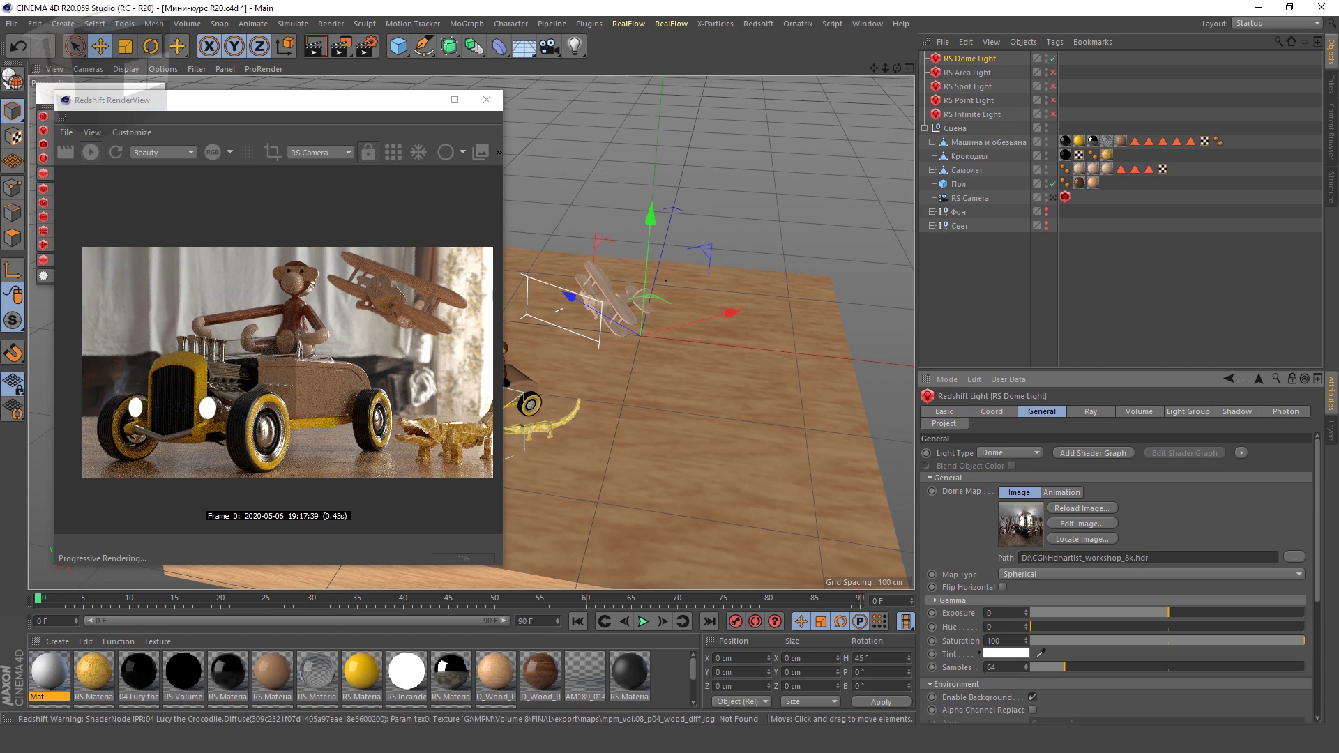
left_click(1091, 411, "shift")
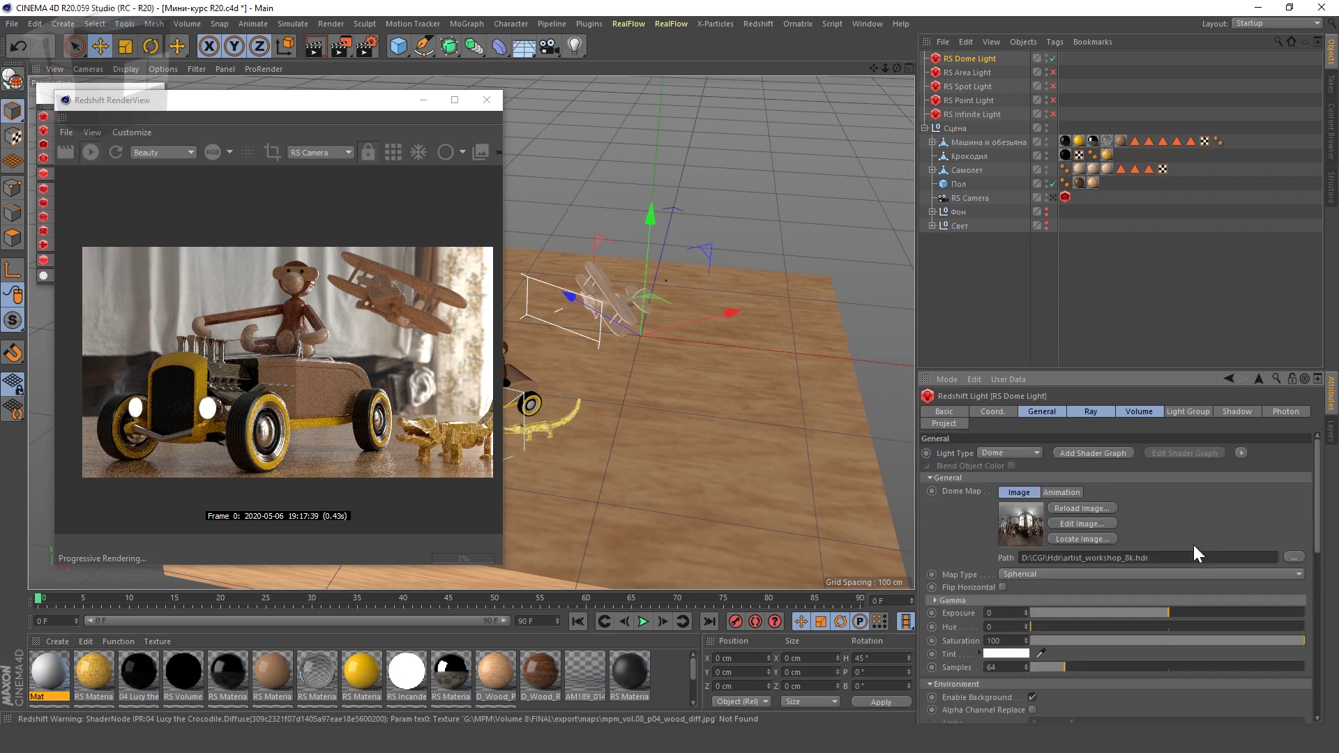
- Toggle the dome light's Coord., Basic and General tabs to compare their settings
left_click(1056, 412)
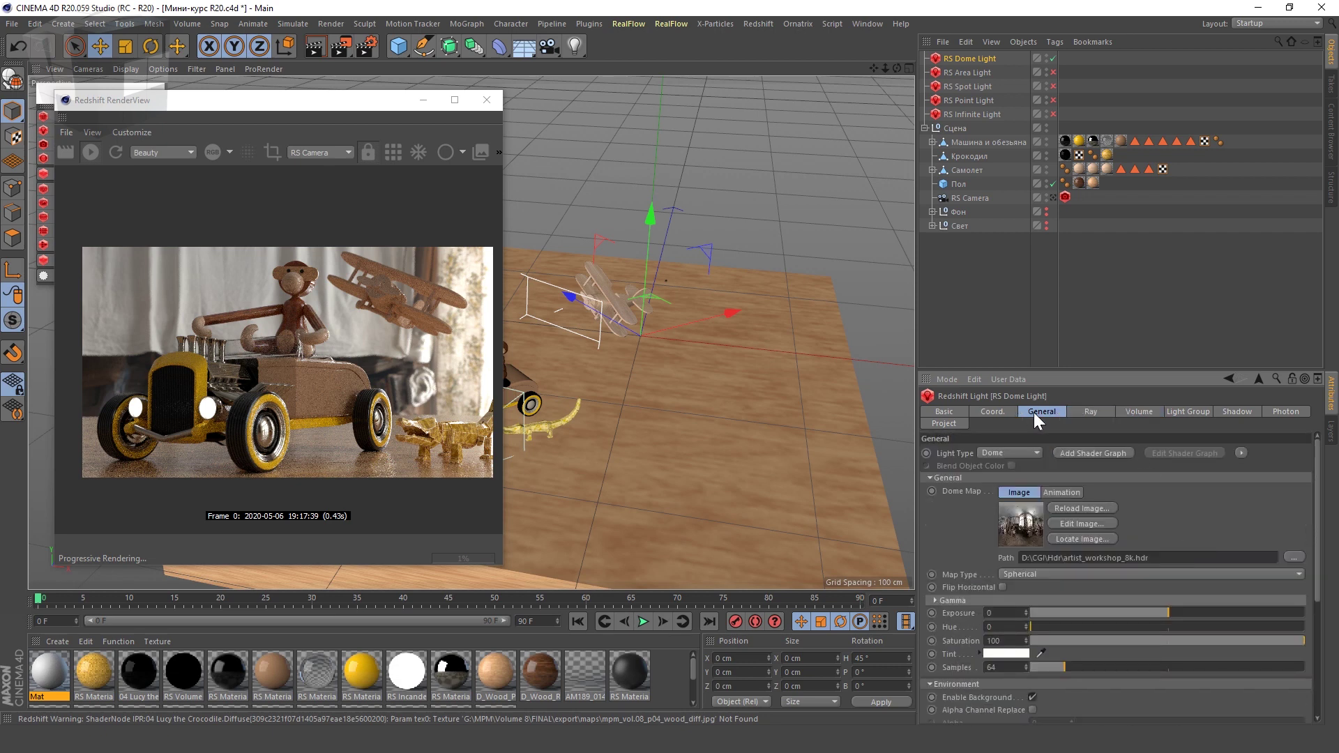
left_click(938, 412)
left_click(978, 412)
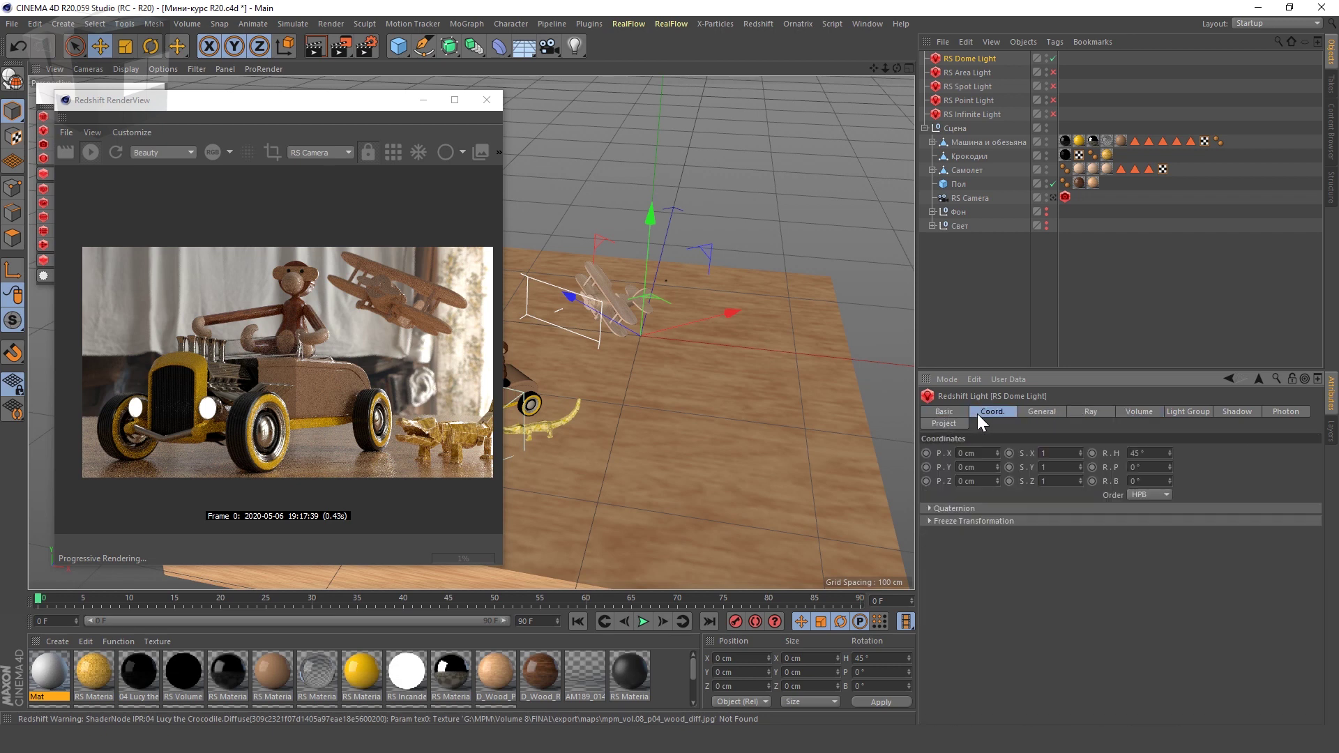
left_click(957, 412)
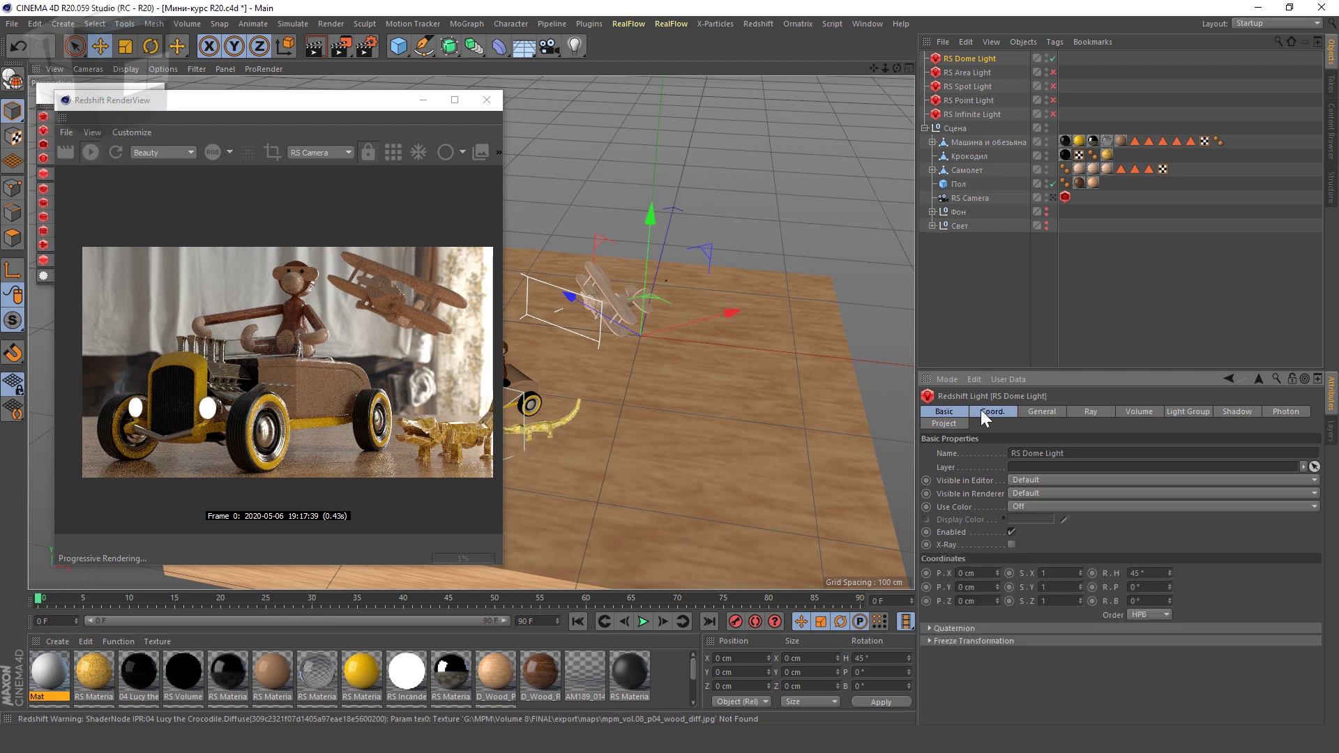
left_click(1027, 410, "shift")
scroll(974, 475, "down", 4)
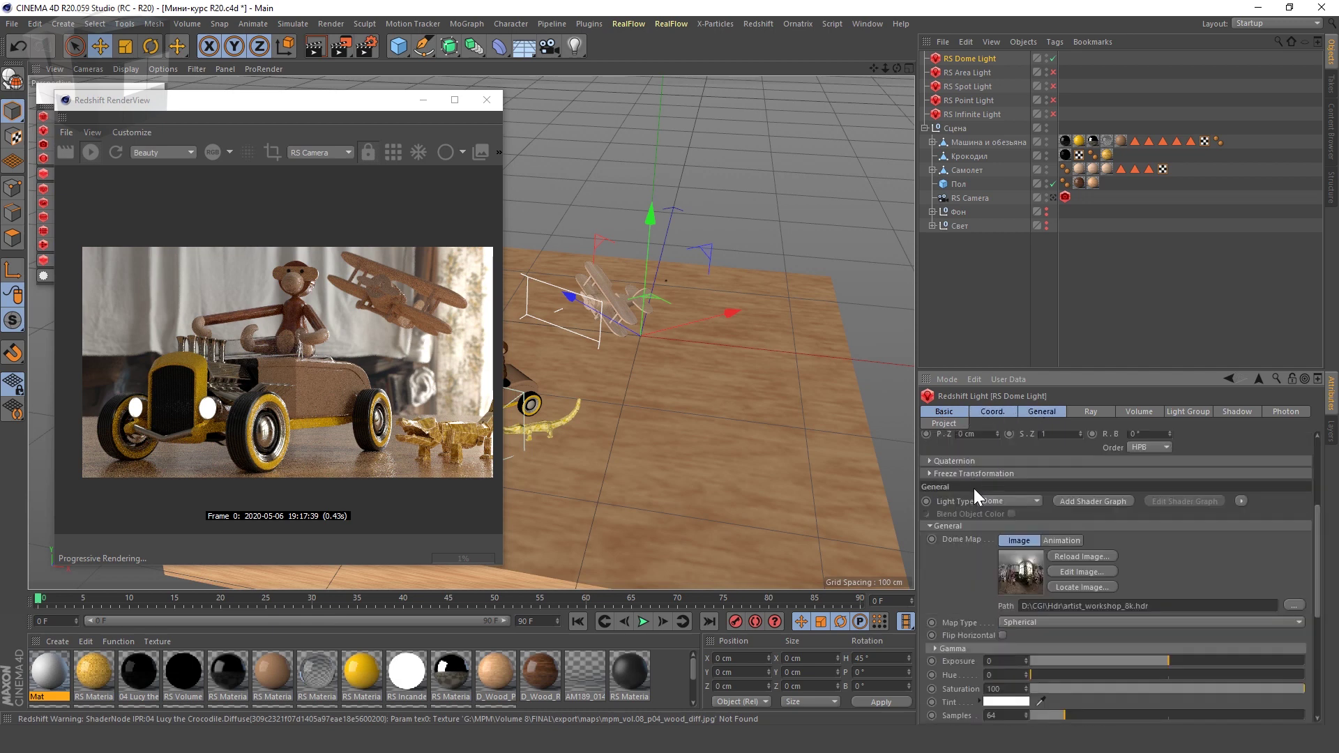
scroll(974, 488, "up", 2)
scroll(973, 621, "up", 2)
scroll(1036, 411, "down", 3)
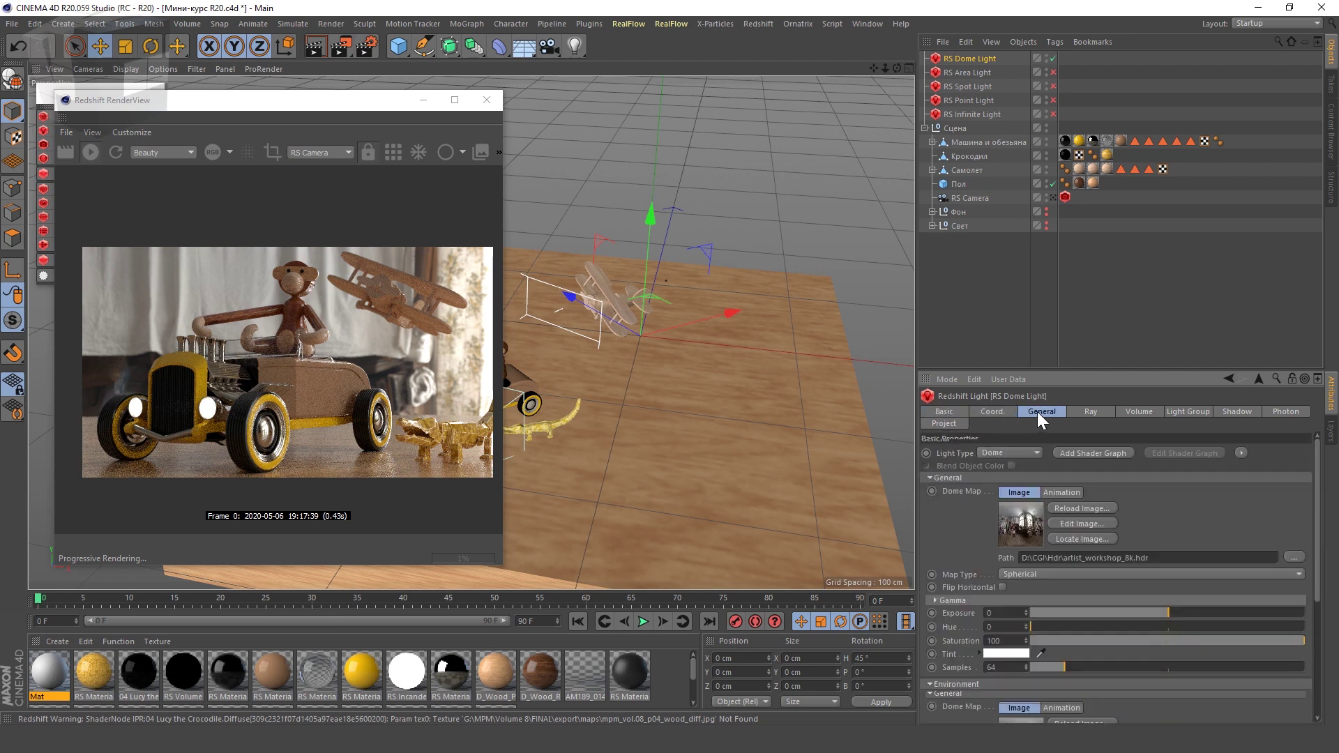
scroll(1035, 414, "up", 3)
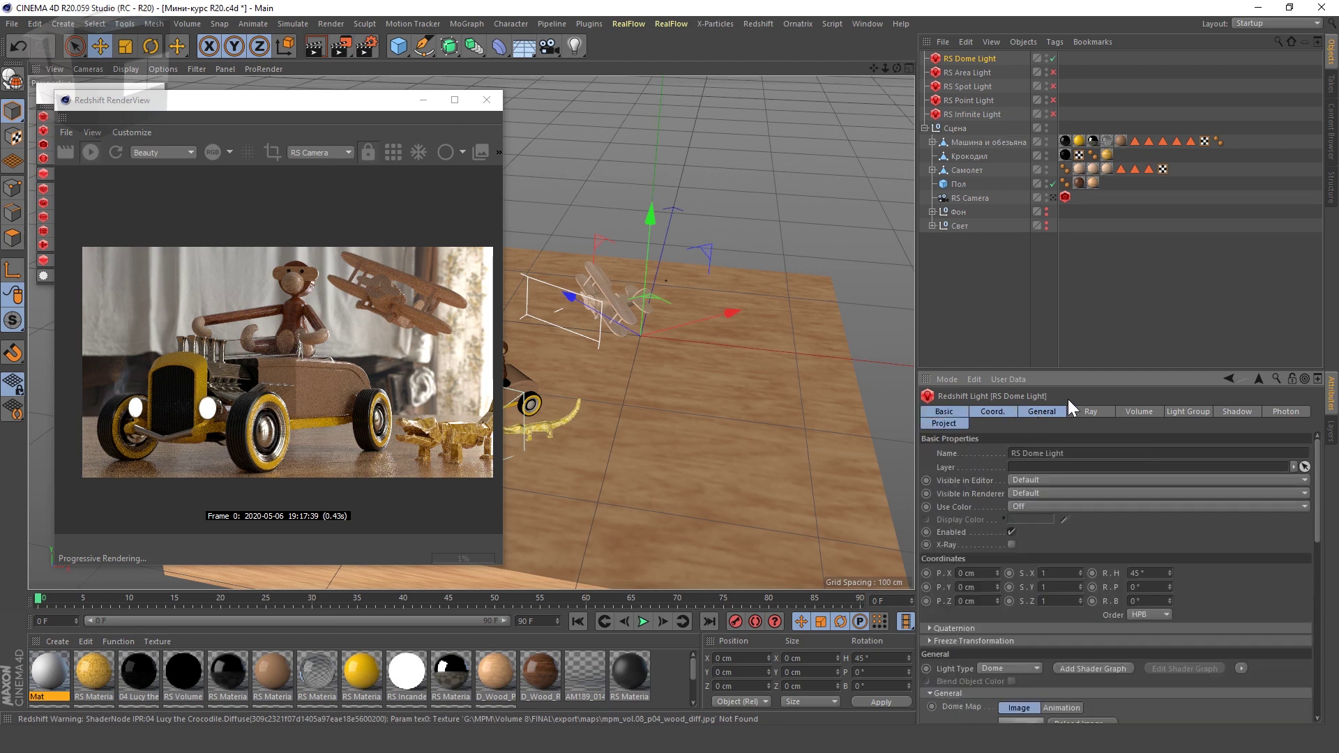
- Leave only the dome light's General tab showing and scroll through its dome map options
left_click(944, 411)
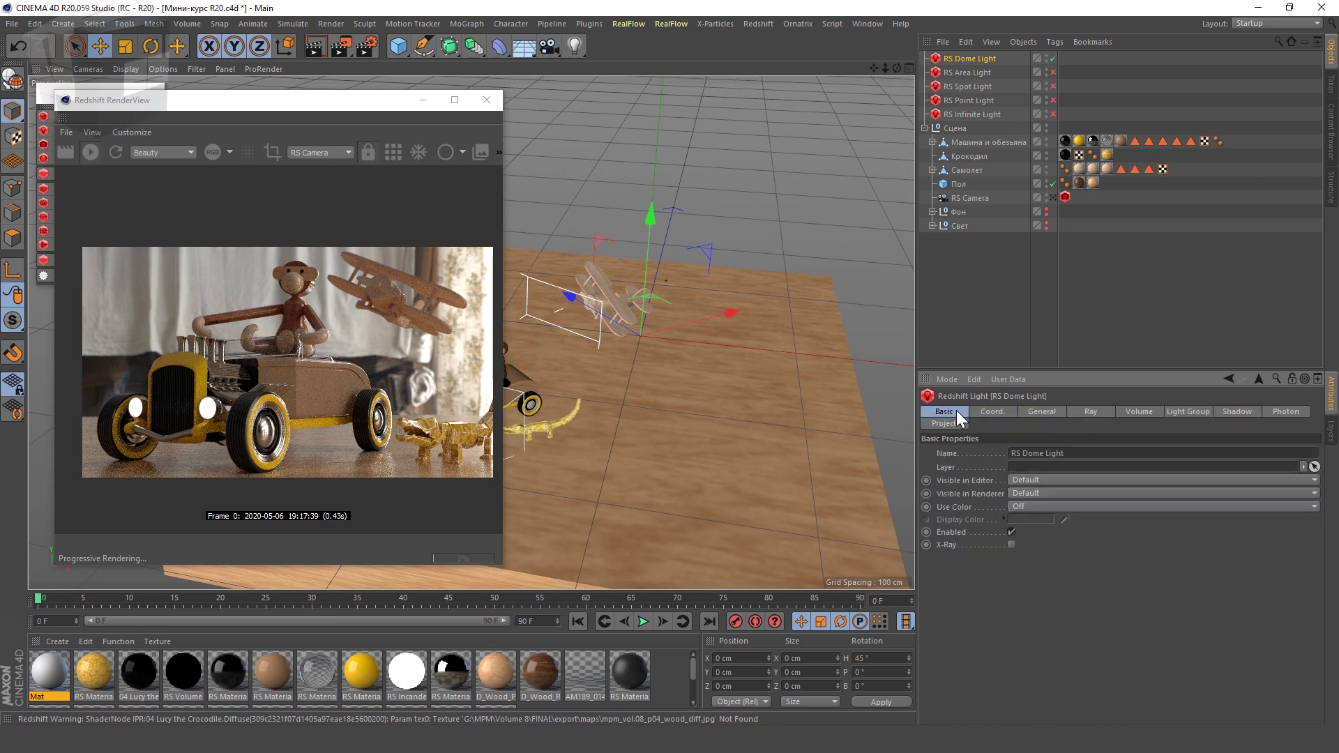
left_click(1046, 411)
scroll(1320, 502, "down", 3)
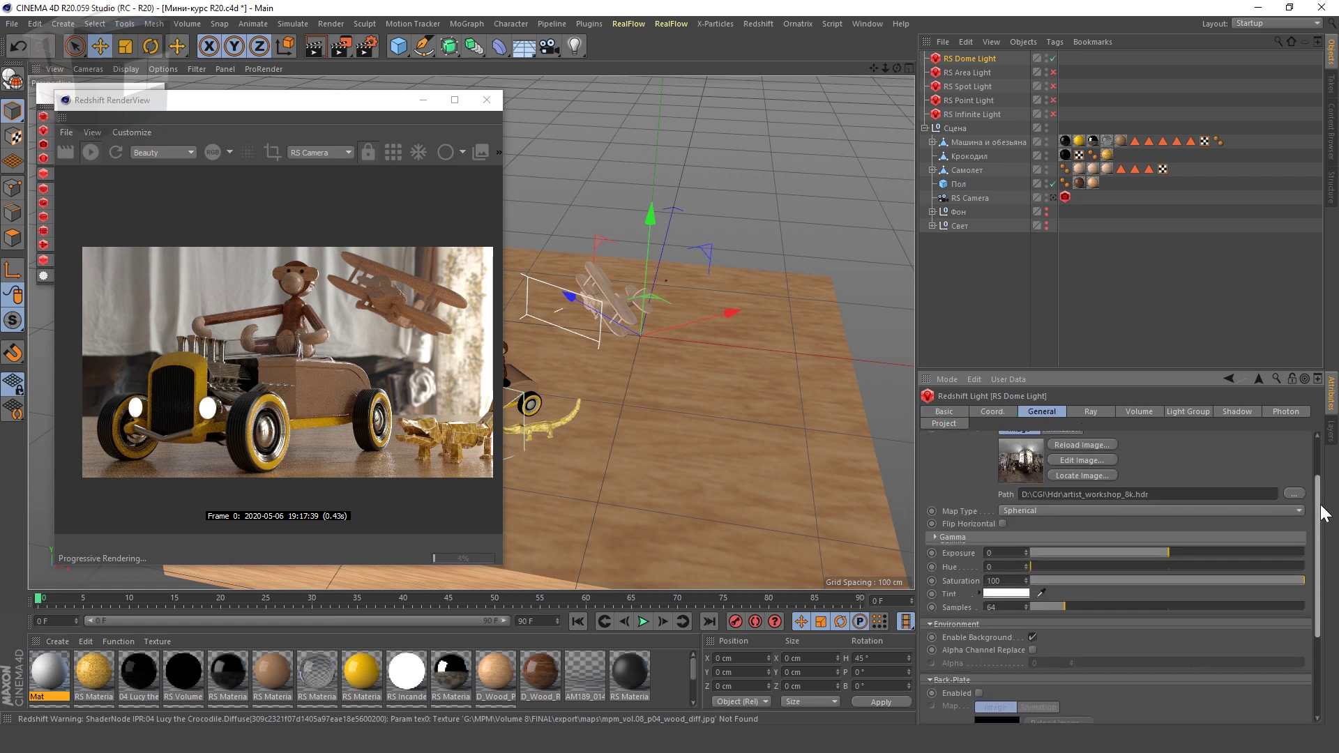
mouse_move(1323, 514)
left_mouse_down()
mouse_move(1327, 574)
mouse_move(1327, 458)
left_mouse_up()
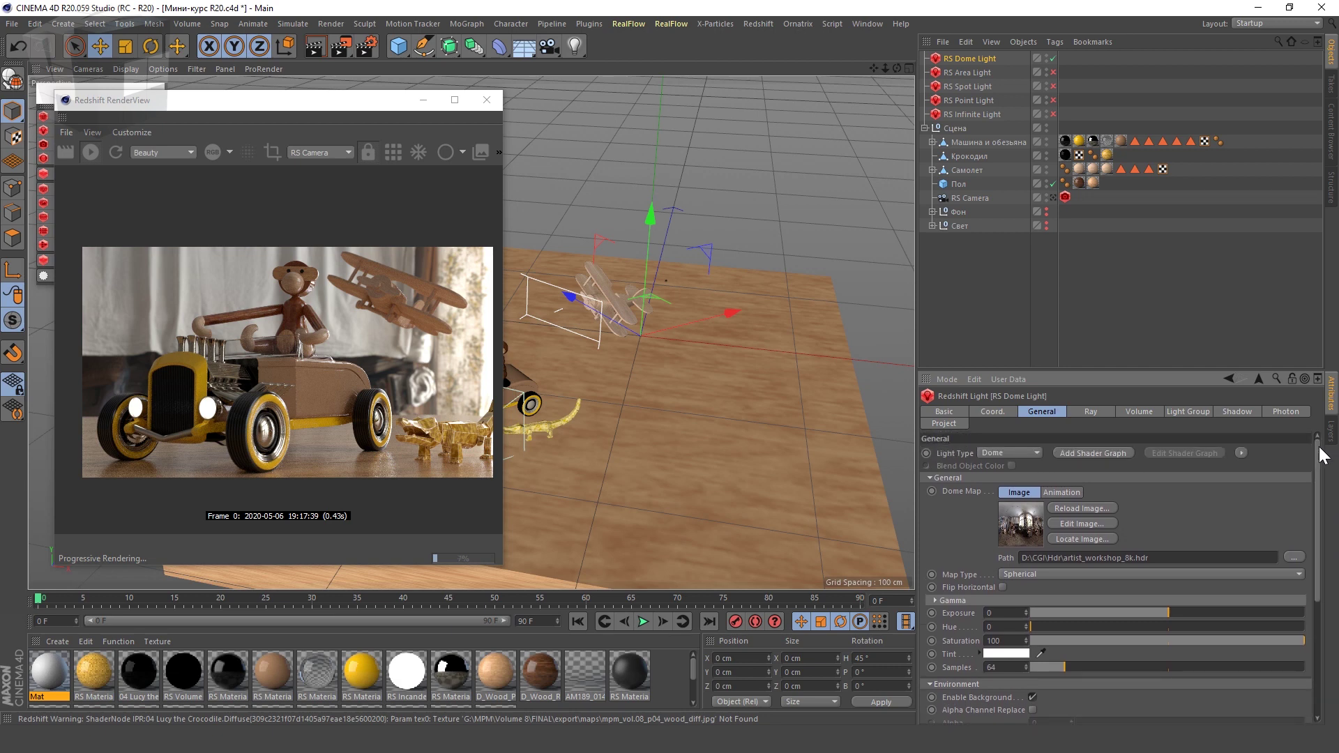
scroll(1192, 494, "down", 3)
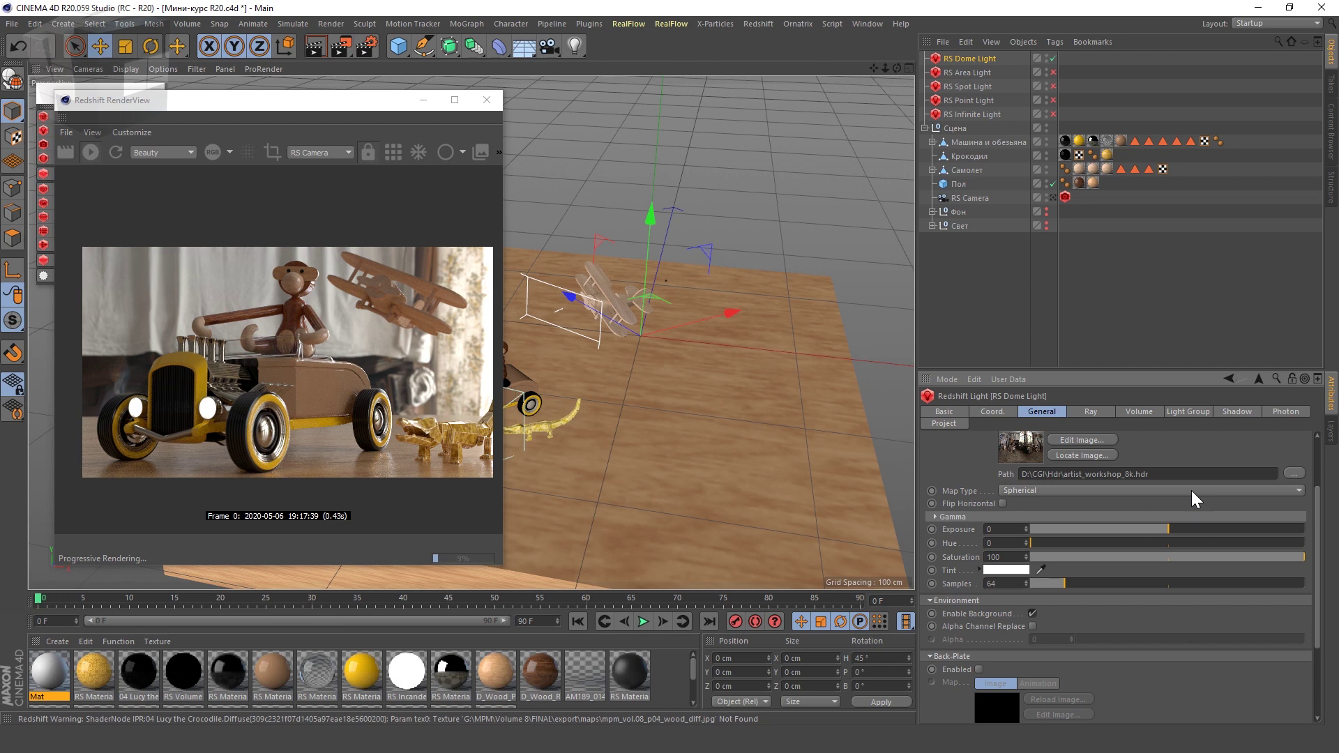
scroll(1191, 491, "up", 3)
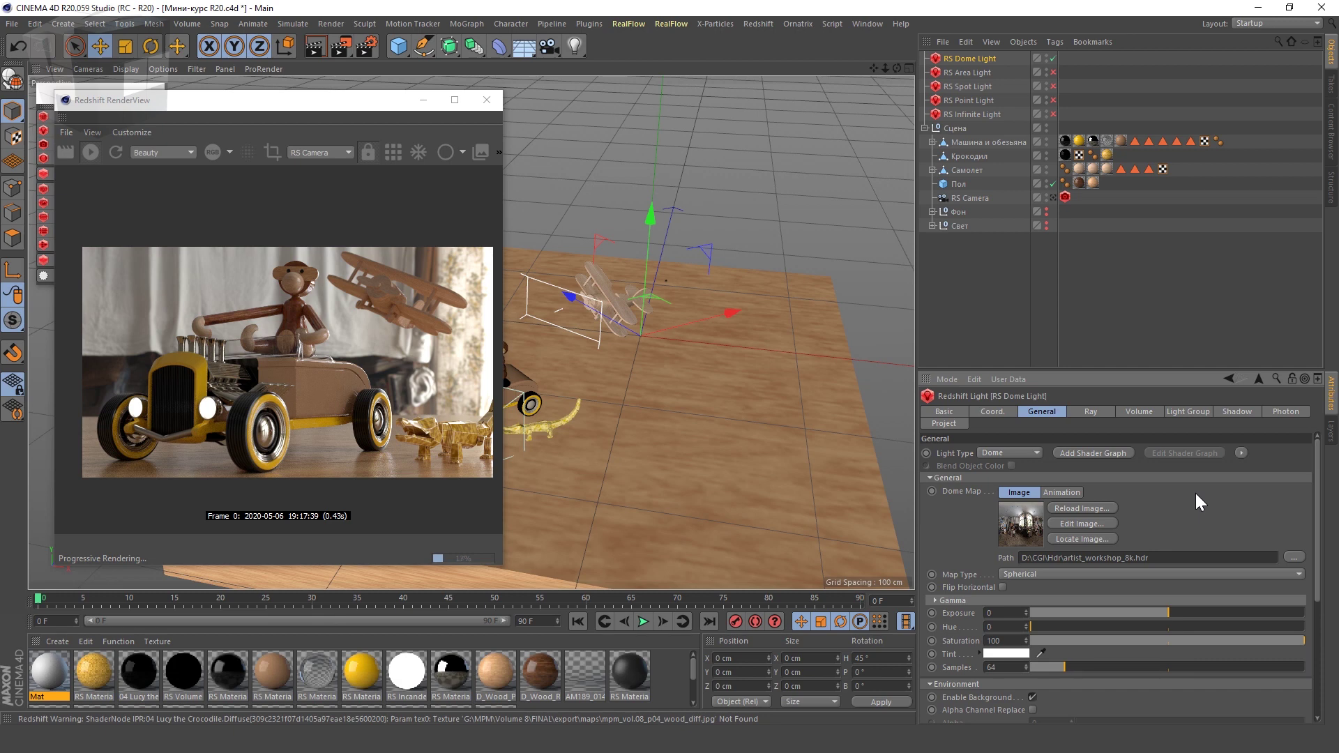
left_click(1287, 557)
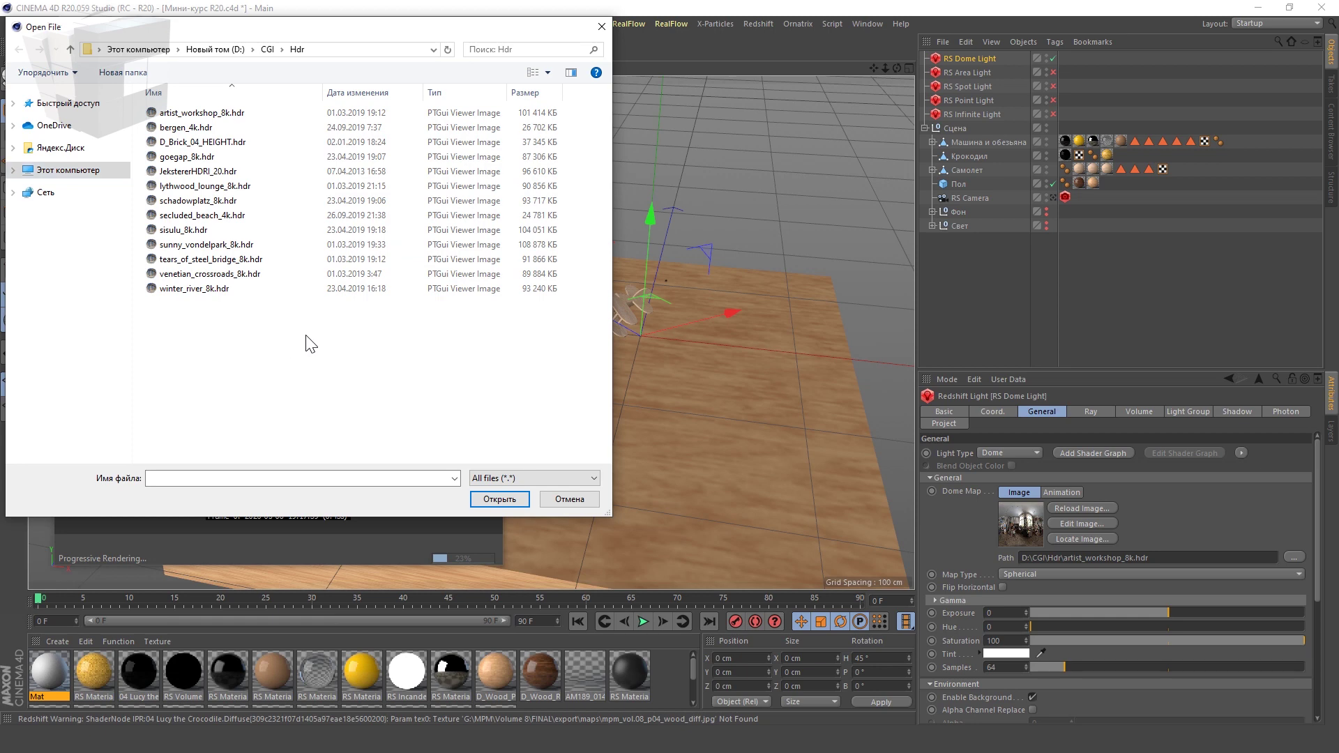
left_click(554, 502)
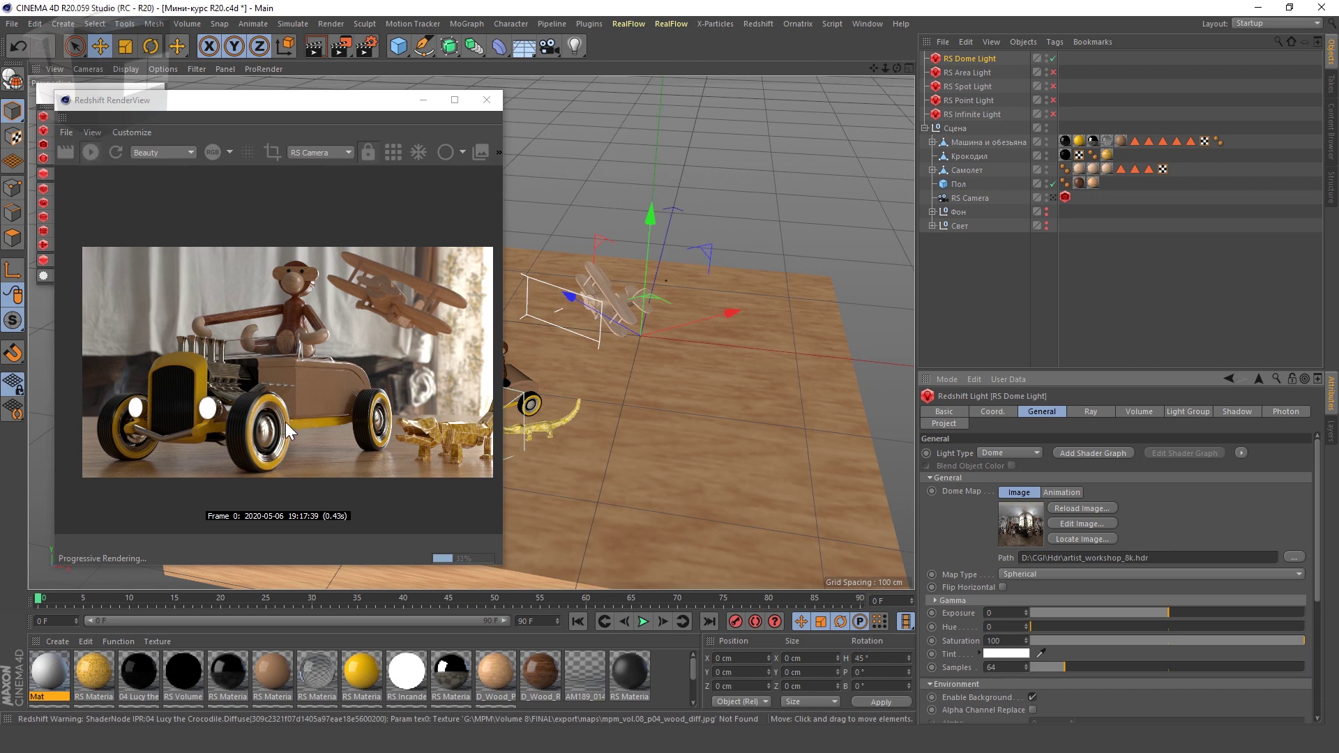
- Set the RS Dome Light's heading to 171° to swing the HDR backdrop
scroll(285, 421, "up", 2)
scroll(264, 425, "up", 2)
scroll(254, 424, "down", 3)
scroll(302, 407, "down", 1)
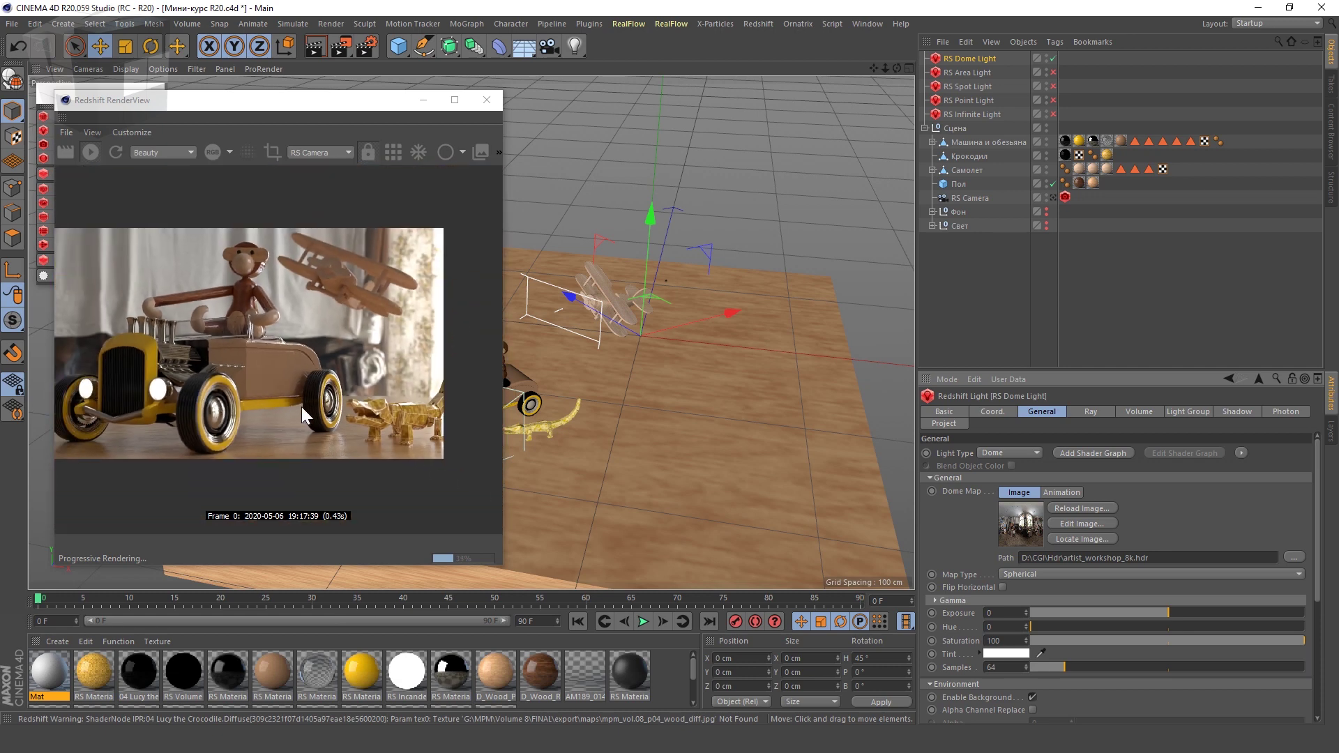
scroll(424, 400, "up", 2)
scroll(370, 398, "down", 3)
scroll(350, 375, "down", 1)
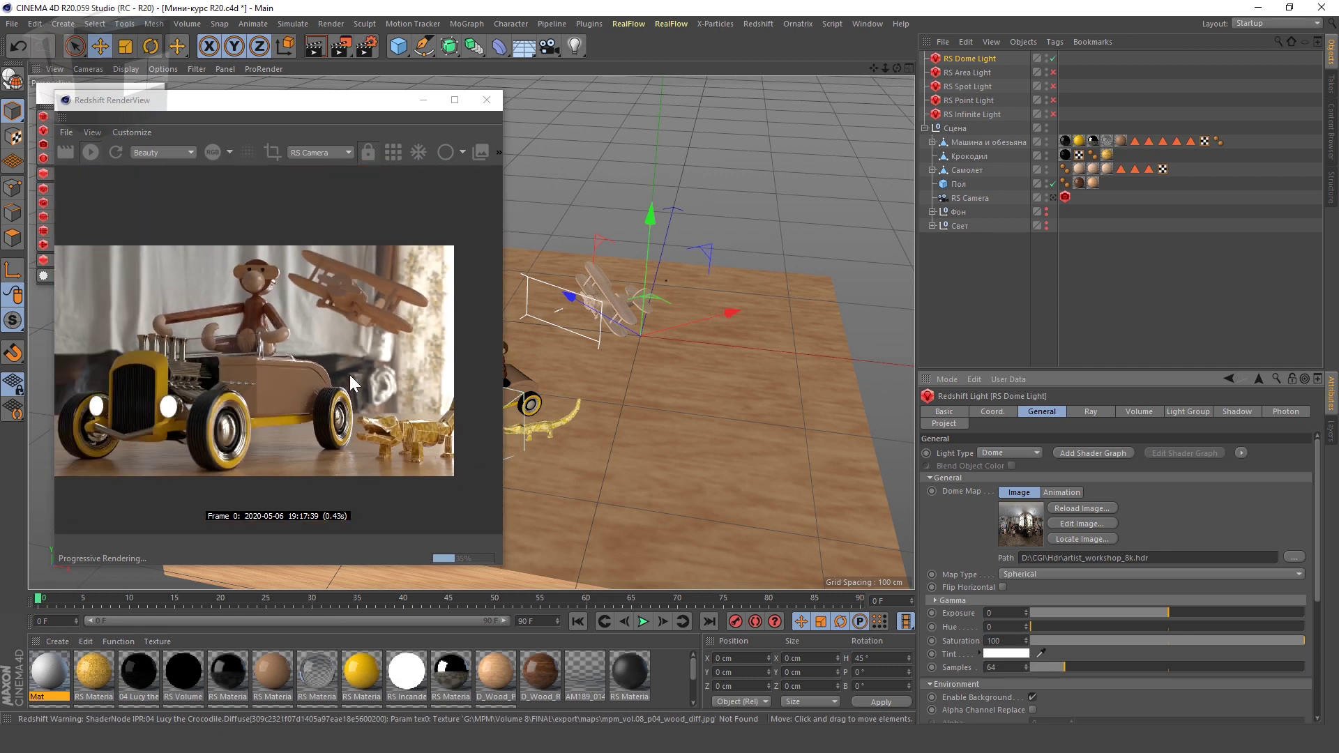
scroll(308, 299, "up", 1)
scroll(332, 304, "up", 1)
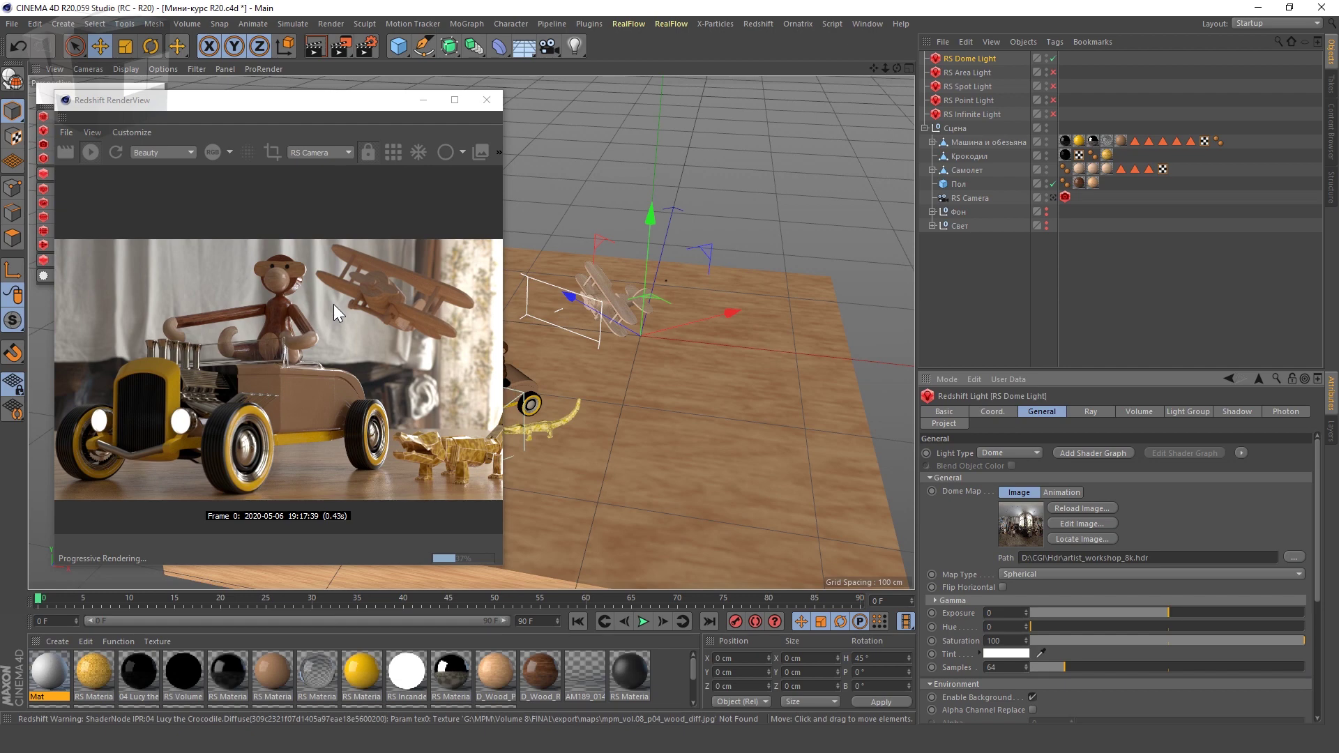
left_click(993, 411)
left_click_drag(1169, 454, 1170, 458)
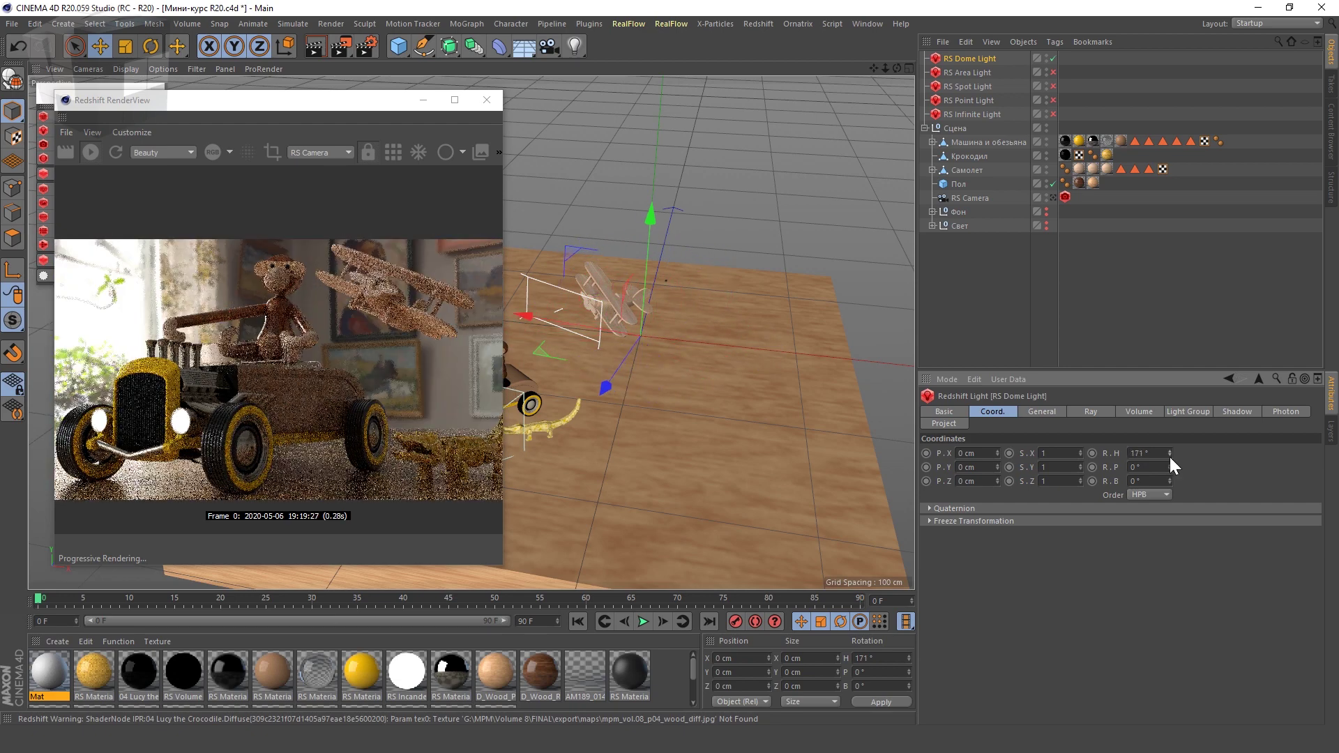
- Return the dome map exposure to 0 and saturation to 100
left_click(1042, 411)
mouse_move(1098, 612)
left_mouse_down()
mouse_move(1168, 613)
mouse_move(1064, 640)
left_mouse_up()
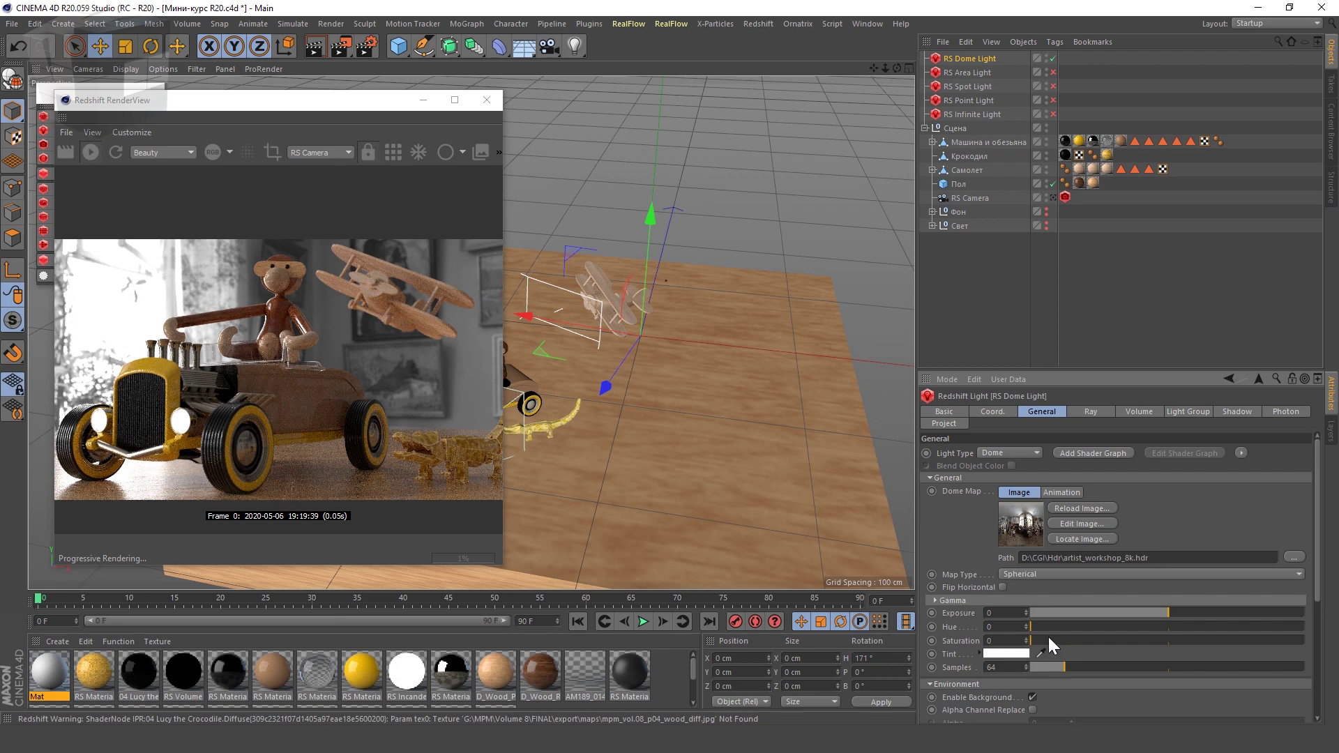
left_click_drag(1056, 640, 1270, 648)
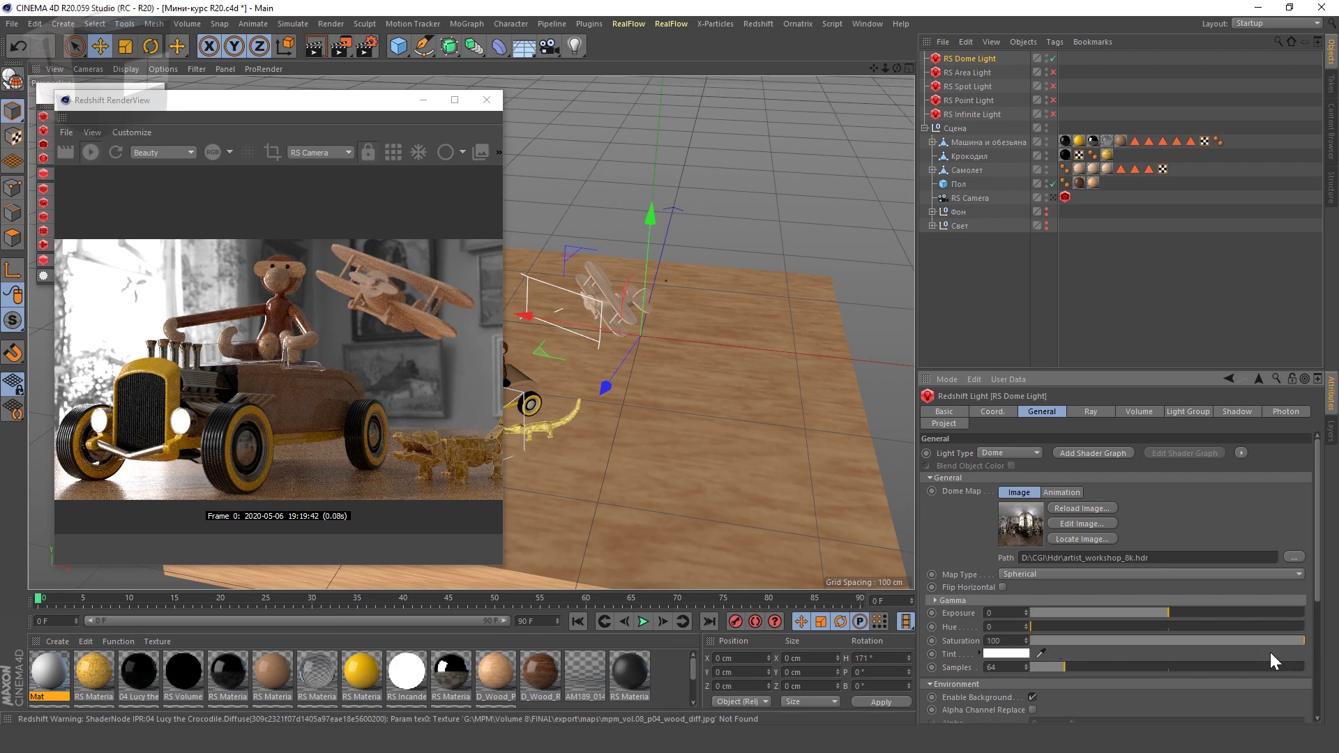
scroll(953, 622, "down", 3)
- Enable the back-plate with Город0014_4_00000.jpg, without copying it into the project
scroll(952, 622, "down", 3)
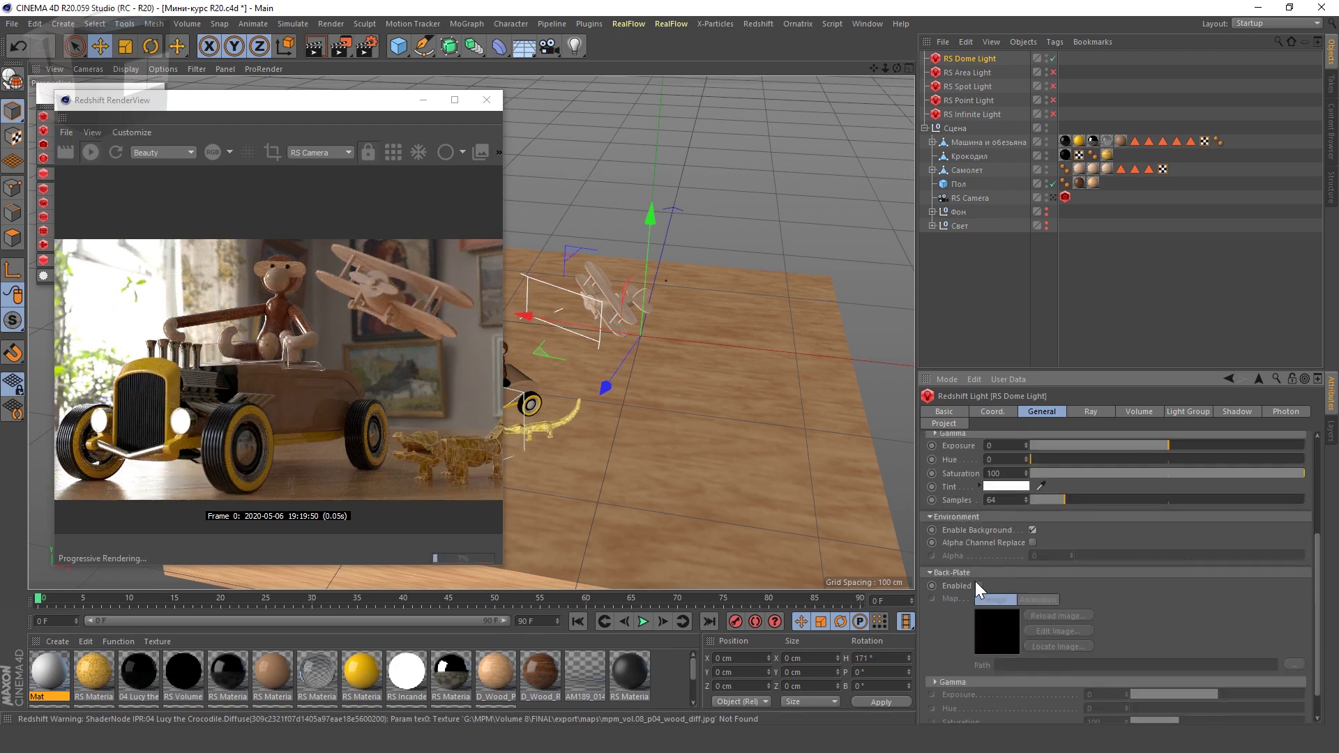
left_click(978, 586)
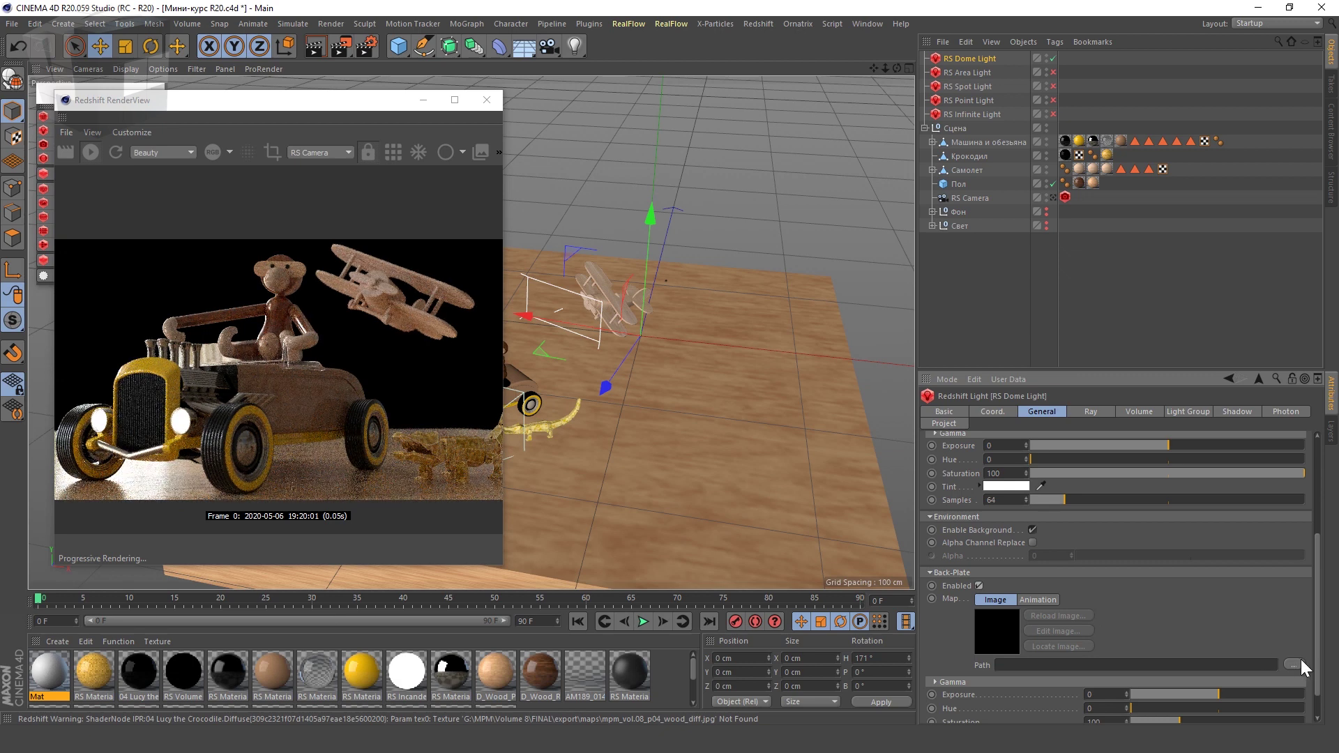
left_click(1293, 664)
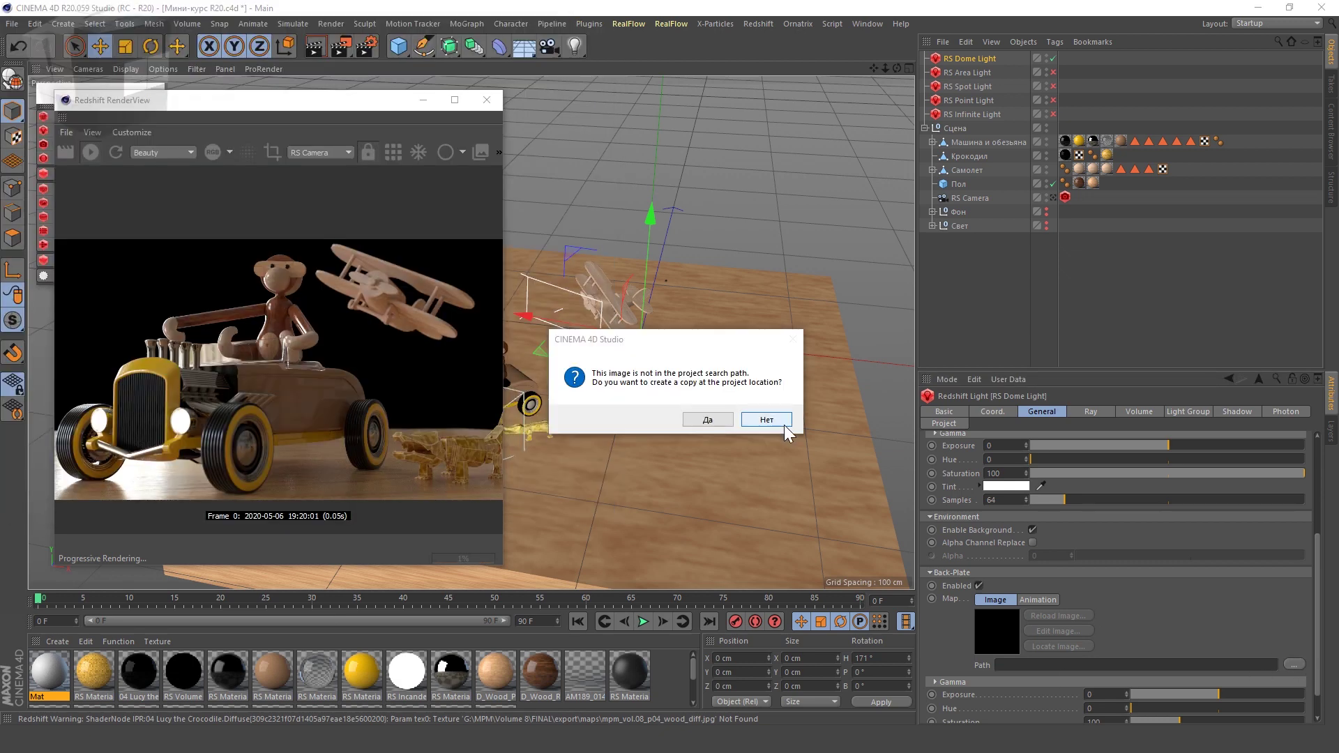
left_click(800, 442)
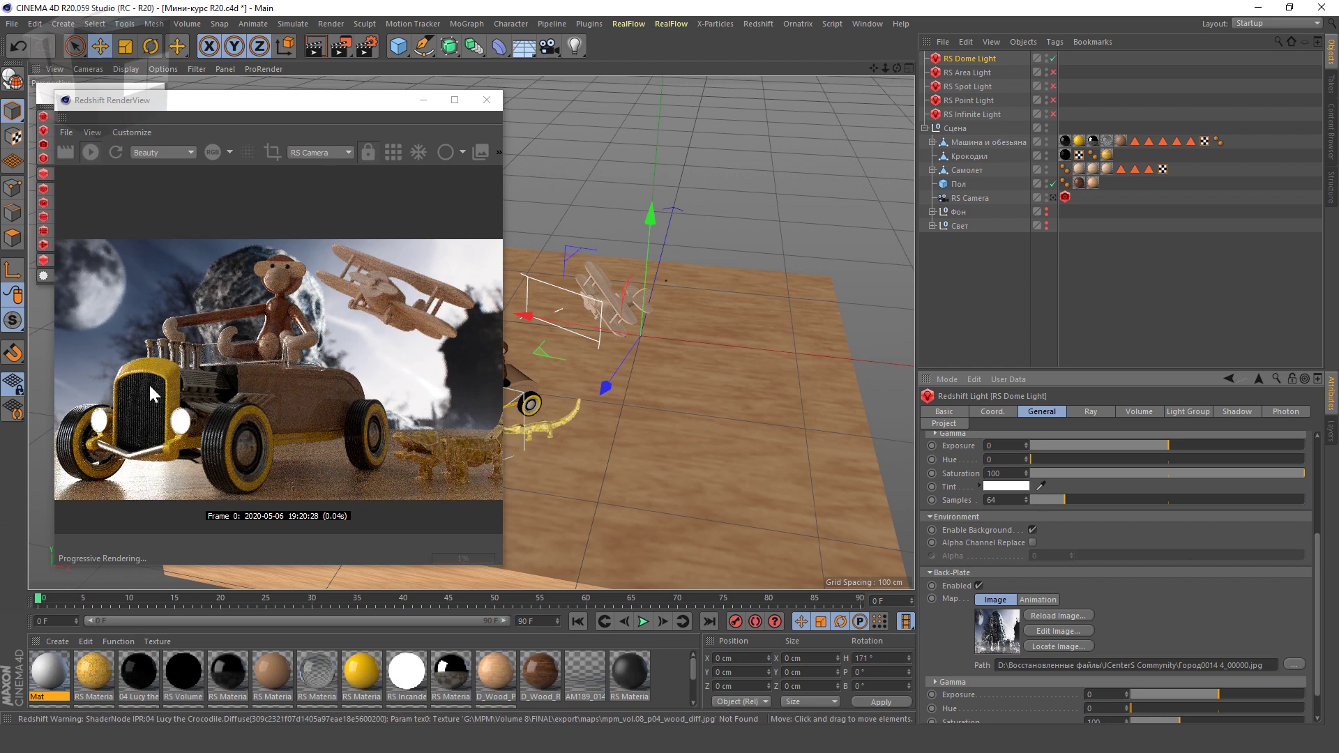
- Disable the back-plate, inspect the RS Spot Light, then reselect the RS Dome Light
left_click(1054, 196)
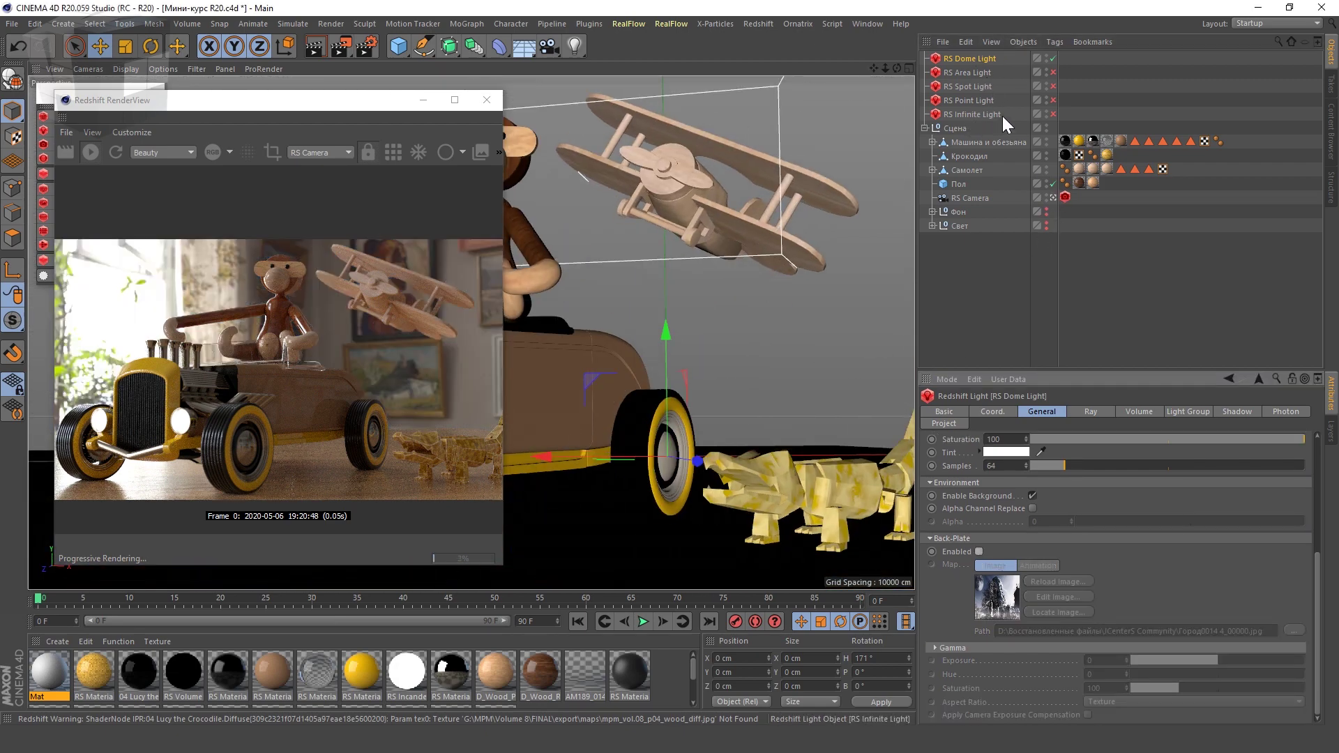
left_click(977, 73)
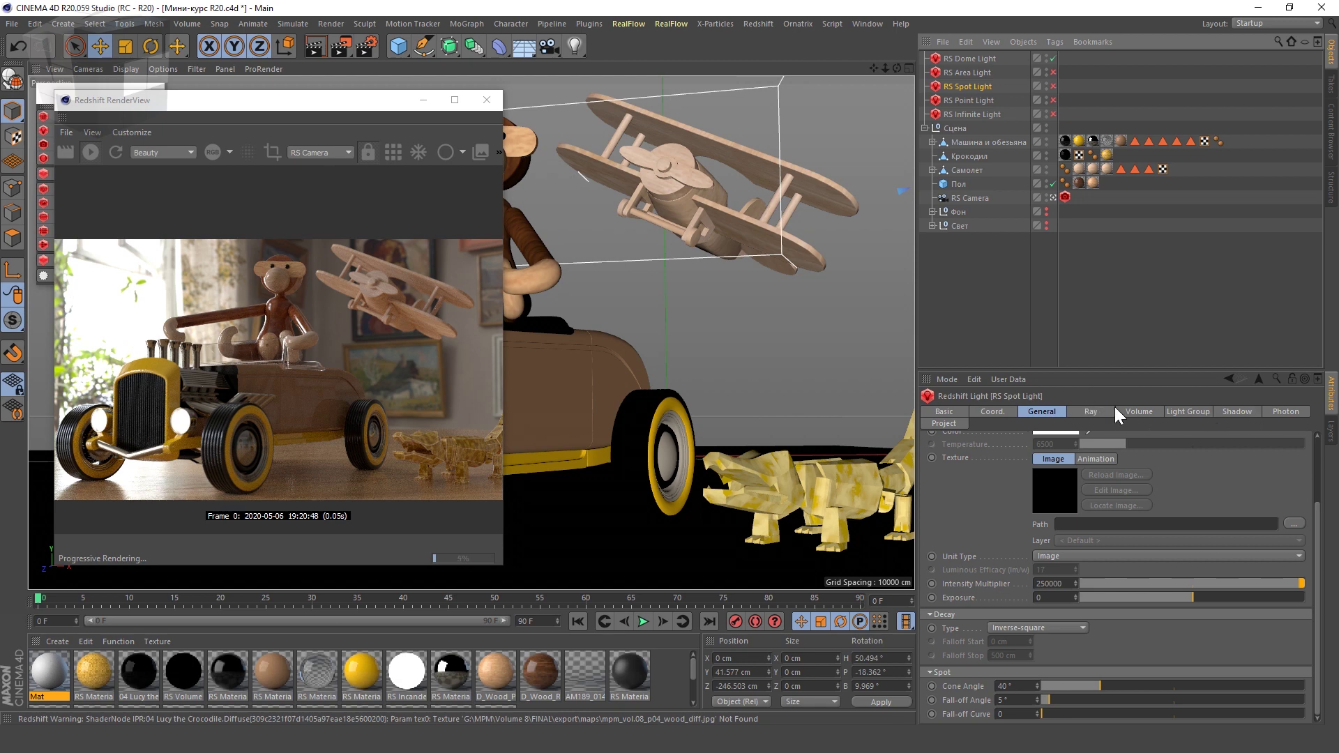
left_click(987, 58)
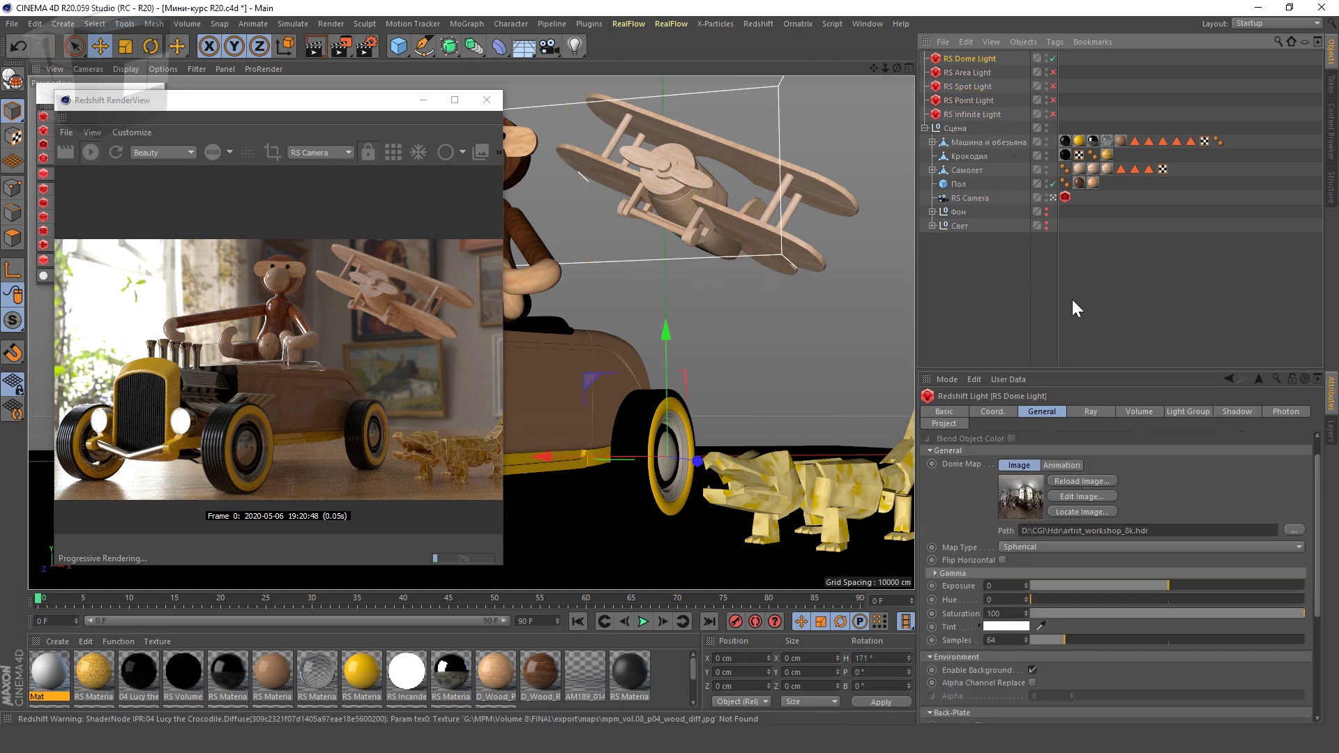
- Browse the dome light's Ray, Volume, Light Group, Shadow and Photon tabs, ending on Ray
left_click(1095, 412)
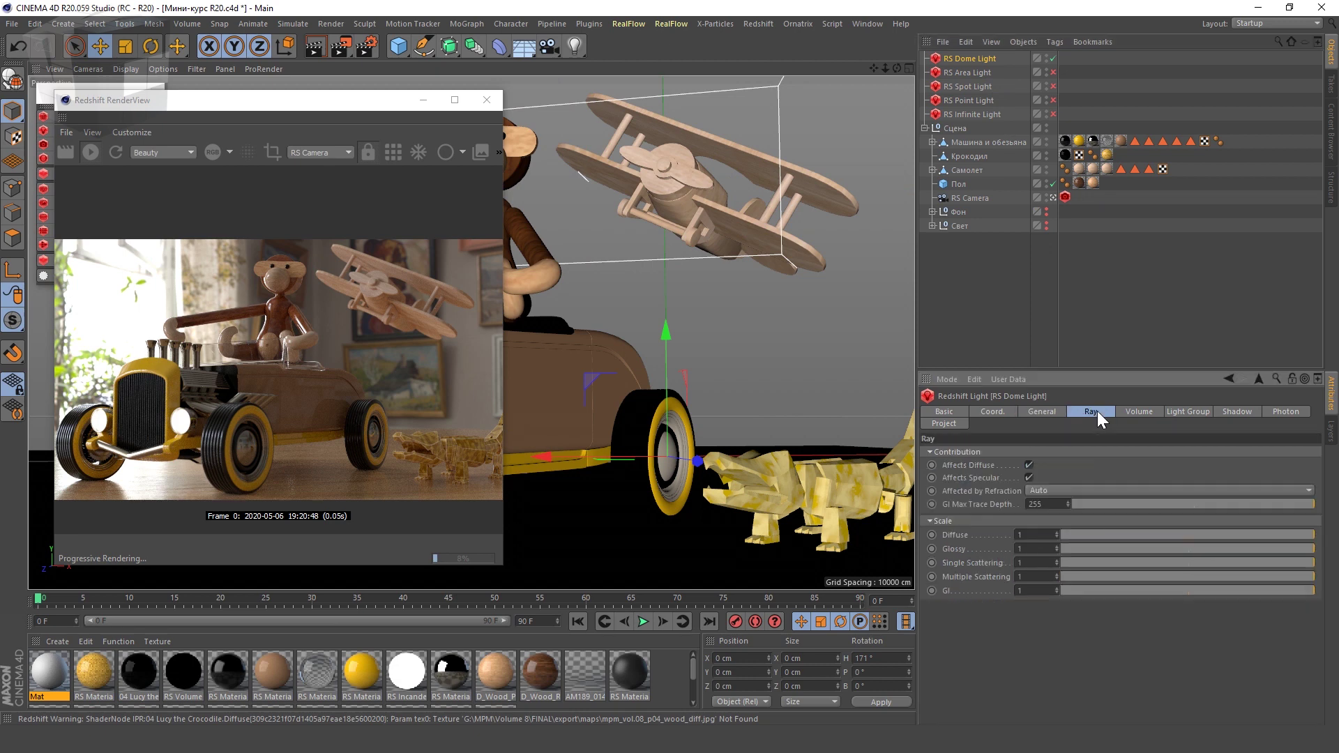
left_click(1139, 411)
left_click(1197, 412)
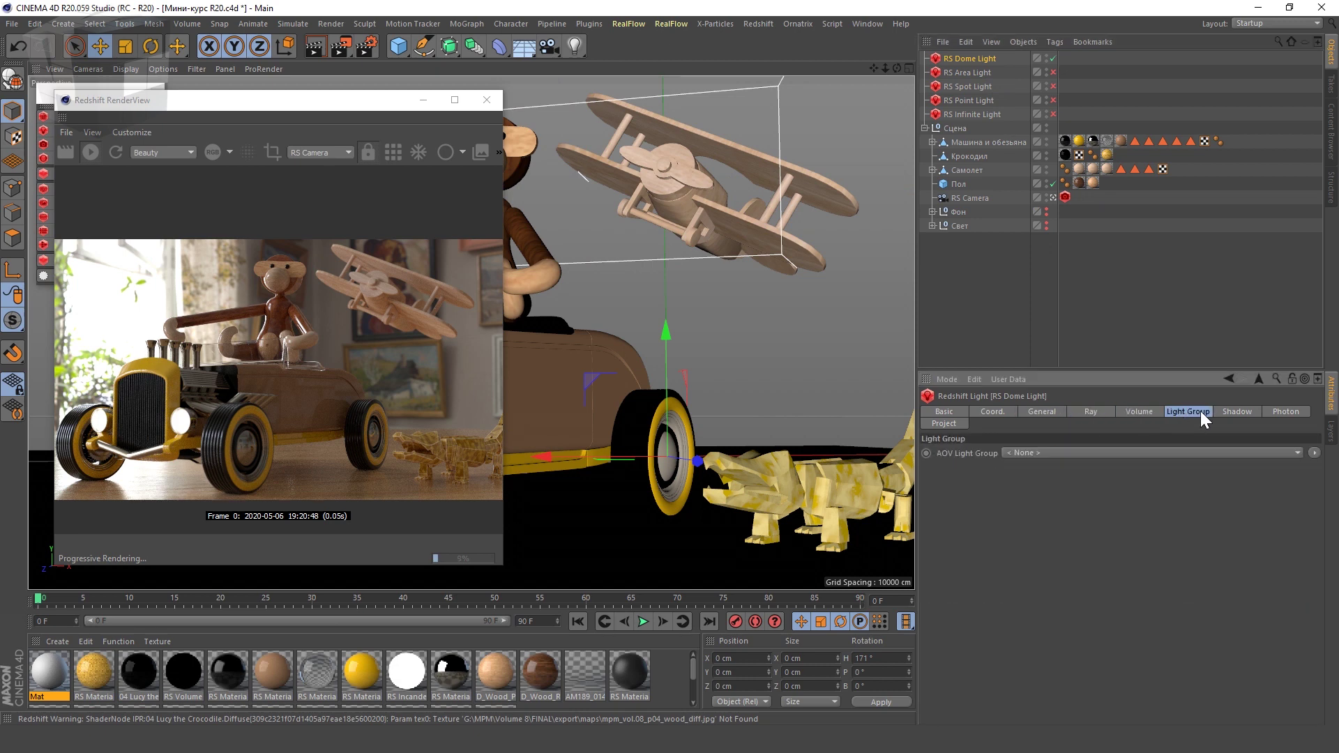
left_click(1245, 412)
left_click(1273, 413)
left_click(1090, 413)
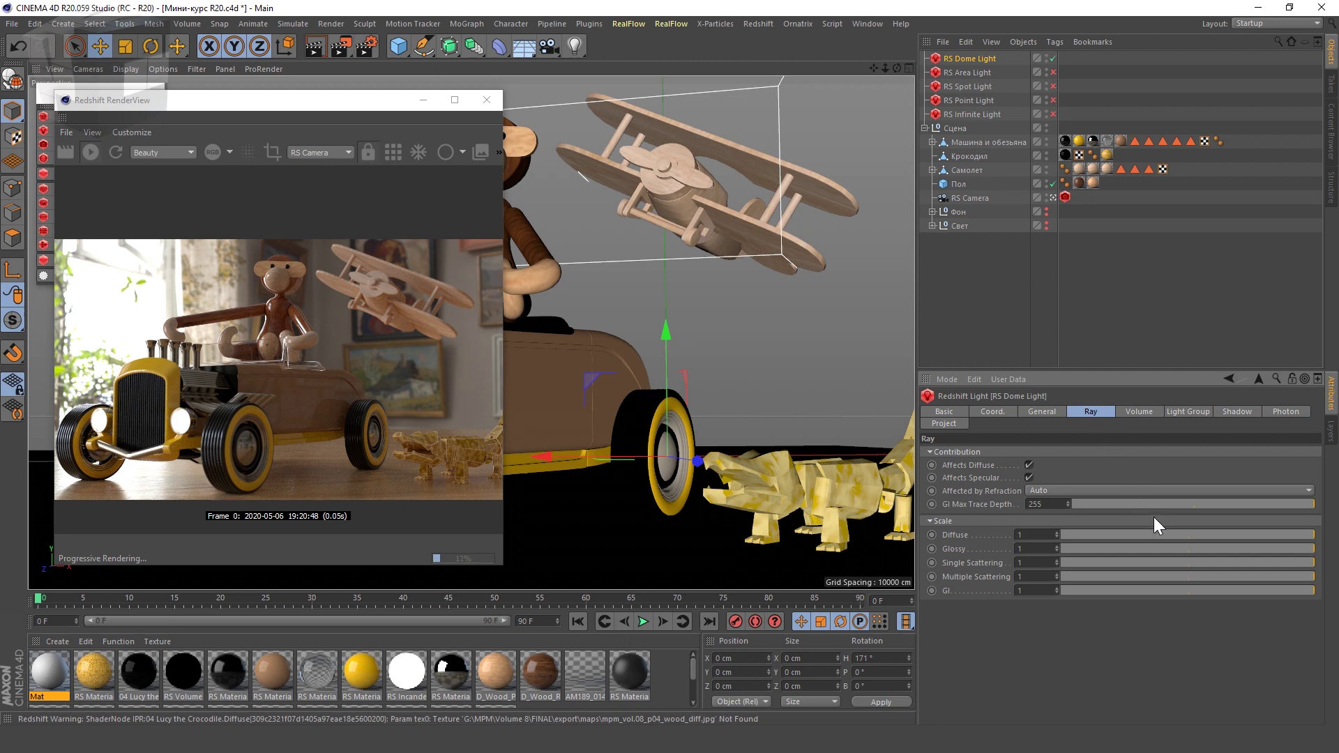
- Restore the dome light's diffuse scale to 1 and settle its glossy scale around 0.8
scroll(245, 300, "up", 2)
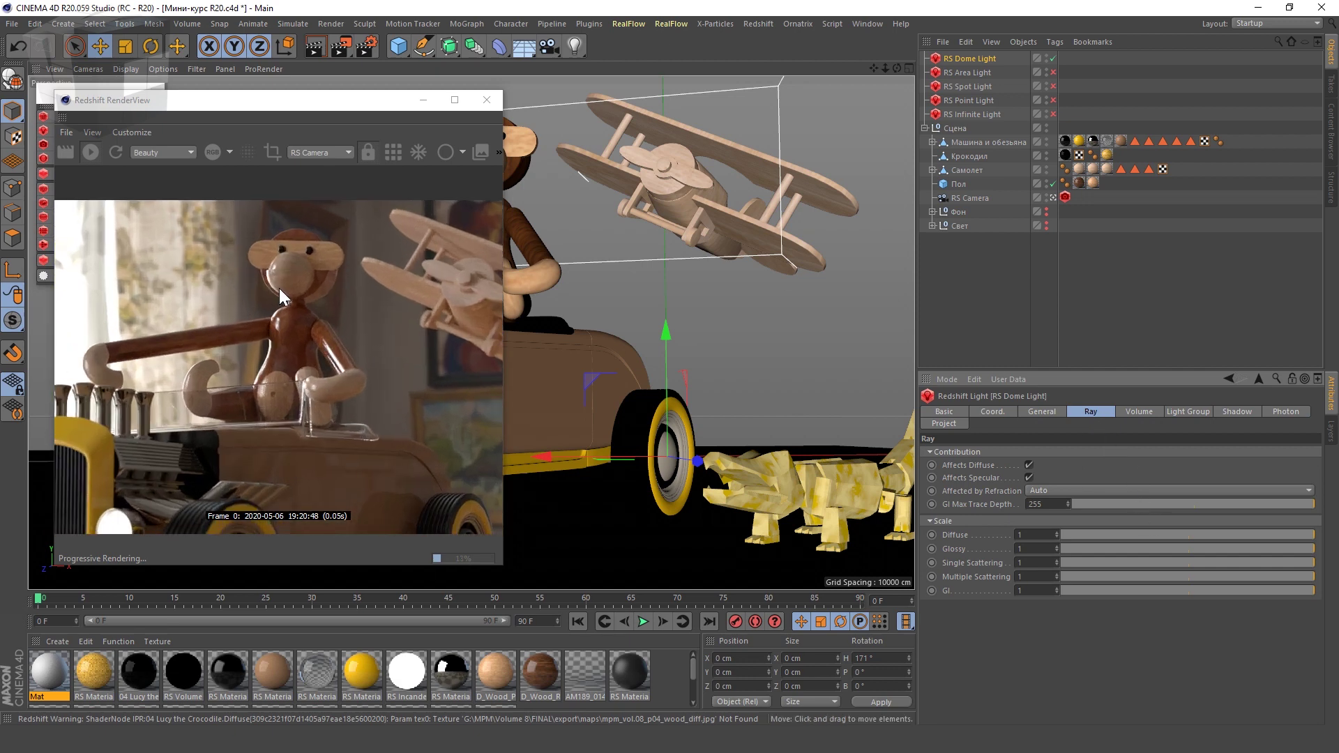
scroll(279, 287, "up", 2)
scroll(304, 304, "up", 3)
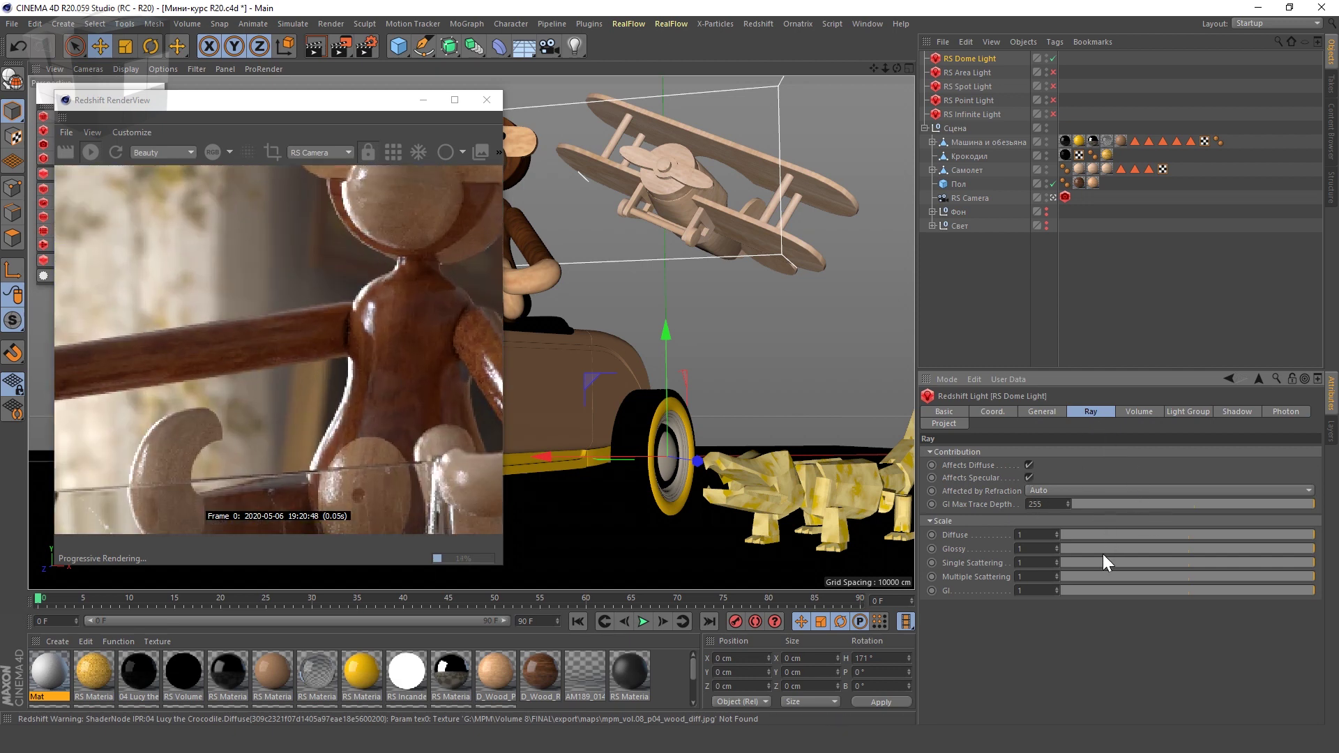
mouse_move(1103, 551)
left_mouse_down()
mouse_move(1072, 548)
mouse_move(1314, 548)
mouse_move(1060, 535)
left_mouse_up()
scroll(295, 349, "down", 5)
scroll(252, 339, "down", 3)
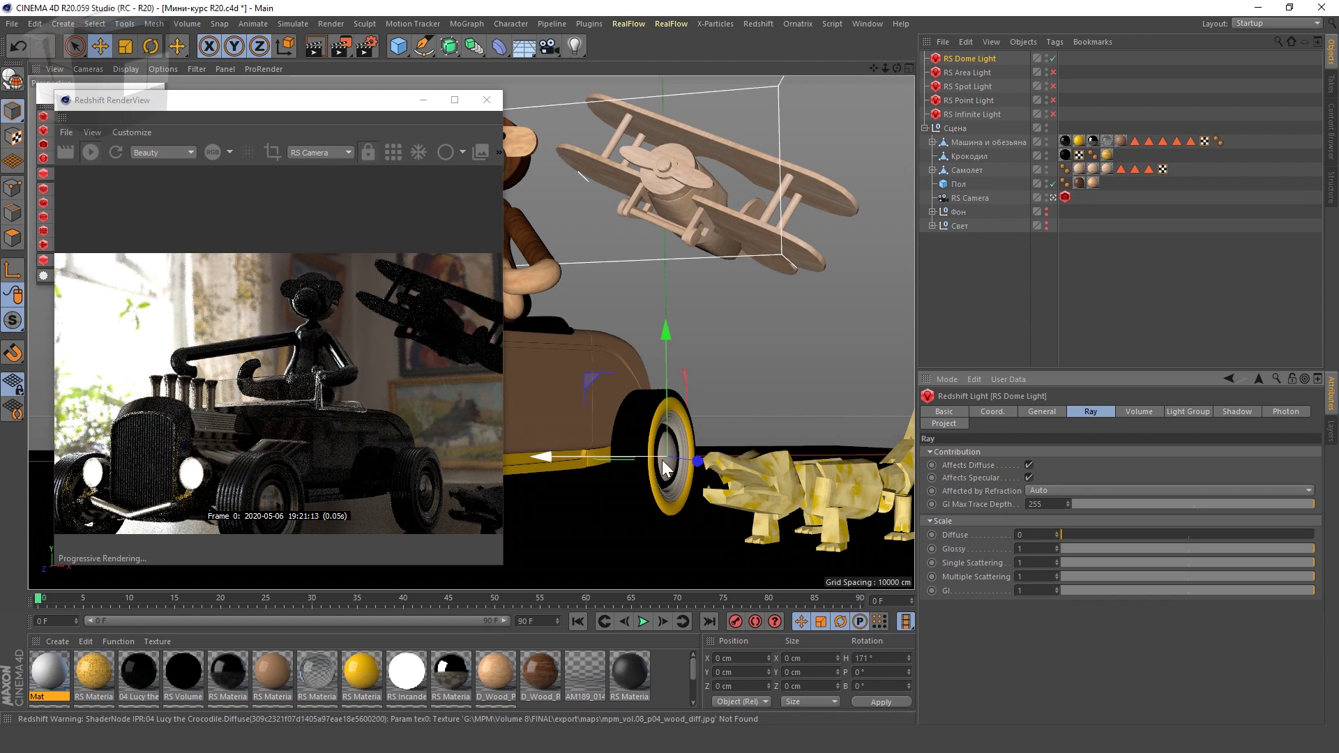
scroll(259, 325, "down", 2)
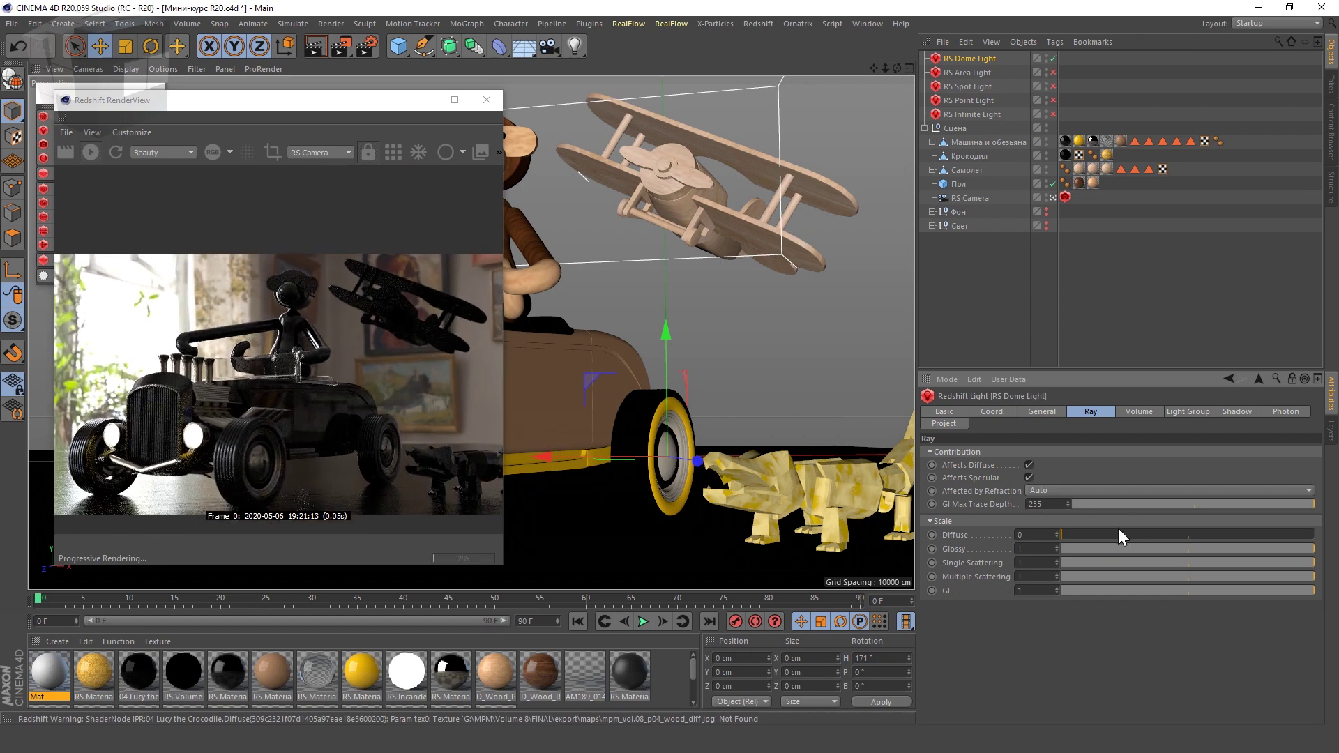
left_click_drag(1119, 535, 1314, 535)
mouse_move(1094, 548)
left_mouse_down()
mouse_move(1063, 550)
mouse_move(1318, 552)
left_mouse_up()
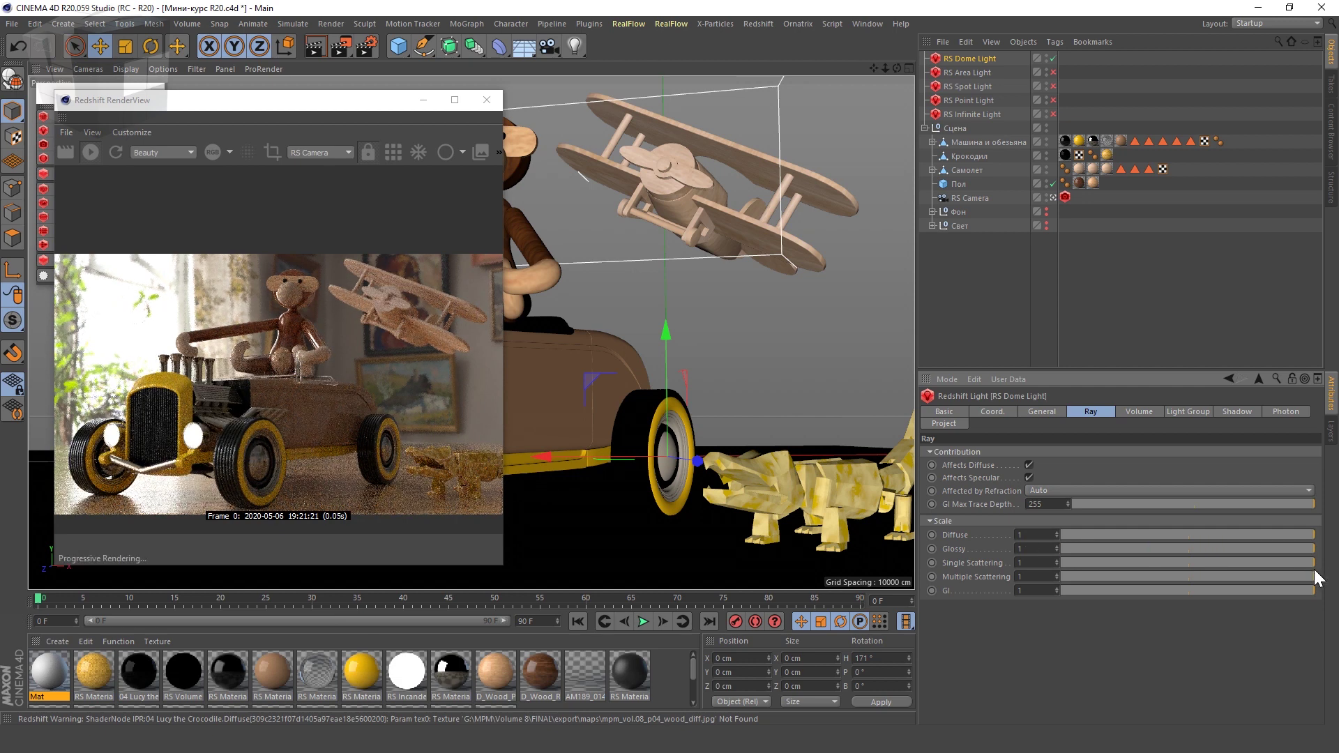
left_click_drag(1077, 548, 1032, 551)
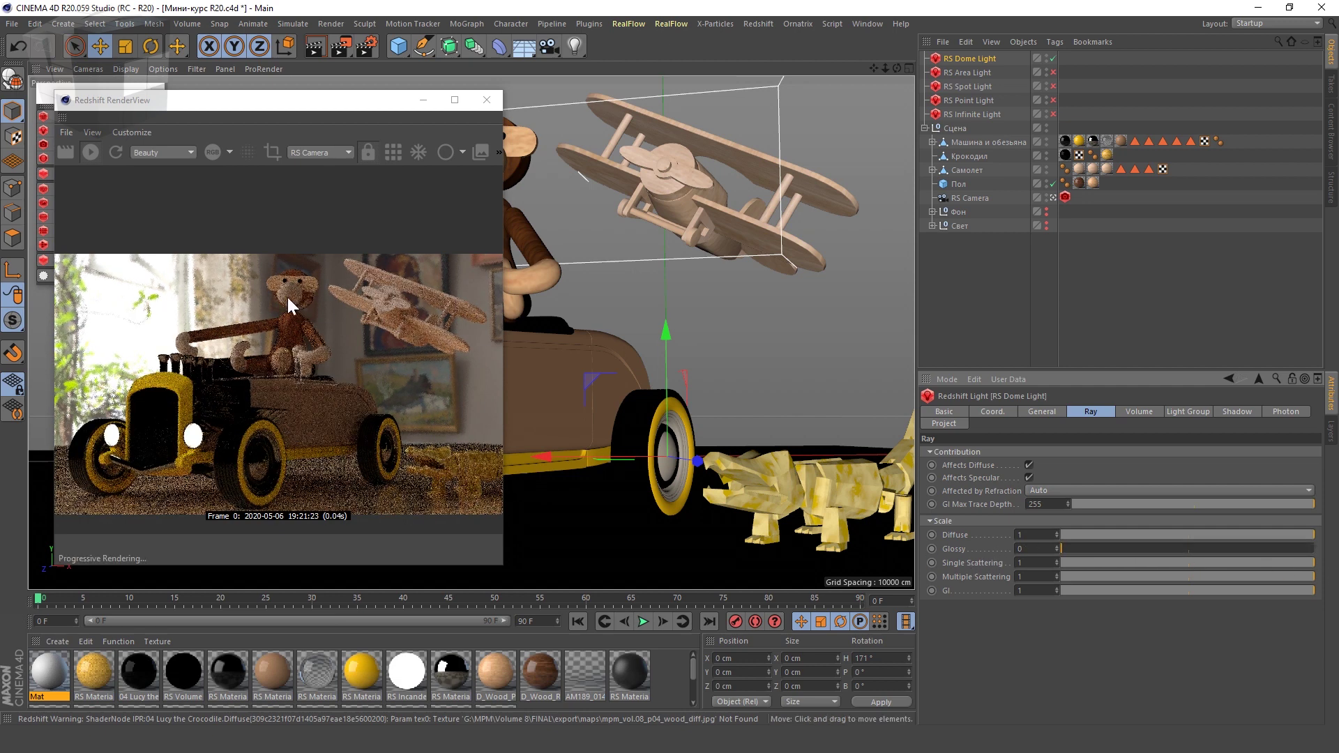
scroll(348, 425, "down", 1)
scroll(268, 407, "up", 1)
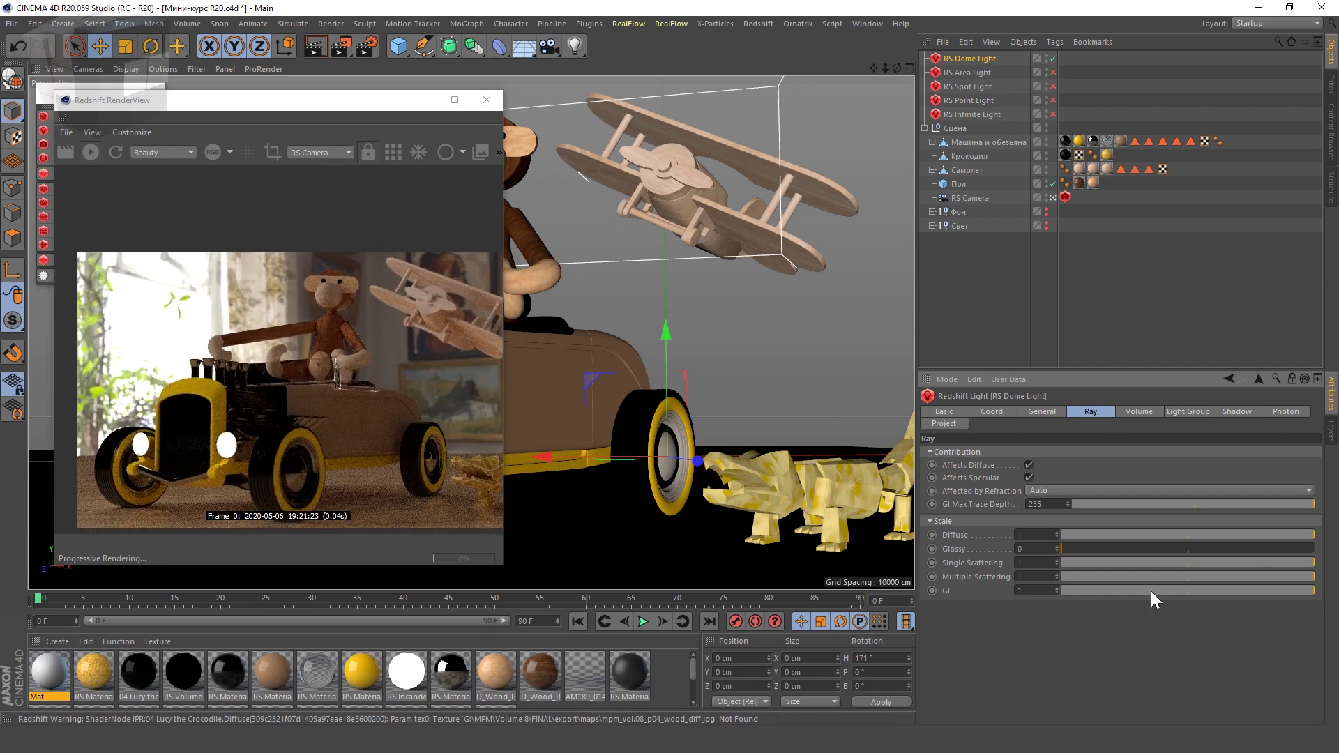
left_click_drag(1140, 549, 1274, 549)
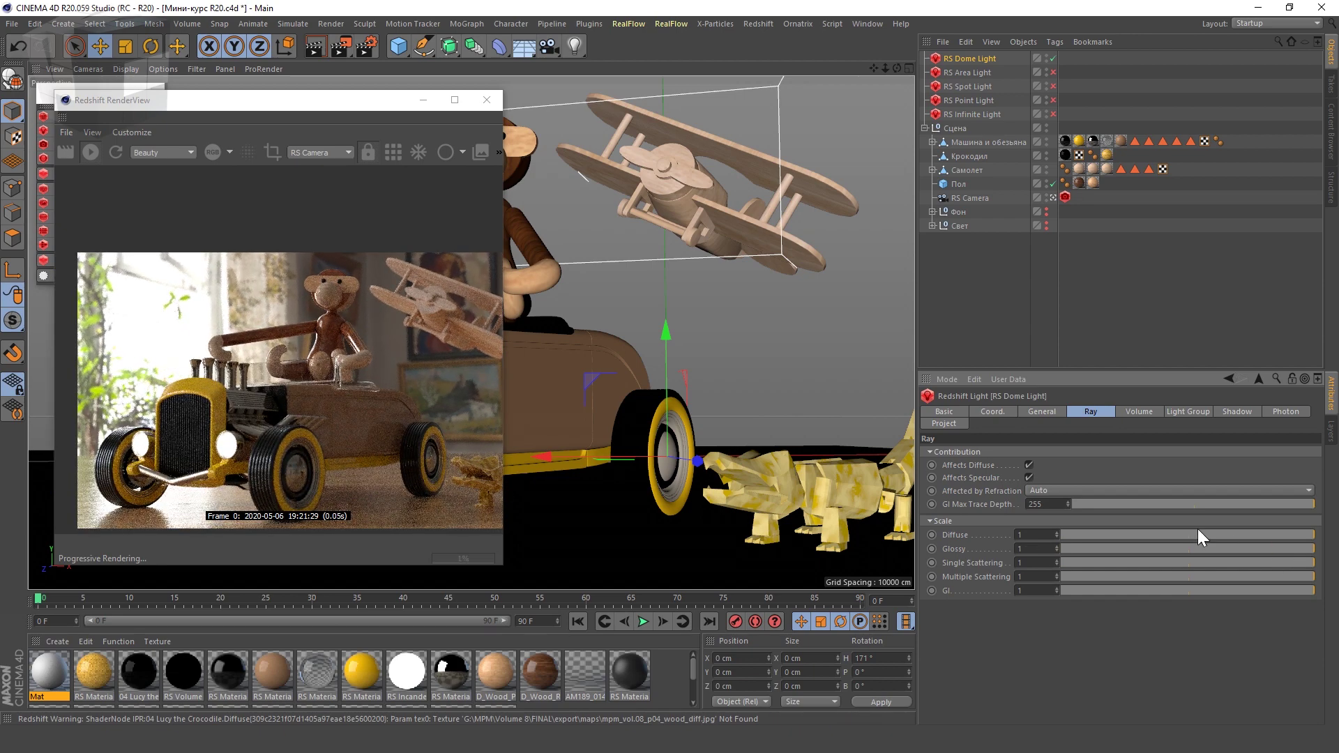
- Set the dome light's volume contribution to 0.448 and return to the perspective view
left_click(1141, 412)
left_click_drag(1067, 455, 1174, 455)
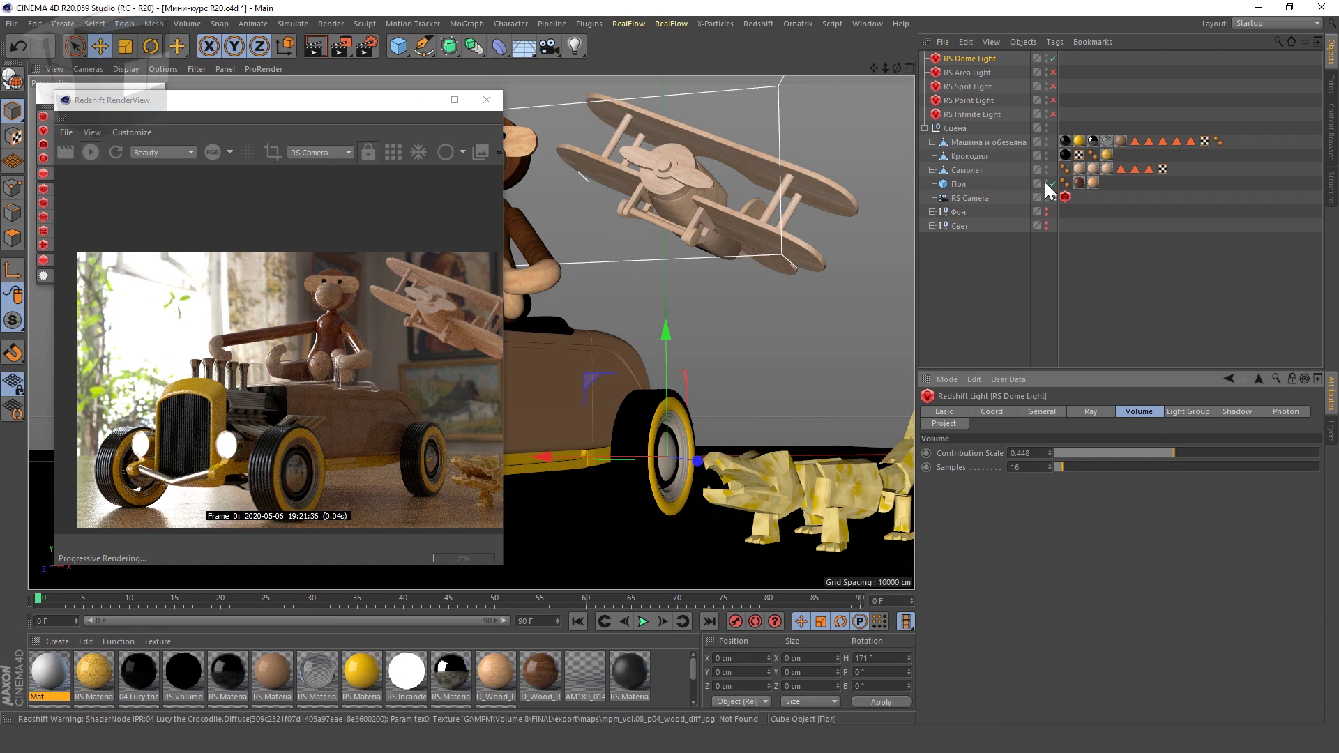
left_click(1053, 197)
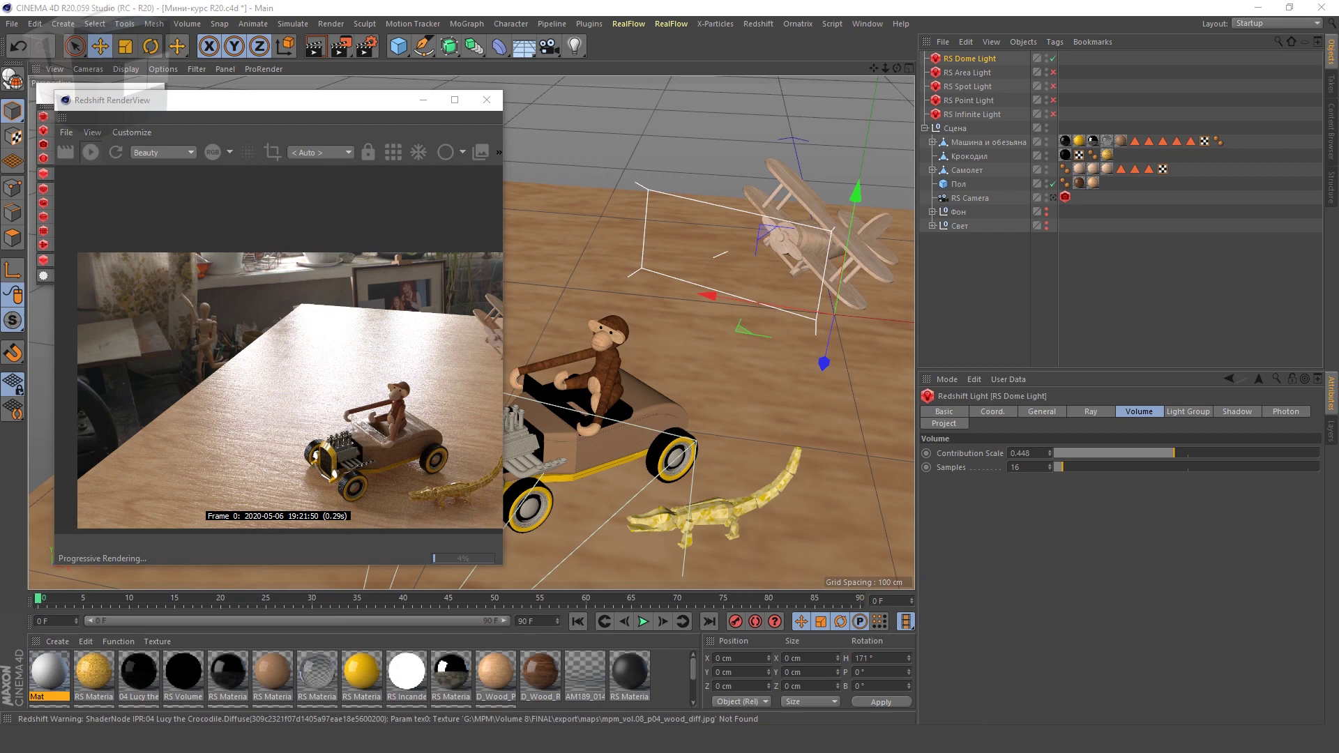
- Enable the RS Area Light and rotate and move it to face the car
left_click(1054, 72)
left_click(967, 71)
key("r")
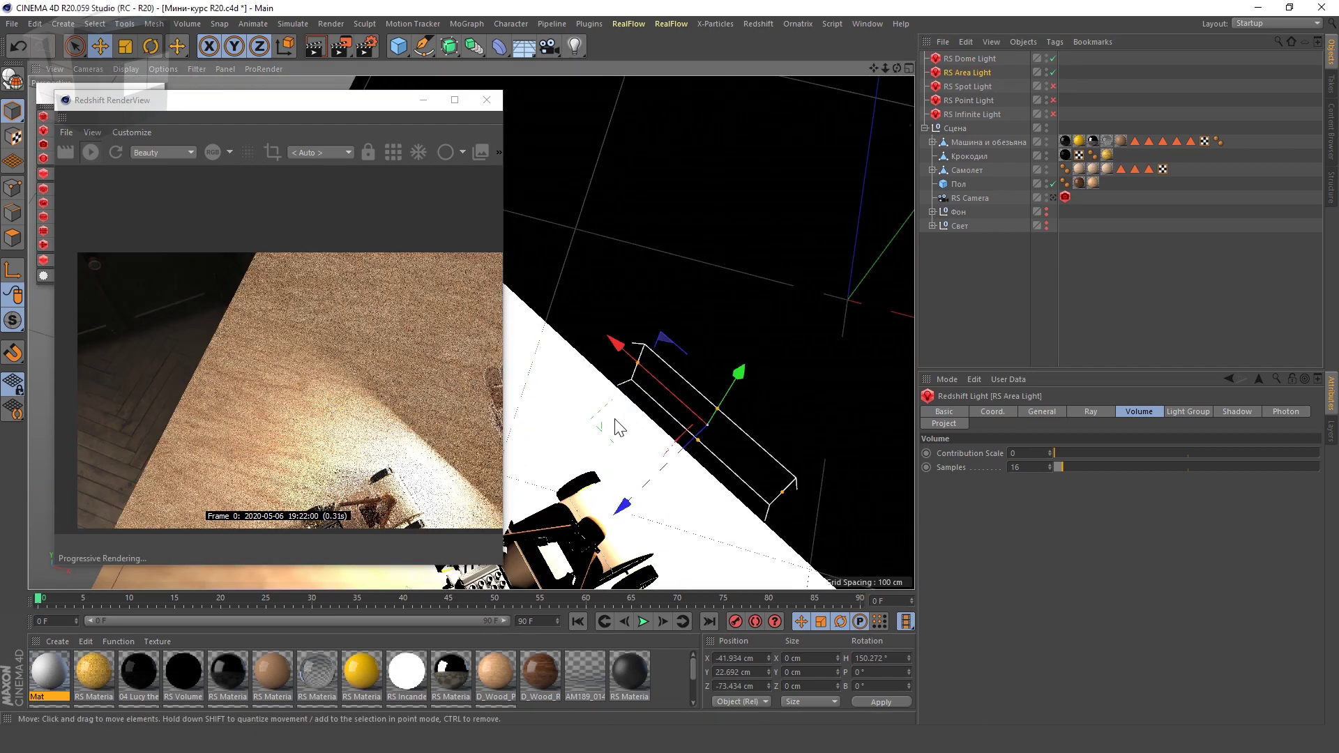
left_click(328, 152)
left_click(317, 176)
mouse_move(628, 362)
left_mouse_down()
mouse_move(746, 466)
mouse_move(798, 463)
left_mouse_up()
key("e")
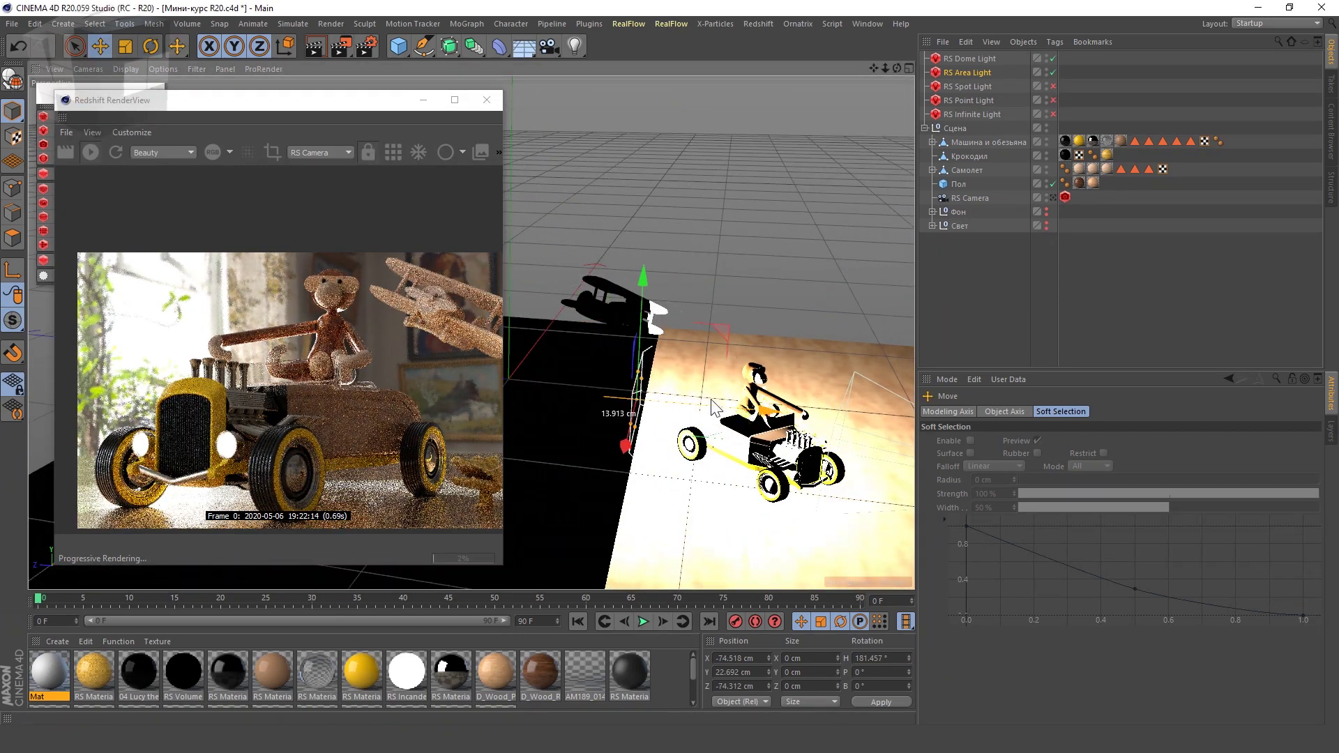
mouse_move(697, 404)
left_mouse_down()
mouse_move(671, 438)
mouse_move(704, 460)
left_mouse_up()
- Lower the area light's intensity multiplier to 41.82 and duplicate it at another angle
left_click(976, 72)
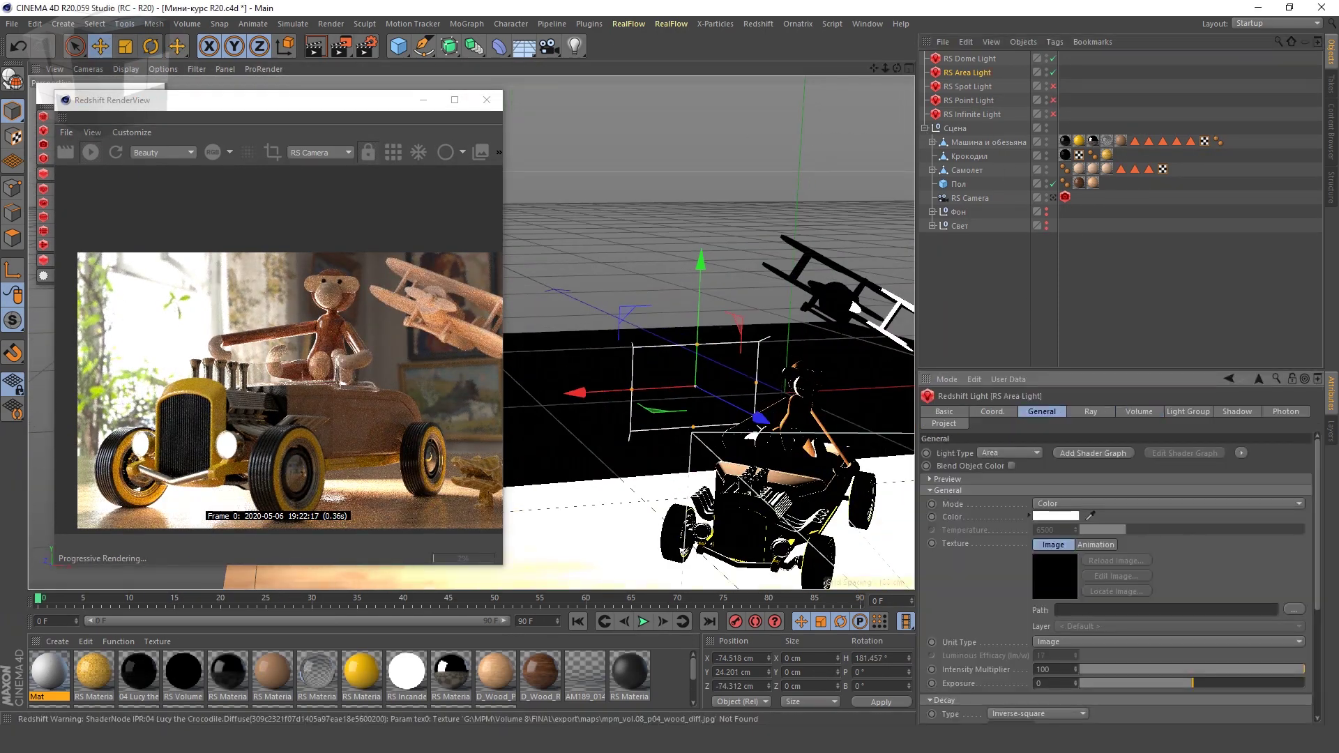
left_click(1174, 666)
mouse_move(572, 413)
left_mouse_down("alt")
mouse_move(635, 332)
mouse_move(668, 376)
mouse_move(687, 370)
mouse_move(733, 436)
mouse_move(686, 428)
mouse_move(671, 355)
mouse_move(628, 359)
mouse_move(718, 341)
left_mouse_up("alt")
key("r")
key("e")
- Raise RS Area Light.1 higher and dim its intensity to 10.34
left_click(648, 322)
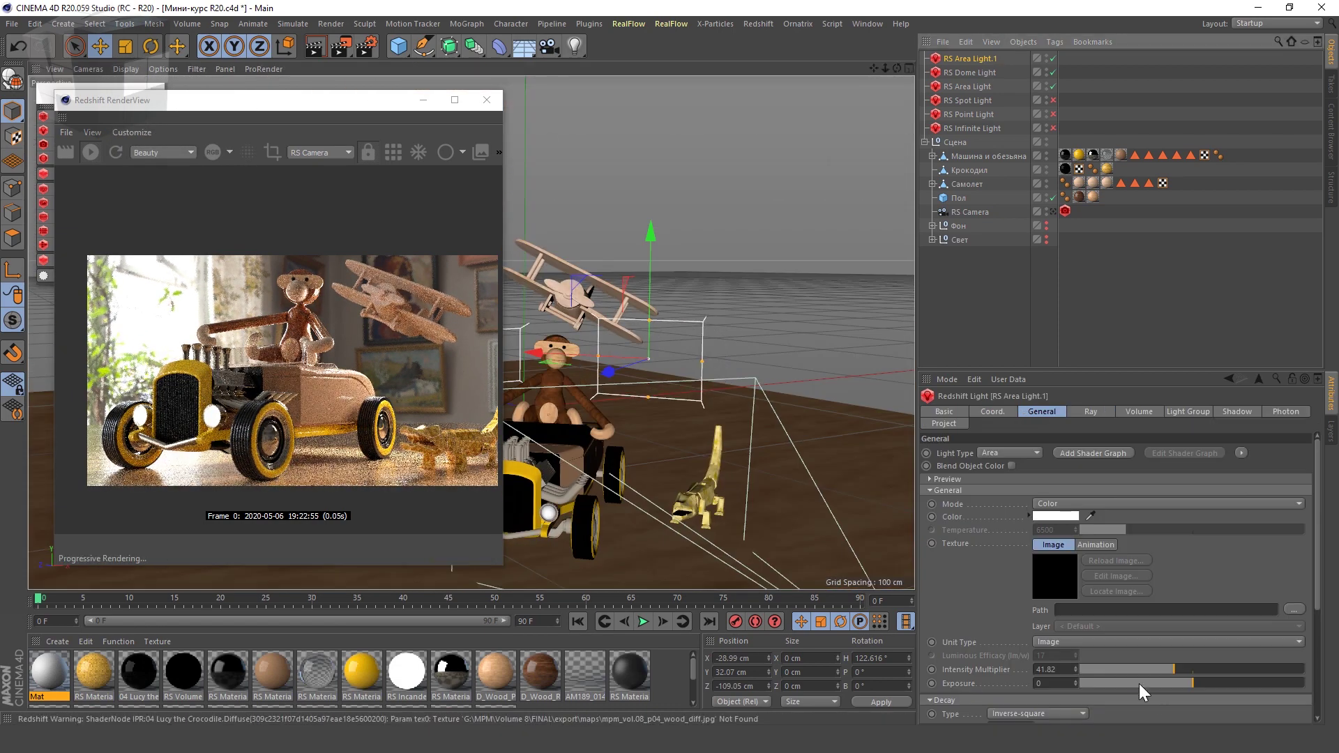
mouse_move(643, 336)
left_mouse_down()
mouse_move(654, 262)
mouse_move(653, 316)
left_mouse_up()
left_click_drag(1130, 670, 1103, 669)
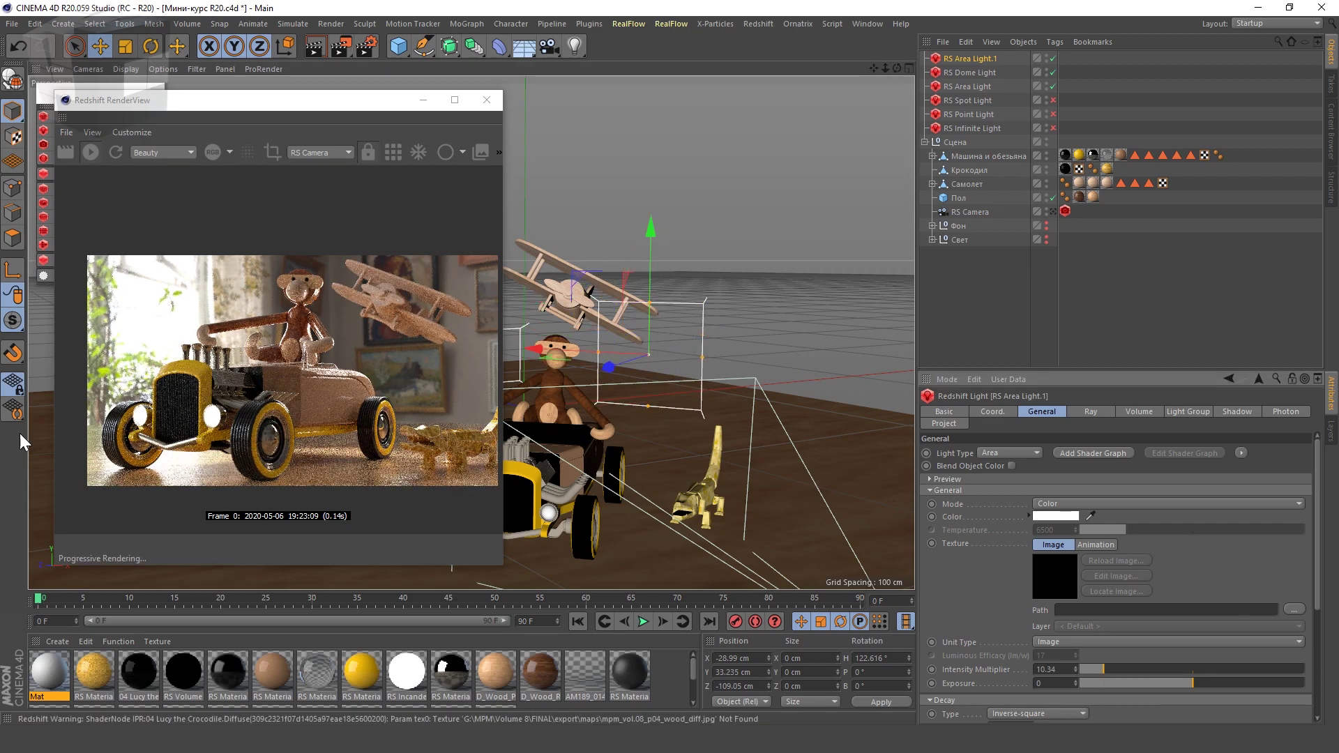
- Enable the RS Point Light, lower its intensity toward 289, and place it by the monkey
left_click(1053, 114)
left_click(969, 114)
left_click_drag(553, 439, 698, 419, "alt")
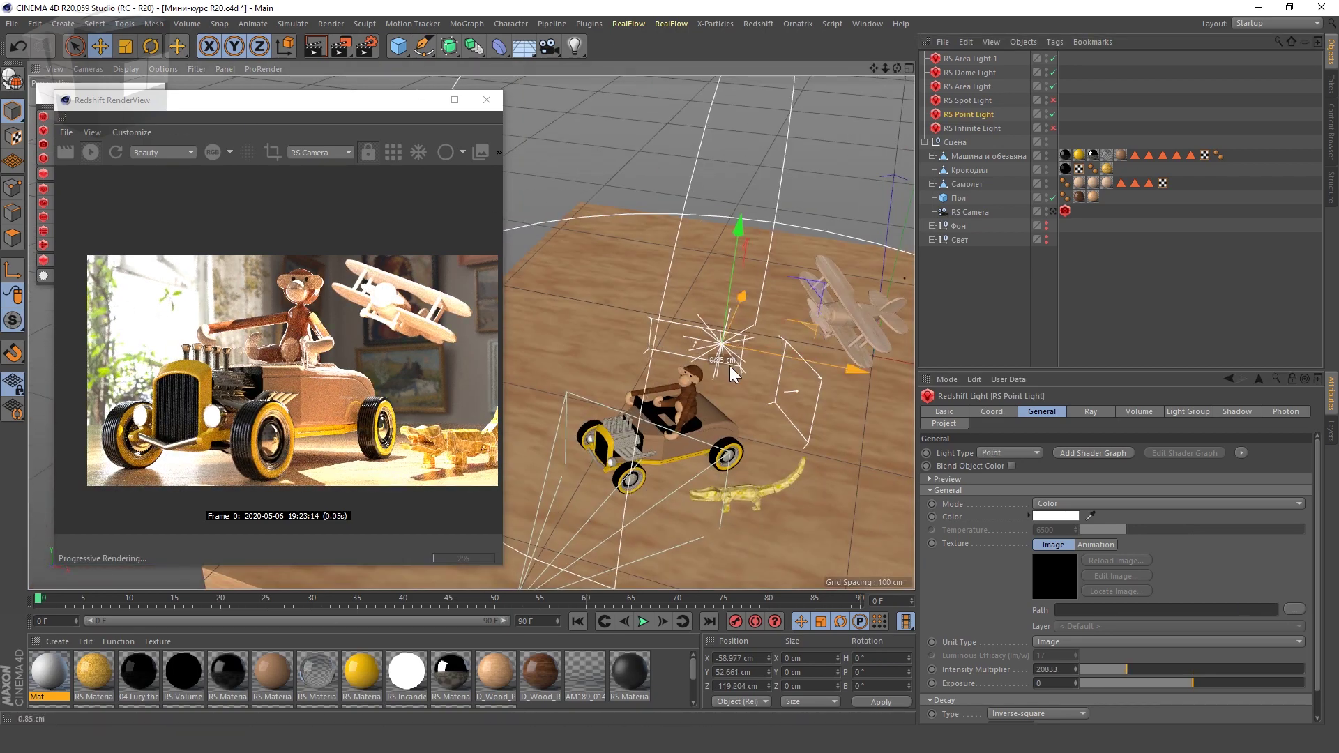
left_click_drag(1090, 670, 1083, 670)
scroll(693, 285, "up", 5)
mouse_move(685, 417)
left_mouse_down("alt")
mouse_move(693, 284)
mouse_move(634, 356)
mouse_move(618, 220)
mouse_move(670, 265)
left_mouse_up("alt")
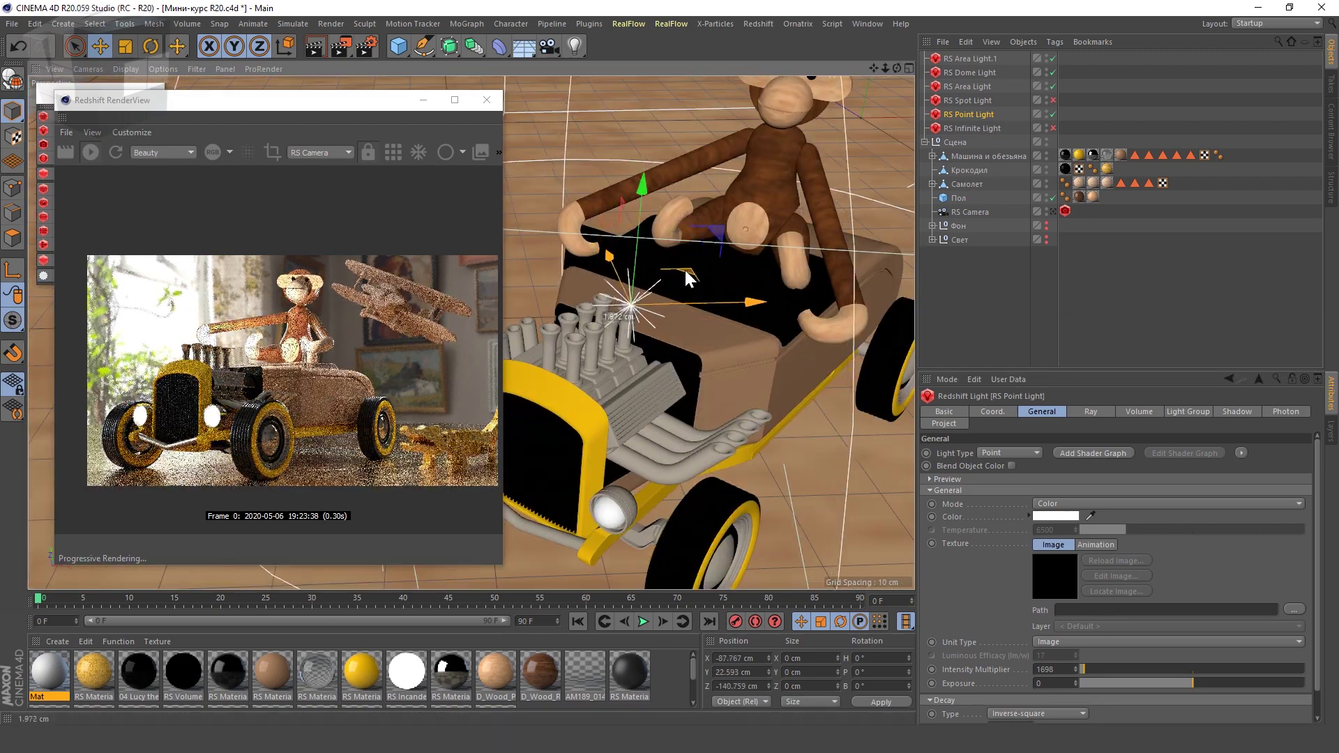
left_click_drag(1083, 670, 1076, 675)
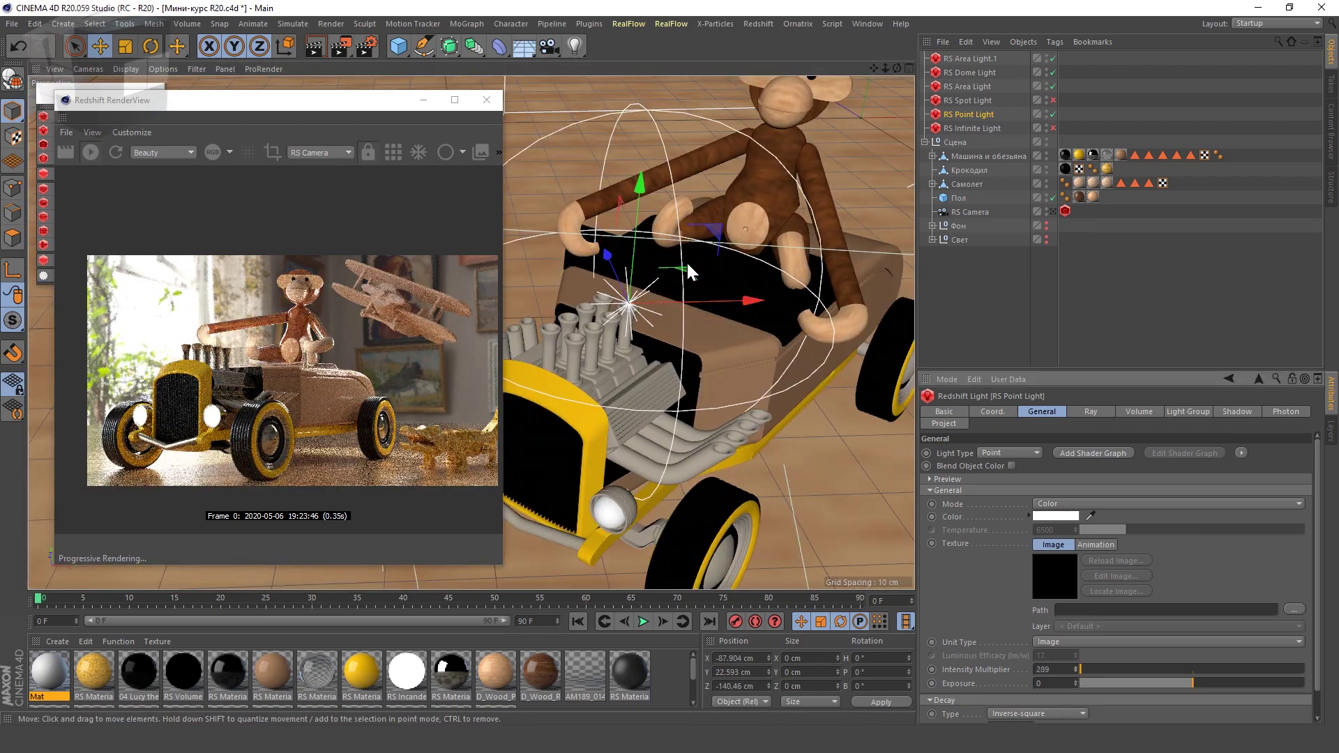
mouse_move(683, 267)
left_mouse_down()
mouse_move(731, 317)
mouse_move(656, 348)
mouse_move(568, 306)
left_mouse_up()
left_click_drag(530, 359, 556, 339, "alt")
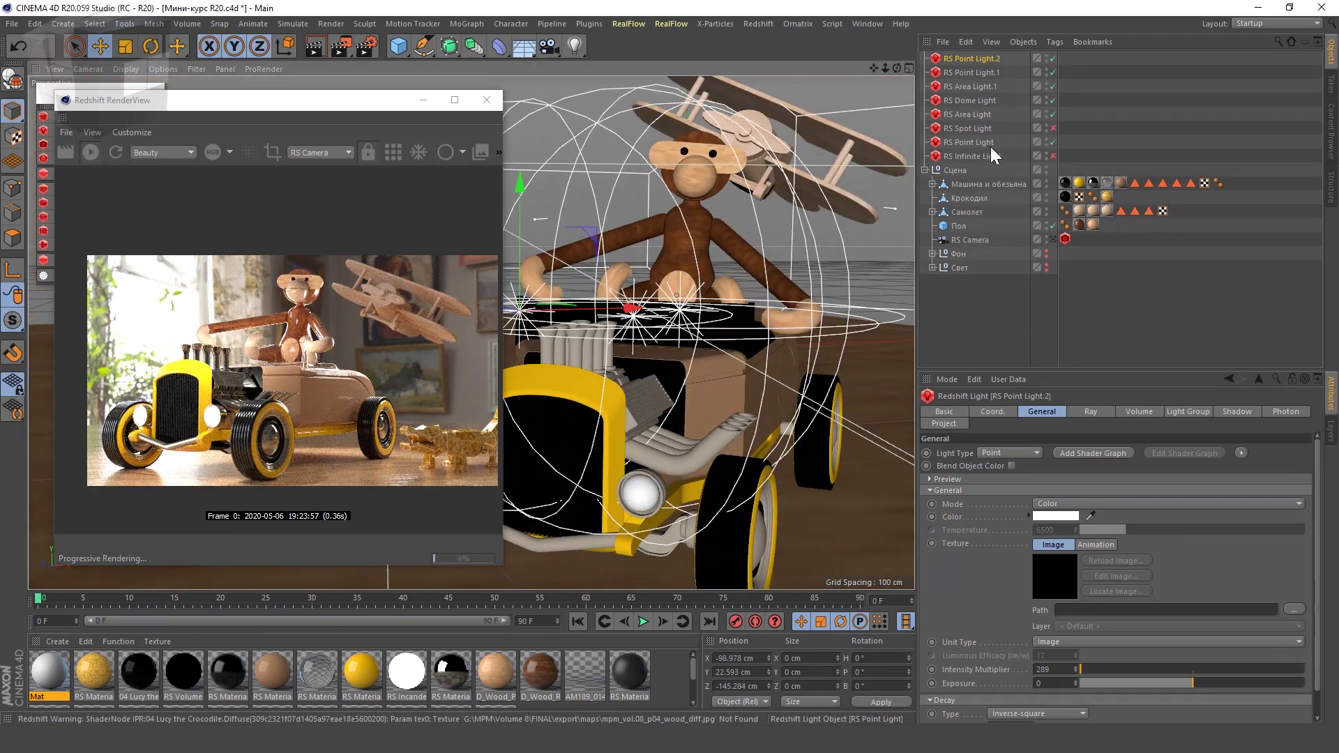
- Set the RS Dome Light's heading to -56°, disable it, and view through the RS Camera
left_click(970, 101)
left_click_drag(1170, 454, 1170, 502)
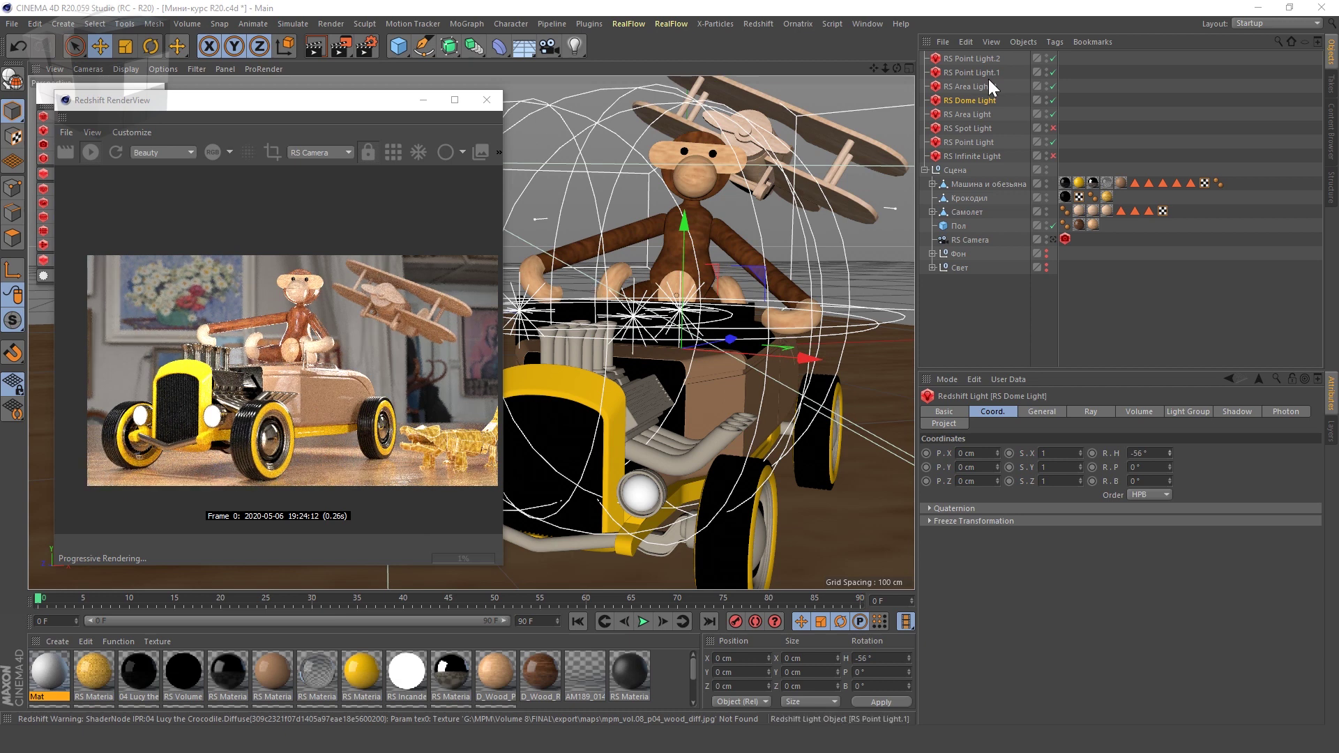
left_click(1053, 99)
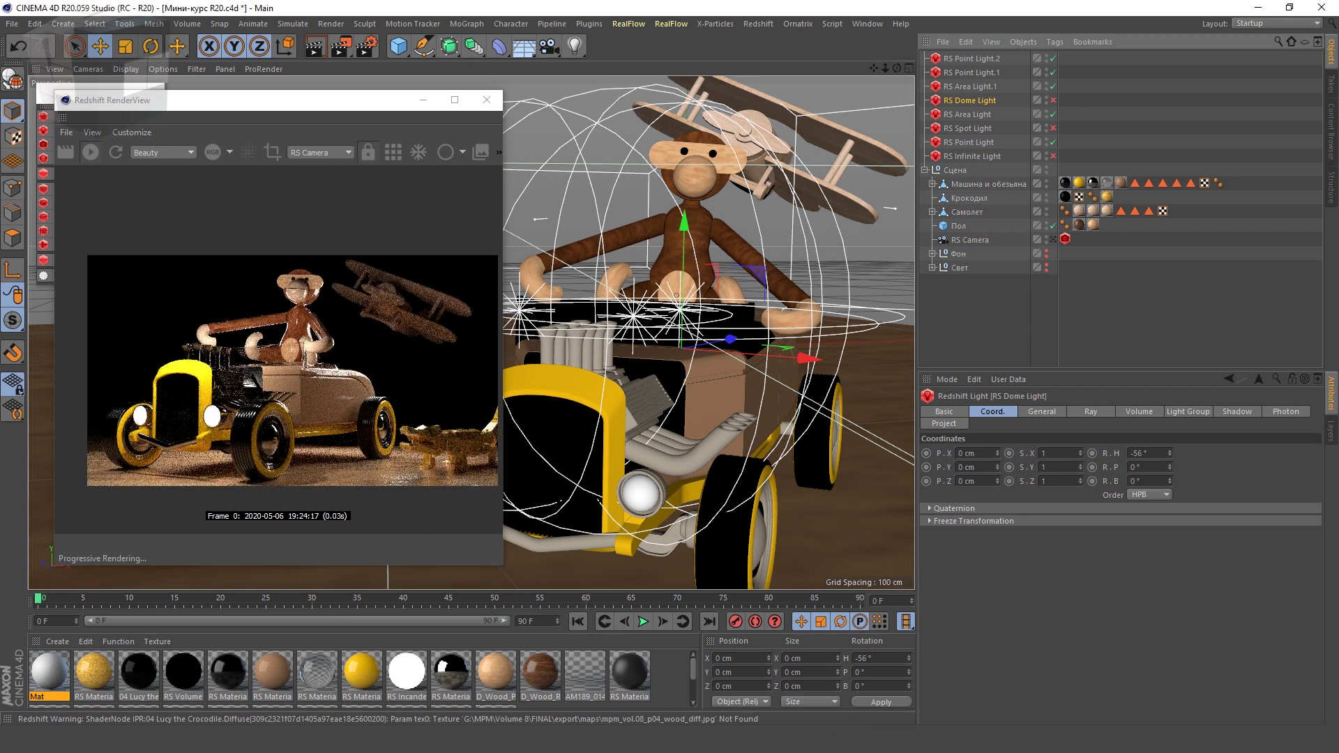
left_click(1052, 239)
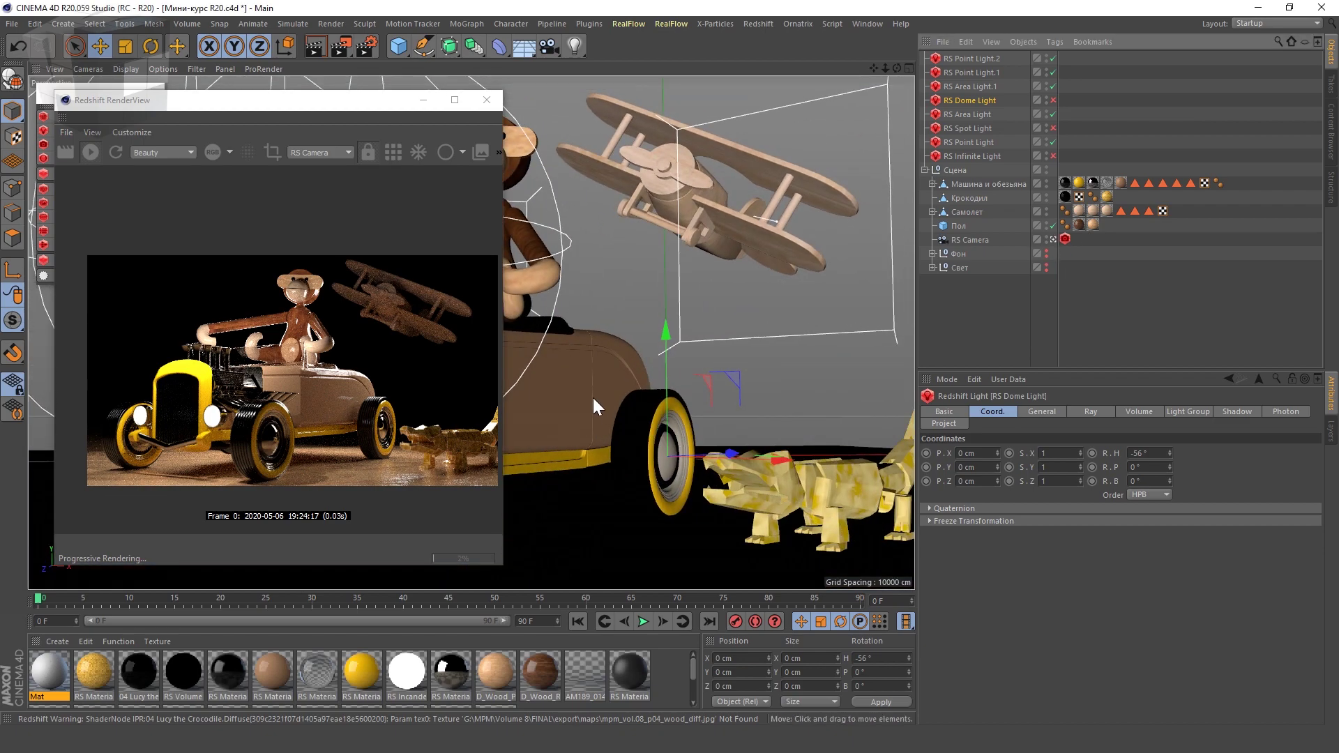
mouse_move(593, 398)
left_mouse_down("alt")
mouse_move(623, 414)
mouse_move(560, 415)
mouse_move(625, 405)
left_mouse_up("alt")
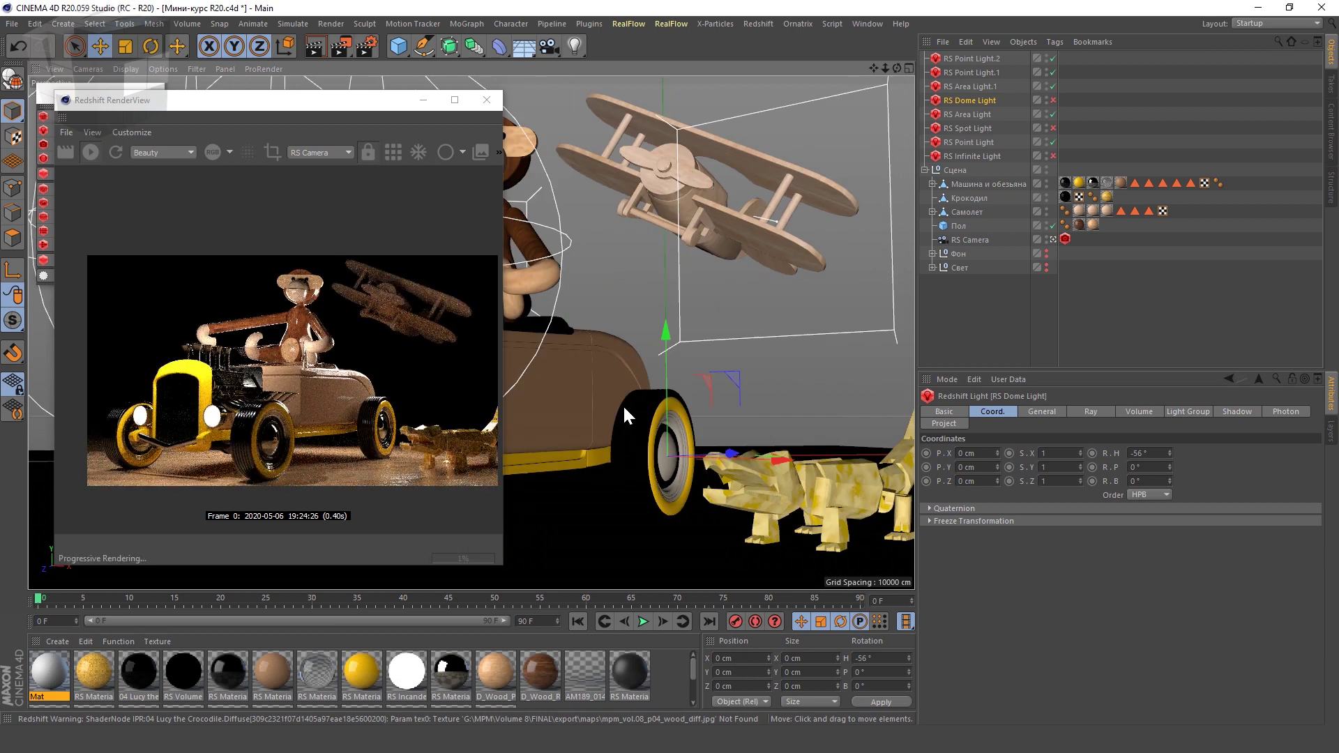
- Disable the extra area and point lights, show the Фон background, and open RenderView Post Effects
left_click(1048, 268)
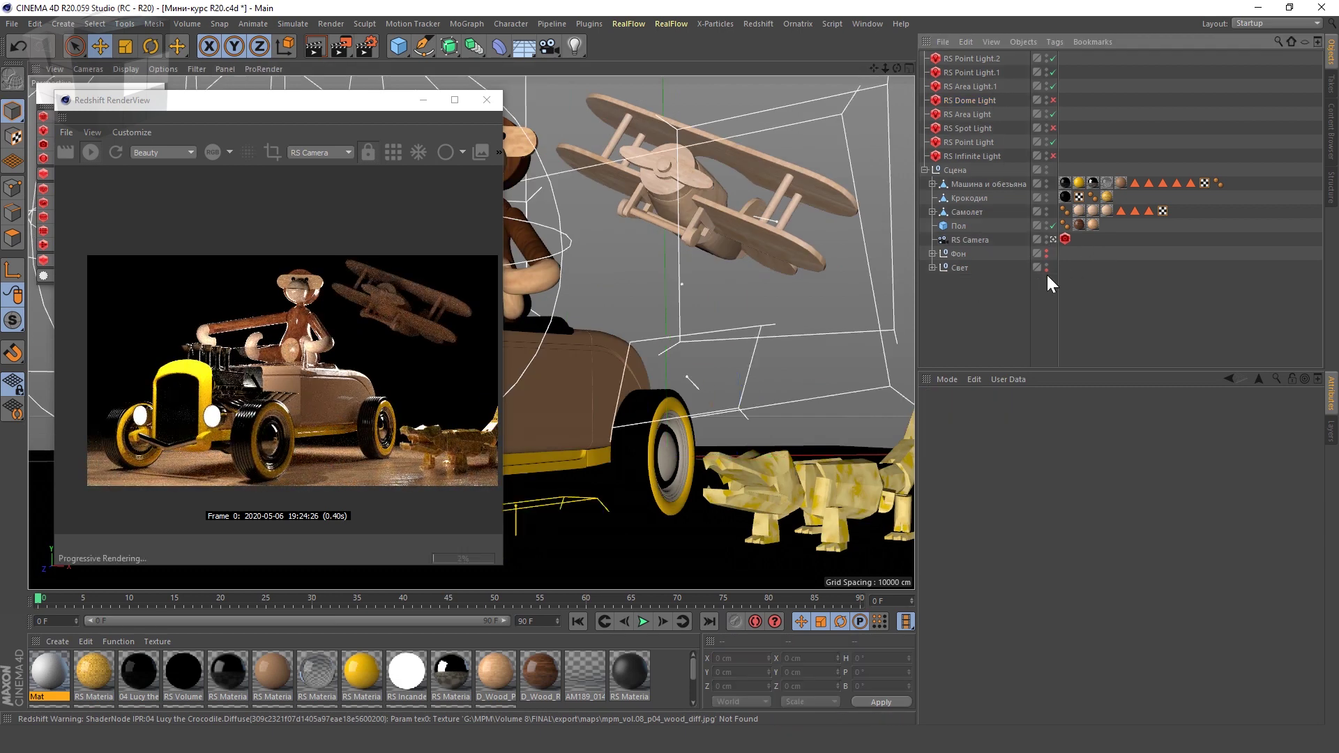
left_click_drag(1053, 59, 1053, 142)
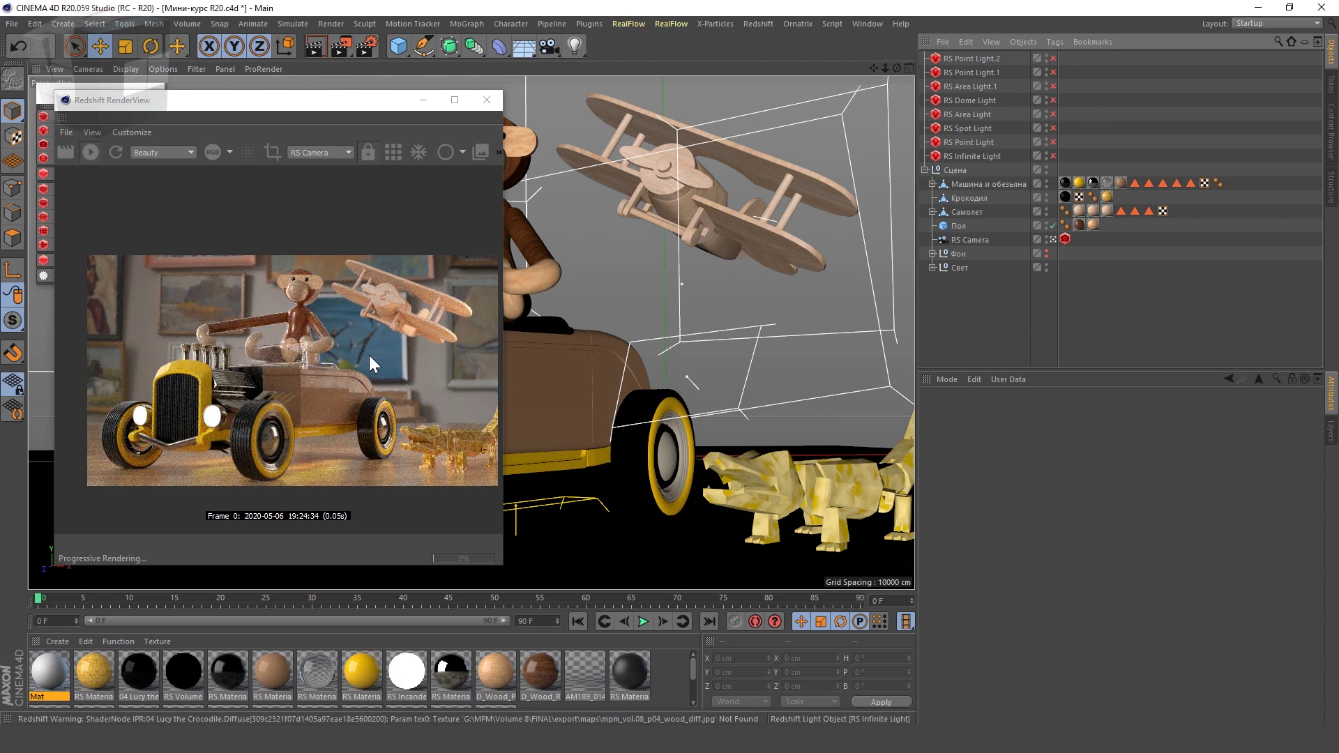
left_click(1046, 254)
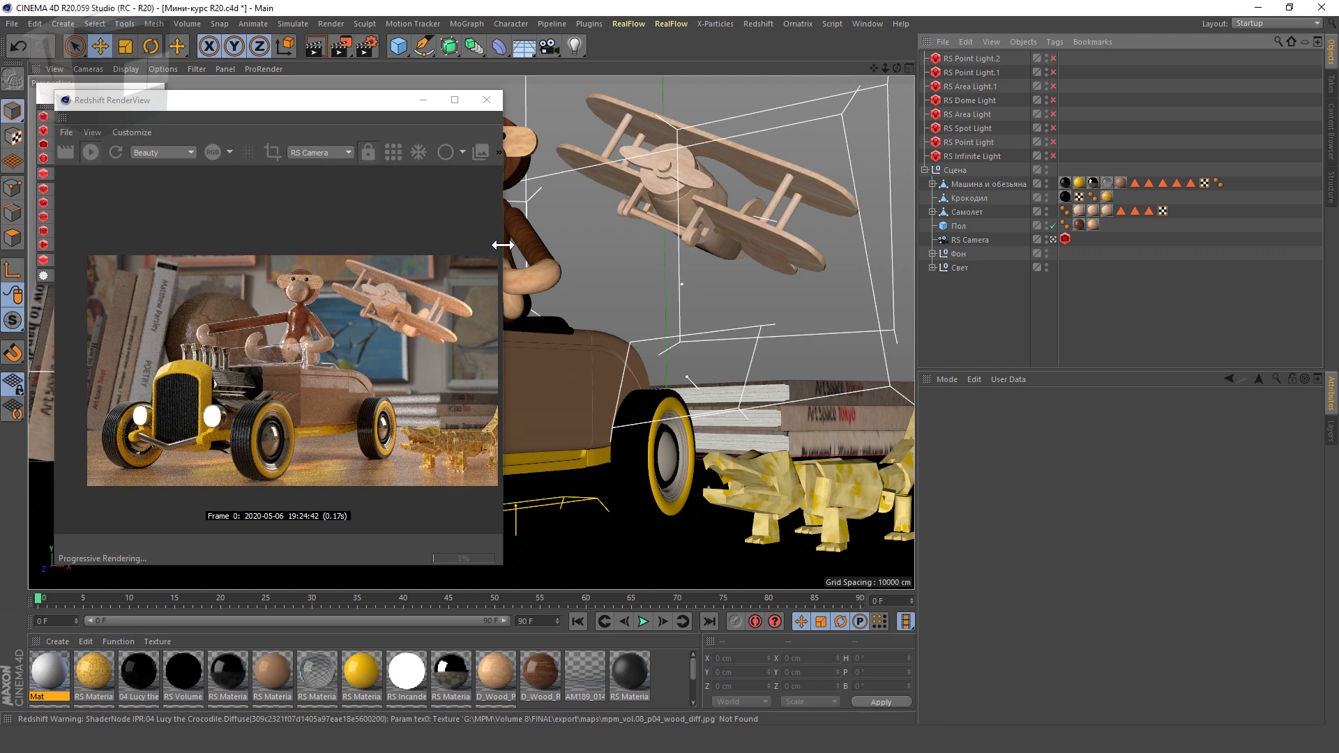
left_click_drag(504, 245, 565, 251)
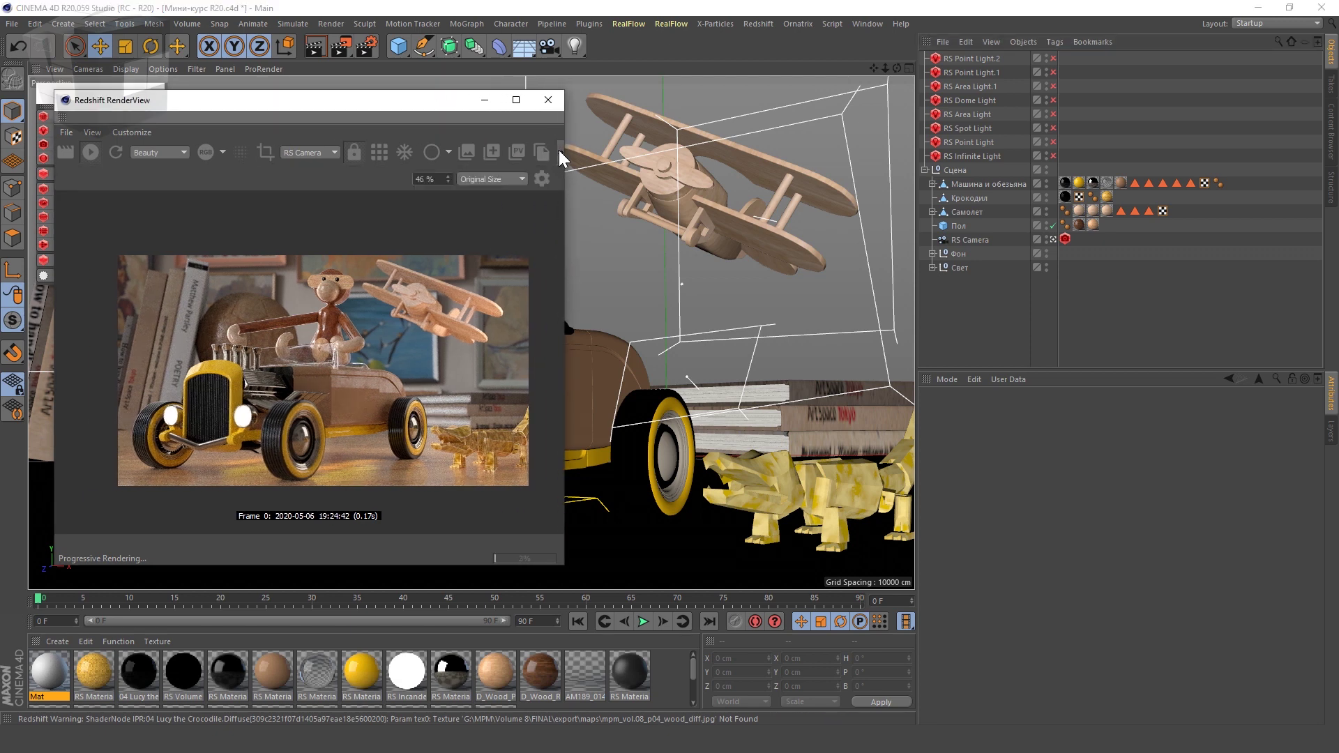
left_click(558, 151)
- Enable the Color Controls and Bloom post effects and add a point to the color curve
left_click(524, 368)
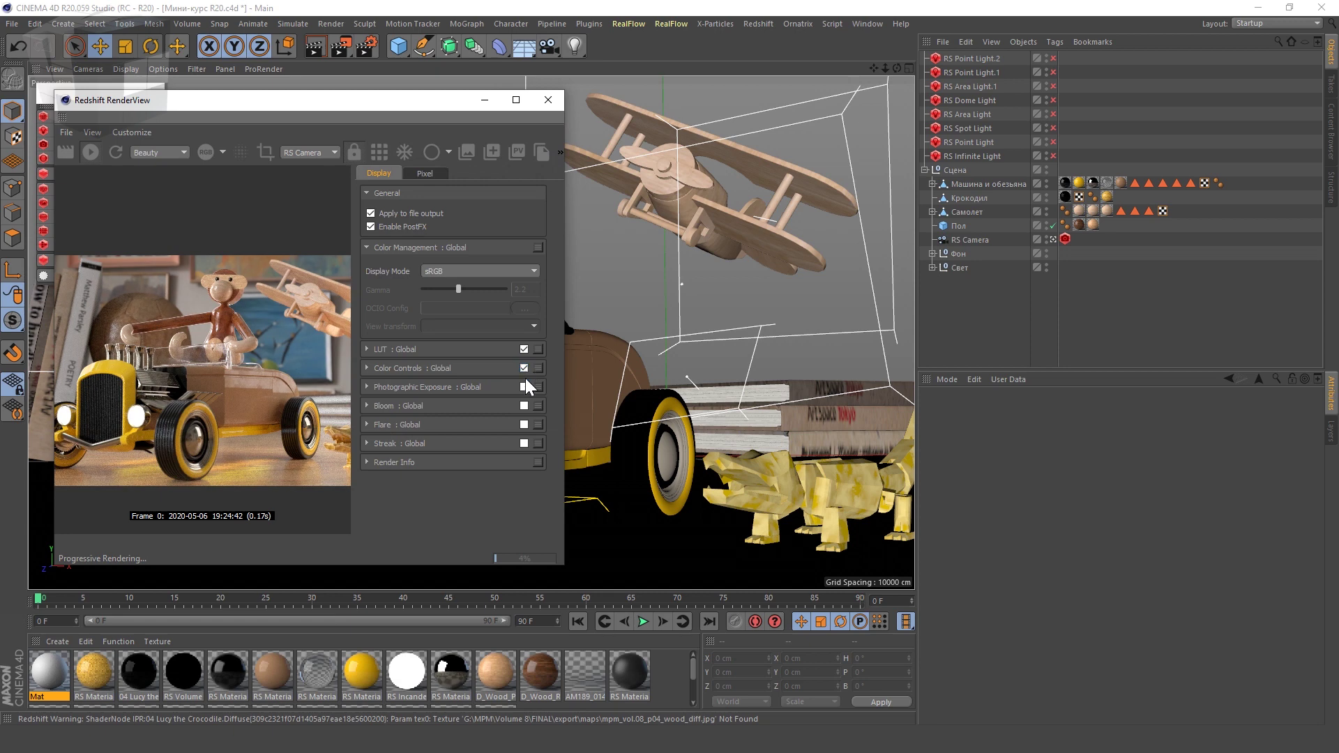
left_click(524, 406)
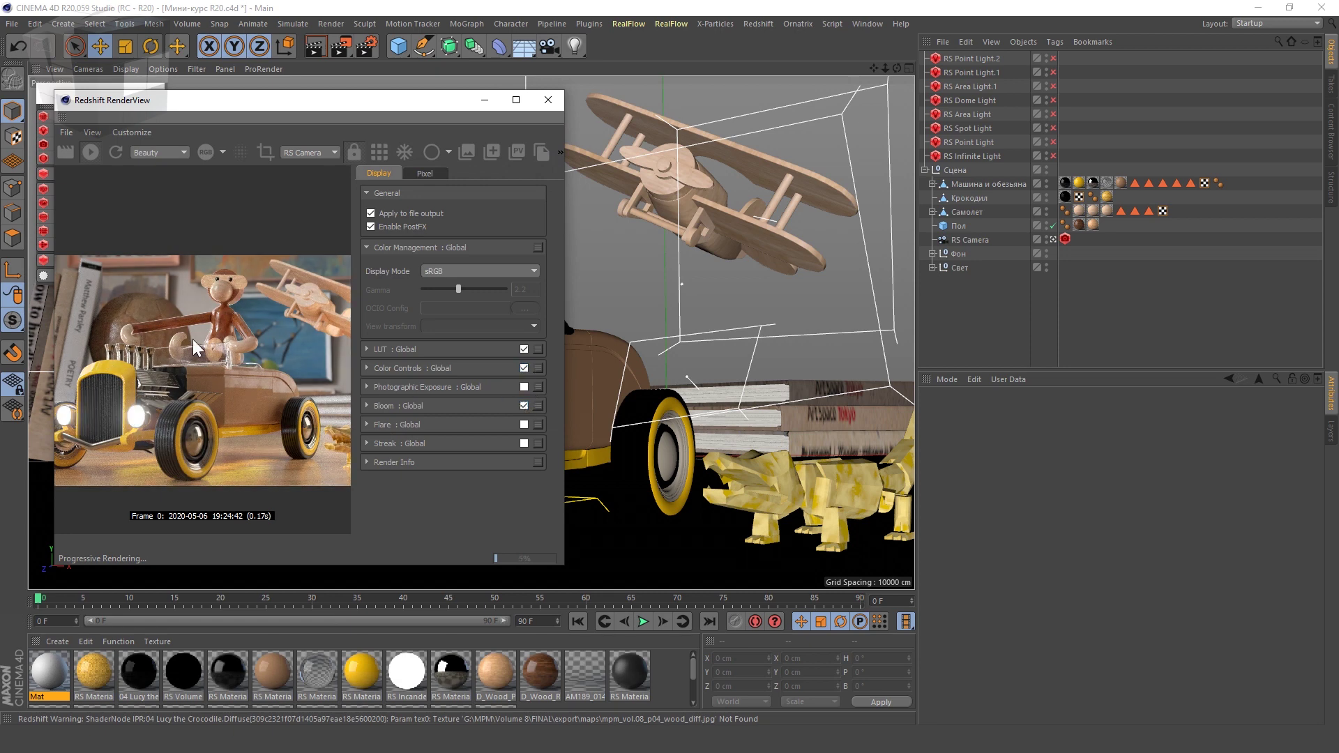
scroll(201, 356, "up", 2)
scroll(147, 361, "up", 1)
scroll(147, 360, "down", 3)
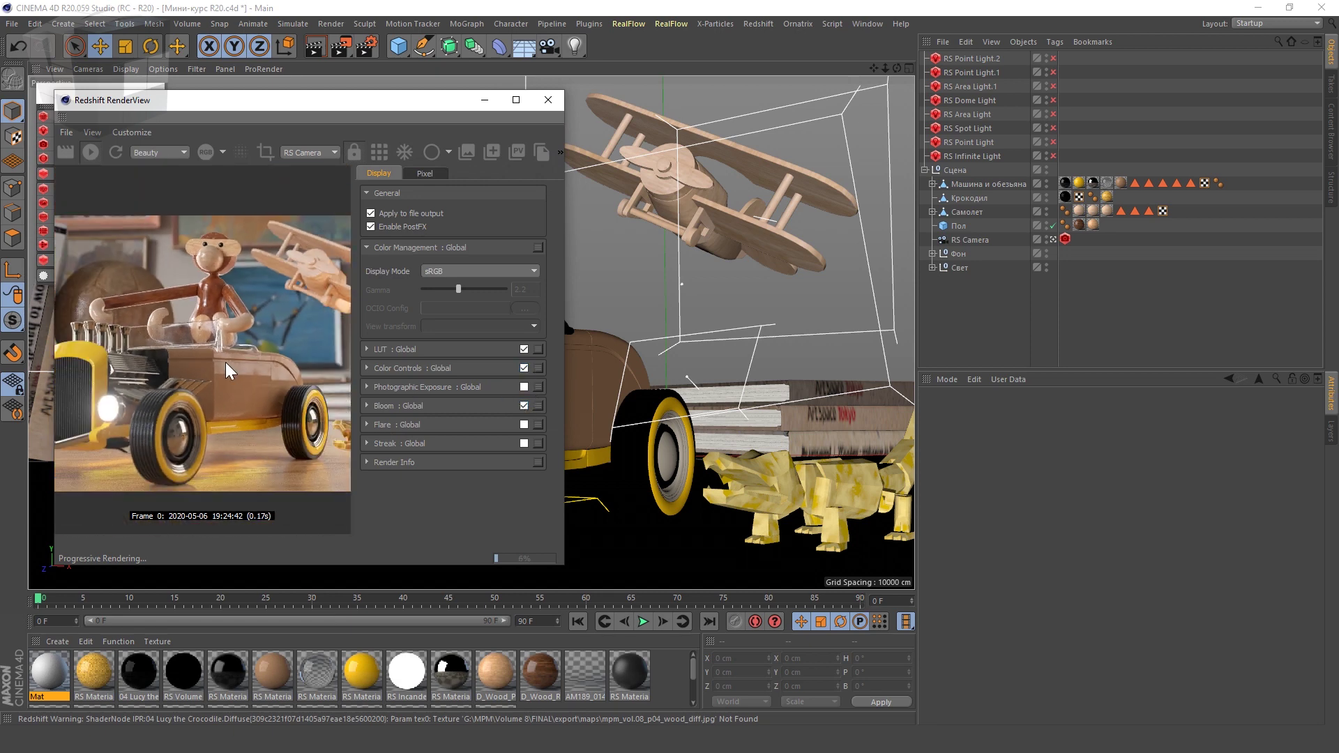
left_click(408, 369)
scroll(490, 474, "down", 3)
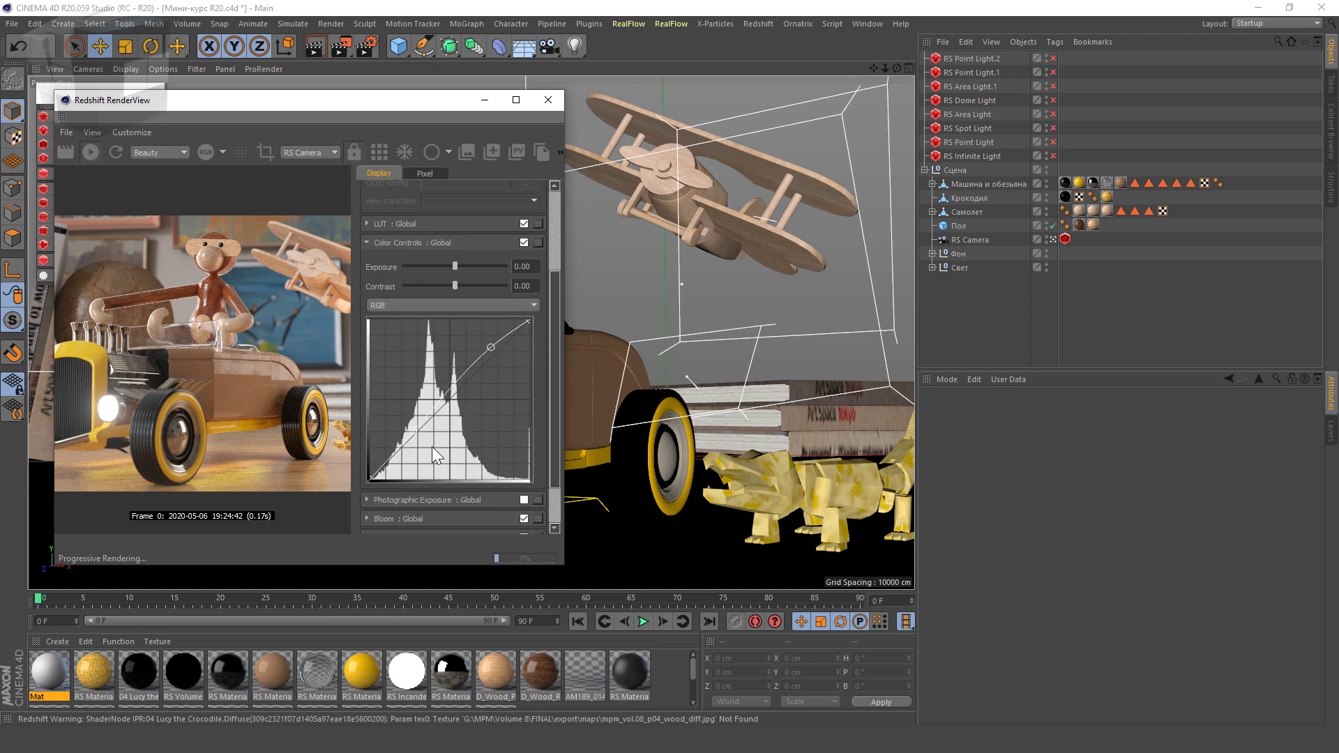
left_click(417, 433)
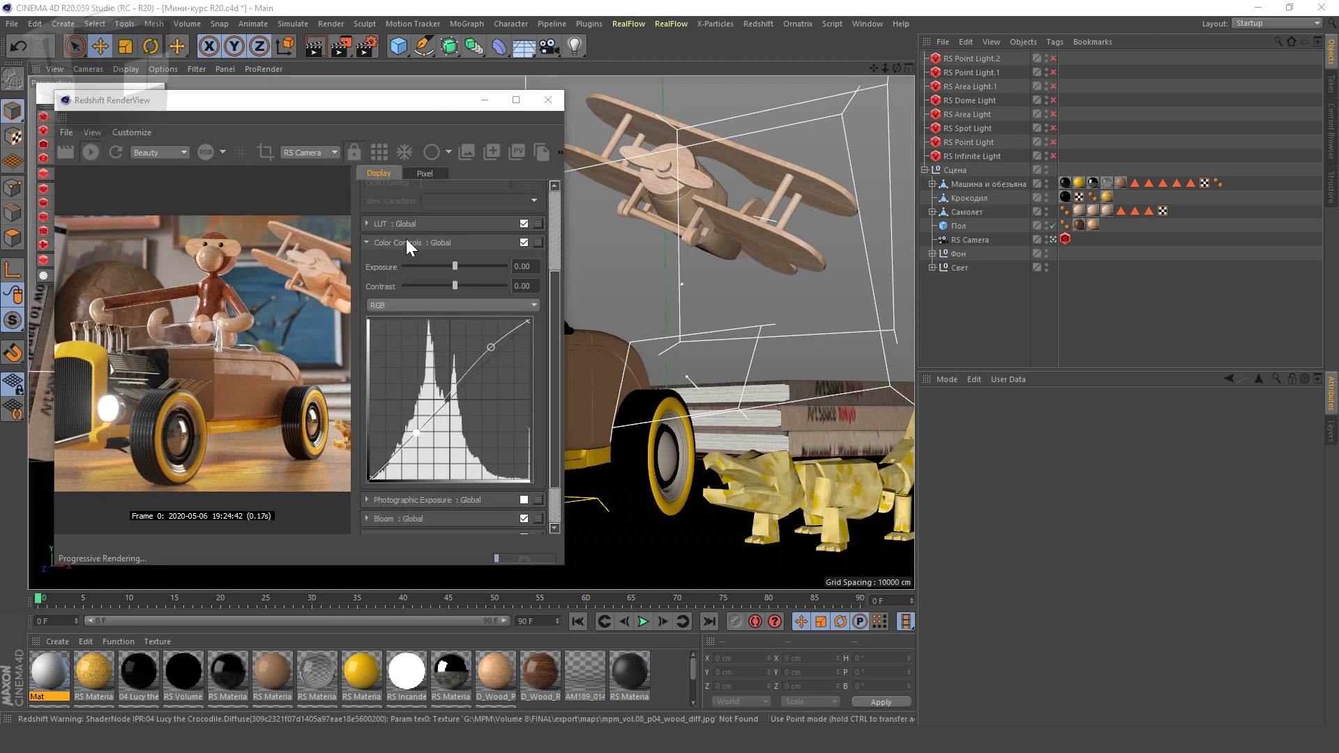
- Collapse the RenderView side panel so the render fills the window, and reposition it
left_click(560, 152)
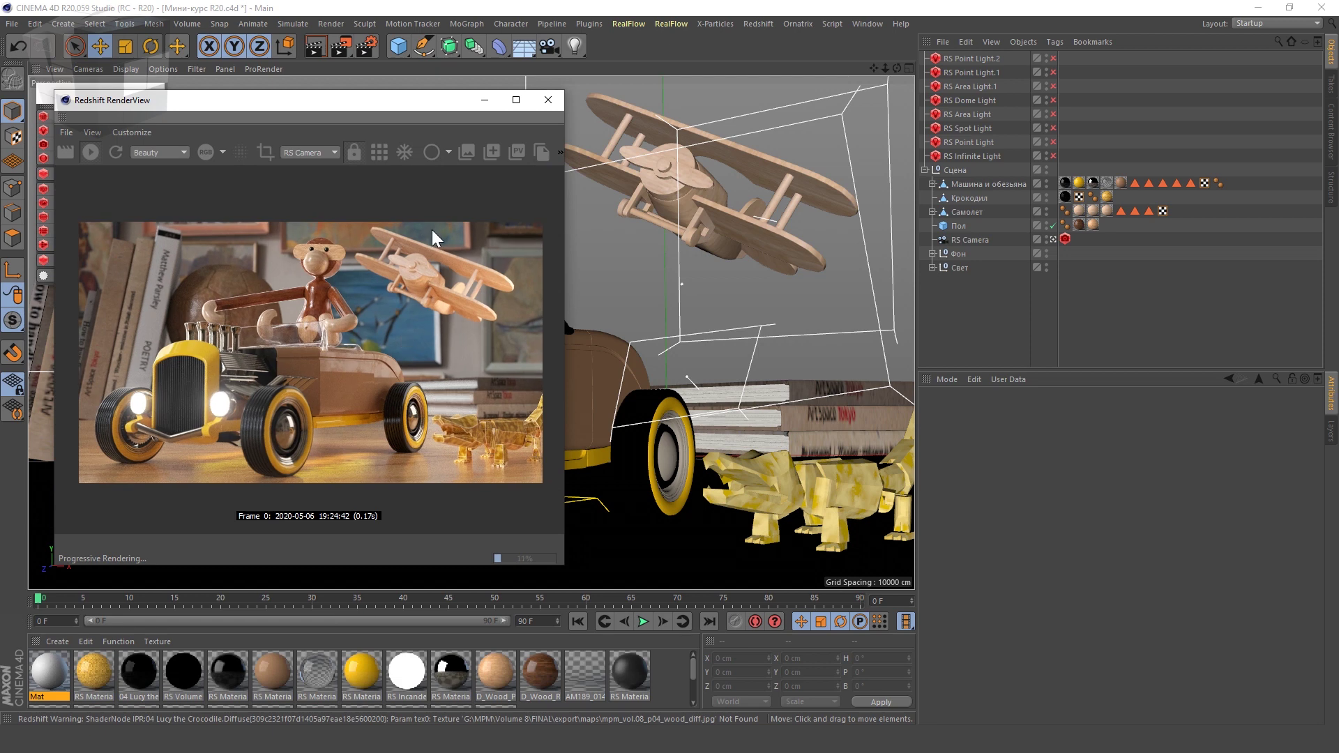
left_click_drag(394, 105, 382, 119)
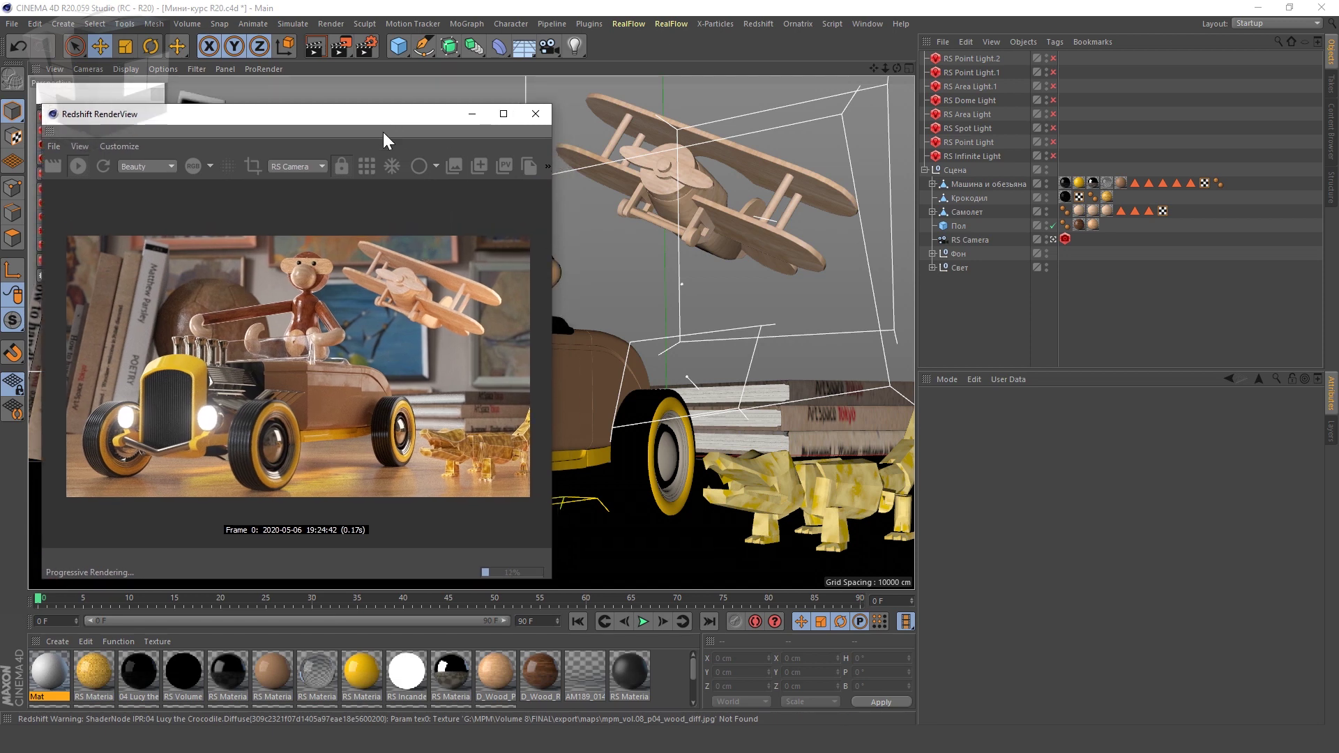
left_click(706, 46)
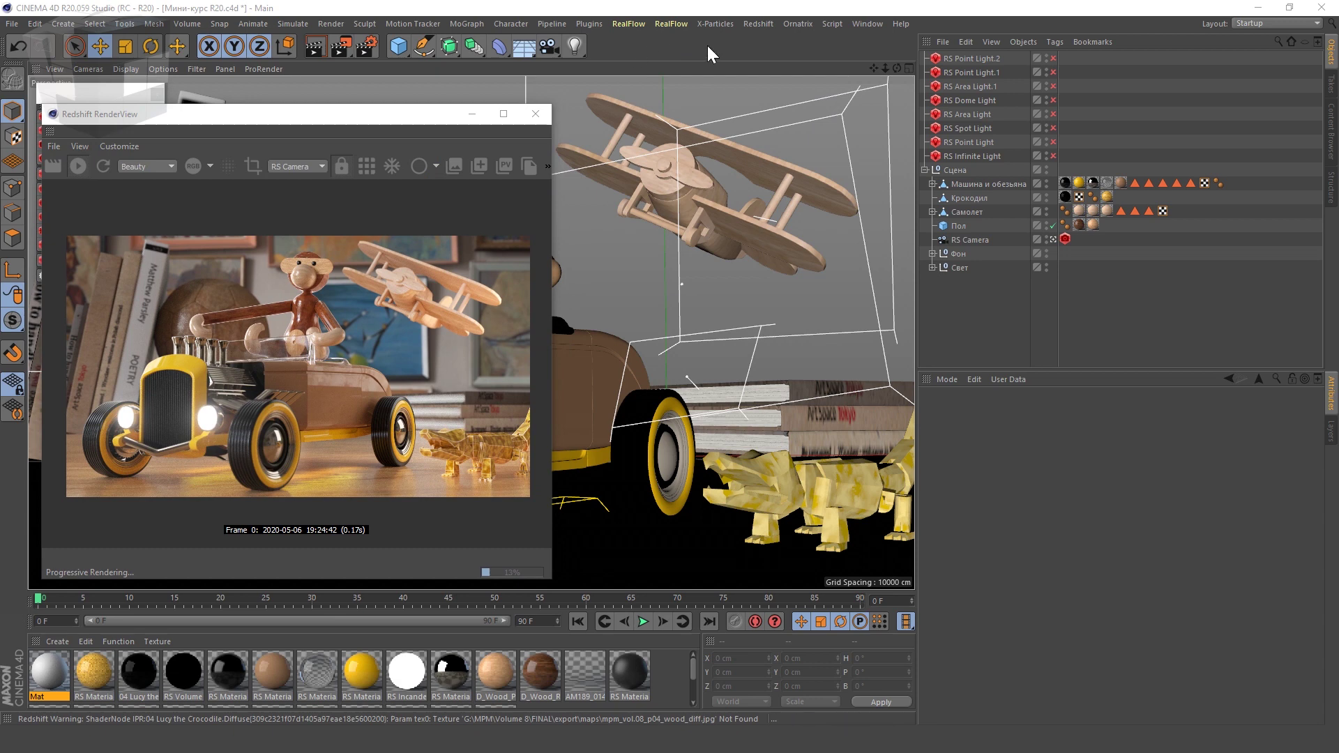
left_click(762, 27)
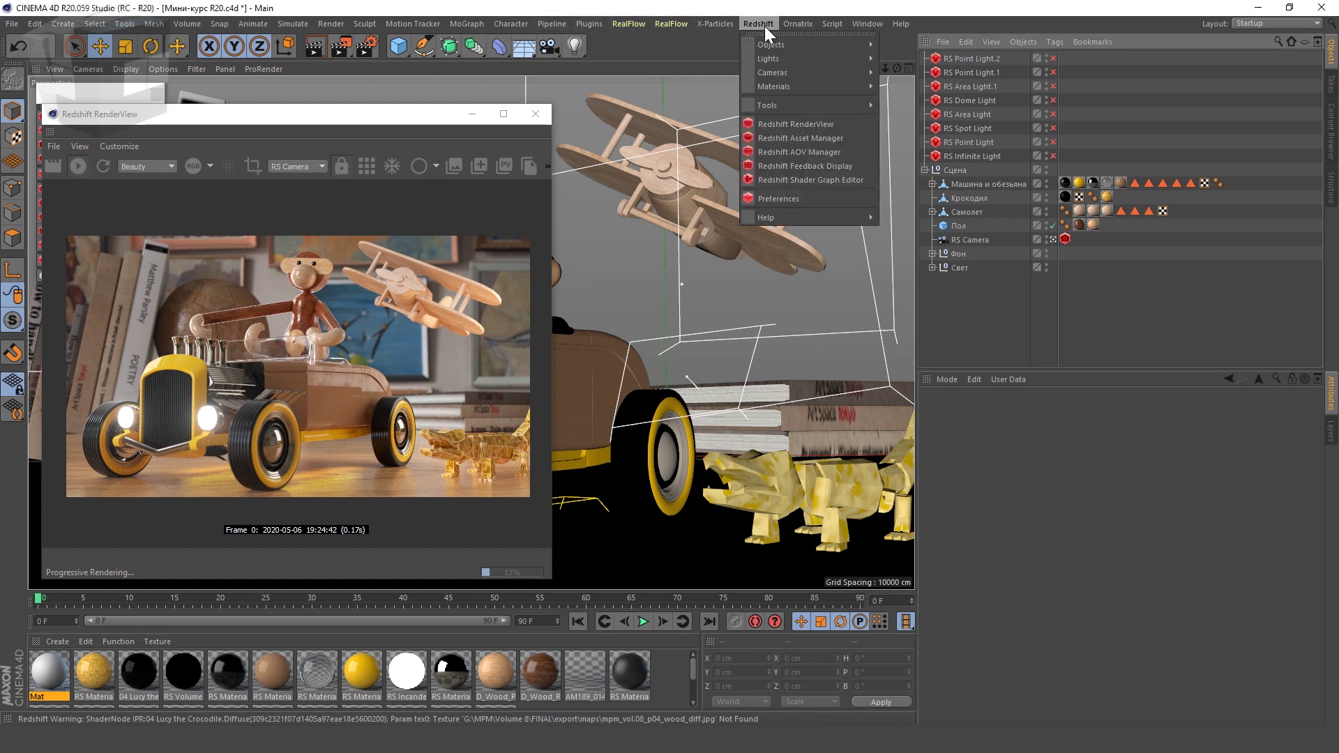
mouse_move(805, 44)
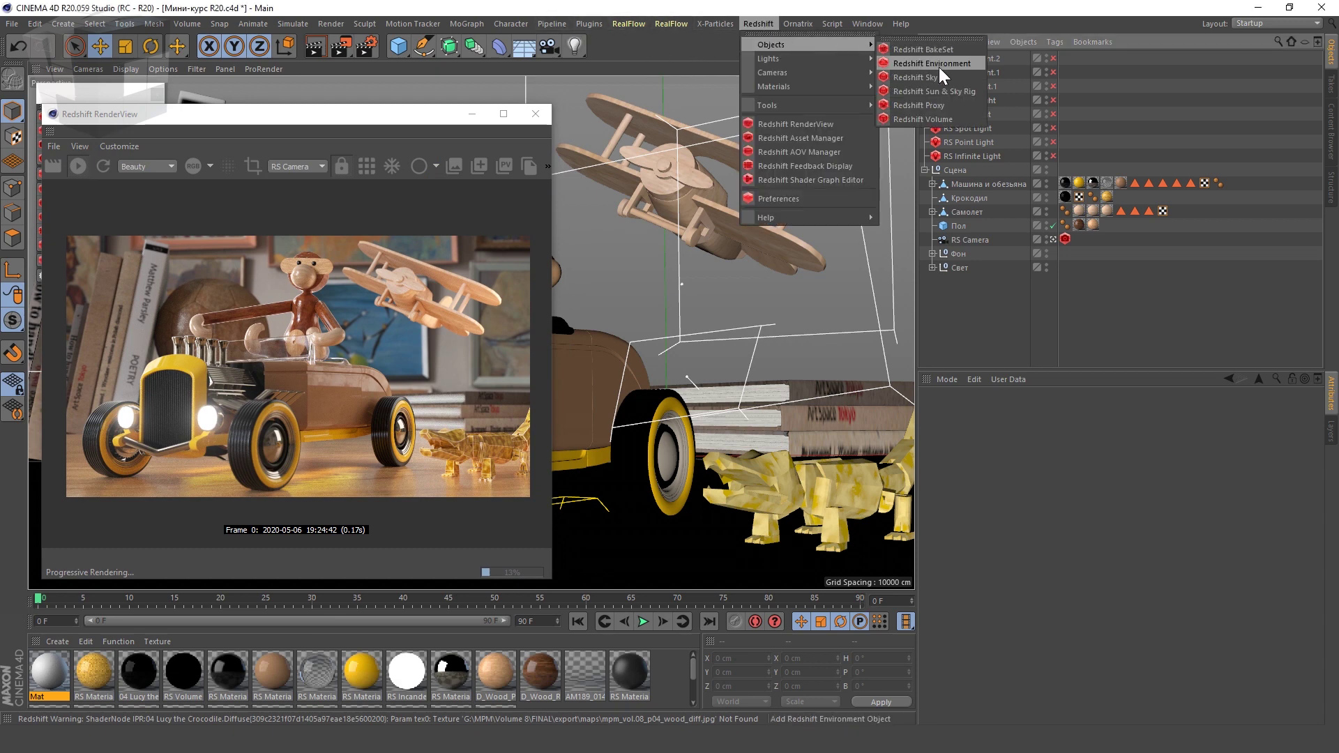
- Add a Redshift Environment object from the Redshift Objects menu
left_click(933, 62)
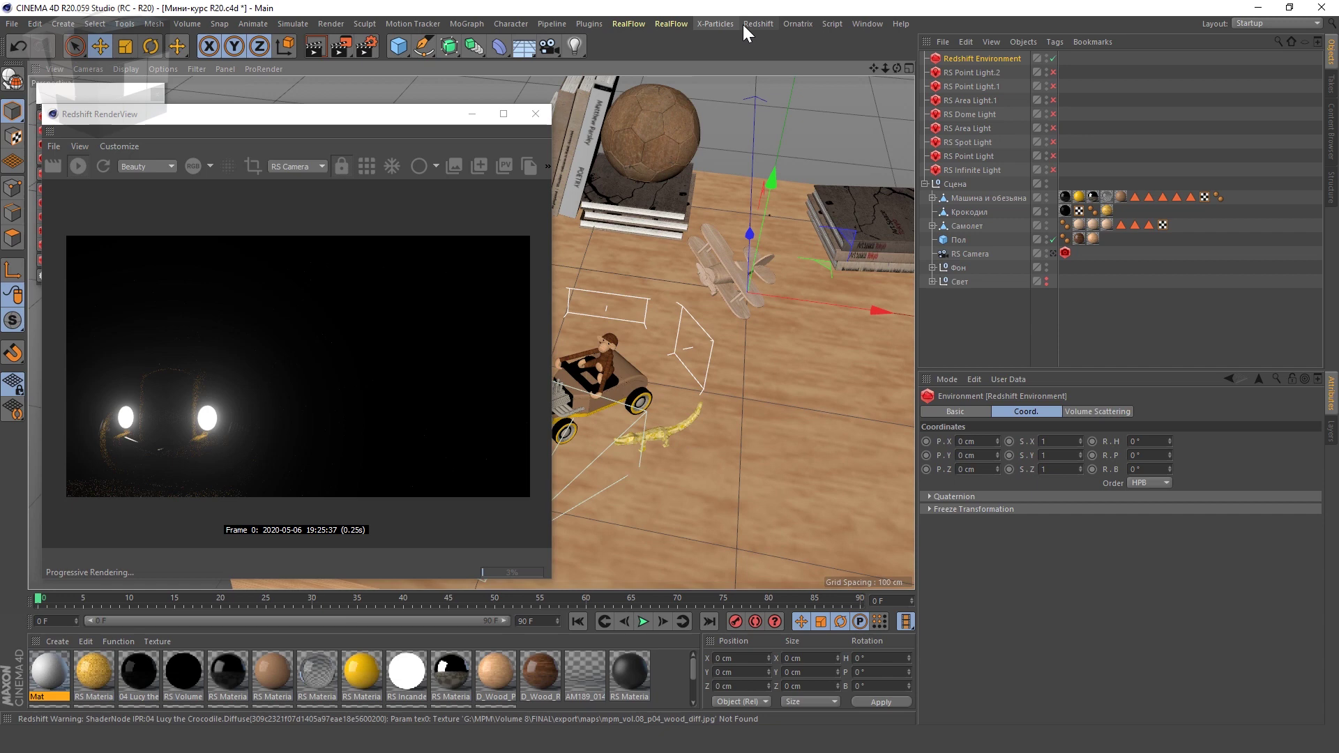
left_click(744, 24)
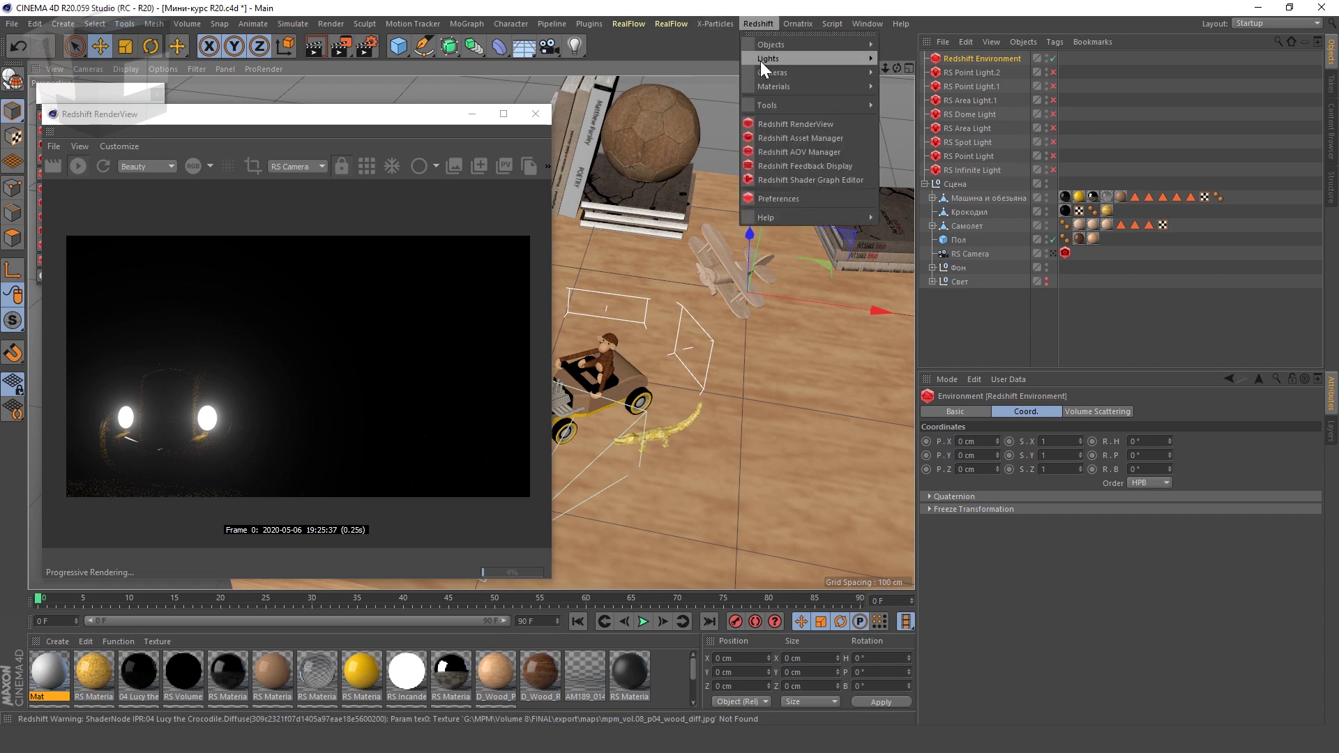
- Add an RS Spot Light, then move and rotate it along world axes to aim at the toys
left_click(909, 77)
left_click_drag(826, 307, 680, 362)
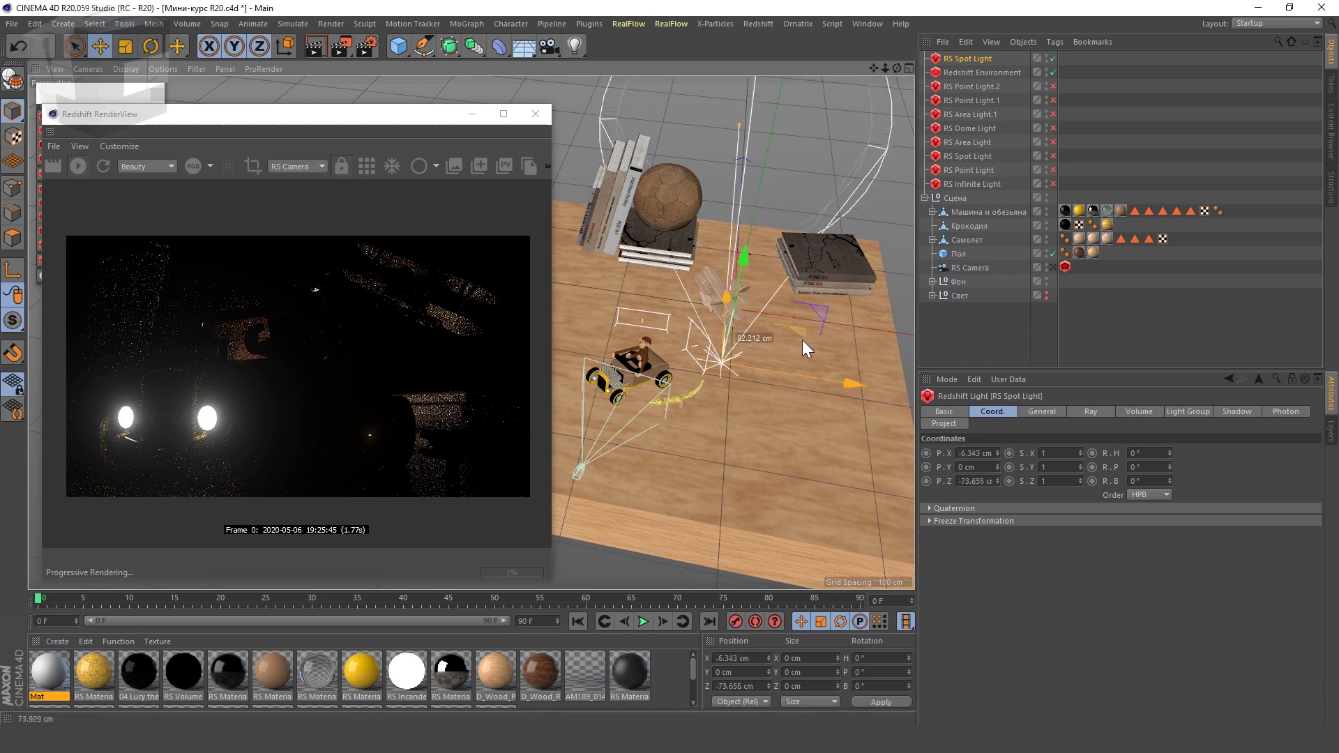
key("r")
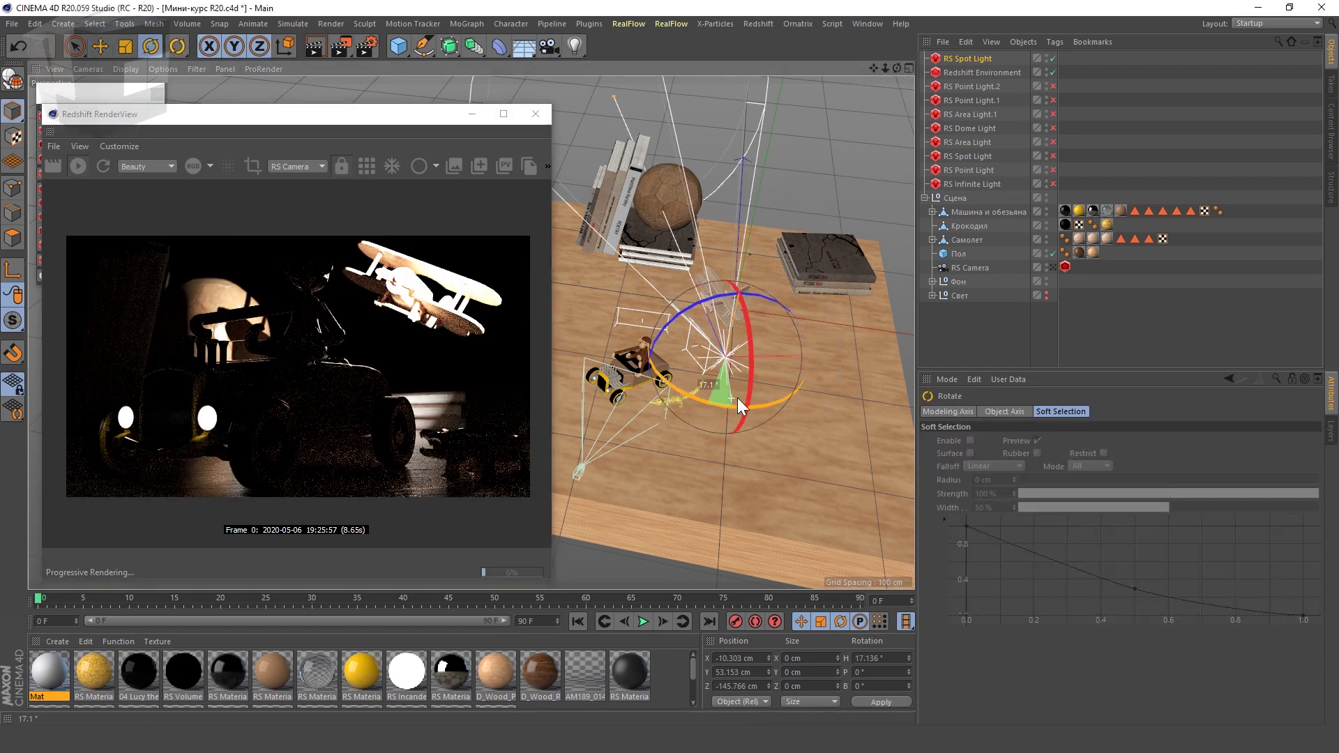
mouse_move(737, 398)
left_mouse_down()
mouse_move(697, 317)
mouse_move(760, 338)
left_mouse_up()
key("e")
left_click(286, 46)
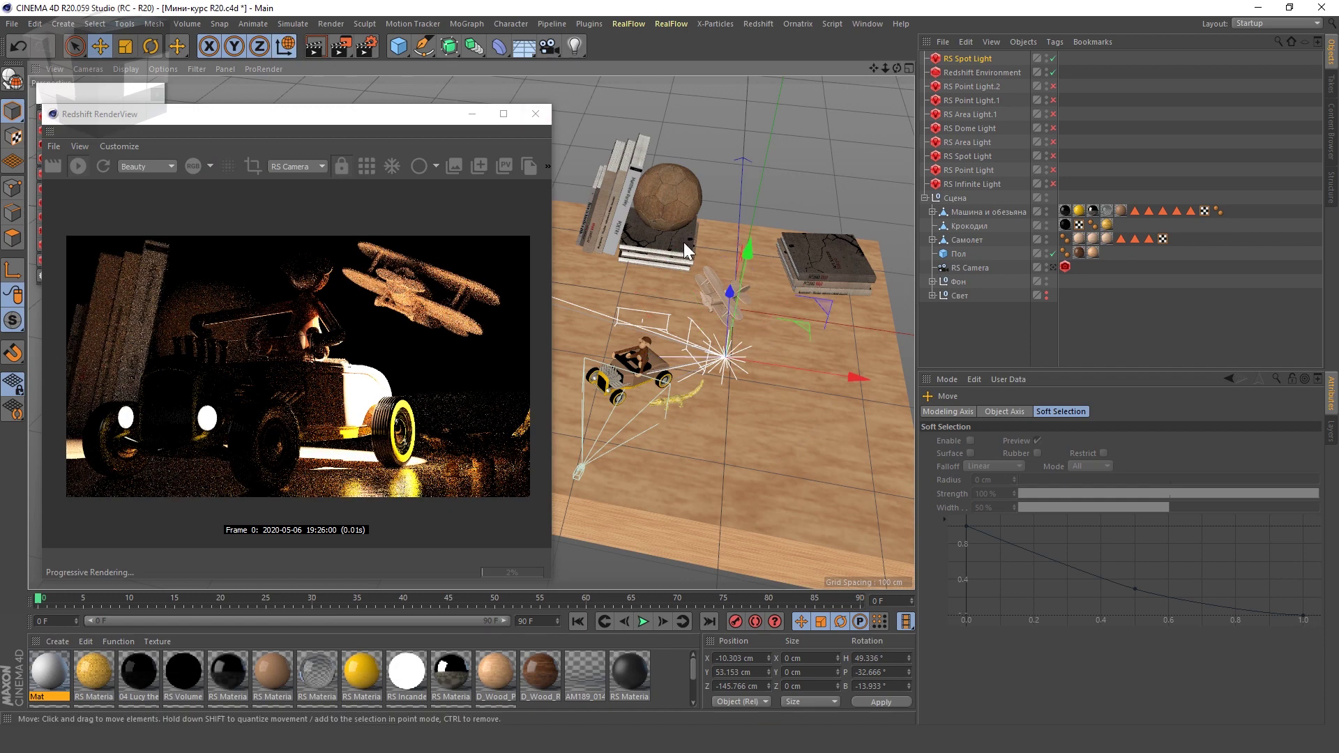
mouse_move(740, 277)
left_mouse_down()
mouse_move(718, 356)
mouse_move(773, 265)
left_mouse_up()
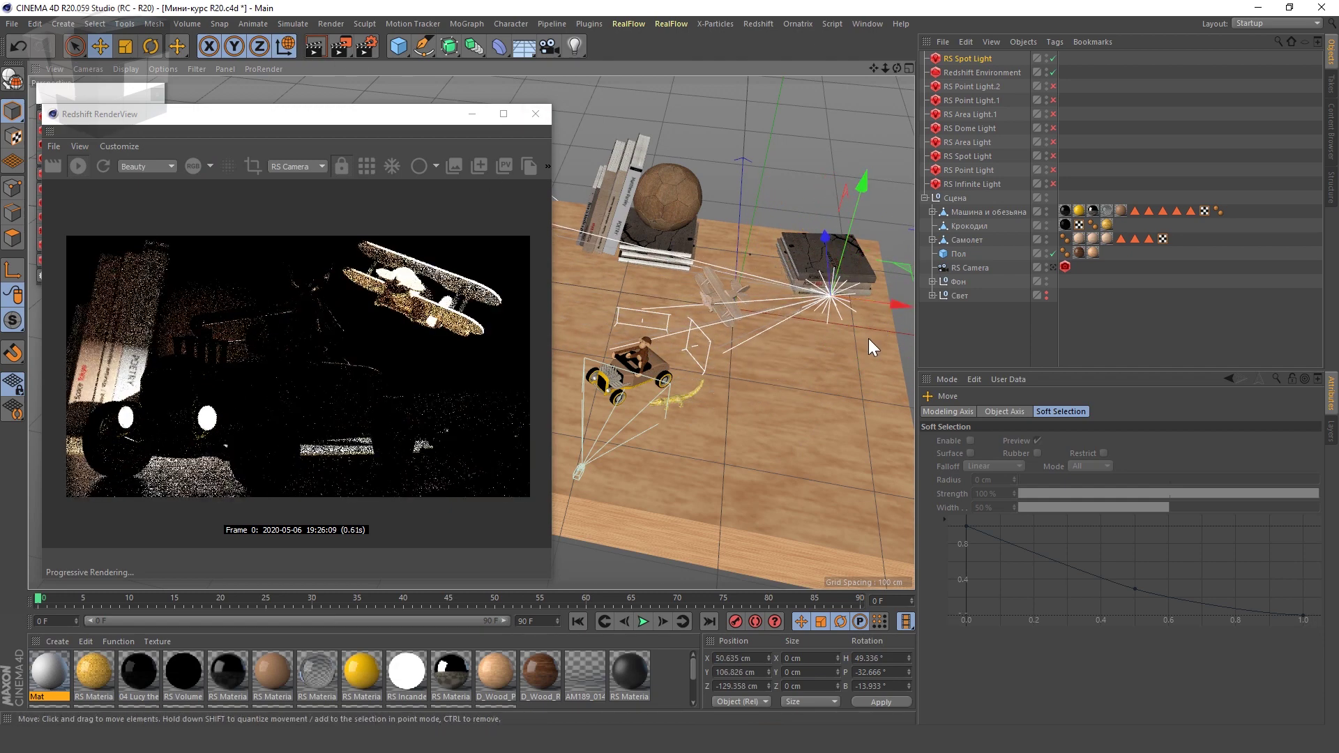
- Lower the spot light's volume contribution scale to 0.012
left_click(968, 59)
left_click(1122, 410)
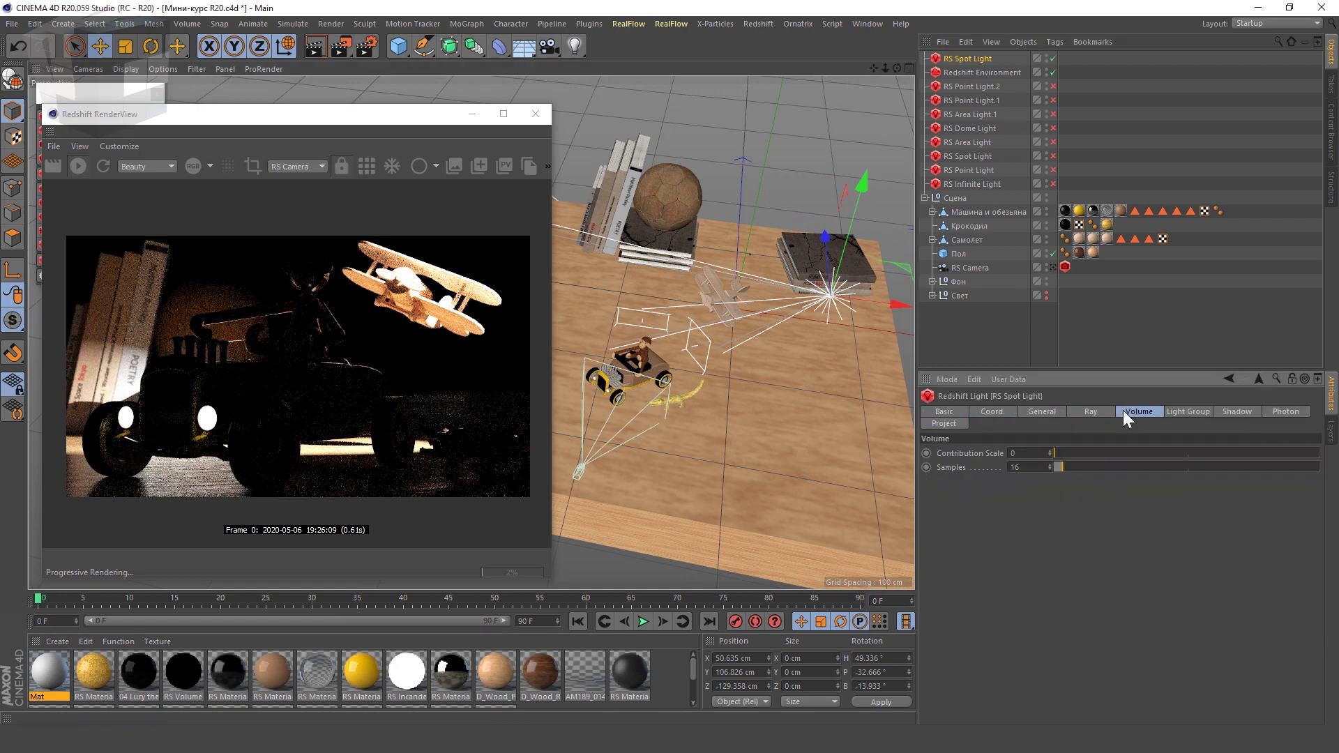
left_click_drag(1060, 451, 1057, 449)
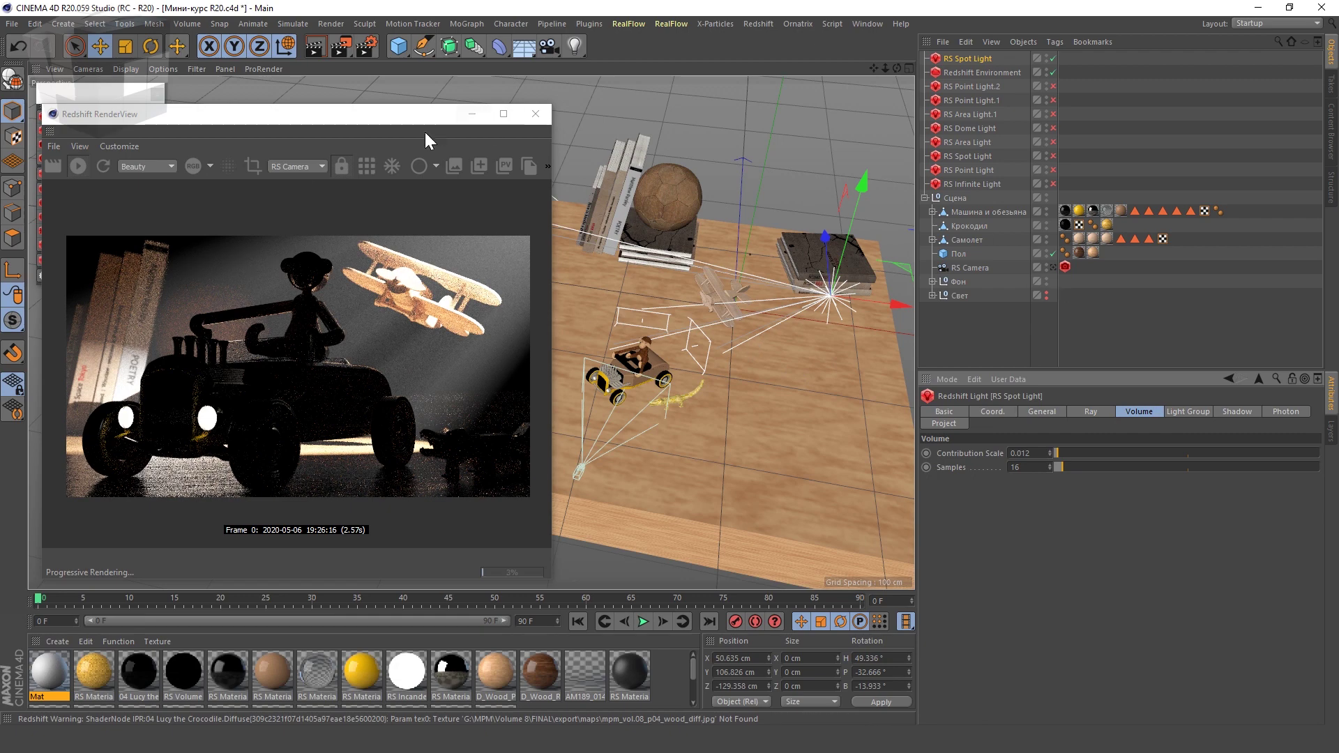
- Tune the Redshift Environment's fog scattering and phase, resetting the phase to 0
left_click(294, 168)
left_click(306, 194)
left_click(972, 73)
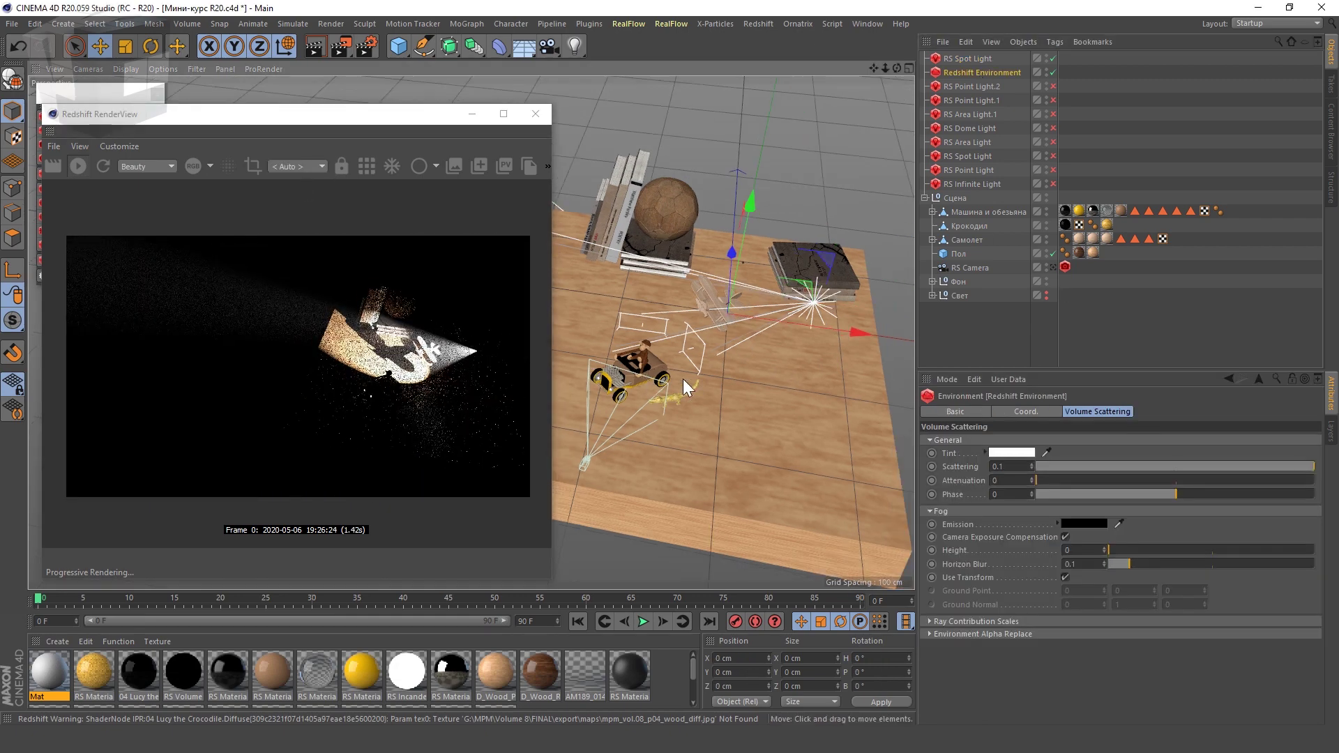
scroll(691, 370, "up", 5)
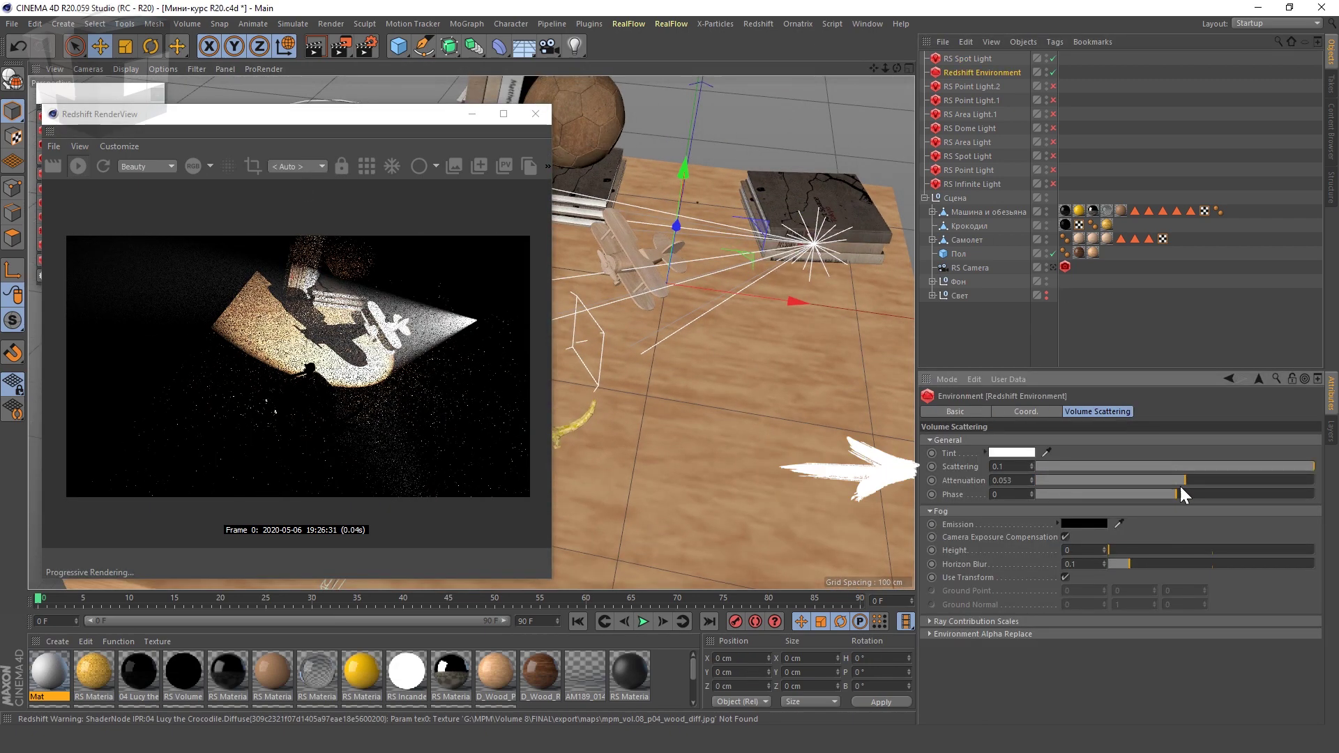
left_click_drag(1178, 493, 1031, 495)
left_click_drag(625, 448, 801, 428, "alt")
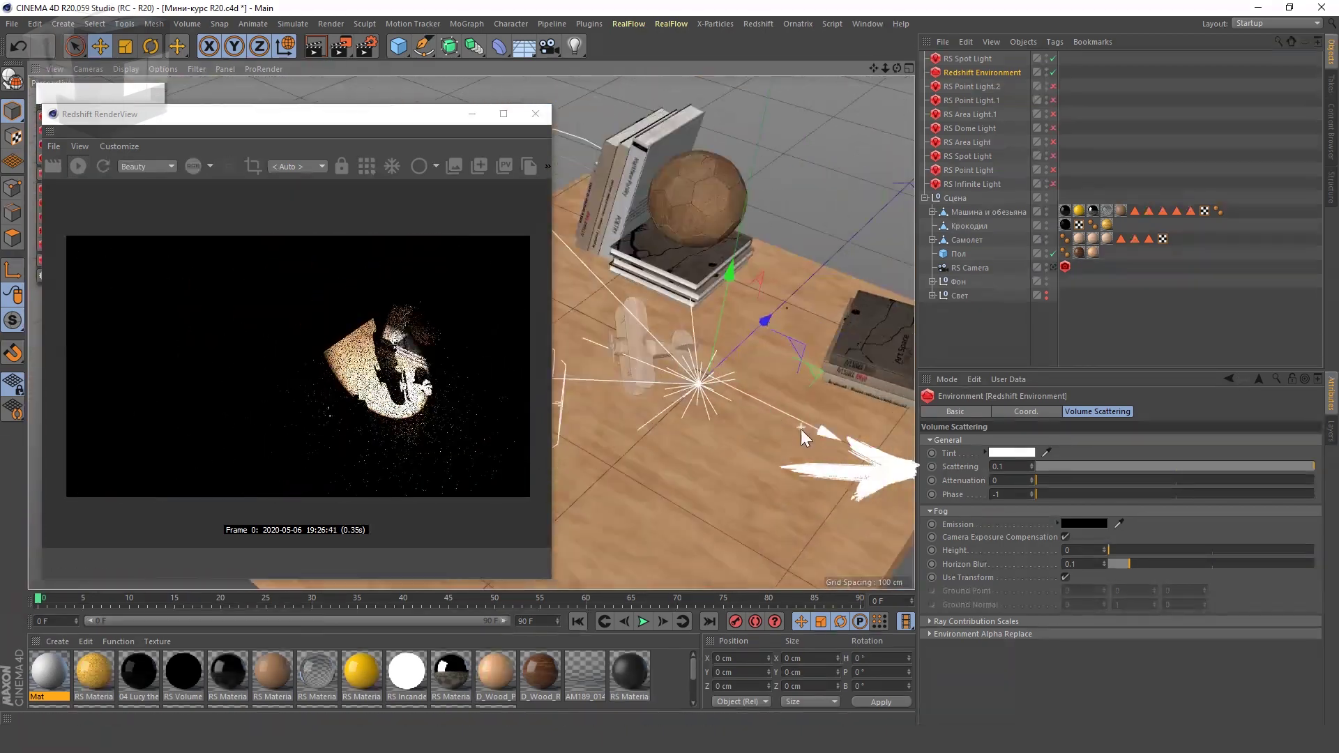
left_click_drag(1032, 466, 1053, 460)
left_click_drag(902, 492, 850, 382, "alt")
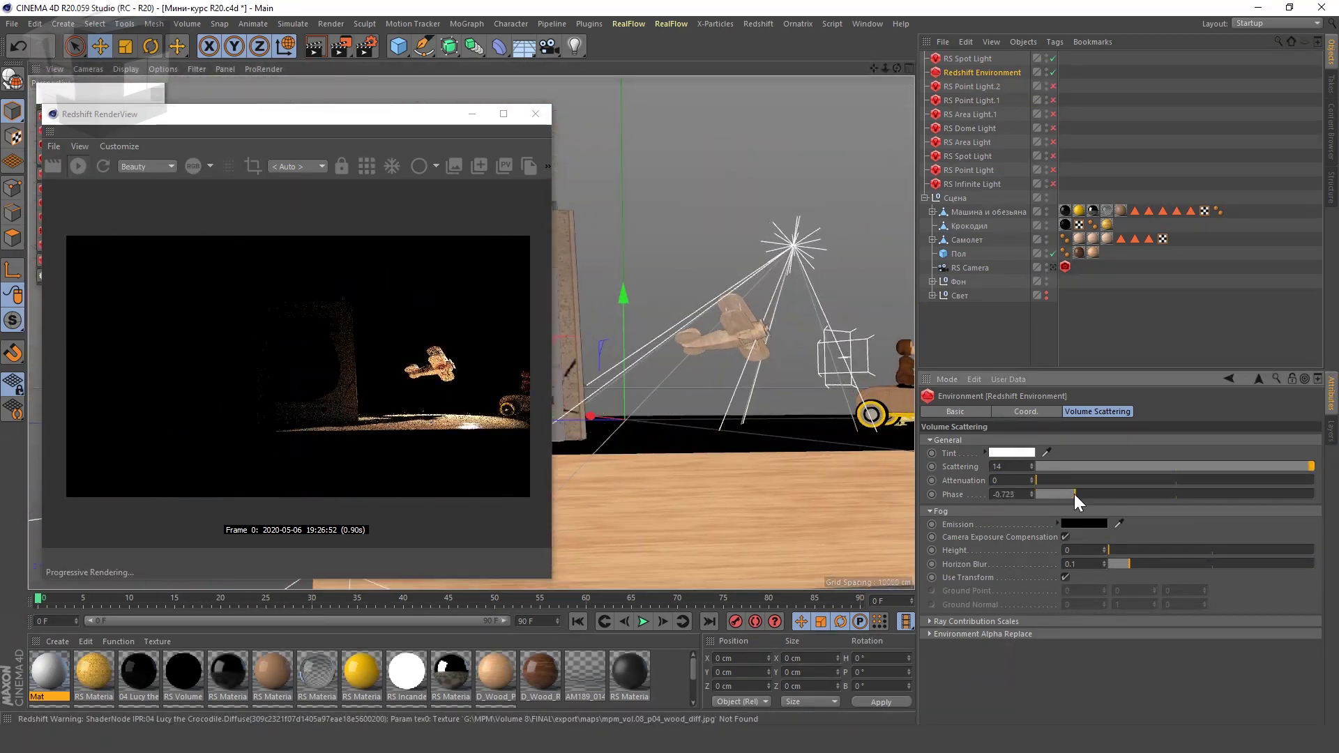
left_click_drag(1074, 493, 1052, 495)
left_click_drag(737, 438, 659, 451, "alt")
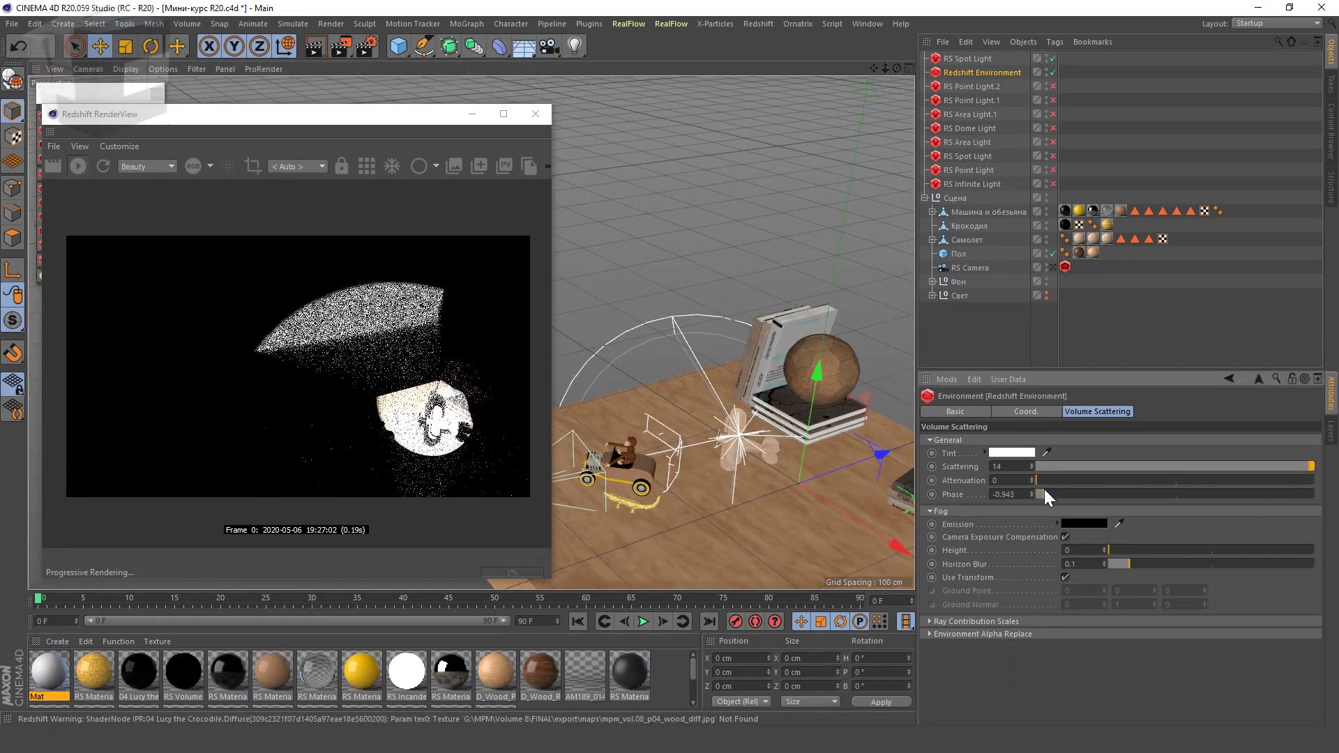
left_click_drag(1044, 488, 1046, 495)
left_click_drag(732, 433, 802, 391, "alt")
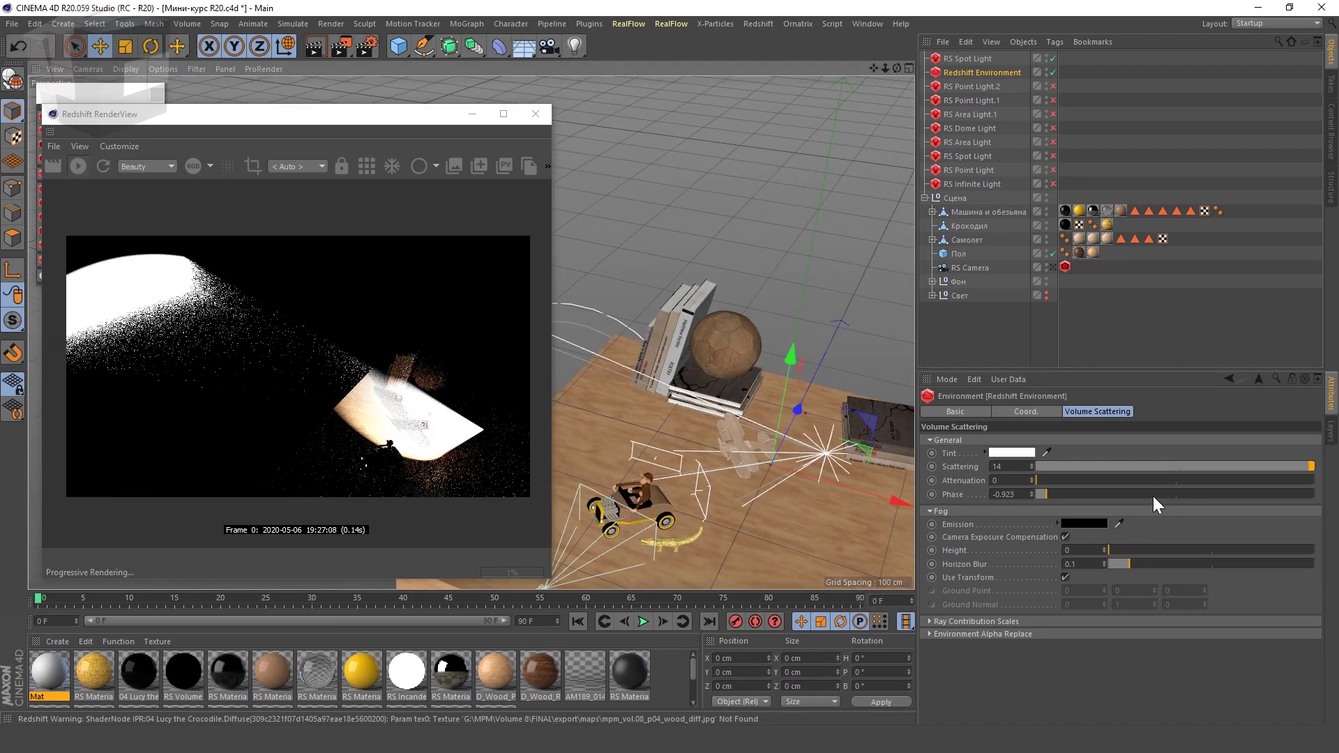
left_click(1176, 493)
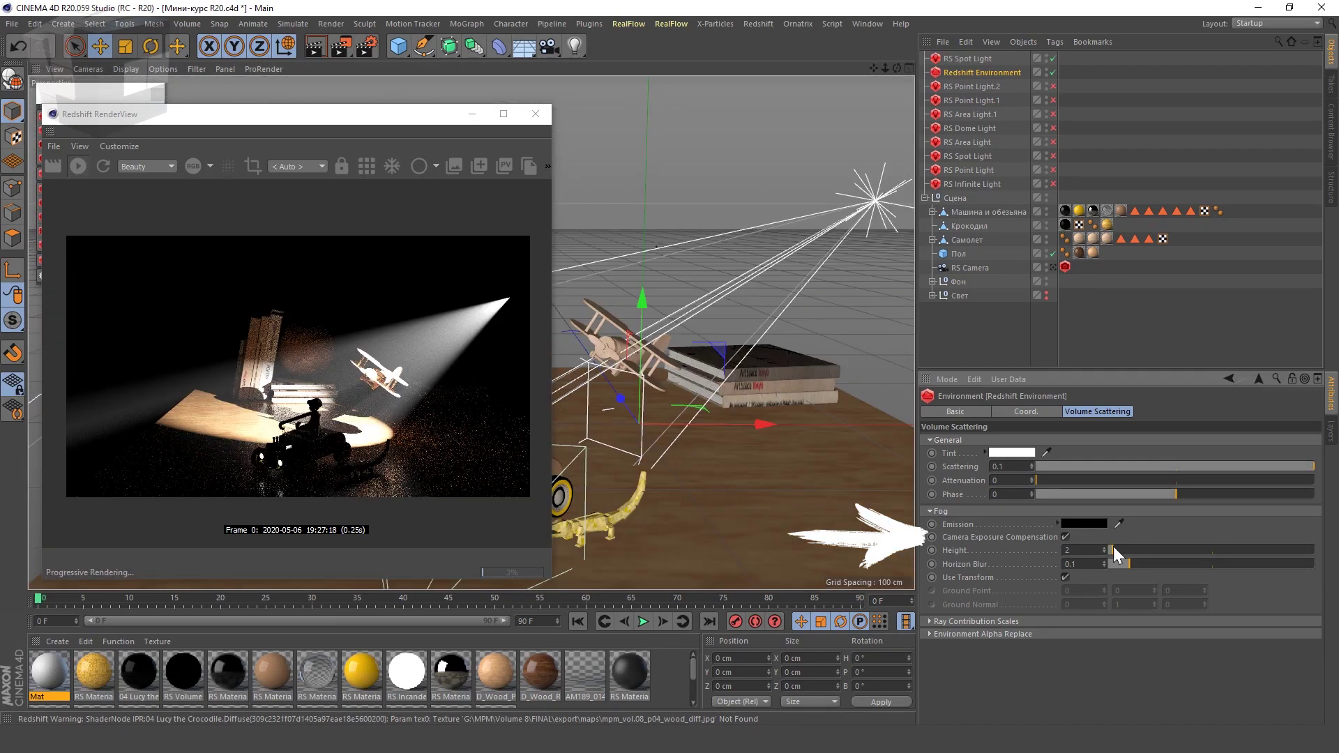
- Raise the fog height, make the fog emission white, and enable Use Transform
left_click_drag(1113, 546, 1127, 548)
left_click_drag(1037, 481, 1054, 479)
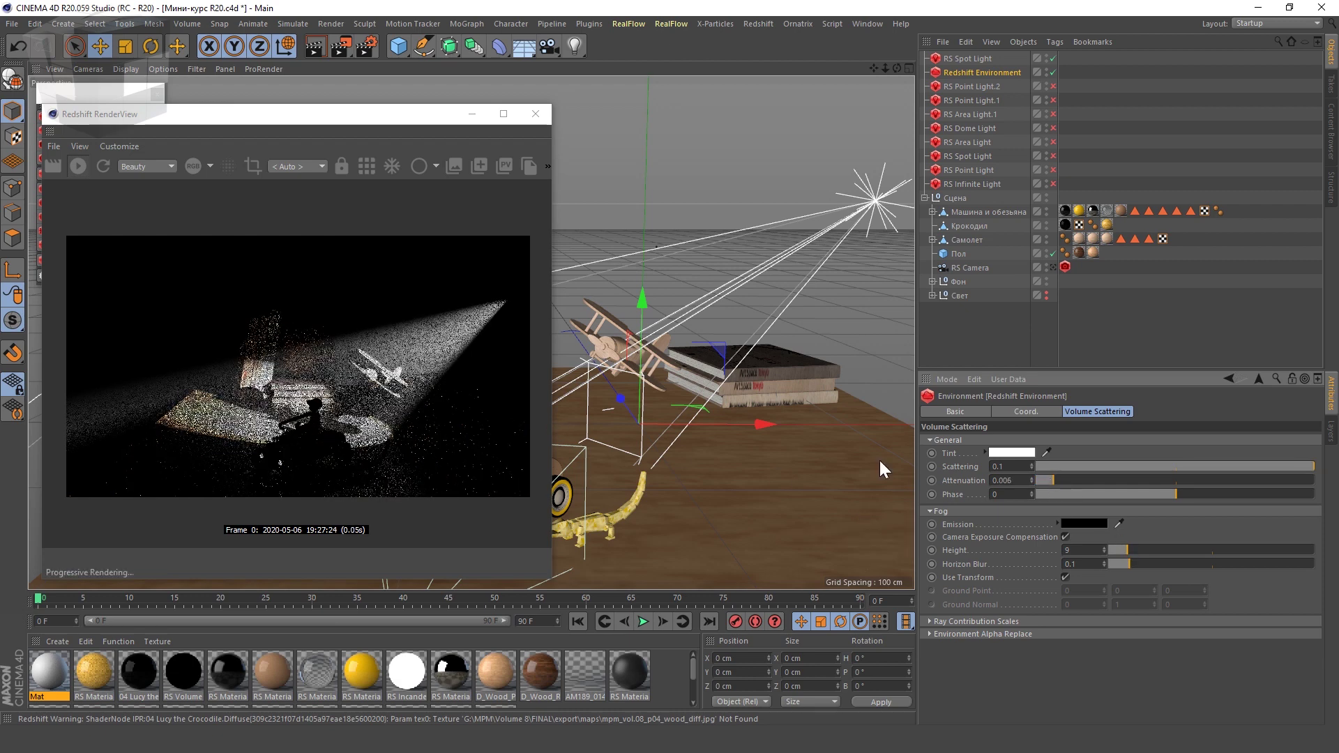
left_click_drag(1179, 494, 1255, 499)
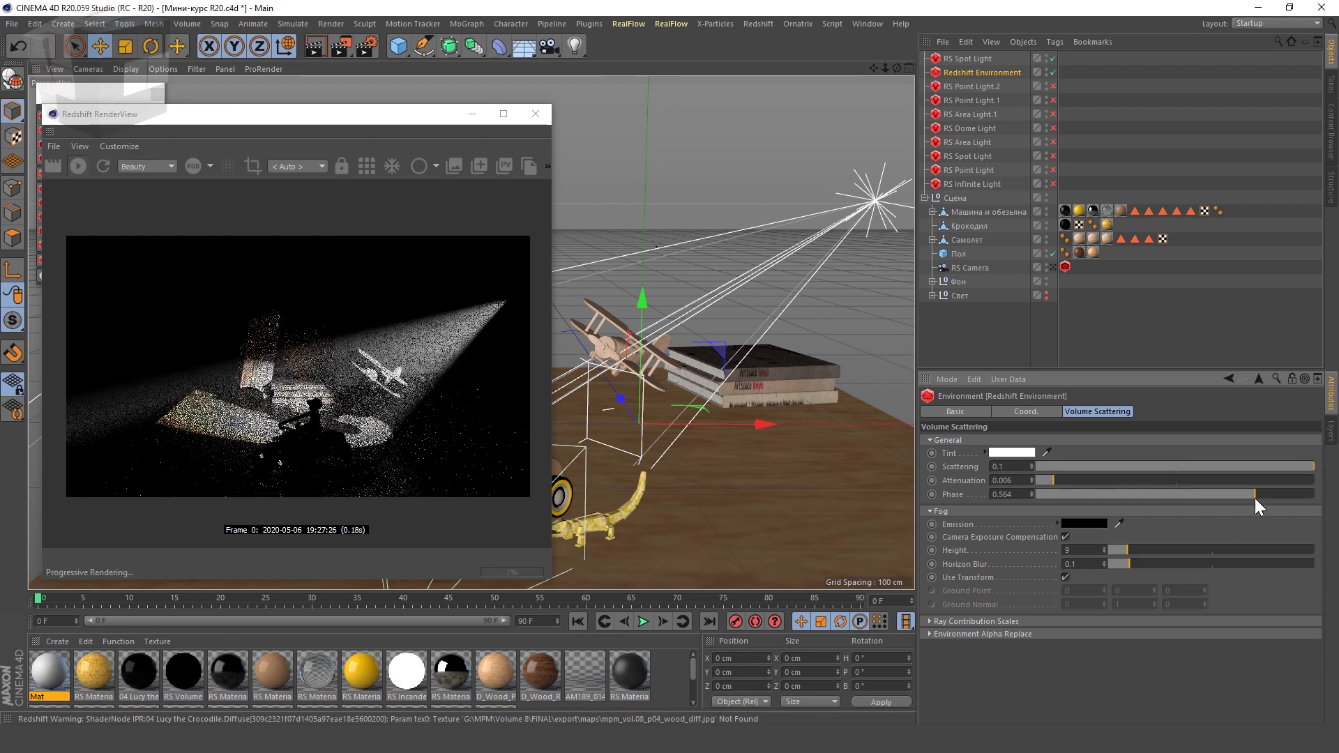
left_click(1087, 523)
left_click_drag(1085, 549, 1231, 551)
left_click(1063, 571)
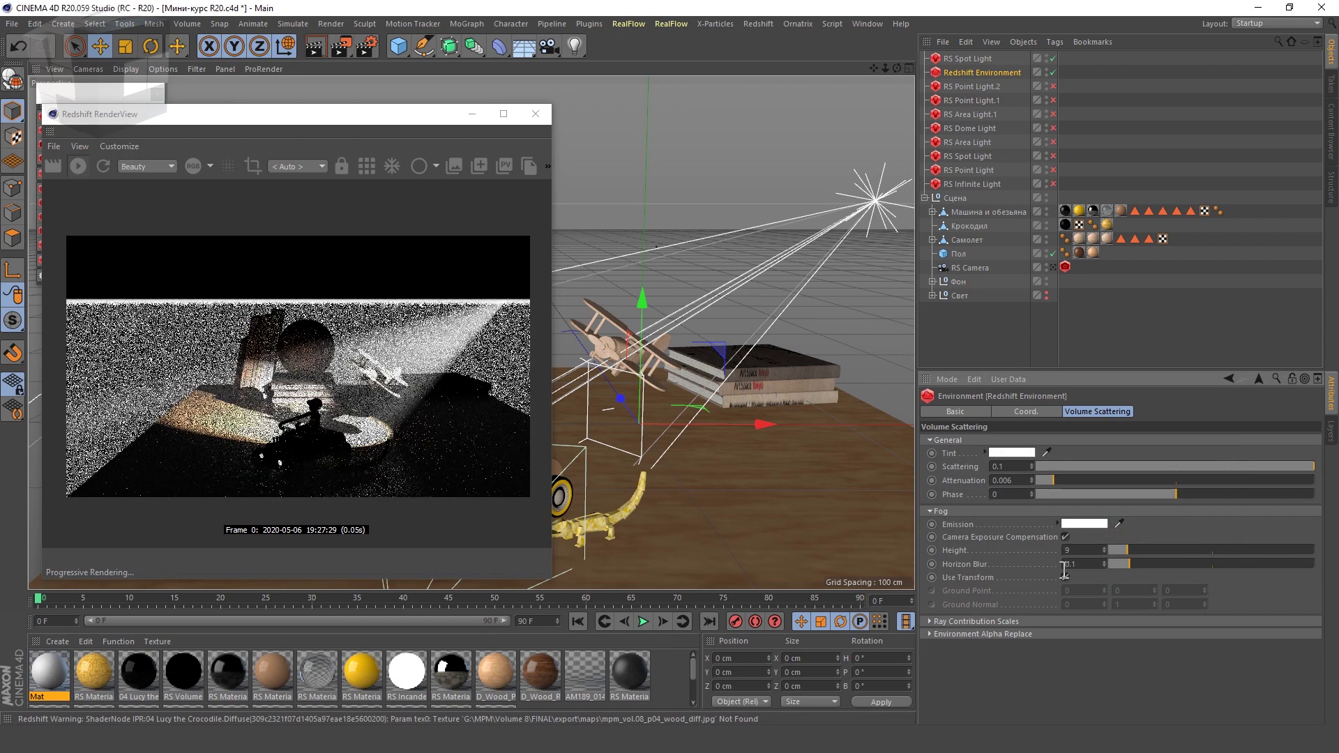
left_click(1065, 577)
- Set the fog height to 19 and frame the car, monkey and crocodile
mouse_move(713, 428)
left_mouse_down("alt")
mouse_move(768, 454)
mouse_move(754, 474)
left_mouse_up("alt")
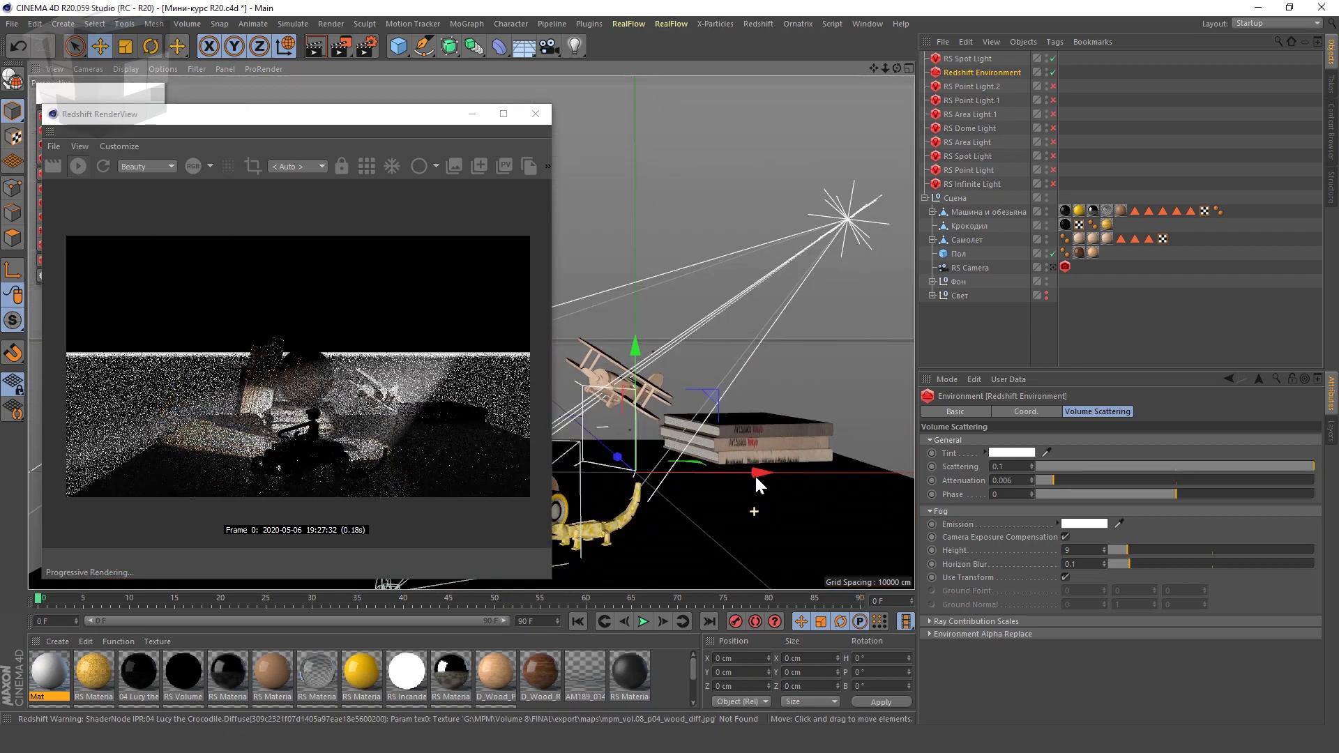
scroll(605, 556, "up", 3)
scroll(645, 530, "up", 2)
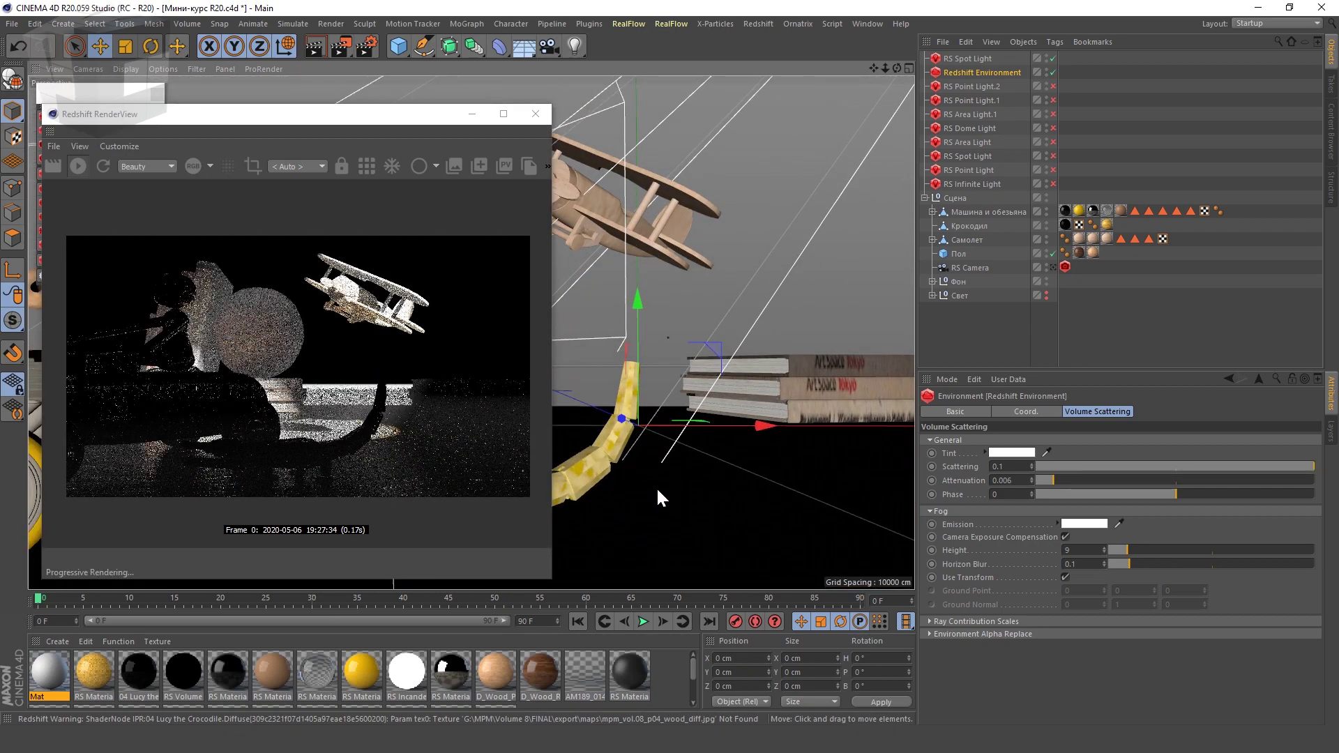
left_click_drag(677, 504, 602, 508, "alt")
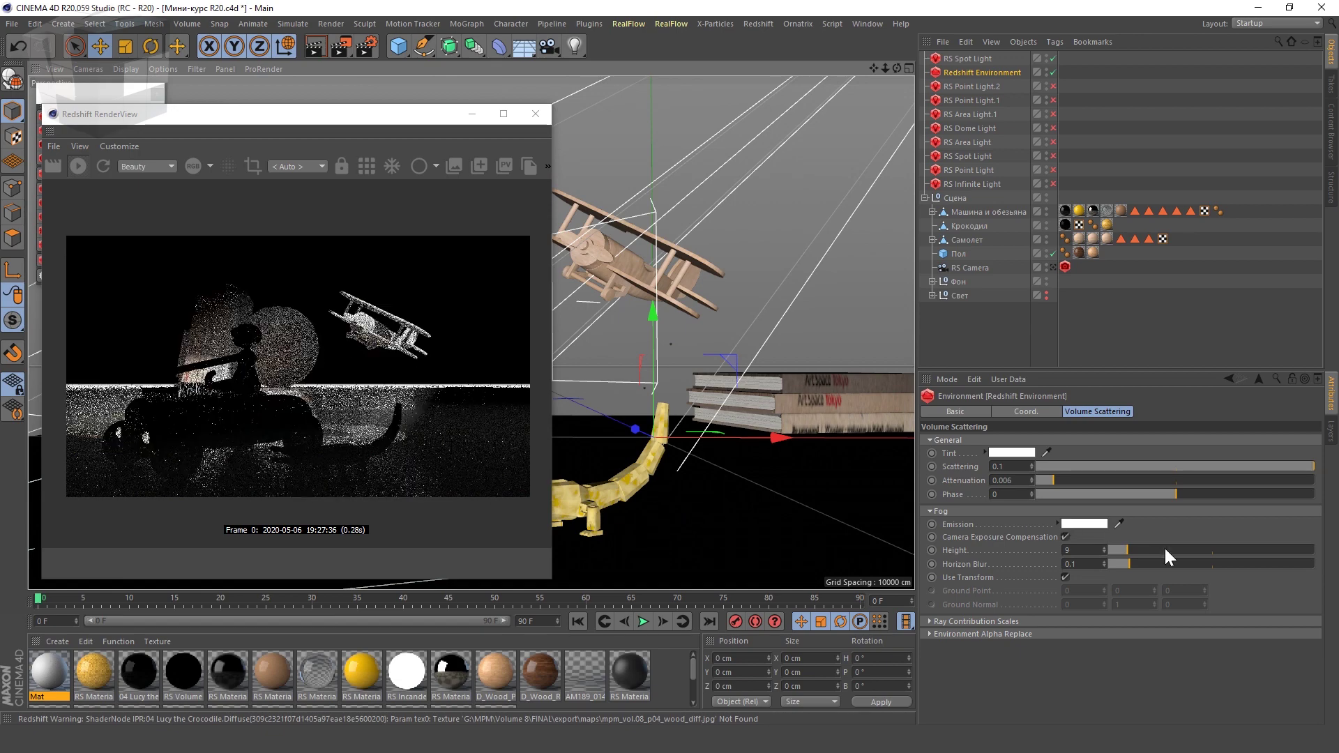
mouse_move(1165, 549)
left_mouse_down()
mouse_move(1143, 549)
mouse_move(1242, 547)
mouse_move(1147, 548)
left_mouse_up()
mouse_move(769, 474)
left_mouse_down("alt")
mouse_move(710, 471)
mouse_move(718, 479)
left_mouse_up("alt")
mouse_move(795, 415)
left_mouse_down("alt")
mouse_move(668, 506)
mouse_move(755, 471)
left_mouse_up("alt")
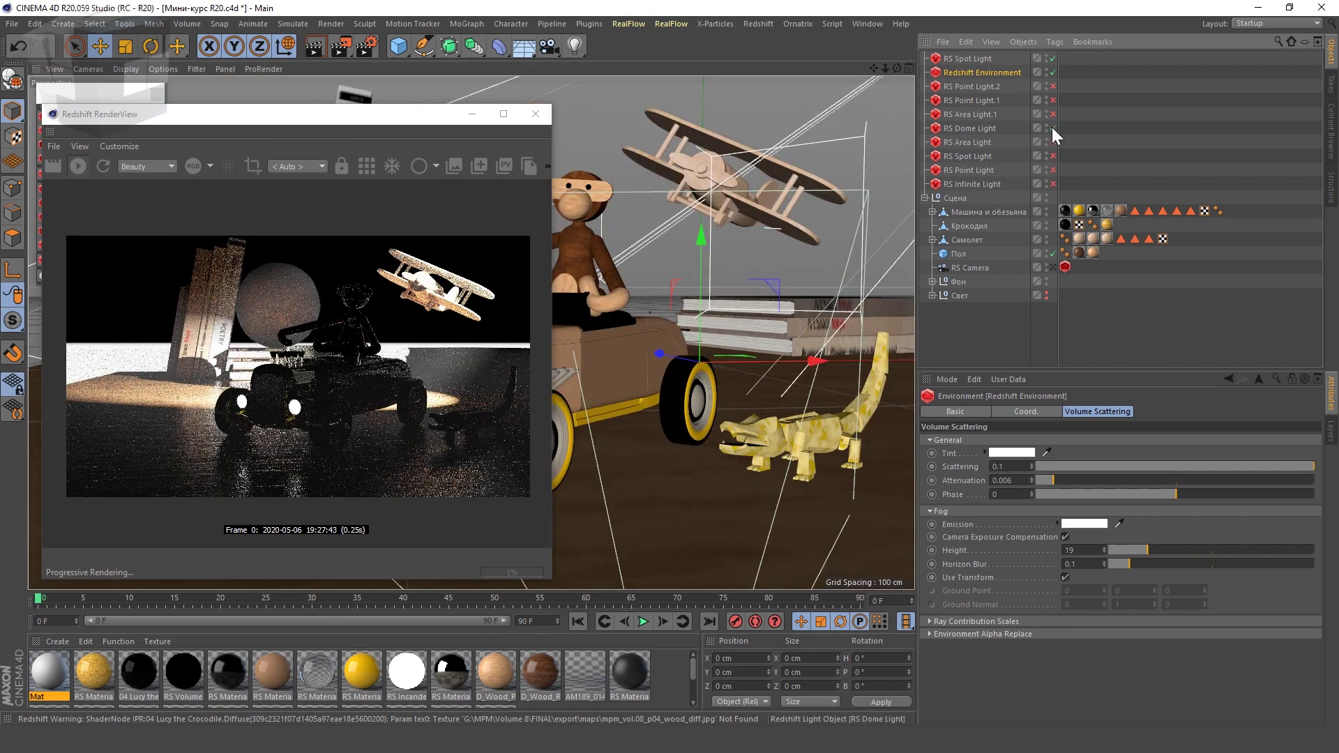
- Turn on the RS Dome Light and remove its volume contribution
left_click(1052, 129)
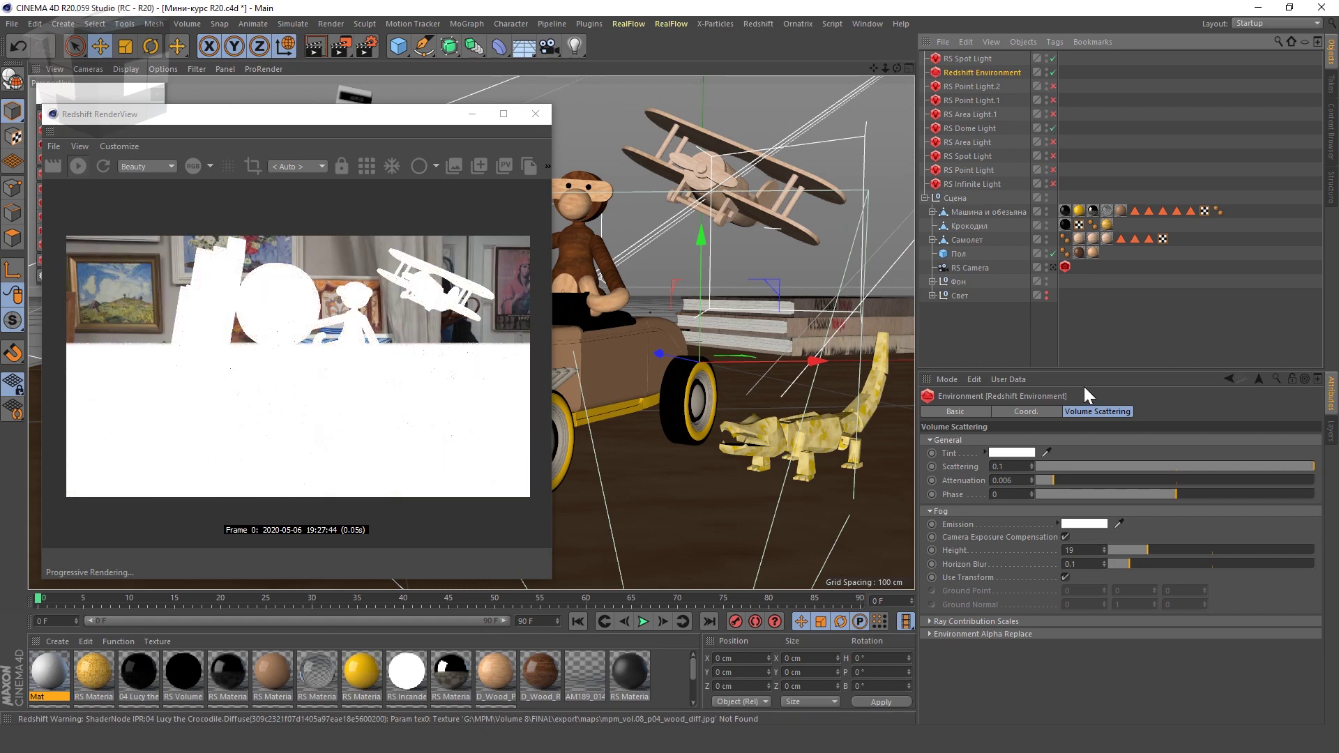
left_click(975, 131)
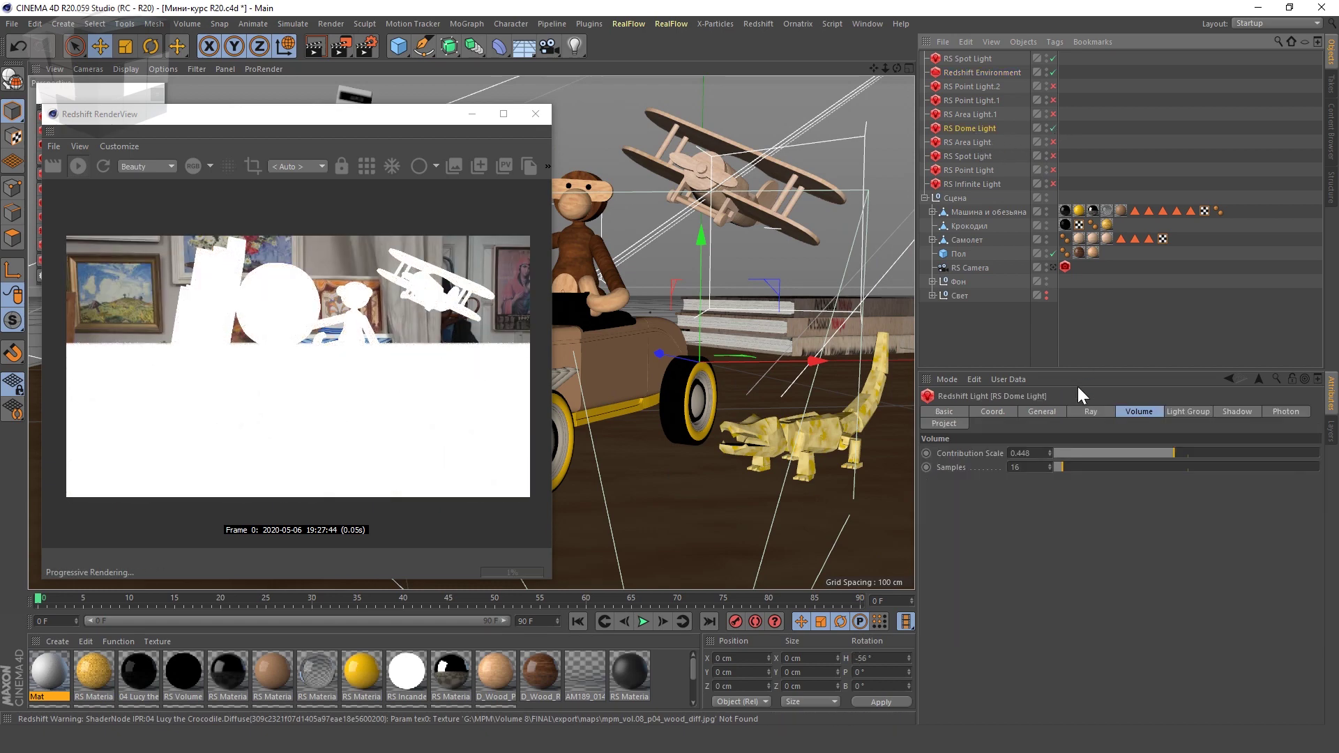
left_click_drag(1096, 457, 873, 454)
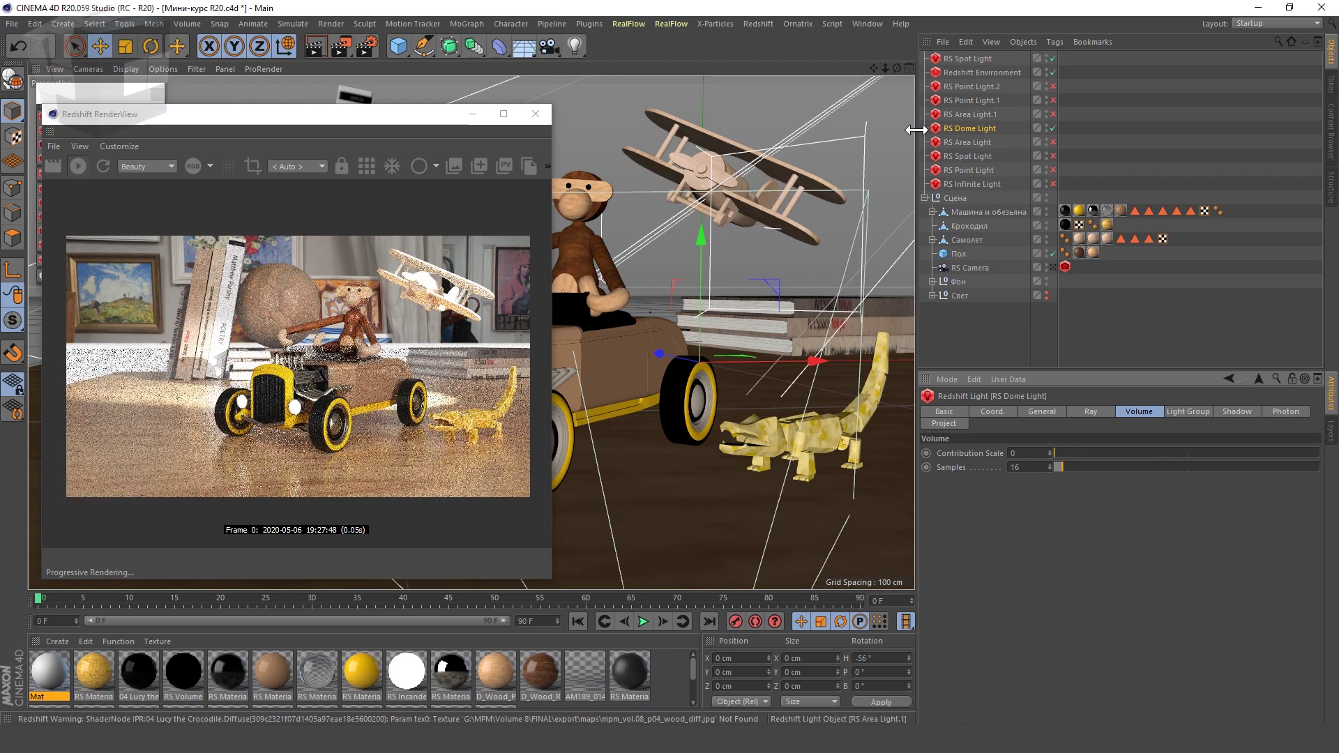
scroll(701, 407, "up", 2)
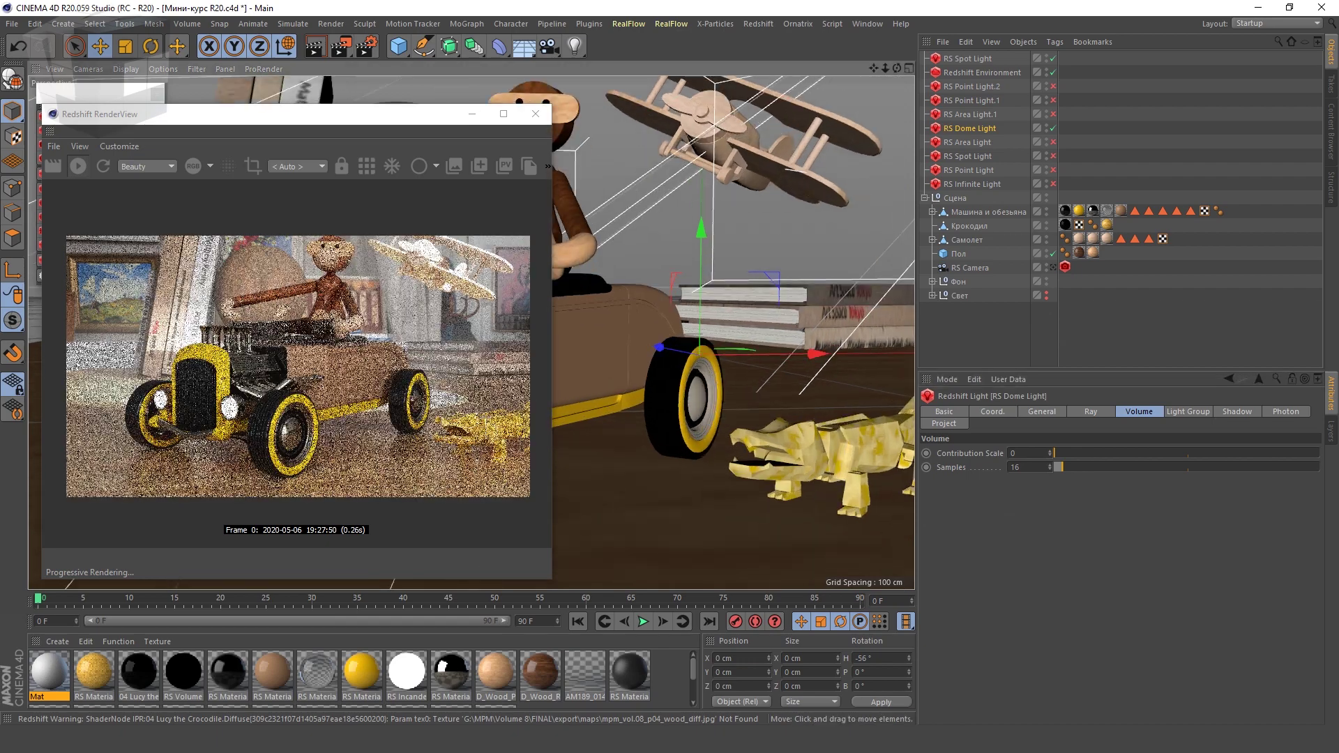
- Lower the fog attenuation to 0.001, then disable the Redshift Environment and dome light
left_click(981, 72)
mouse_move(1154, 479)
left_mouse_down()
mouse_move(1040, 480)
mouse_move(1221, 488)
left_mouse_up()
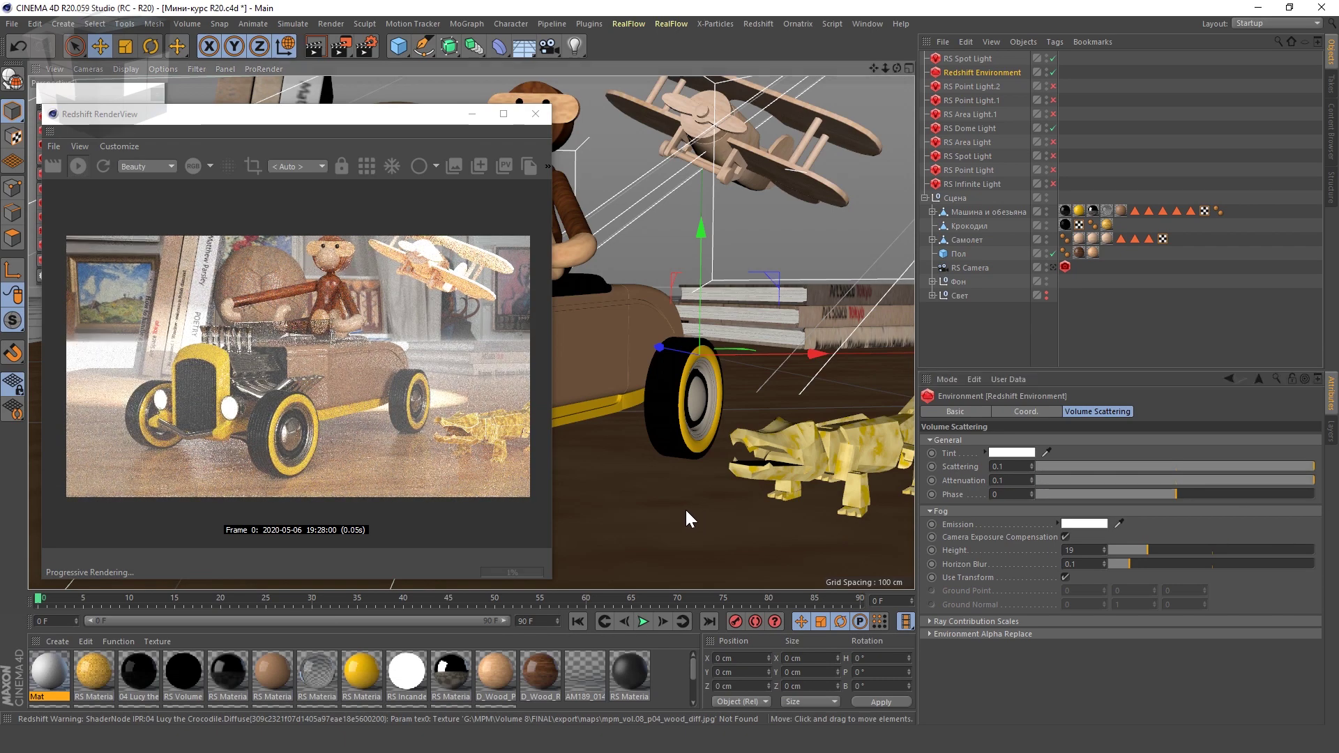
key("ctrl+shift+z")
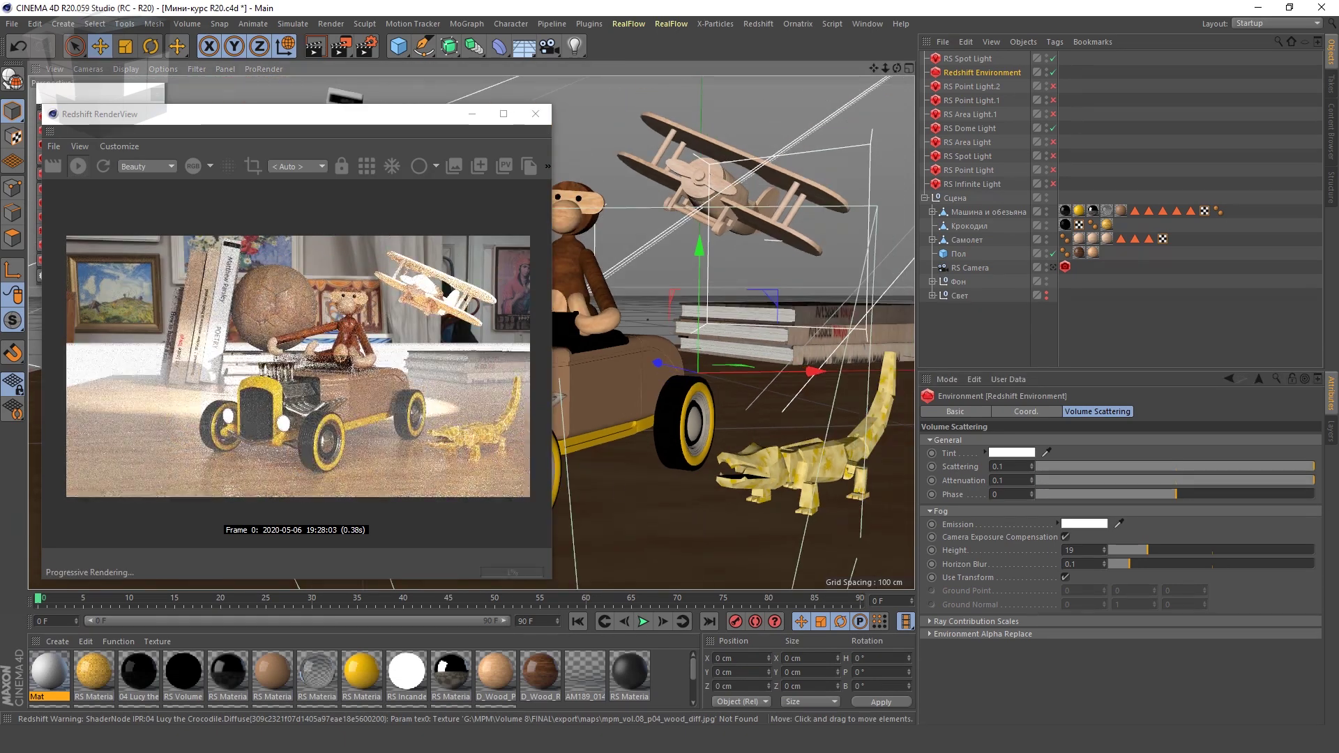
key("ctrl+shift+z")
key("ctrl+shift+z")
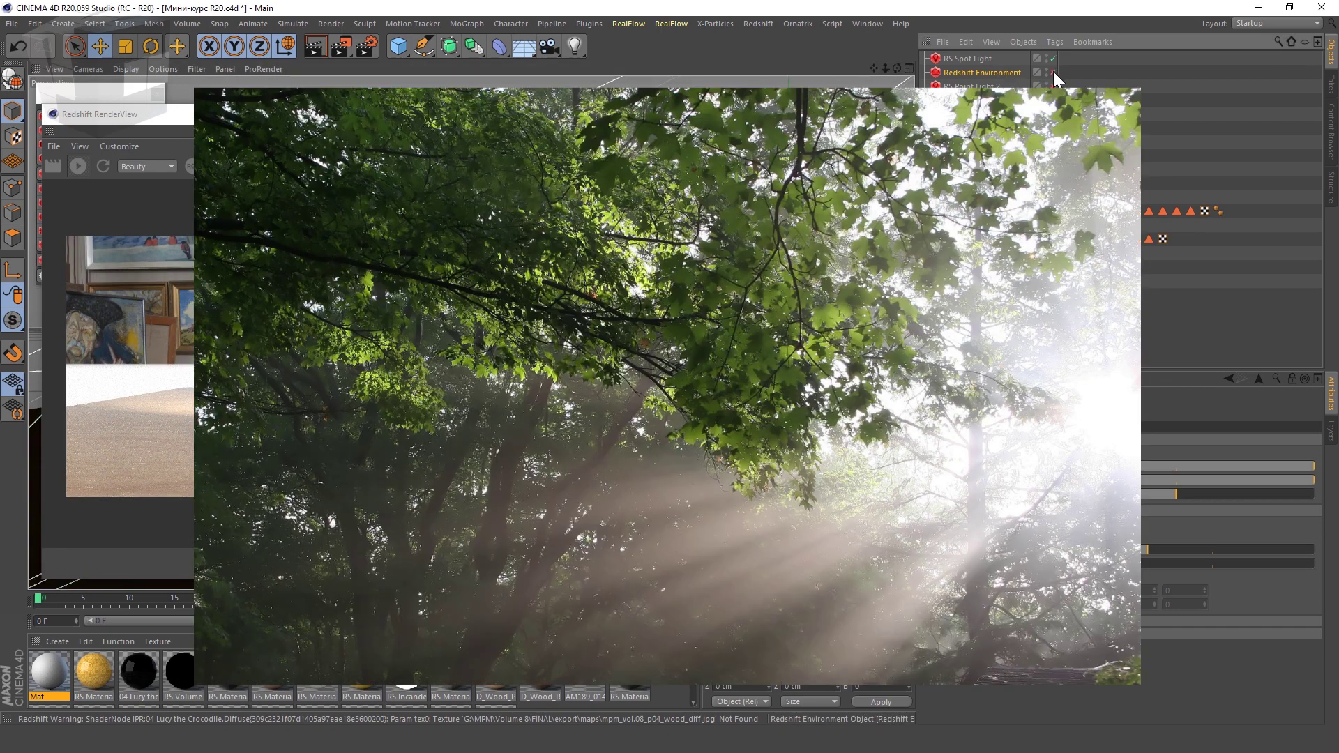
left_click(1053, 72)
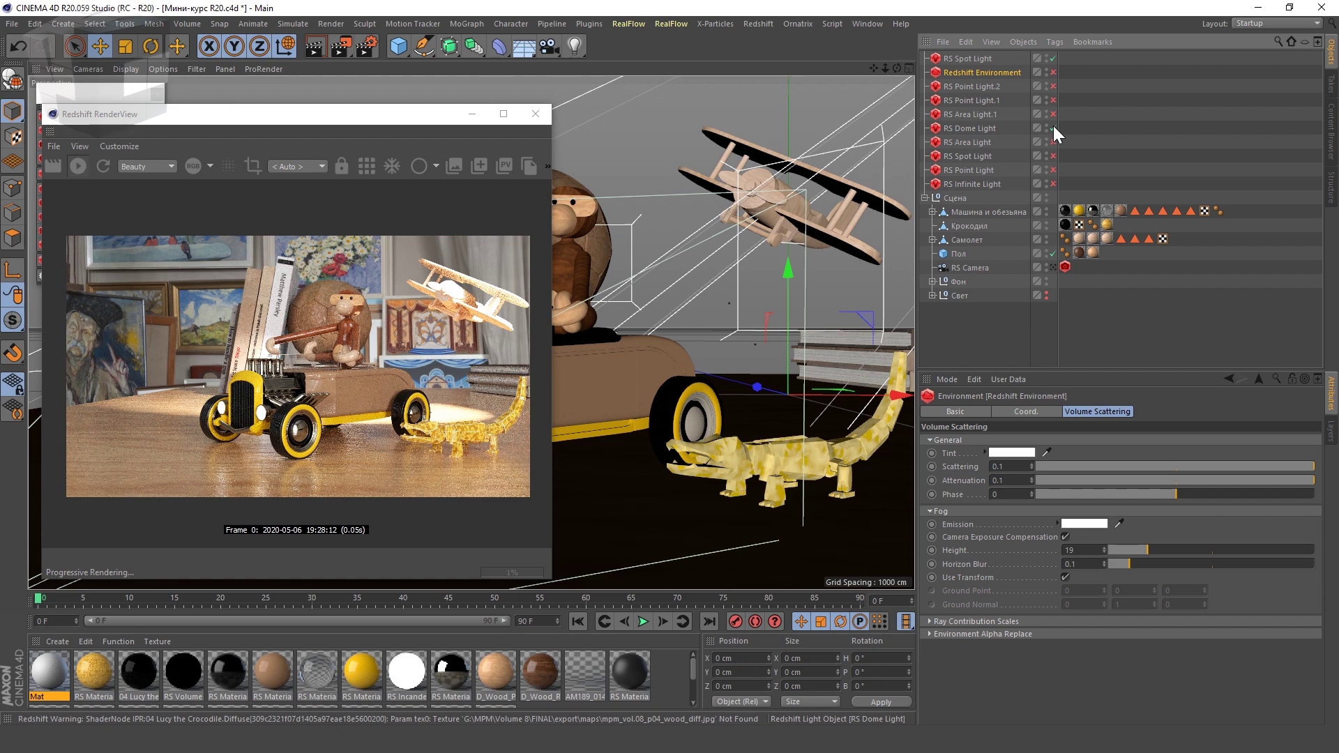
left_click(1053, 128)
- Tear off Redshift's camera types into a floating palette and look through the RS Camera
left_click(1053, 58)
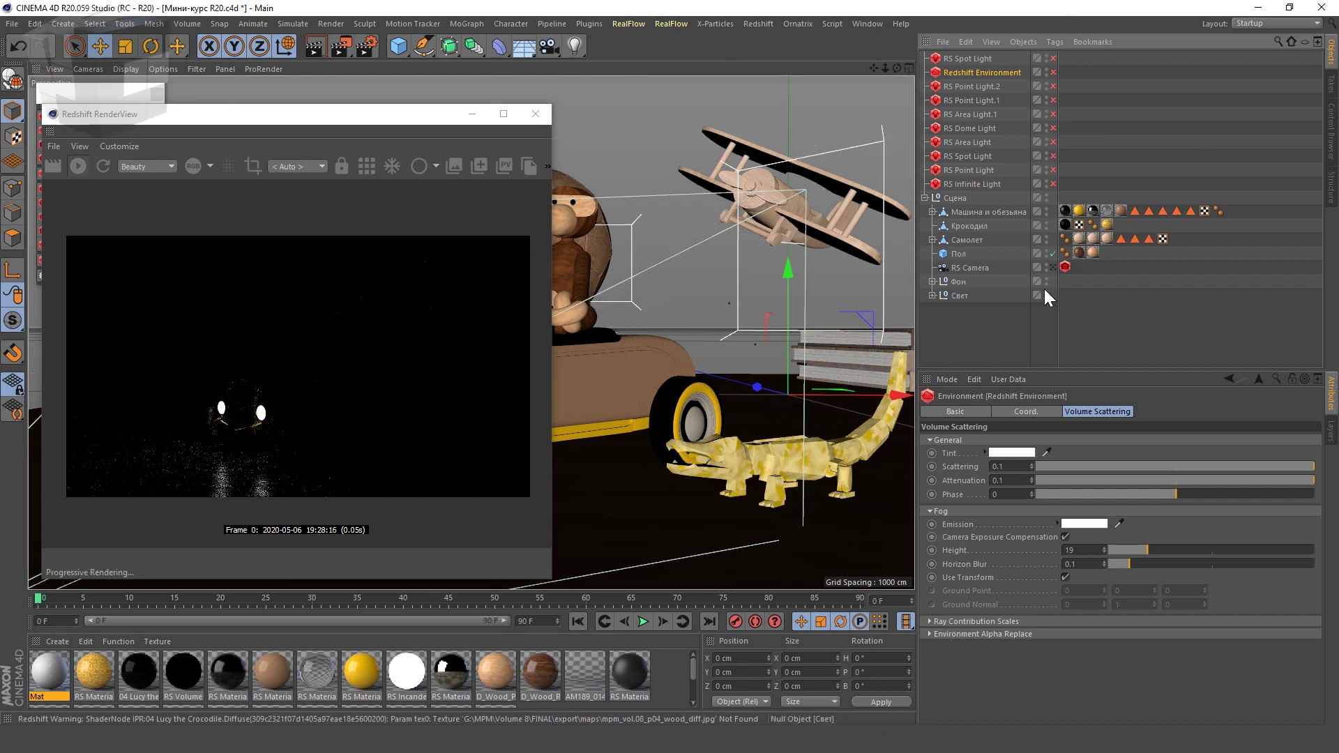
scroll(698, 314, "up", 5)
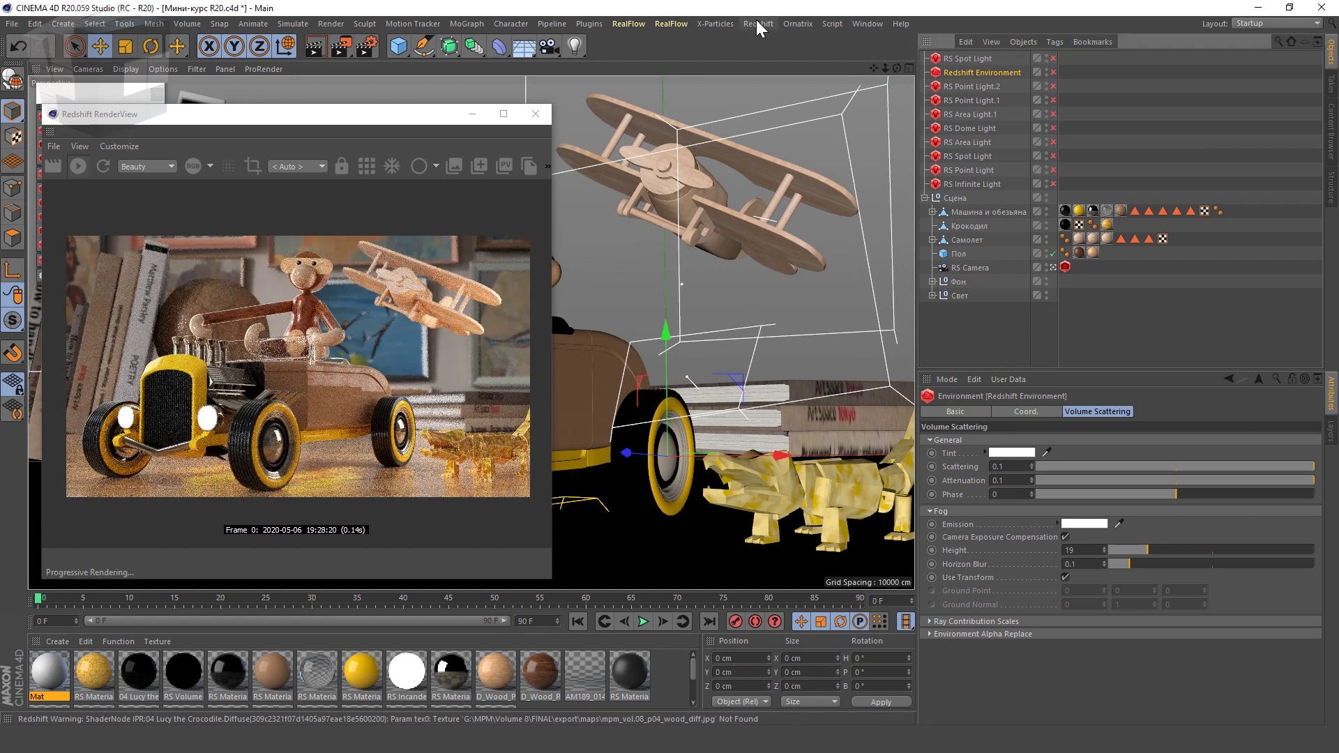
left_click(756, 23)
mouse_move(774, 72)
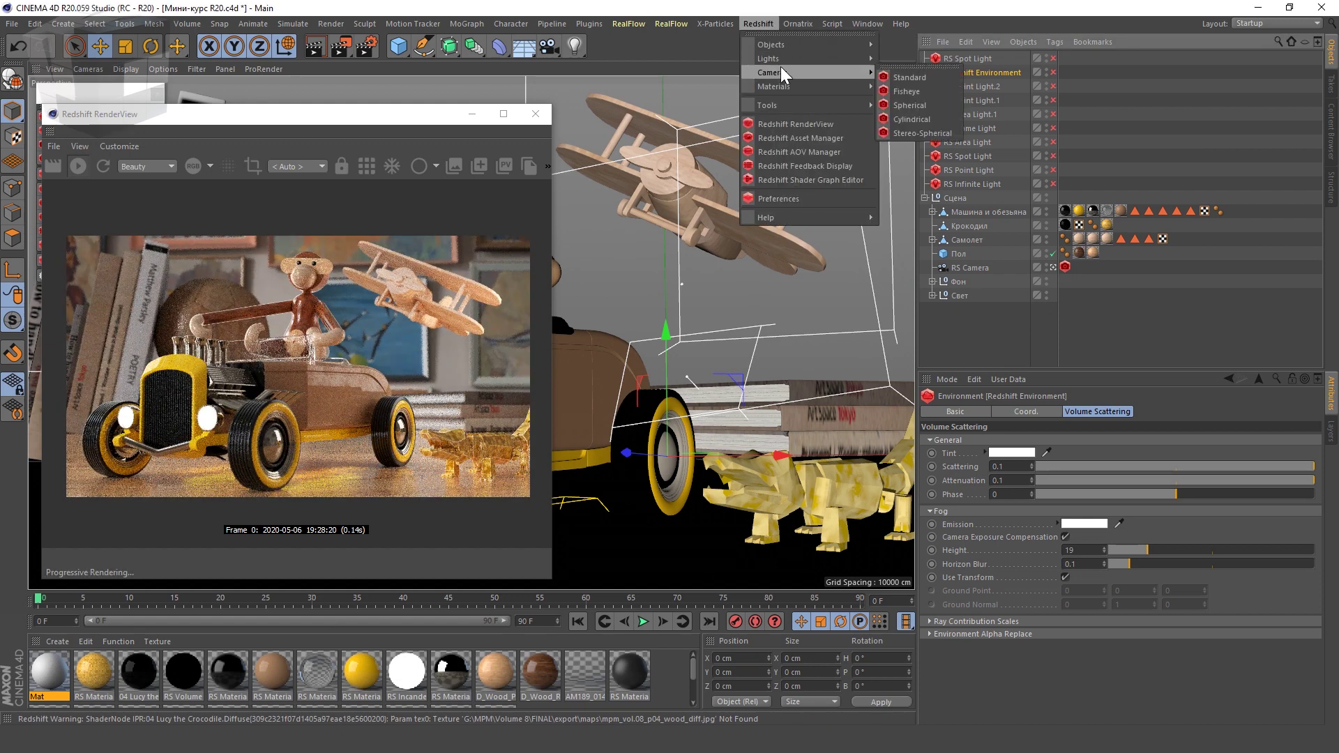
left_click(897, 66)
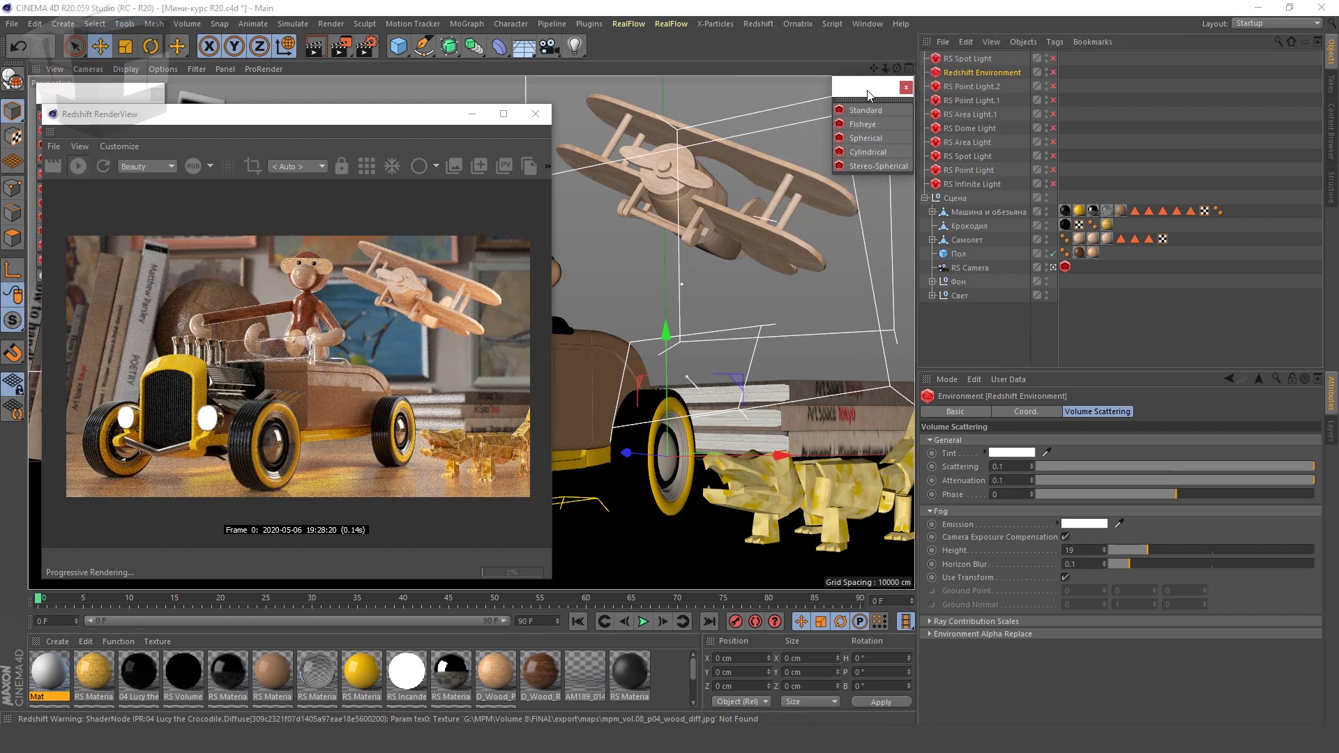
left_click(1053, 268)
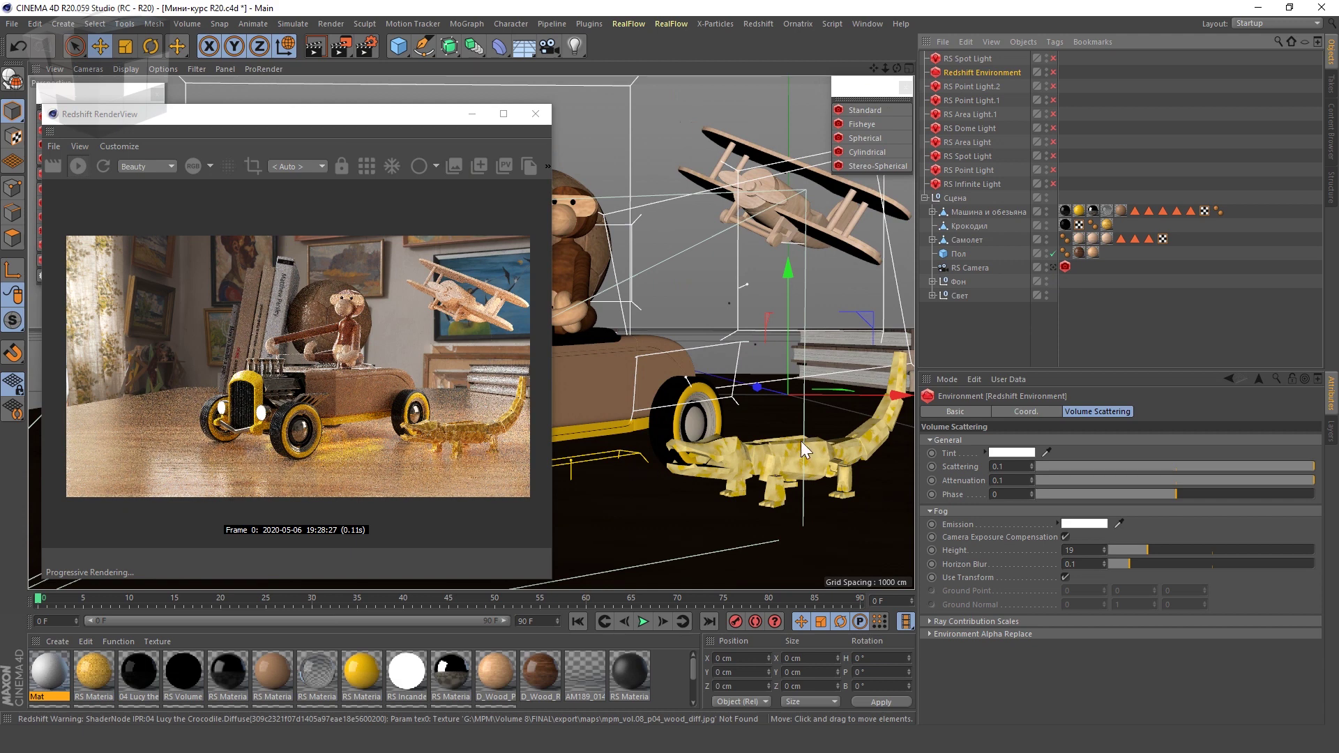
- Add a Fisheye Redshift camera, view the crocodile and car through it, then delete it
left_click(880, 123)
left_click(1053, 57)
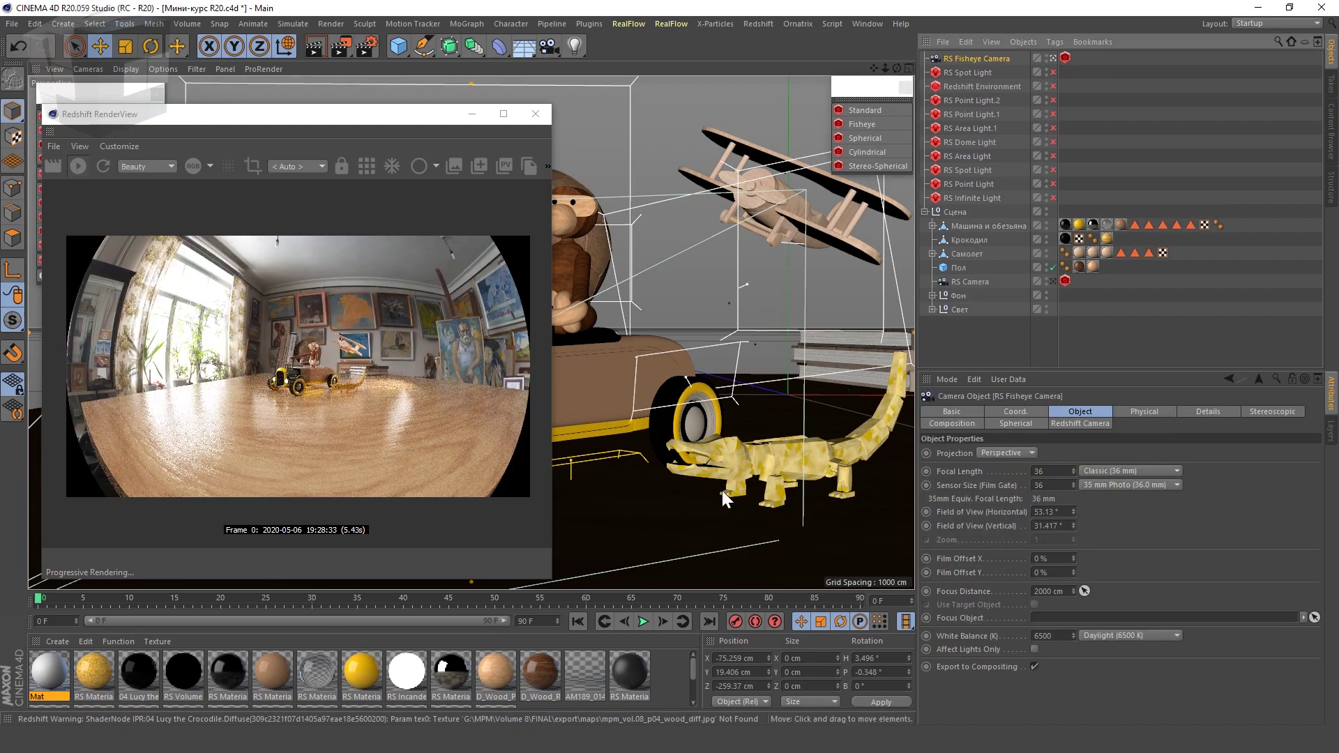
mouse_move(747, 463)
left_mouse_down("alt")
mouse_move(684, 389)
mouse_move(722, 358)
left_mouse_up("alt")
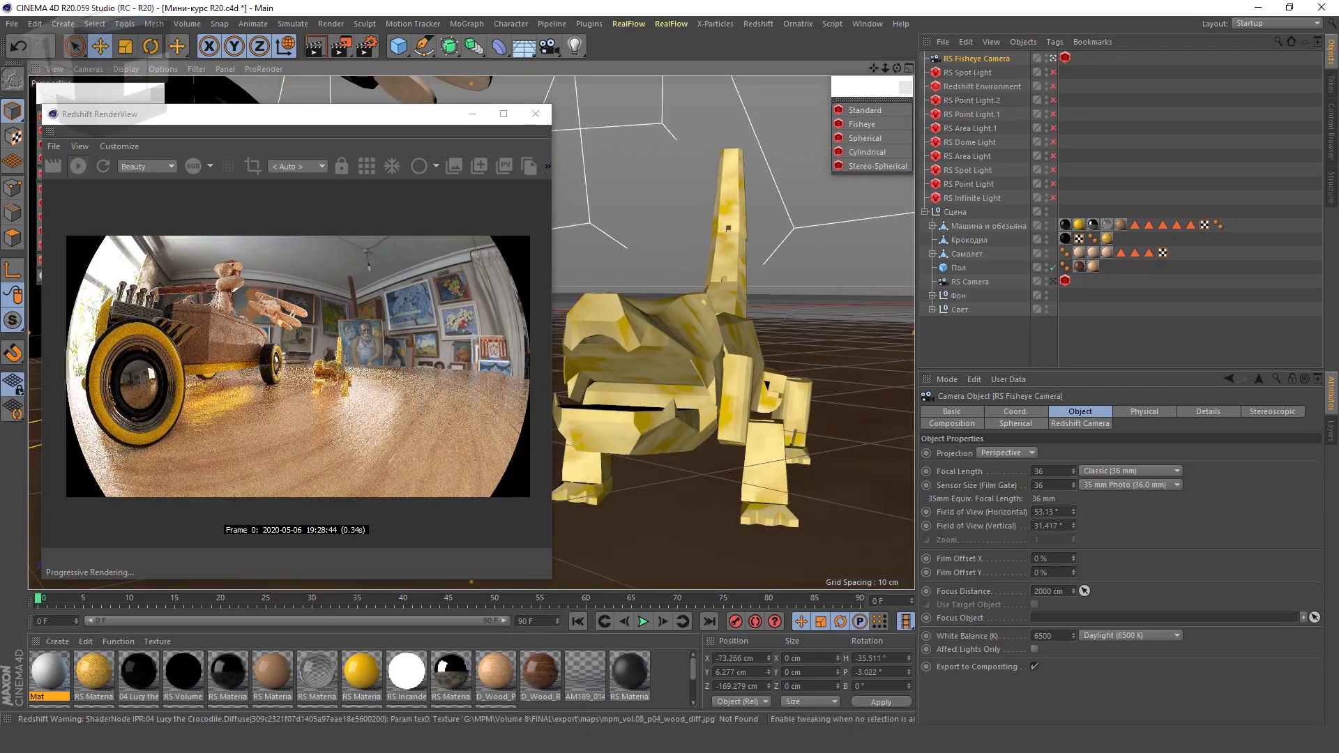
mouse_move(875, 74)
left_mouse_down()
mouse_move(942, 77)
mouse_move(941, 56)
mouse_move(927, 77)
left_mouse_up()
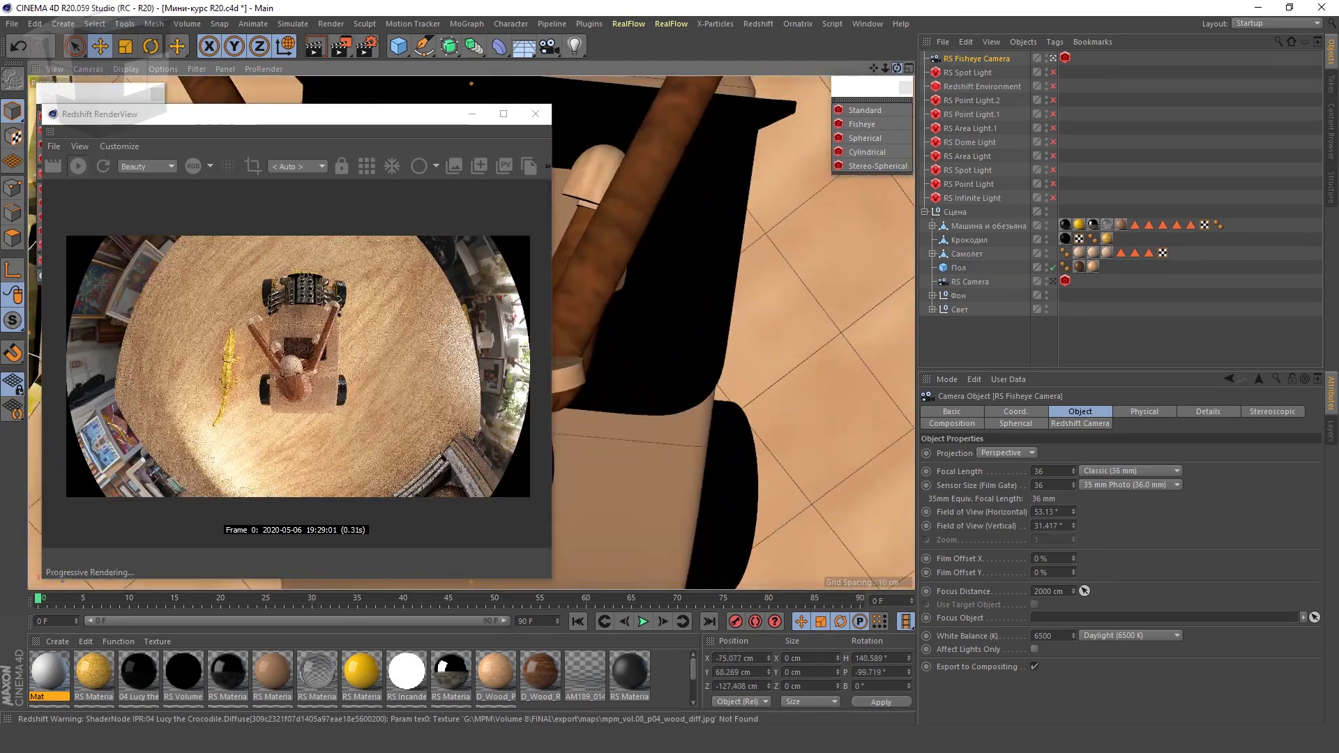
key("Delete")
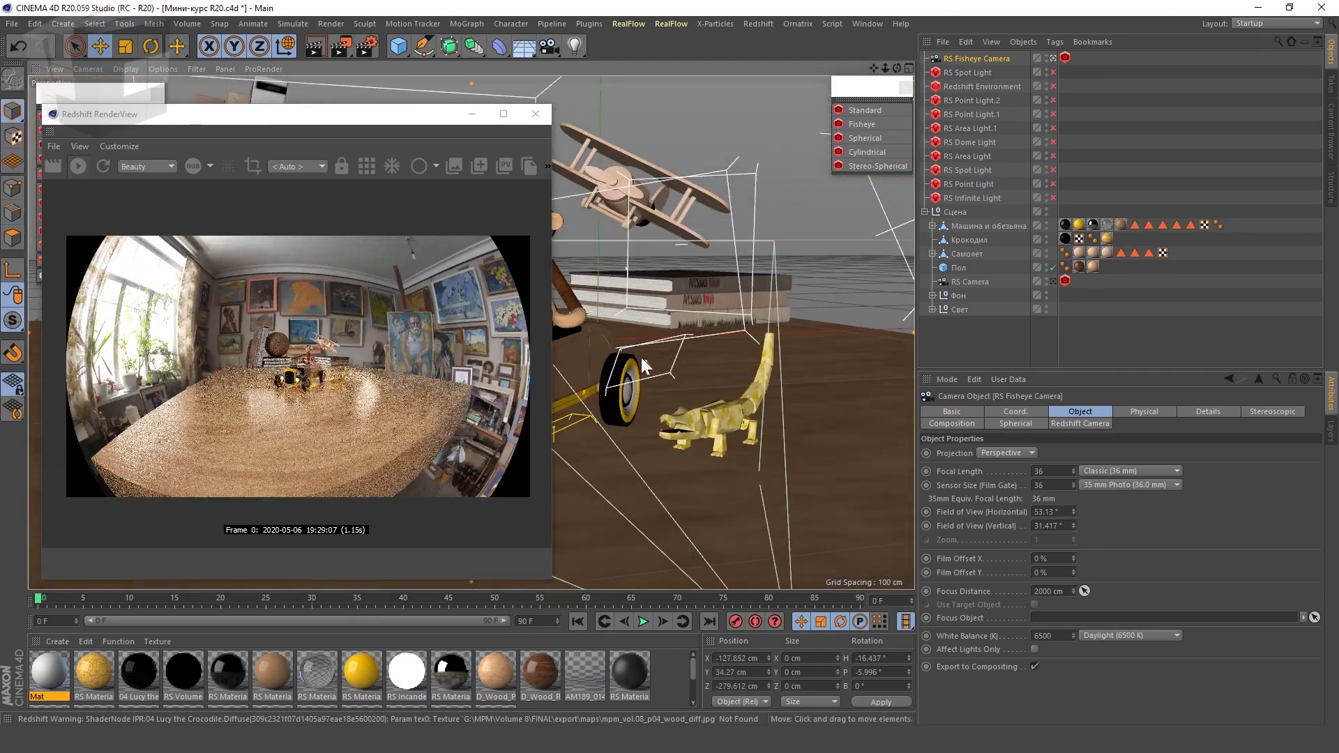
- Add a Spherical camera, switch it to Stereo-Spherical, then set its type to Standard
left_click(868, 137)
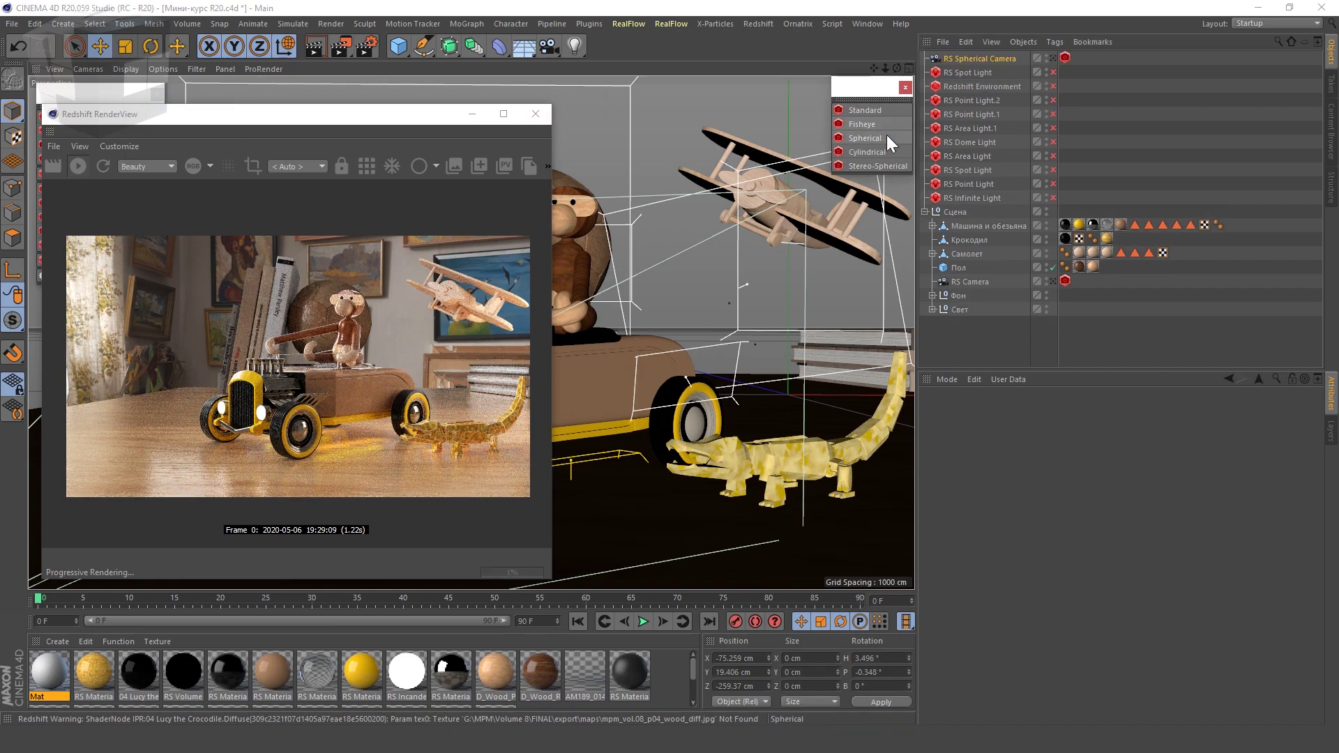
mouse_move(805, 426)
left_mouse_down("alt")
mouse_move(691, 370)
mouse_move(766, 473)
mouse_move(749, 368)
mouse_move(660, 420)
mouse_move(760, 421)
mouse_move(690, 428)
left_mouse_up("alt")
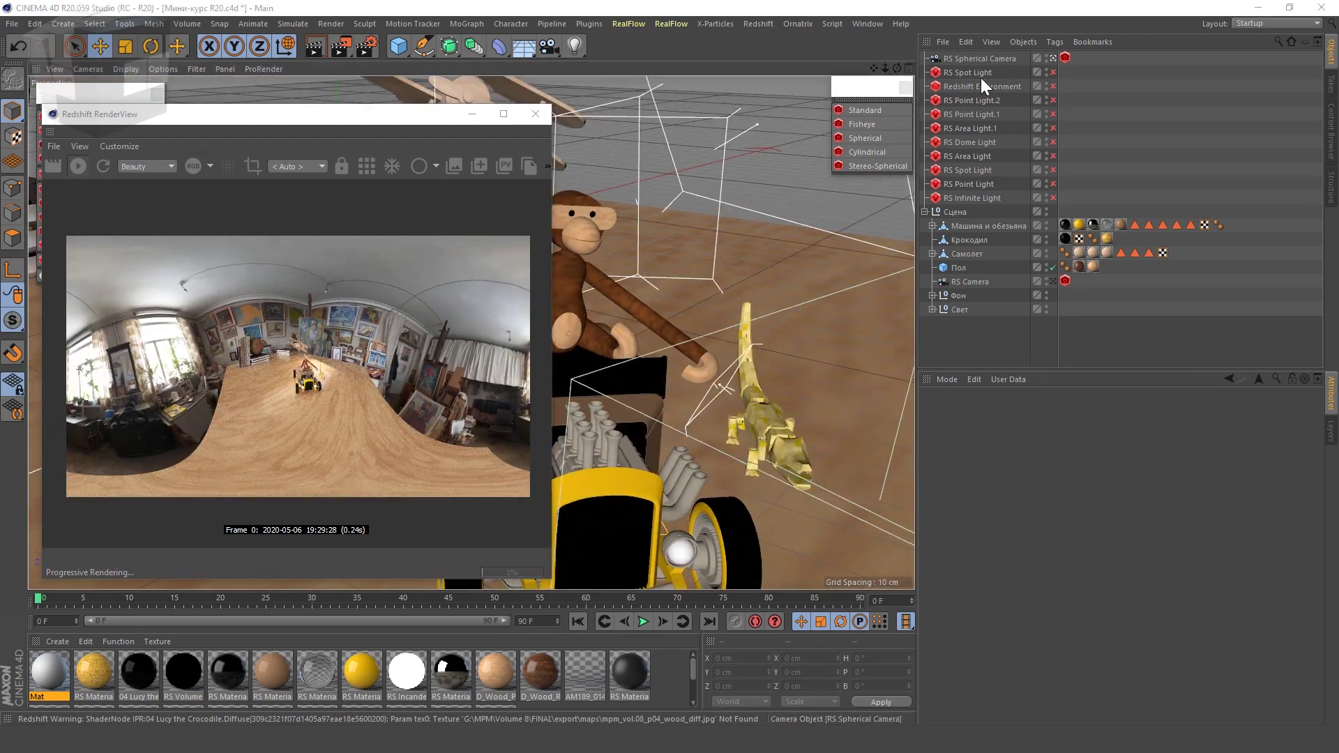
left_click(994, 59)
left_click(877, 166)
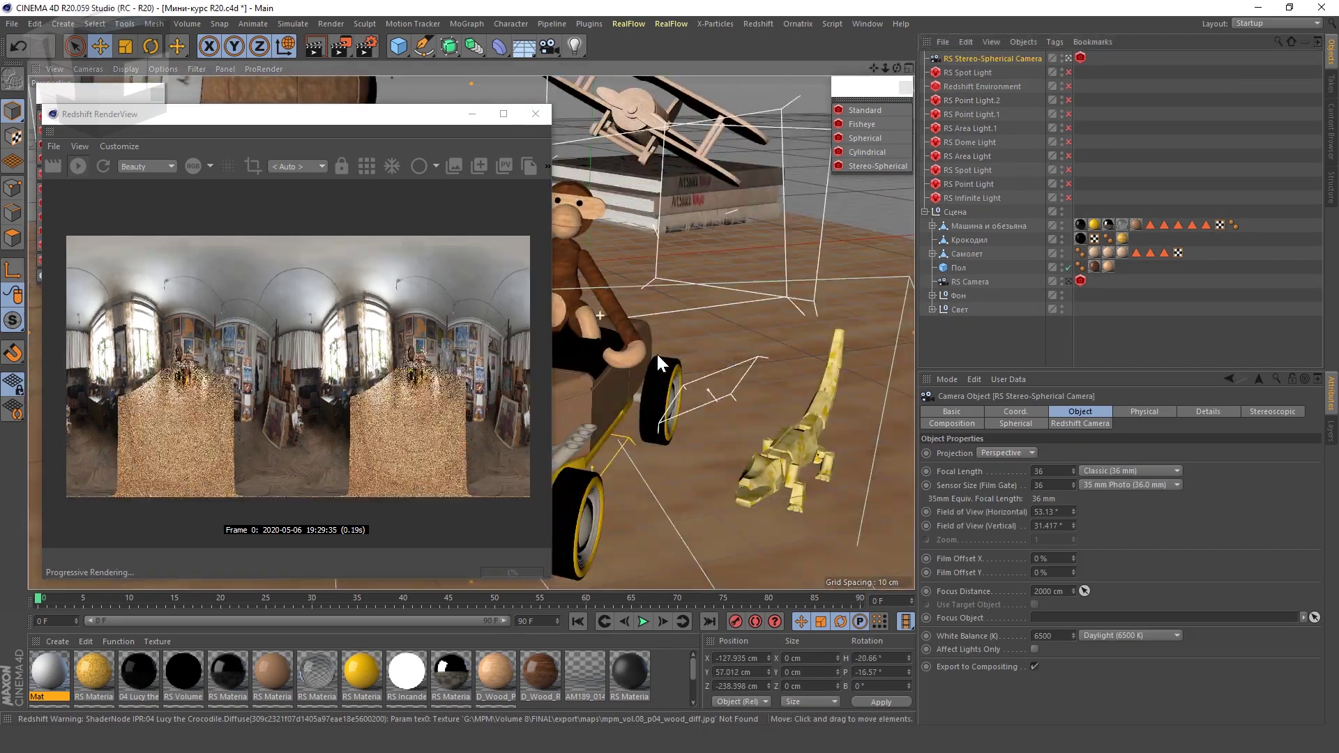
left_click_drag(655, 353, 701, 367, "alt")
left_click(883, 109)
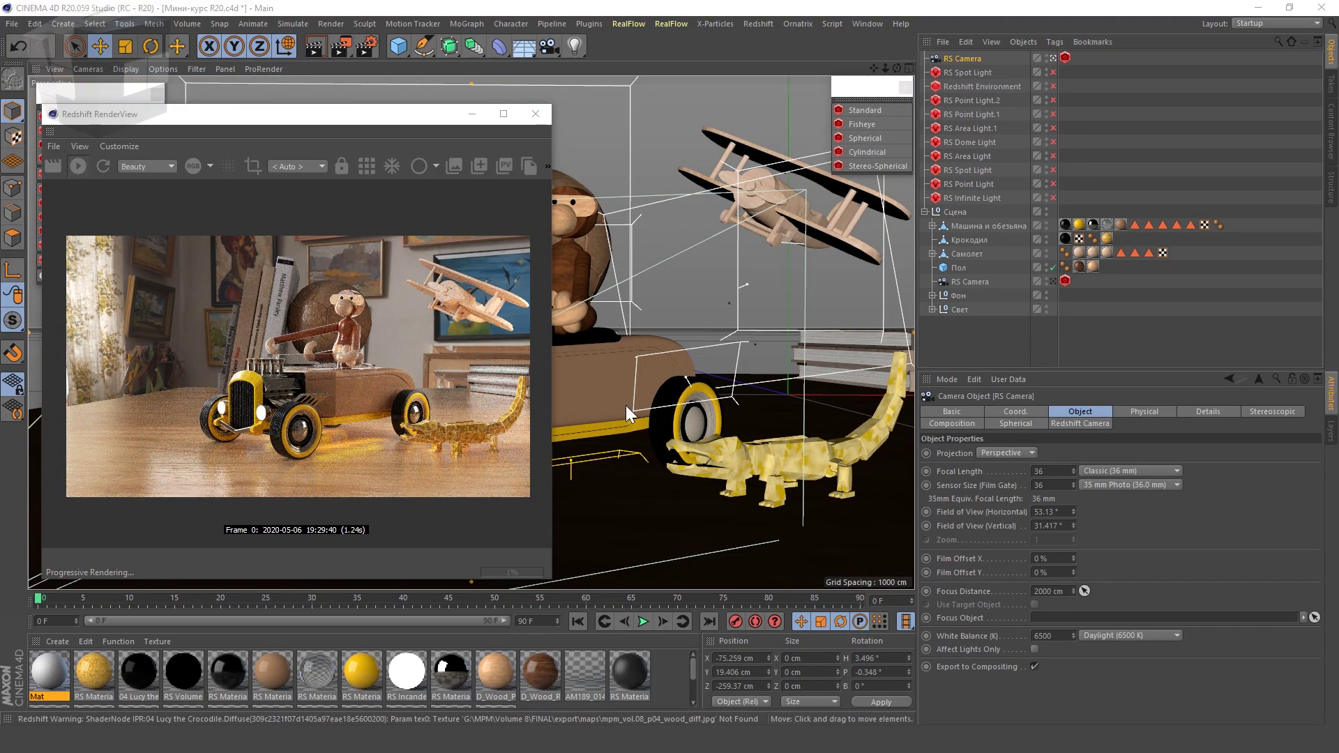
- Add a plain camera object and delete it again
mouse_move(626, 405)
left_mouse_down("alt")
mouse_move(608, 367)
mouse_move(670, 349)
left_mouse_up("alt")
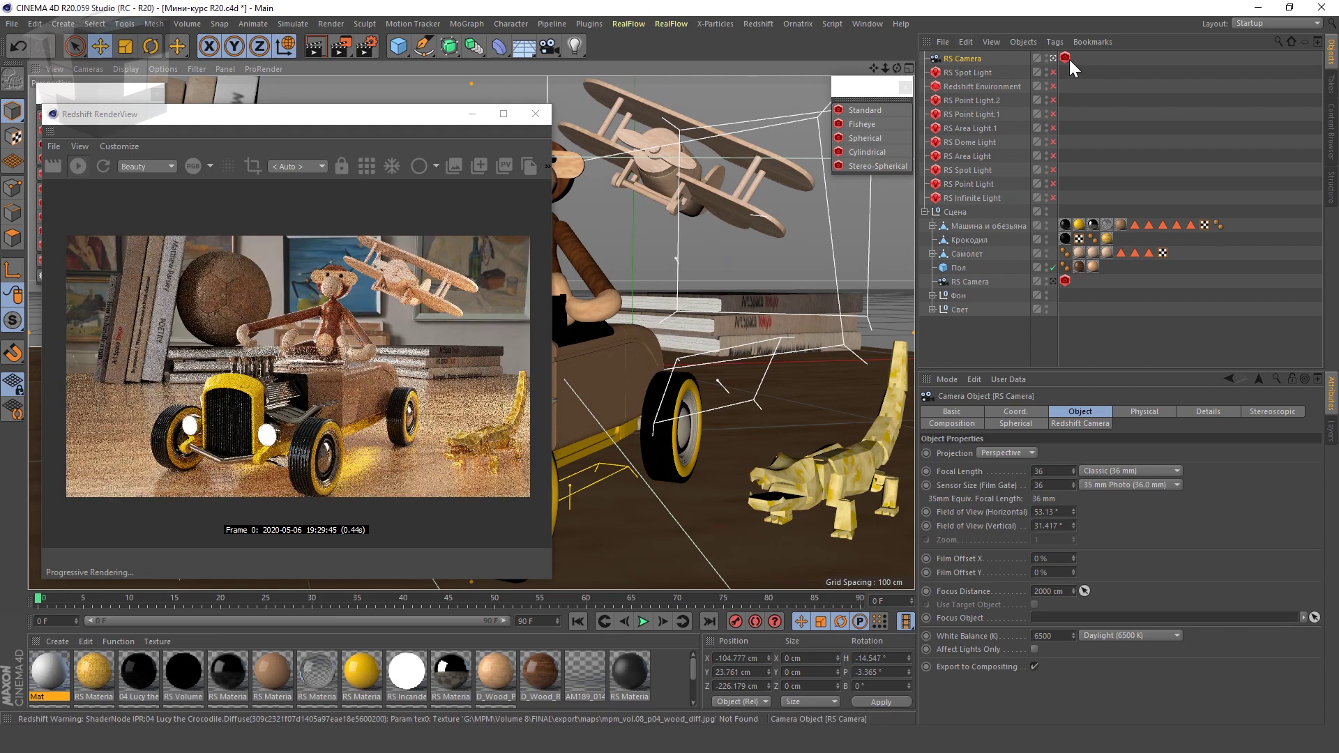
left_click(549, 46)
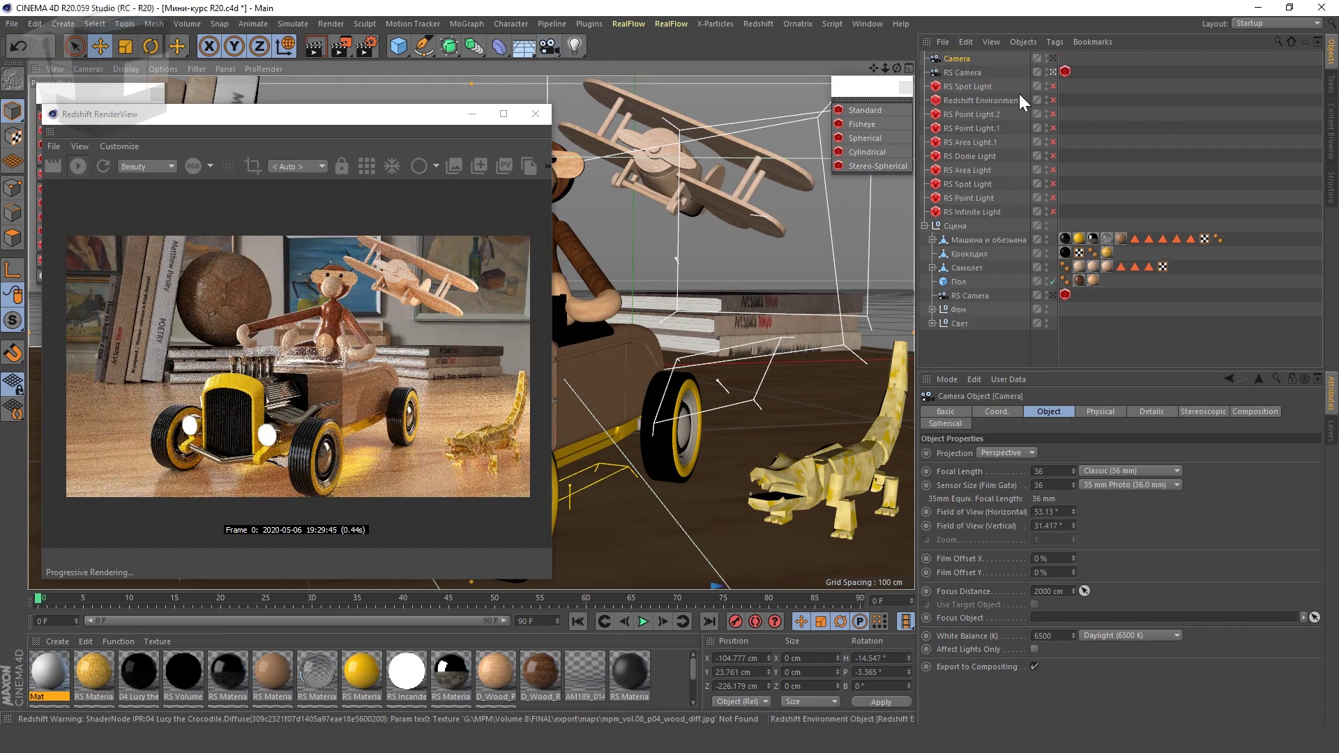
left_click(954, 58)
key("Delete")
- Add a Redshift Camera tag to RS Camera and display only its Bokeh settings
right_click(970, 59)
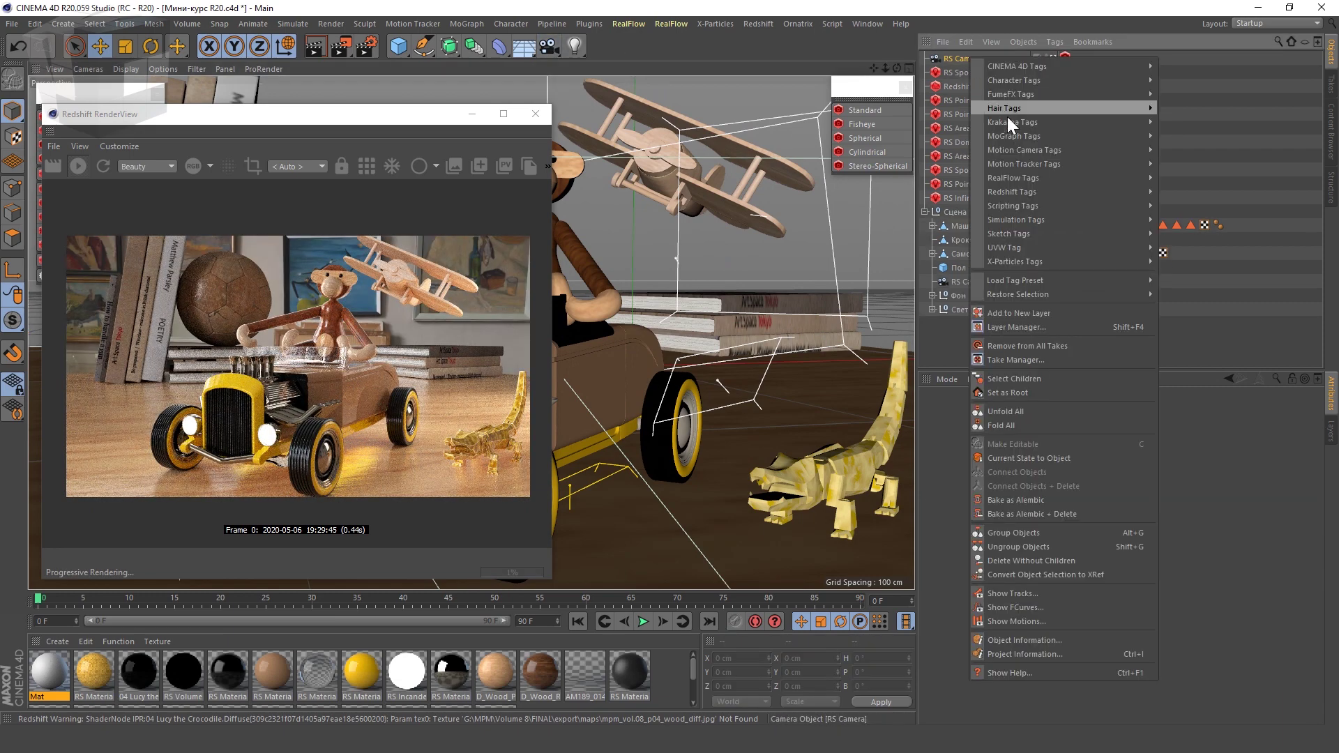
mouse_move(1011, 191)
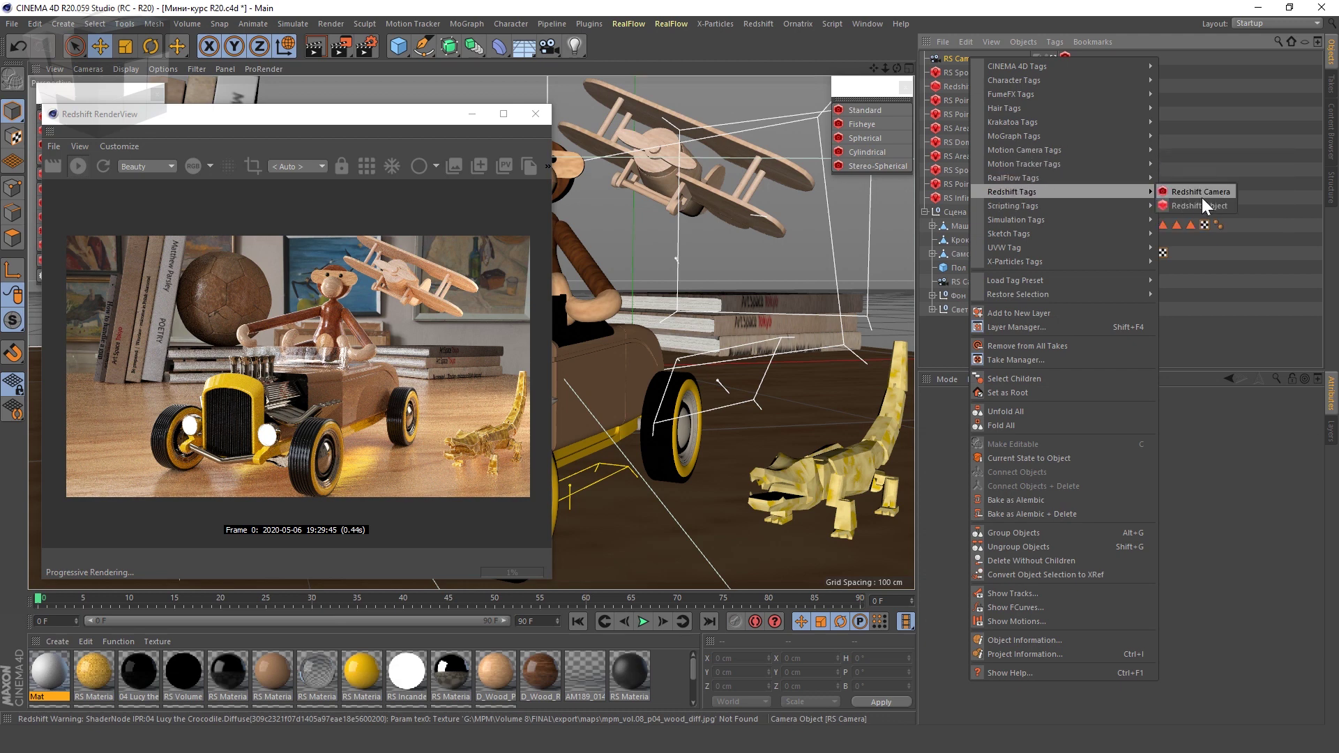
left_click(1196, 192)
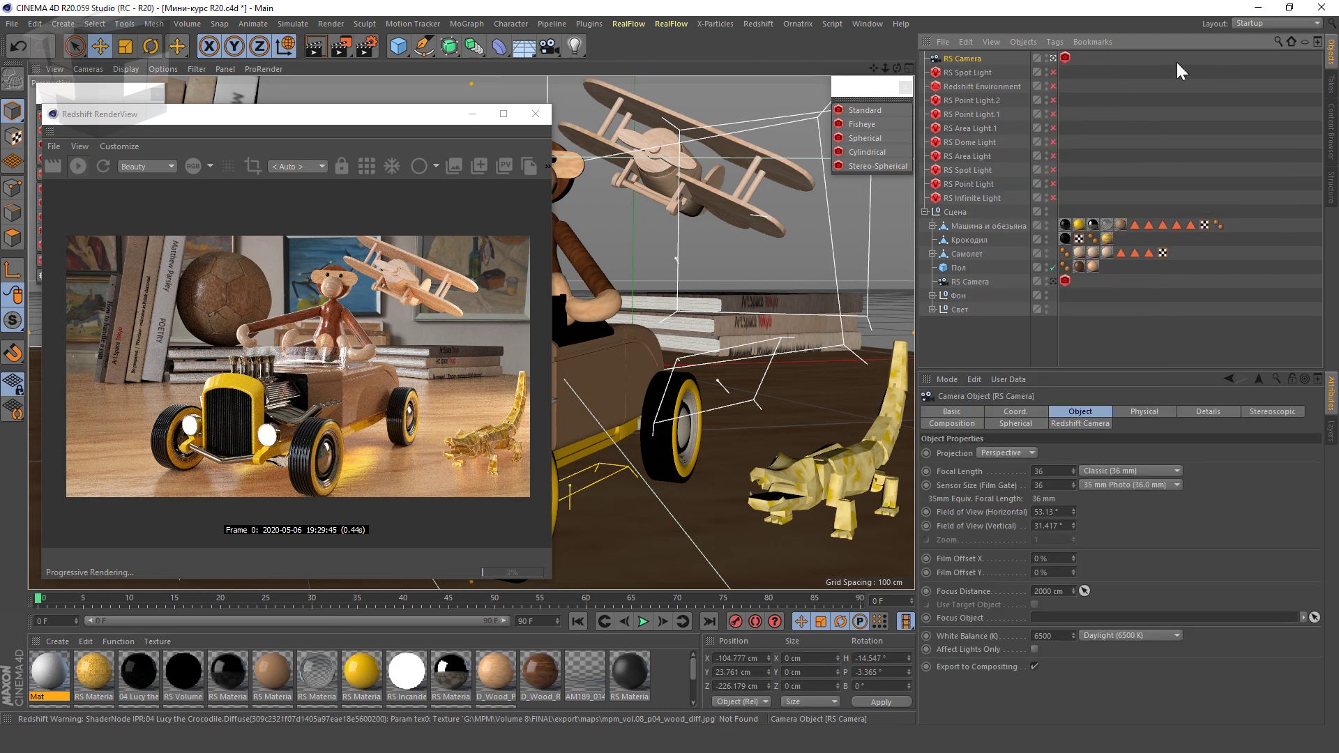
left_click(1067, 56)
left_click_drag(1106, 412, 1007, 446)
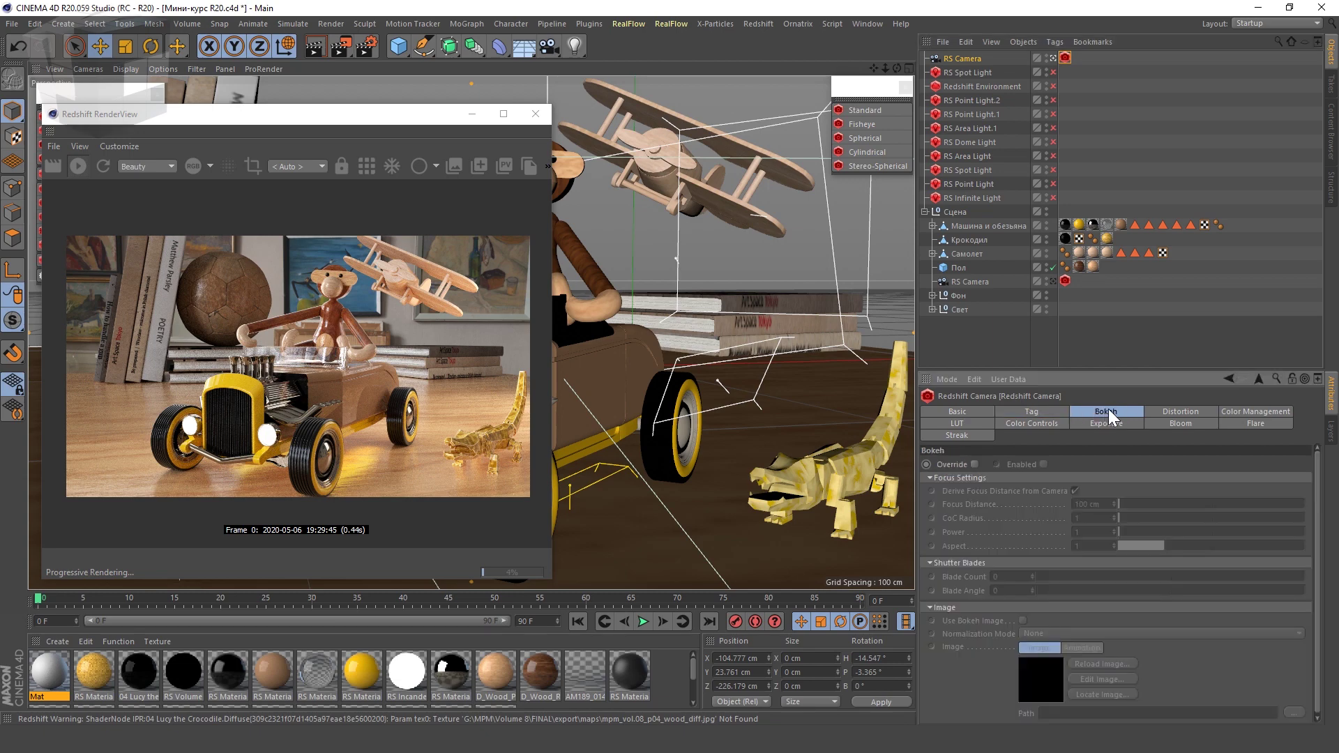
left_click(1119, 408)
- Widen the RenderView window, collapse its color controls, and move it to the left
left_click_drag(565, 162, 638, 185)
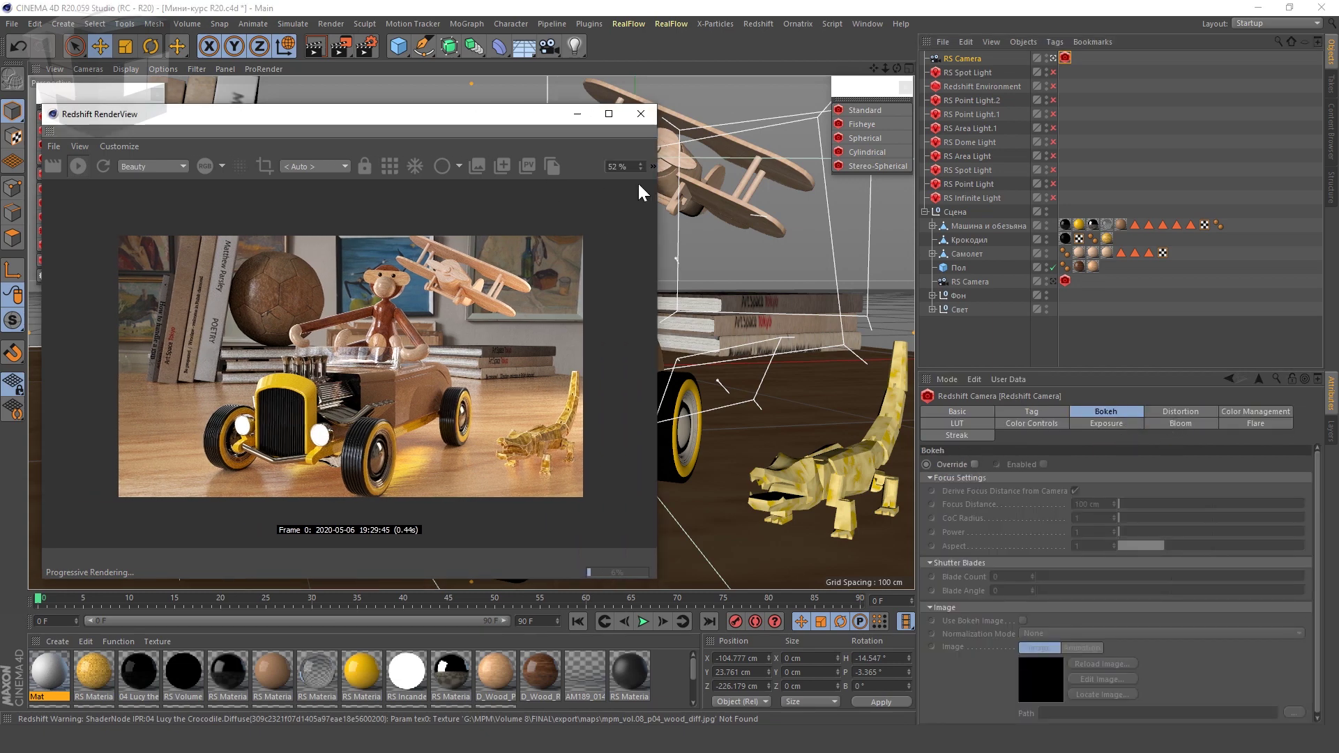
left_click(652, 166)
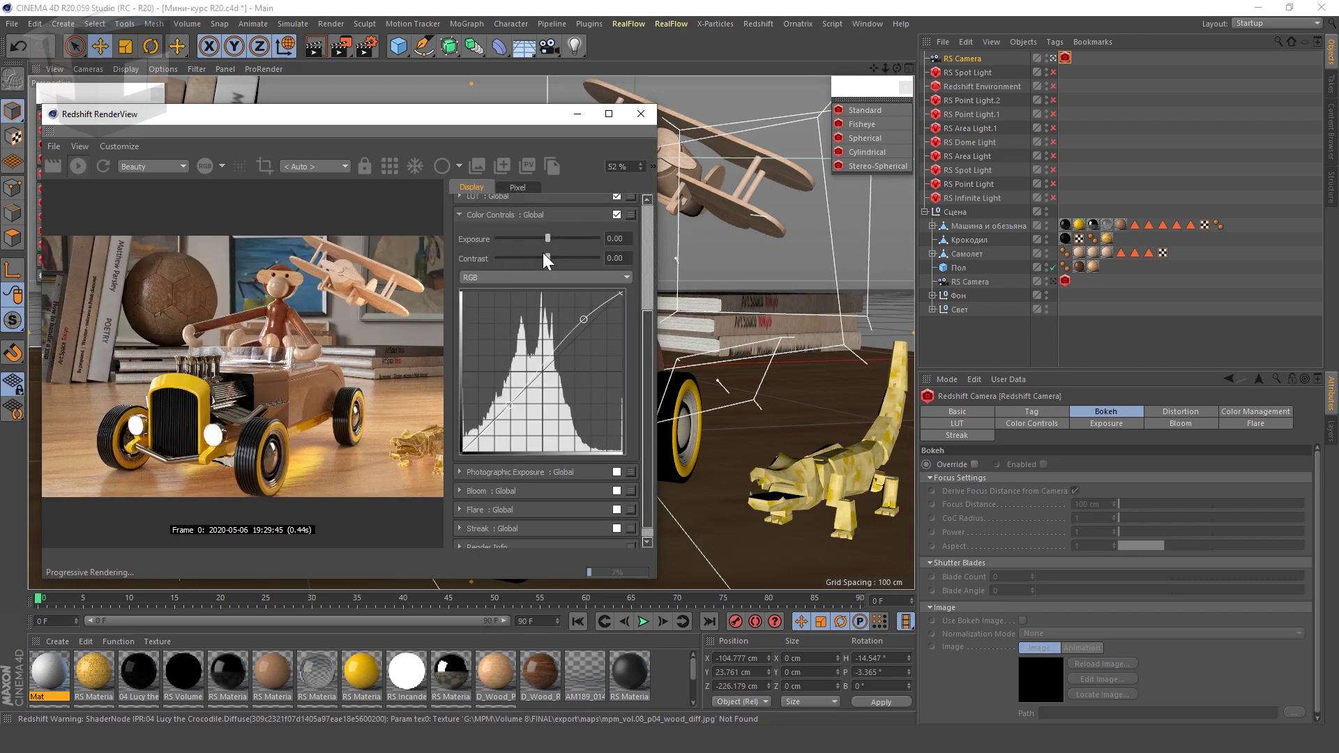
left_click(460, 214)
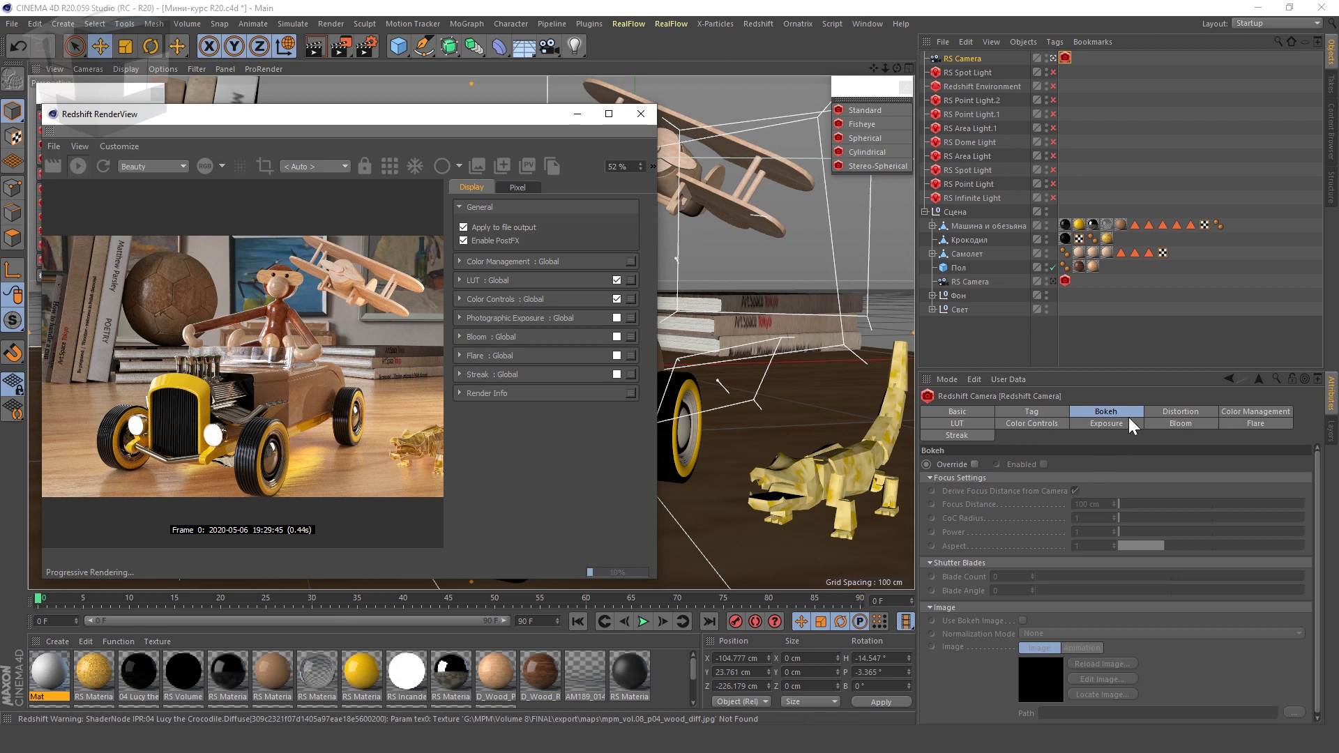
left_click(1109, 411)
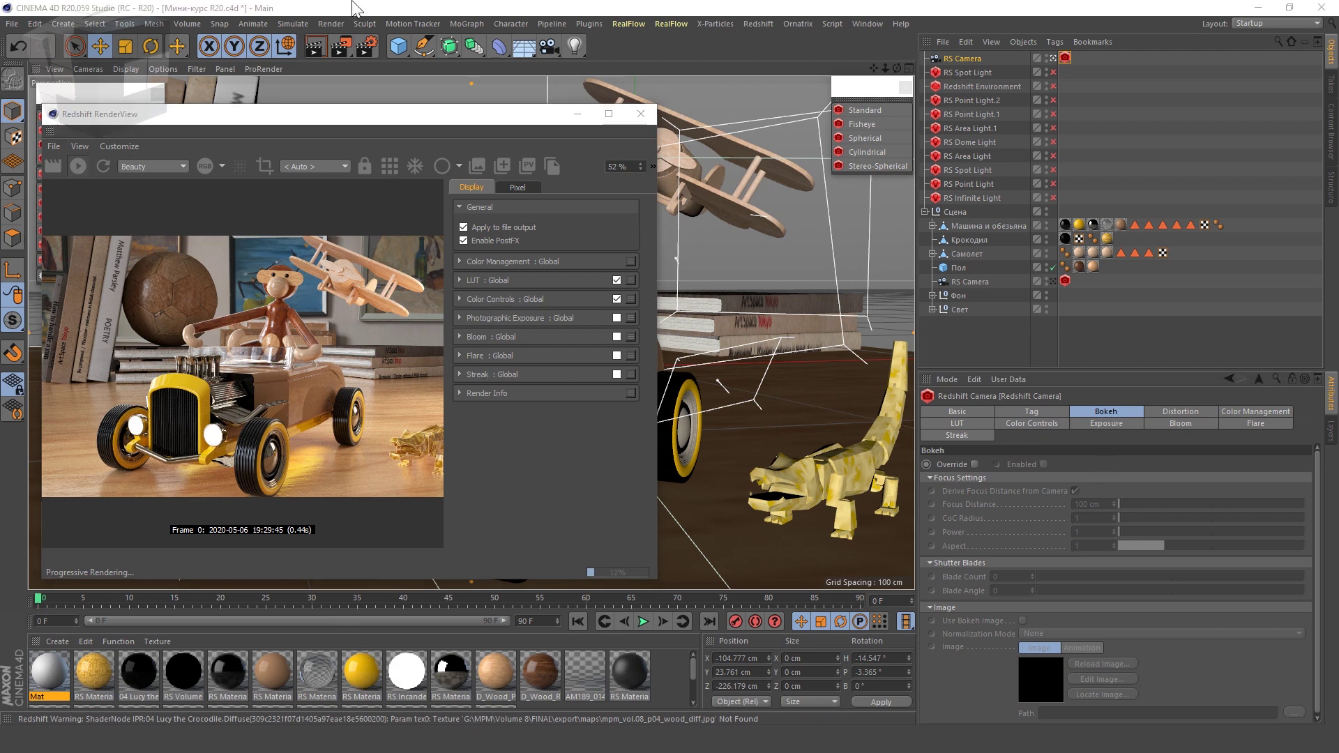
left_click_drag(313, 114, 277, 120)
- Shrink the render window and lower the RS Camera's Focus Distance to about 100 cm
left_click_drag(656, 579, 465, 501)
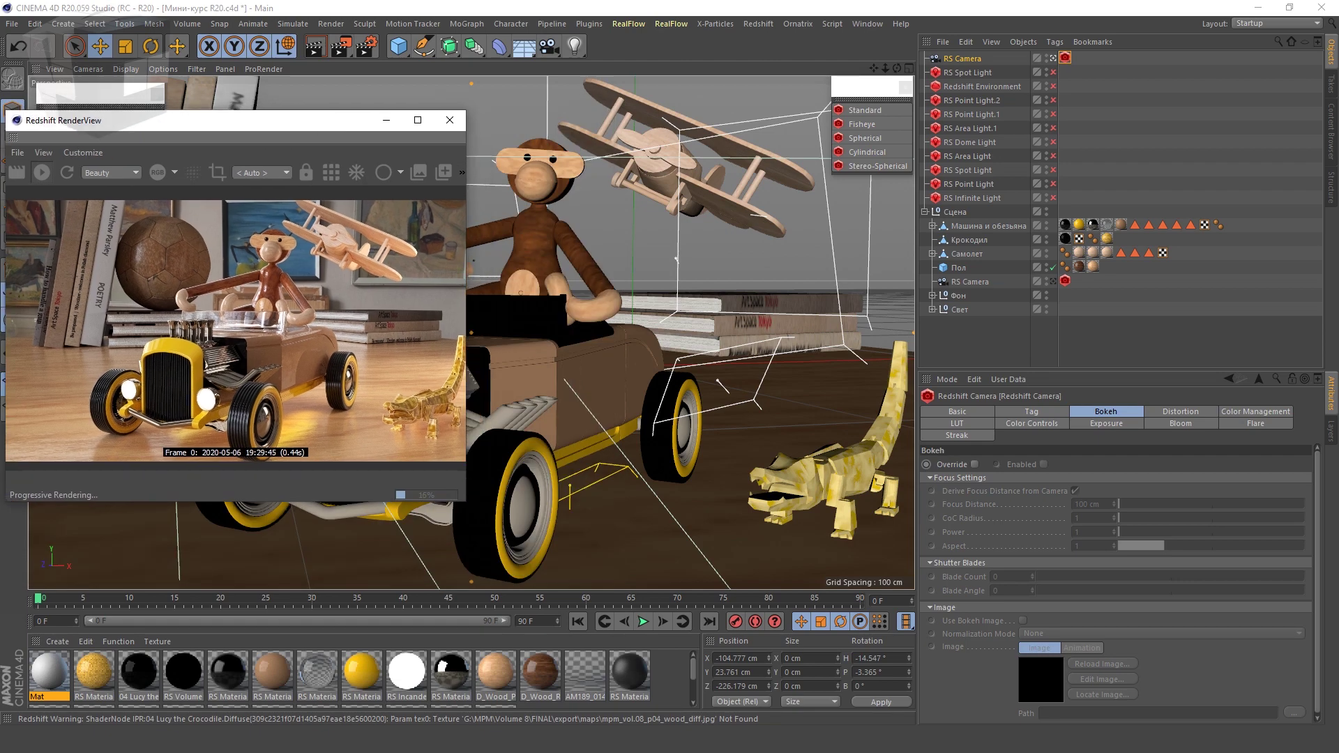
scroll(550, 364, "up", 3)
left_click(1005, 59)
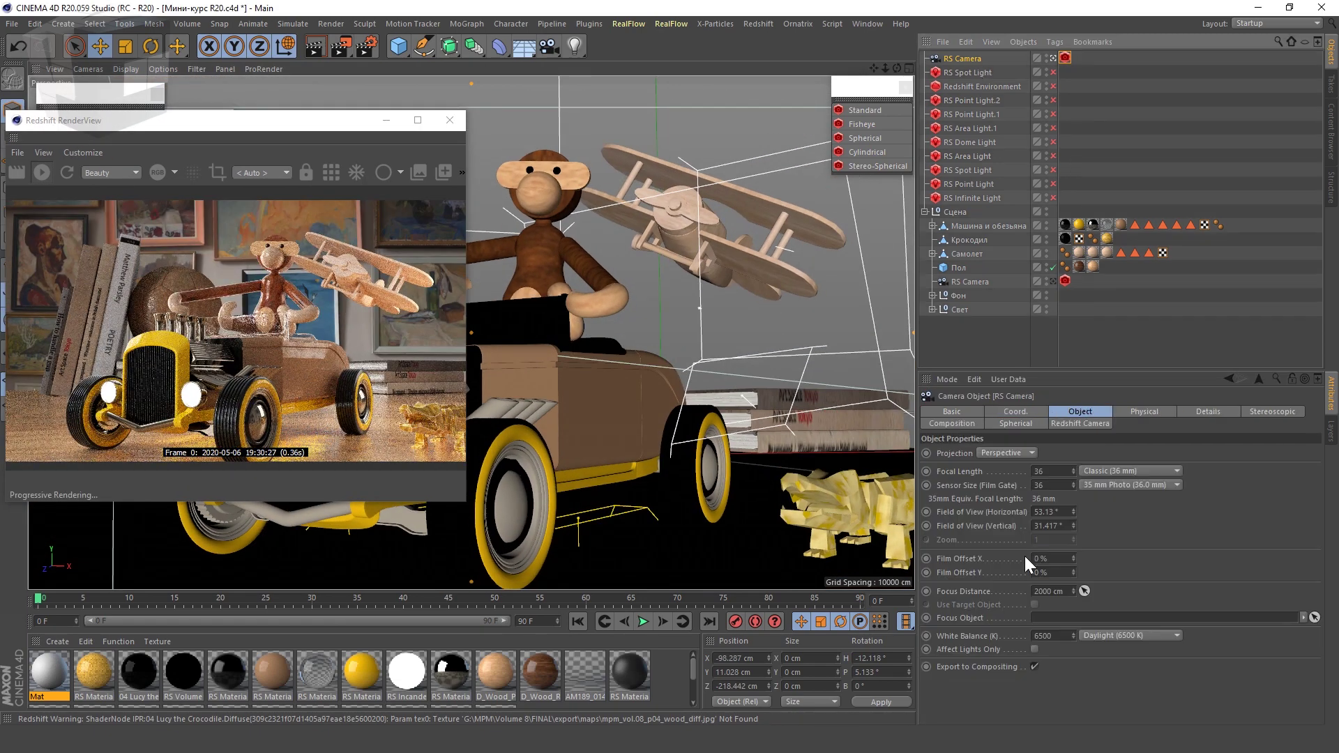
left_click_drag(1084, 591, 561, 295)
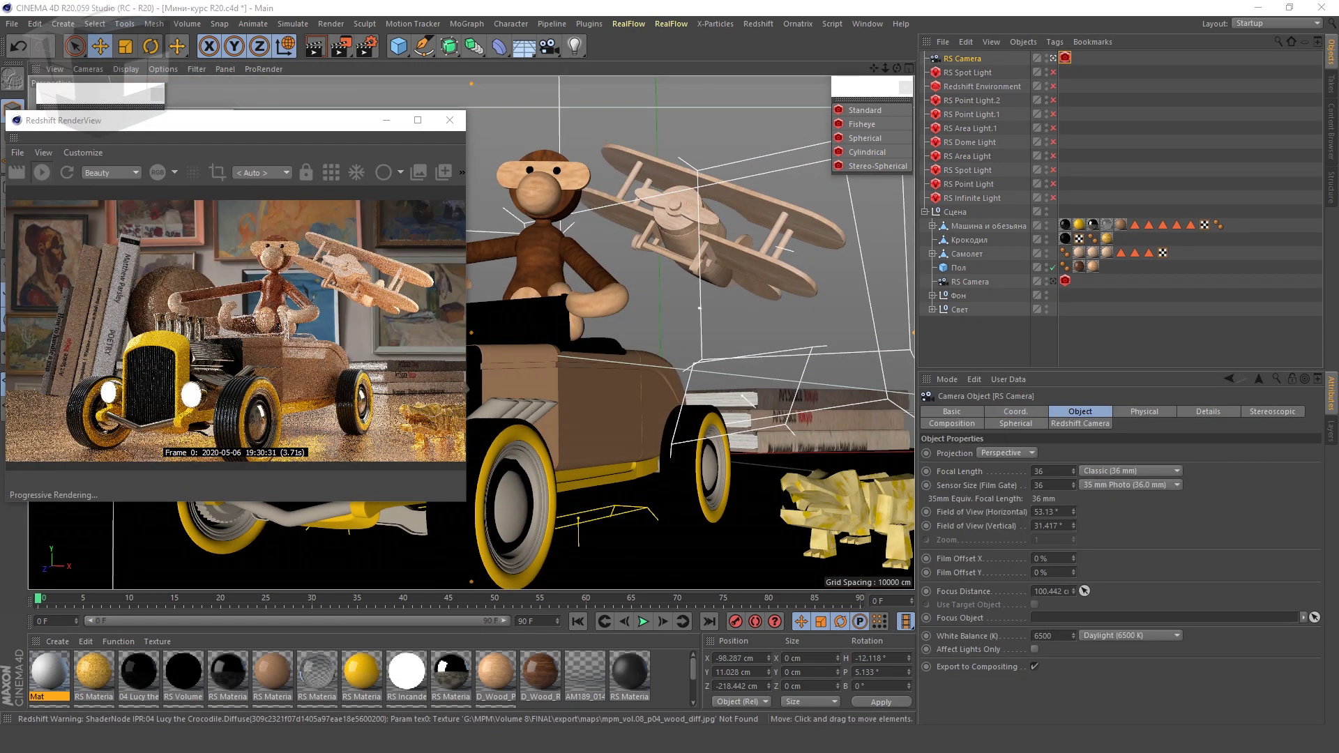
- Expand the Redshift tag's Bokeh section, enable bokeh, and set CoC Radius to 1
left_click(1085, 424)
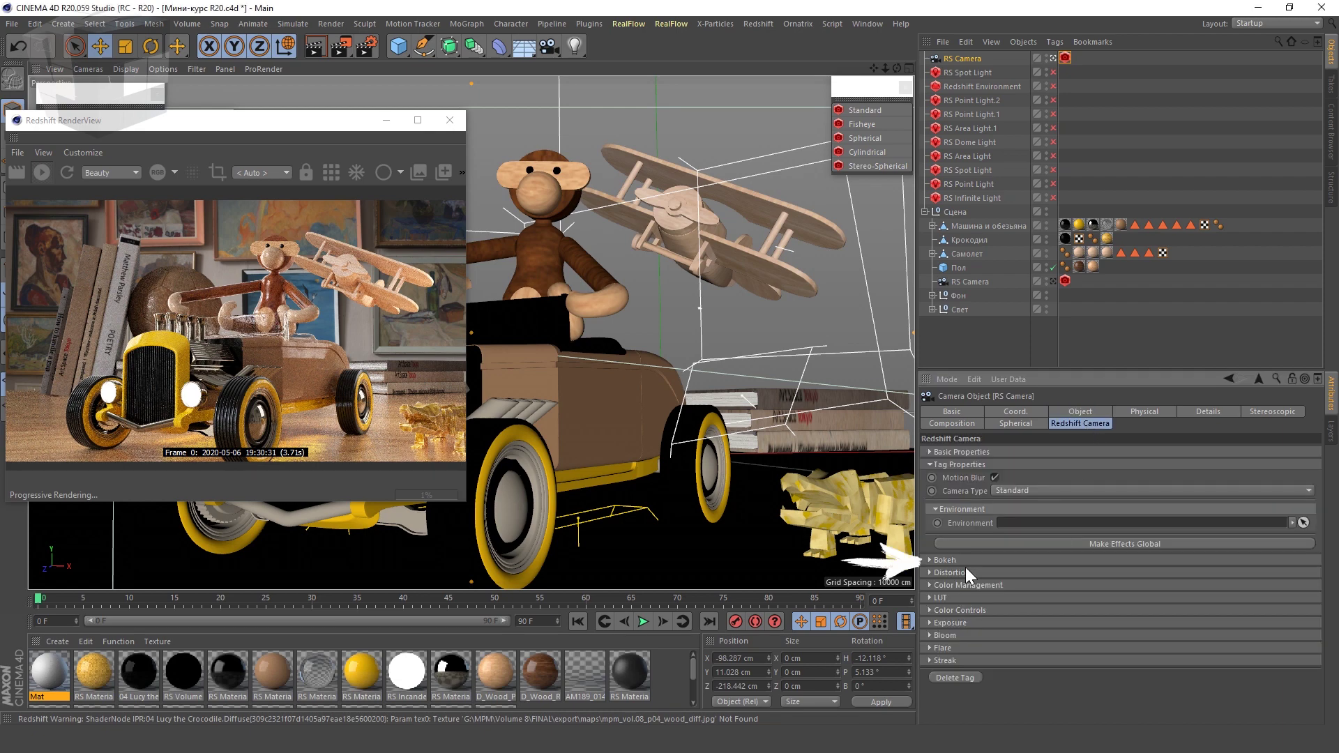
left_click(947, 560)
left_click(1049, 573)
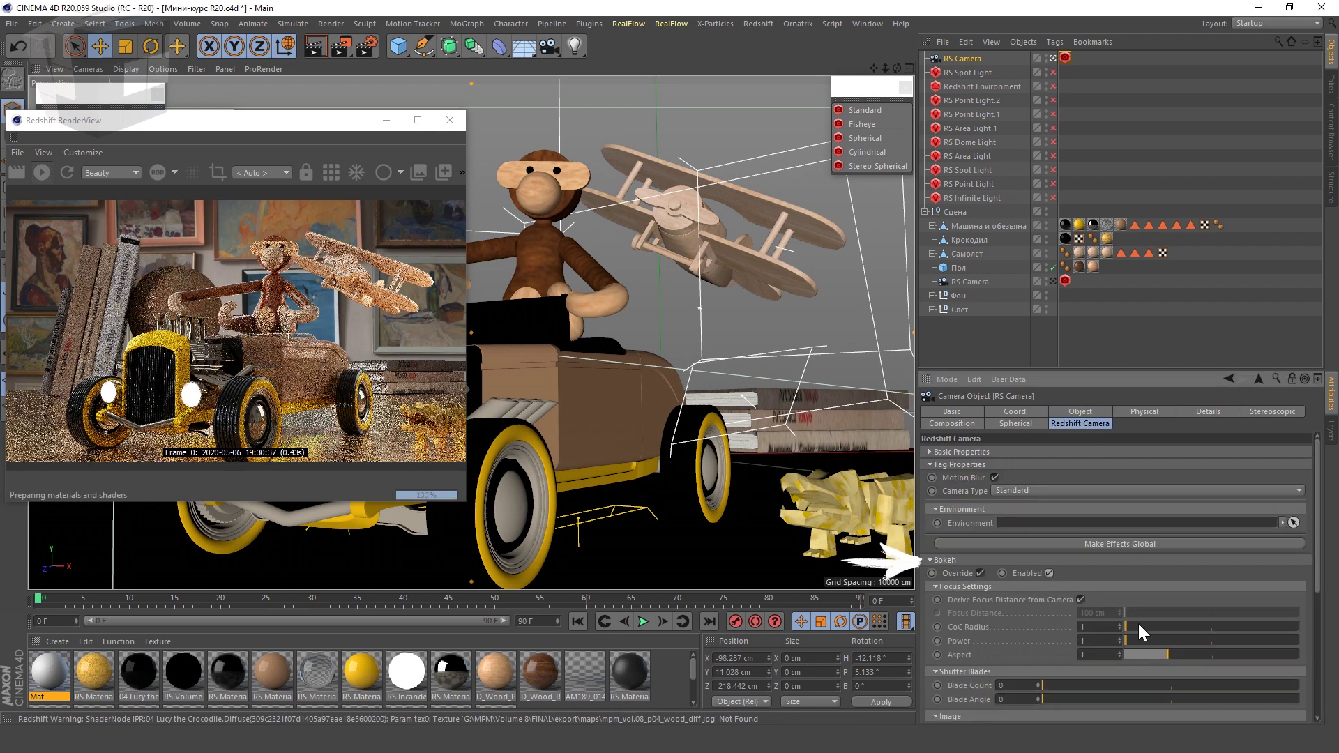
left_click_drag(1123, 625, 1131, 627)
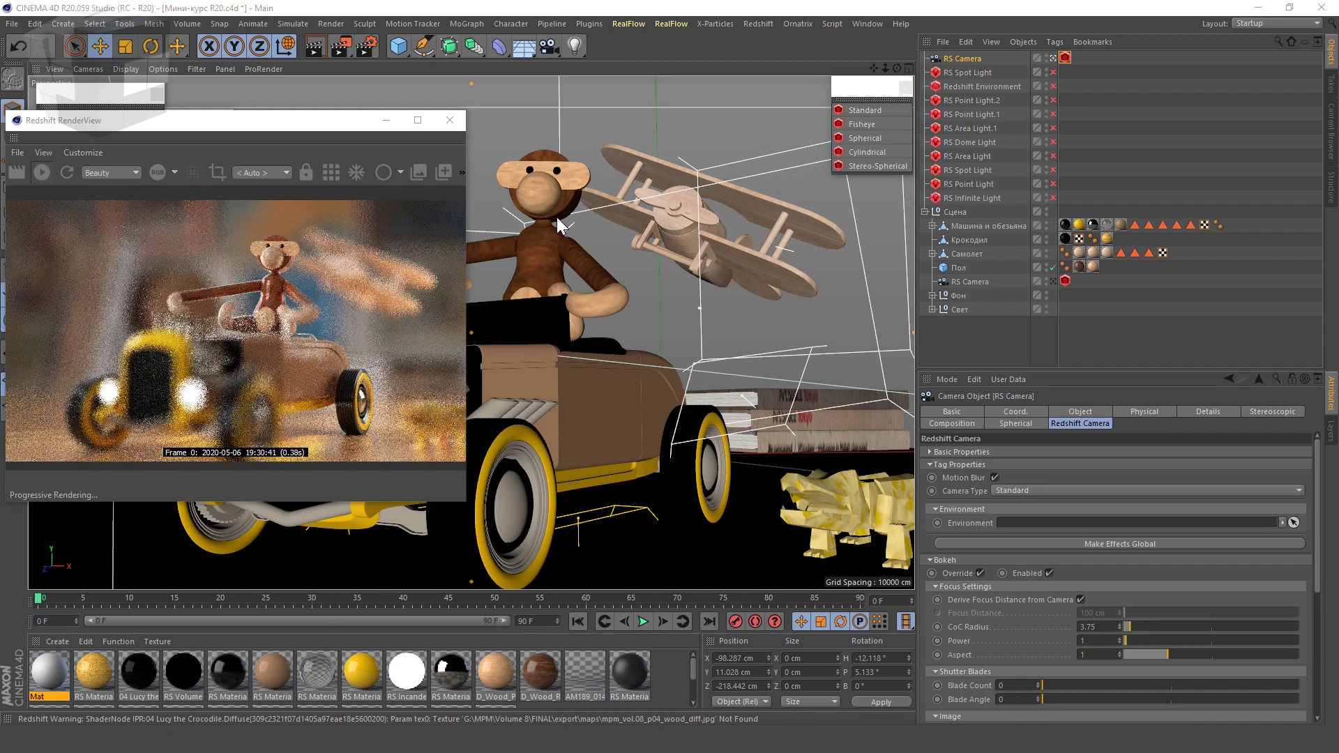
mouse_move(571, 298)
left_mouse_down("alt")
mouse_move(554, 471)
mouse_move(555, 417)
left_mouse_up("alt")
double_click(1088, 626)
type("1")
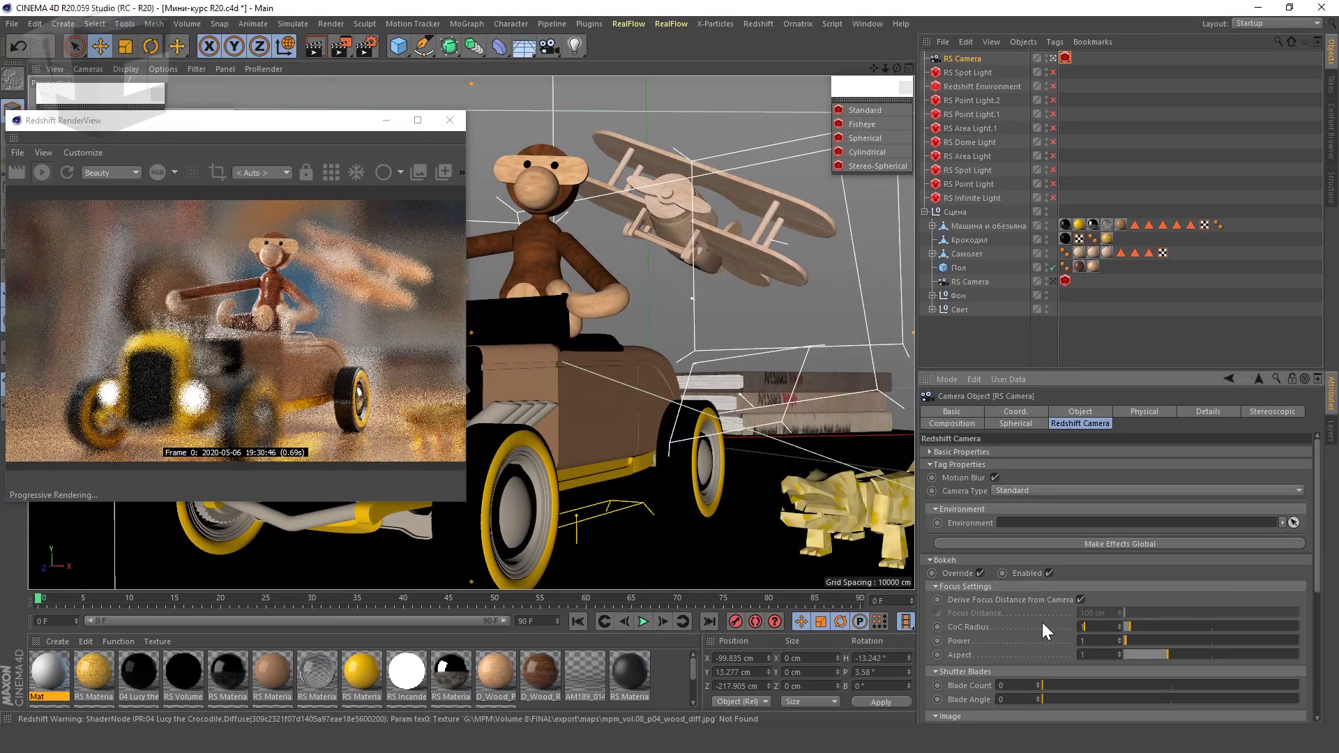
key("Return")
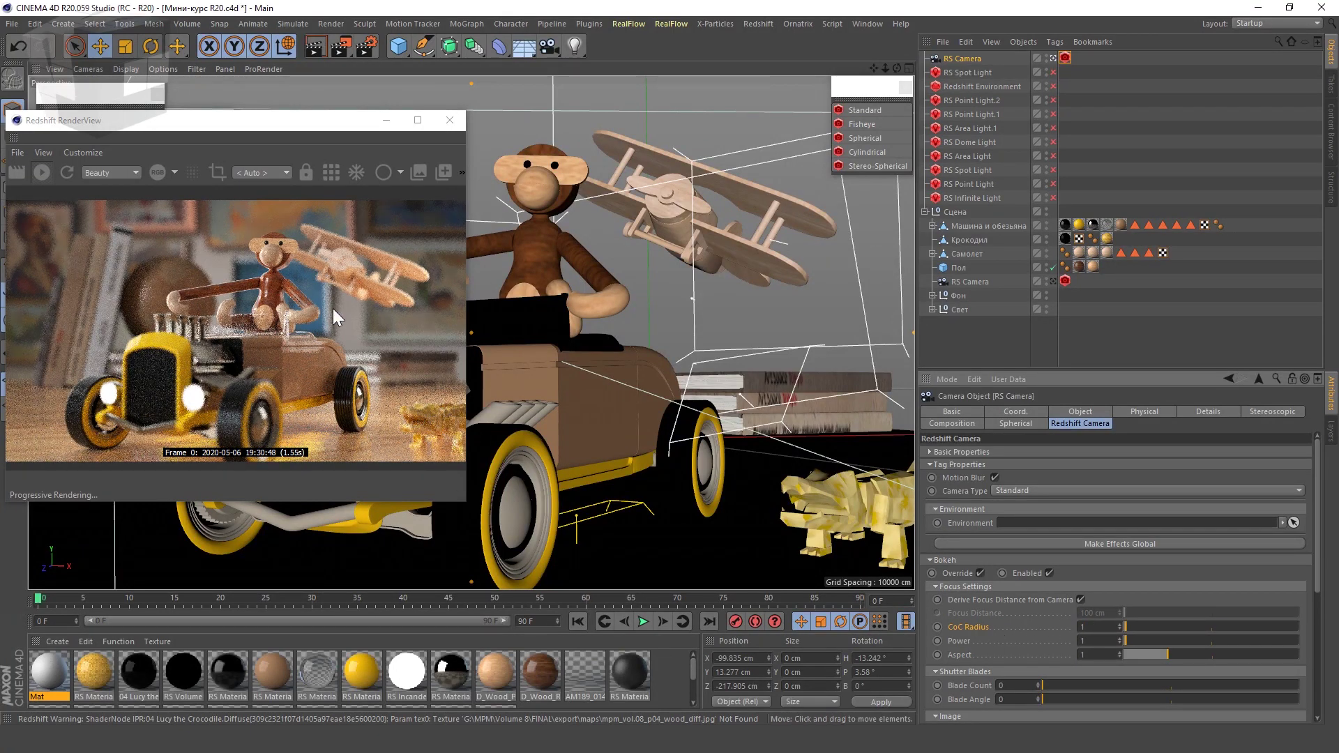
- Raise the bokeh CoC Radius to 2 and orbit out to view the scene
scroll(265, 320, "up", 2)
scroll(266, 316, "up", 2)
scroll(282, 328, "up", 2)
scroll(282, 328, "down", 1)
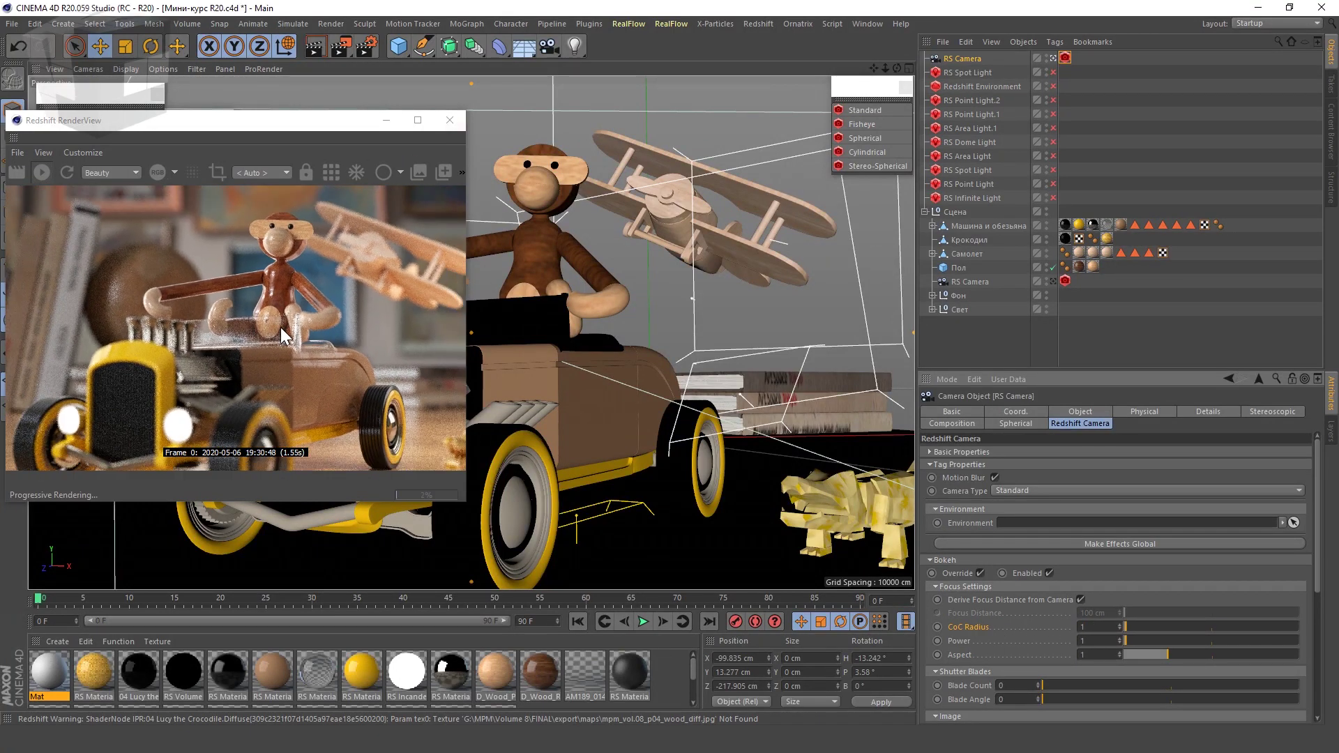
left_click(1129, 626)
left_click_drag(633, 407, 615, 323, "alt")
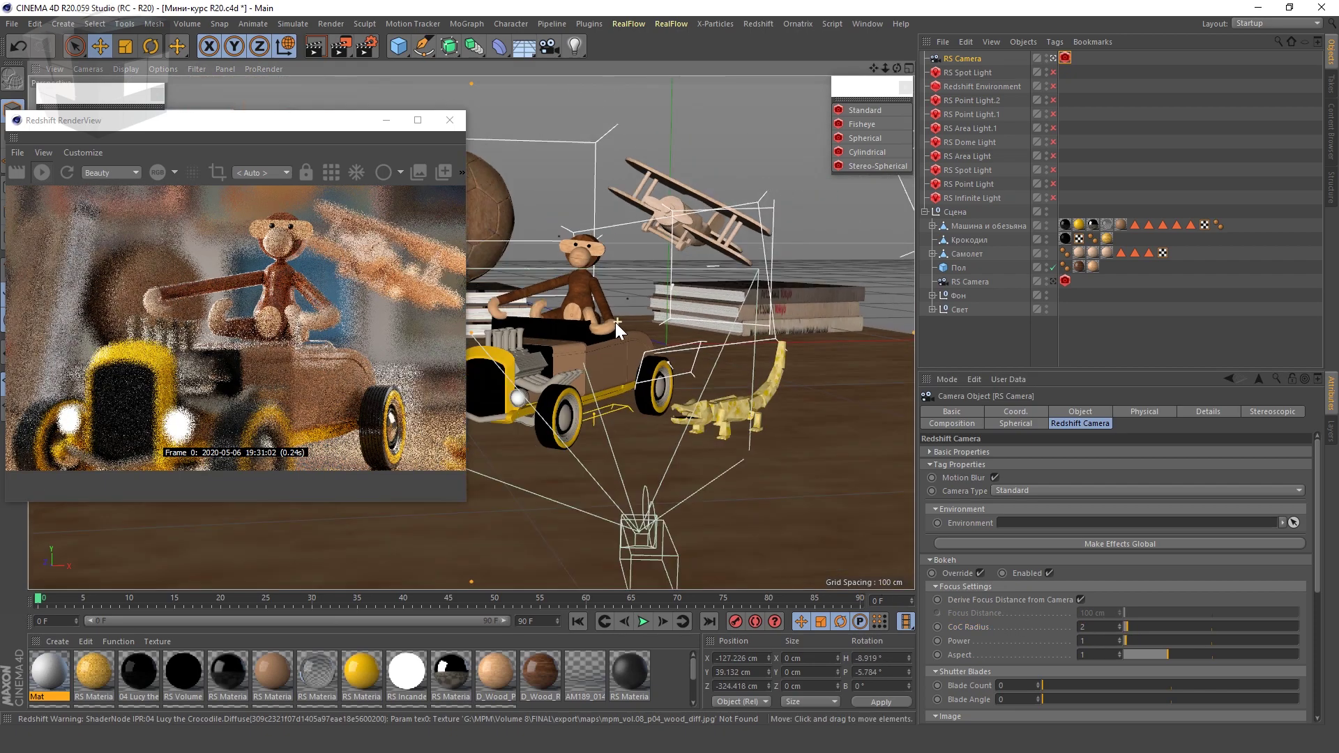
scroll(620, 329, "up", 1)
scroll(697, 356, "up", 4)
- Set Focus Distance to about 125 cm, then try bokeh Power 100 and Aspect 3.31, undoing both
left_click(1077, 413)
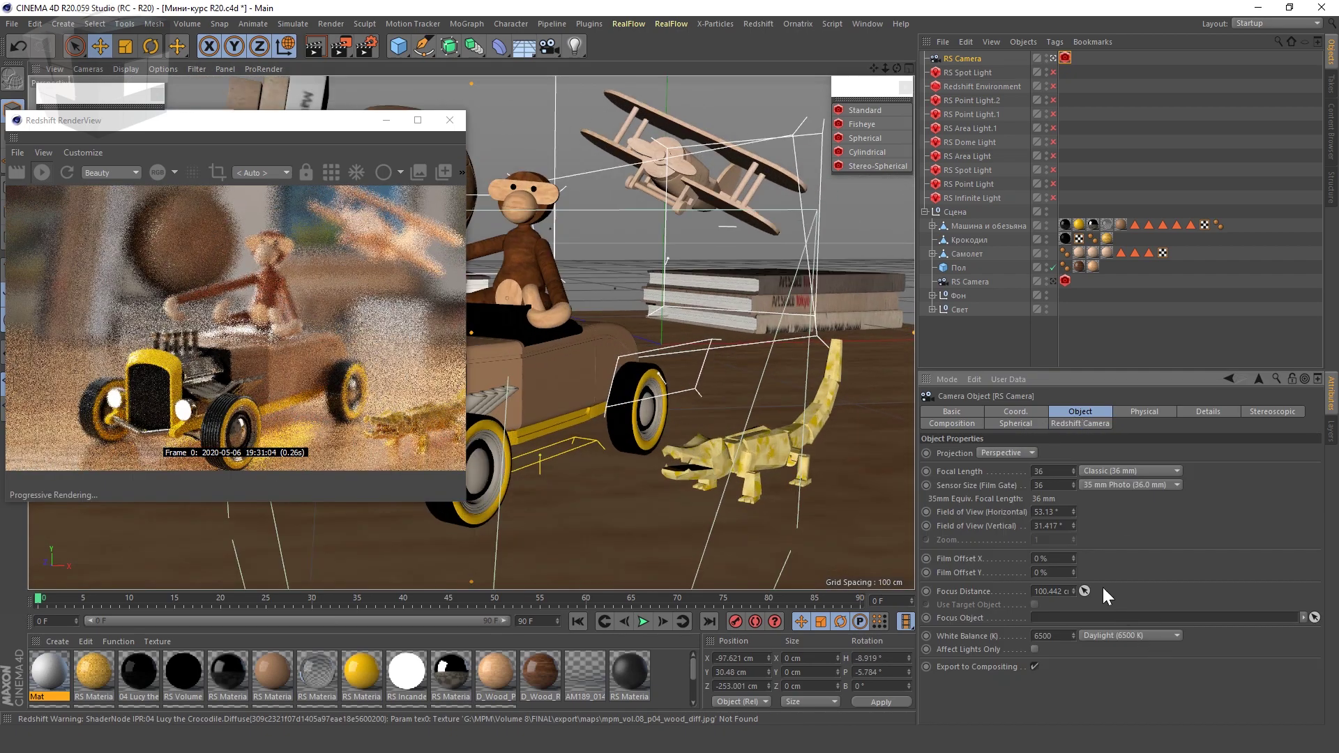
left_click_drag(1084, 591, 720, 589)
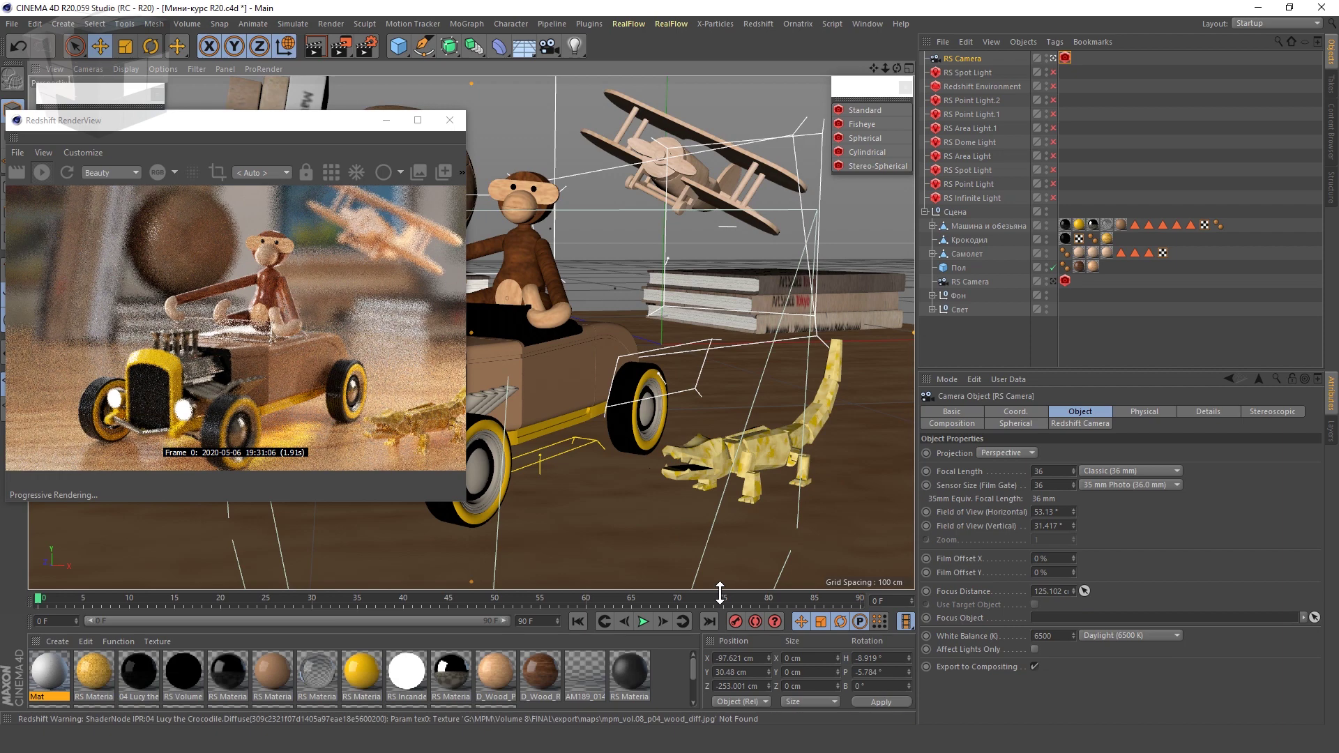
left_click(1051, 422)
left_click_drag(1207, 639, 1334, 655)
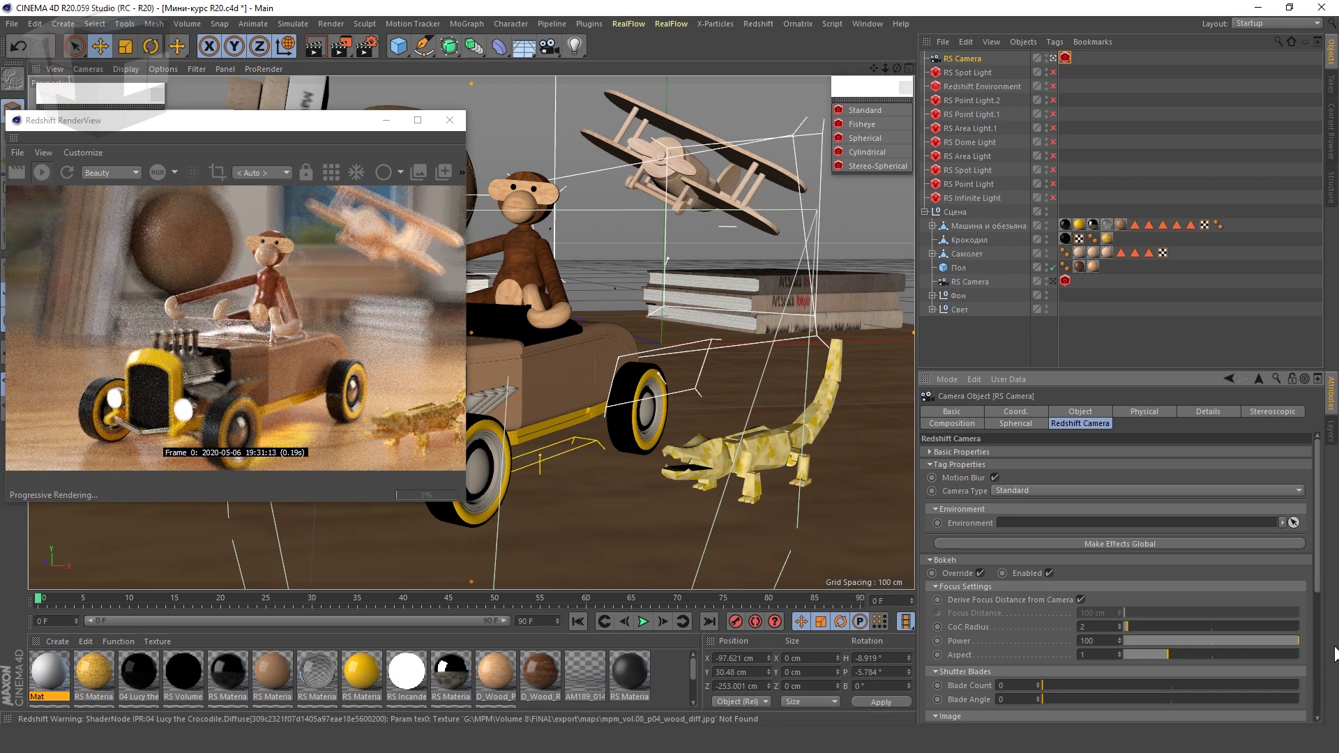
key("ctrl+z")
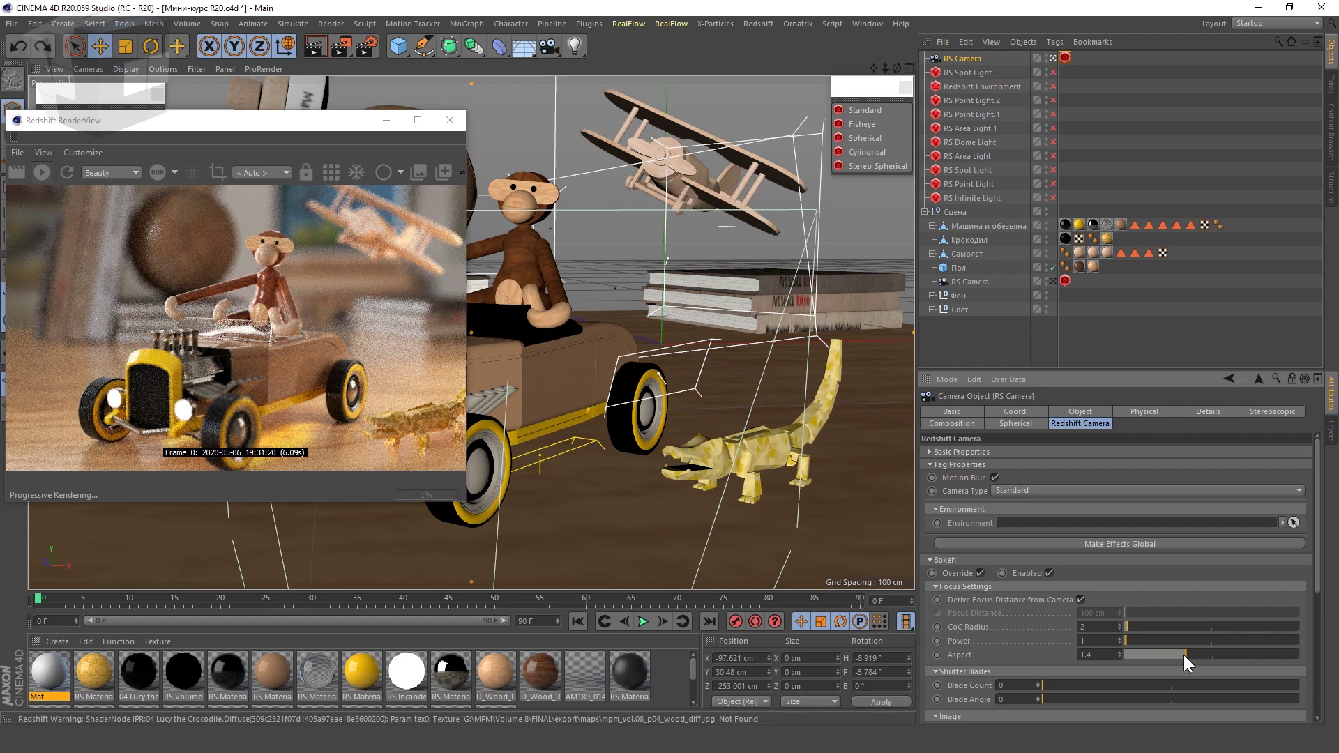
left_click_drag(1183, 655, 1269, 654)
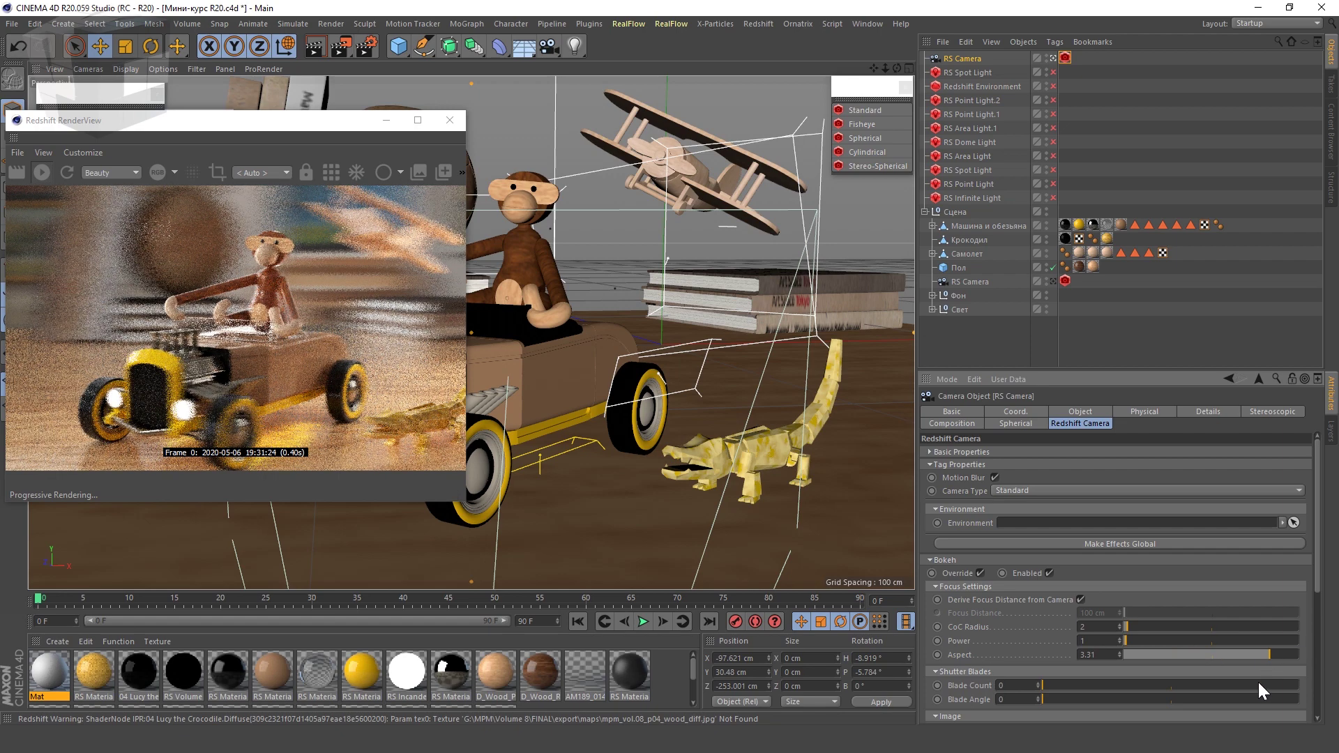
key("ctrl+z")
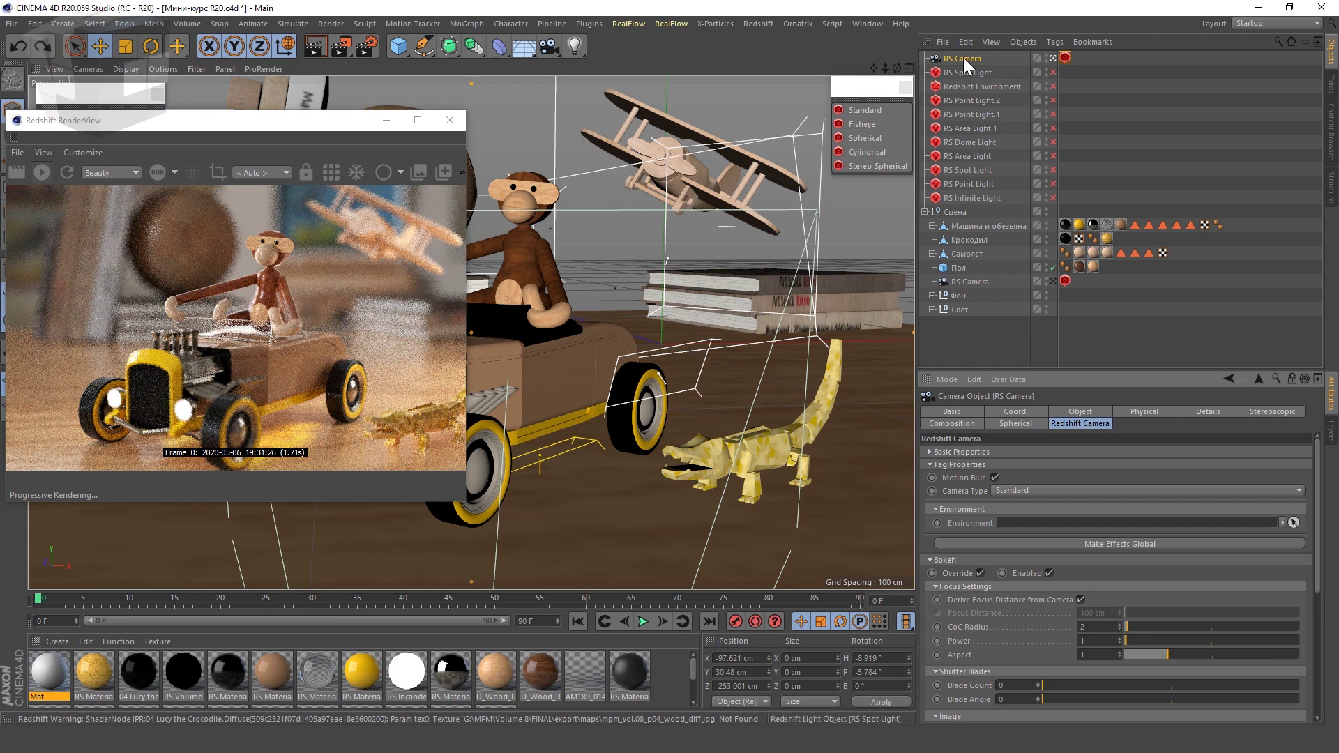
- Set the RS Camera's Focal Length to 50.3 mm and focus on the airplane
left_click(964, 57)
left_click(1054, 411)
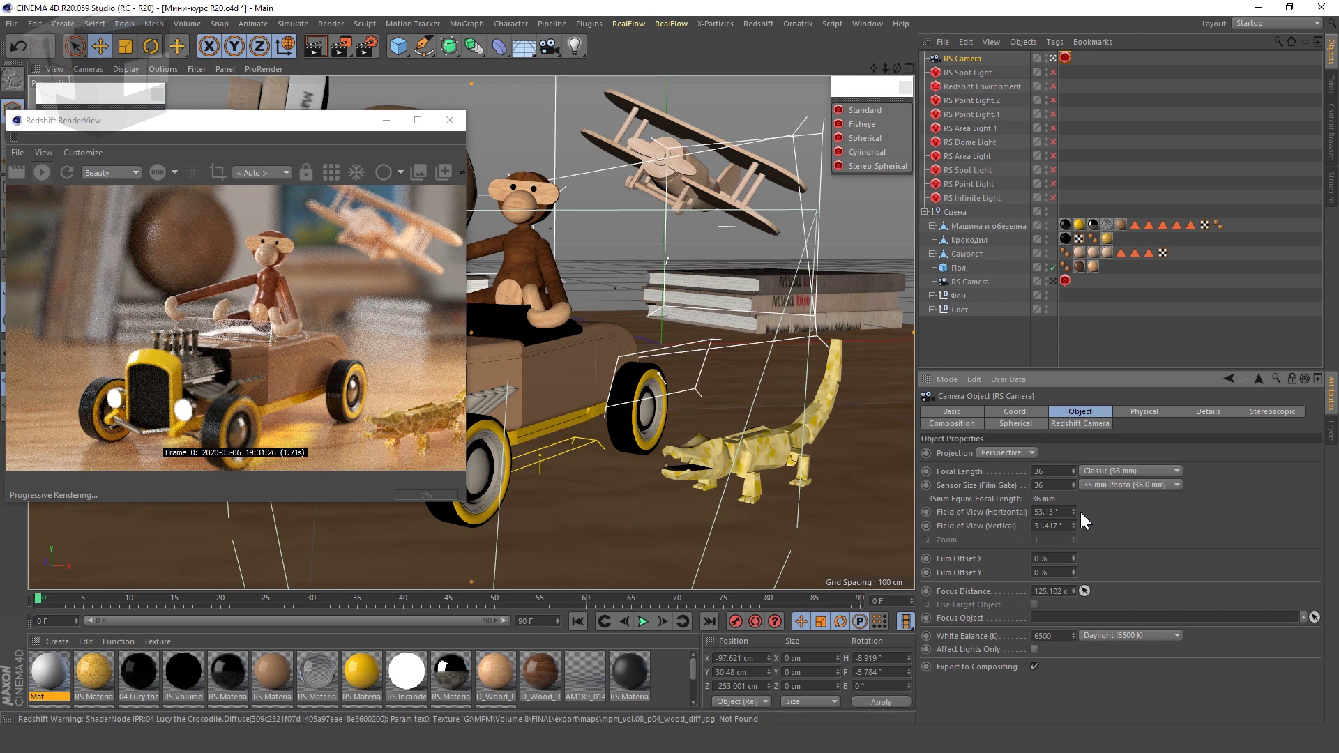
mouse_move(1074, 471)
left_mouse_down()
mouse_move(1074, 446)
mouse_move(1073, 472)
left_mouse_up()
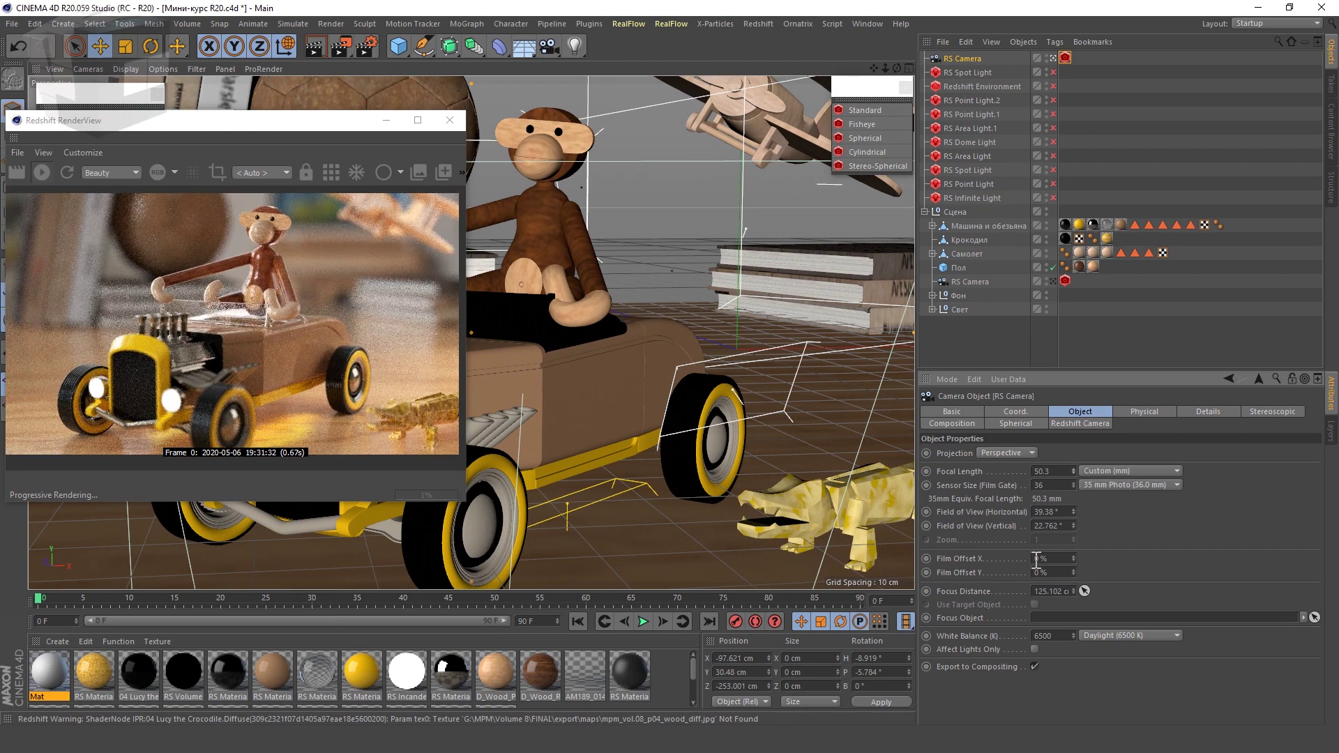
left_click(1085, 591)
left_click(747, 102)
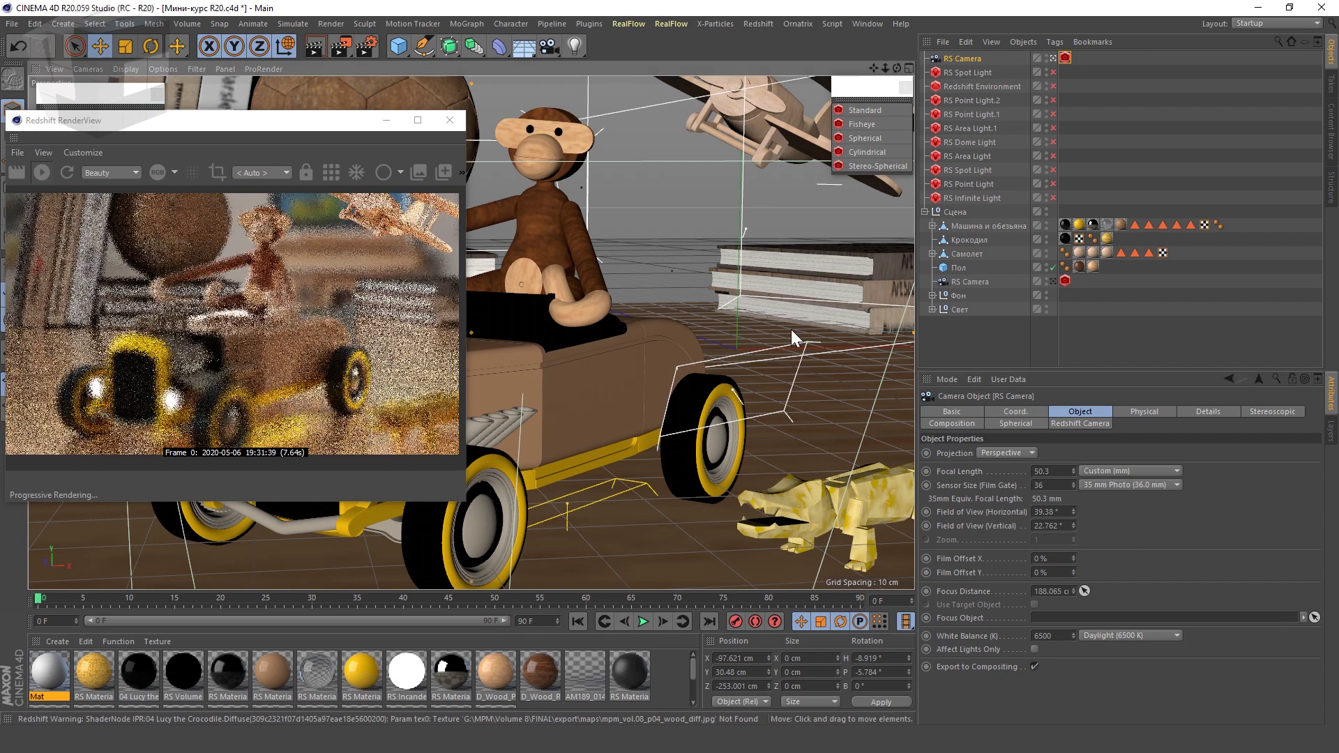
- Refocus on the car and monkey and keyframe Focus Distance at frame 0
left_click(1085, 590)
left_click(593, 362)
left_click_drag(1074, 591, 1073, 551)
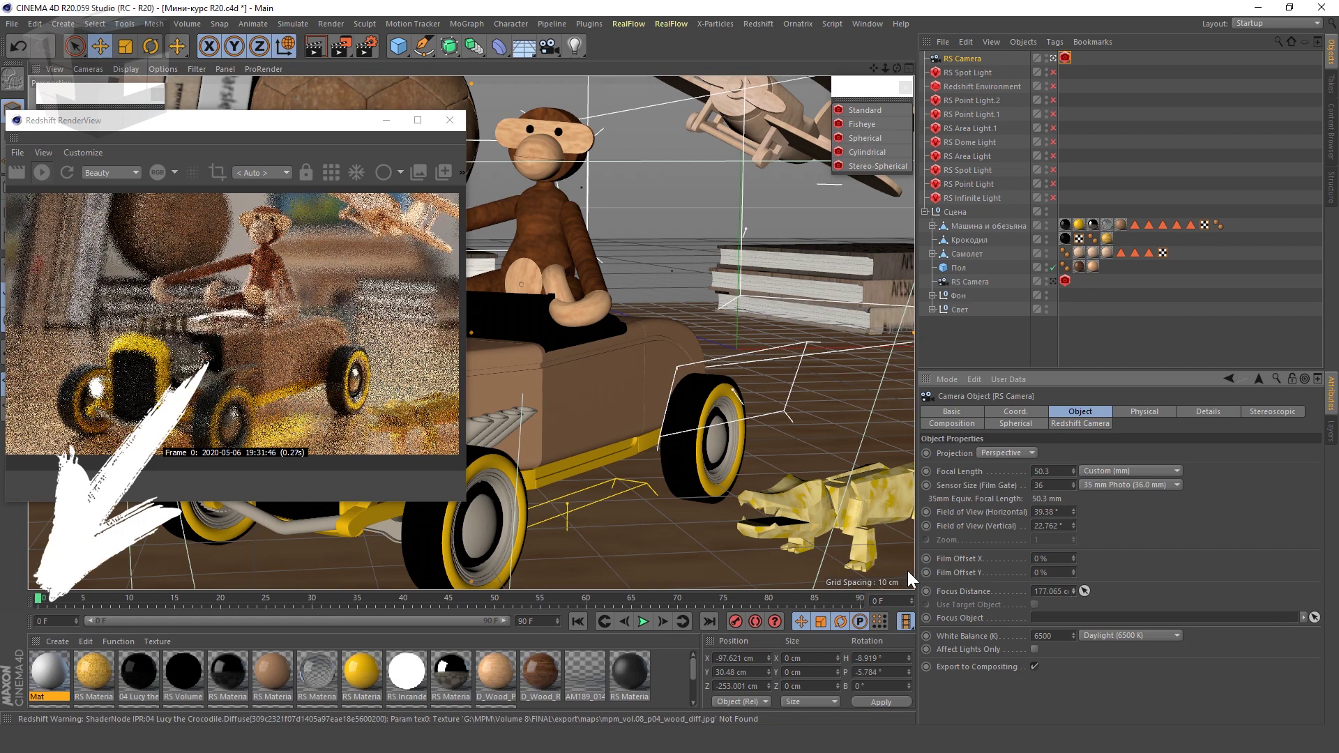
left_click(907, 570)
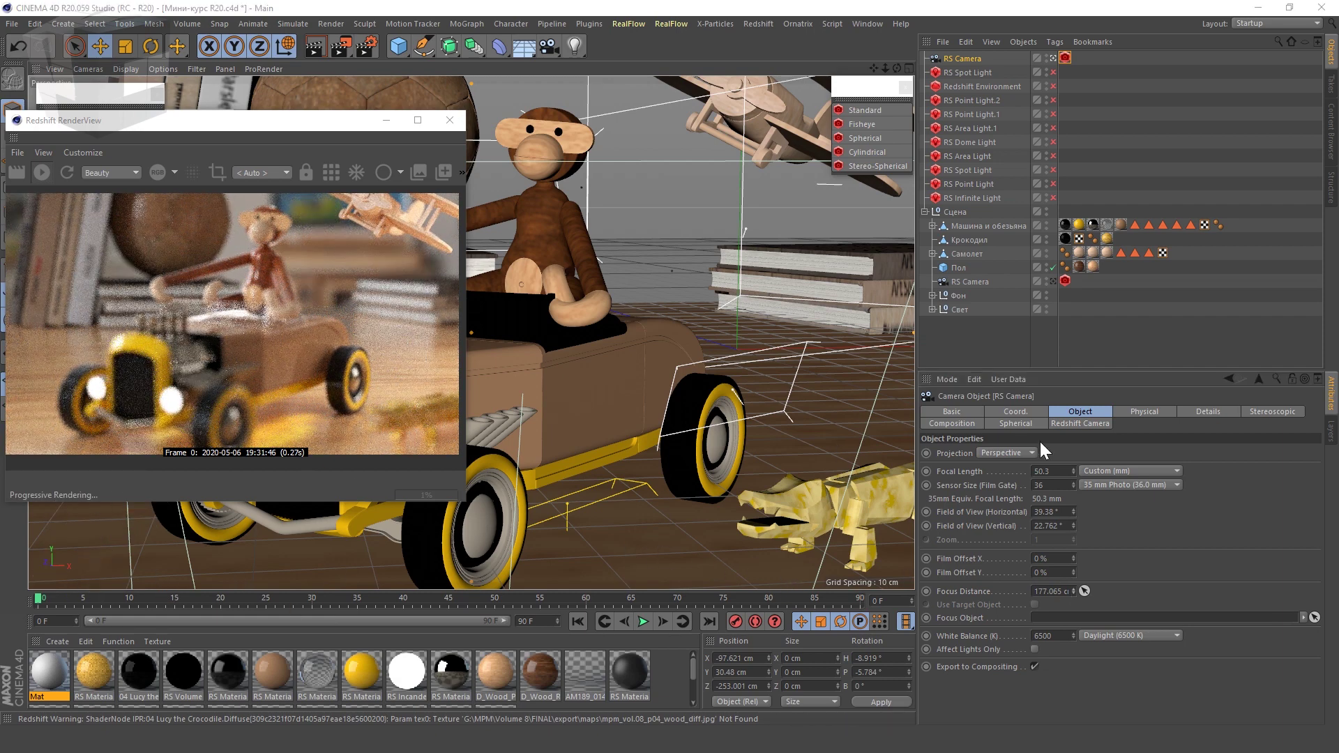
left_click(927, 590, "ctrl")
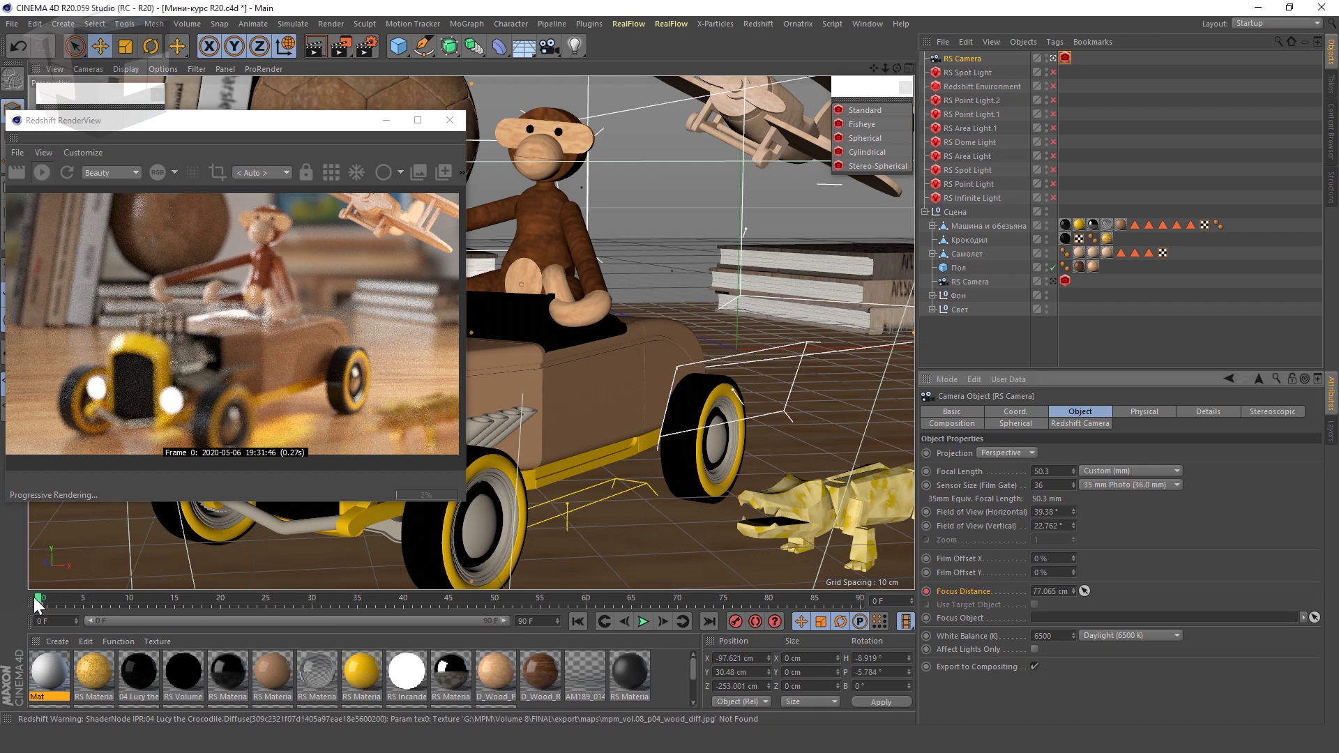
- At frame 74, refocus on the books and keyframe Focus Distance, then return to frame 0
left_click_drag(33, 597, 718, 613)
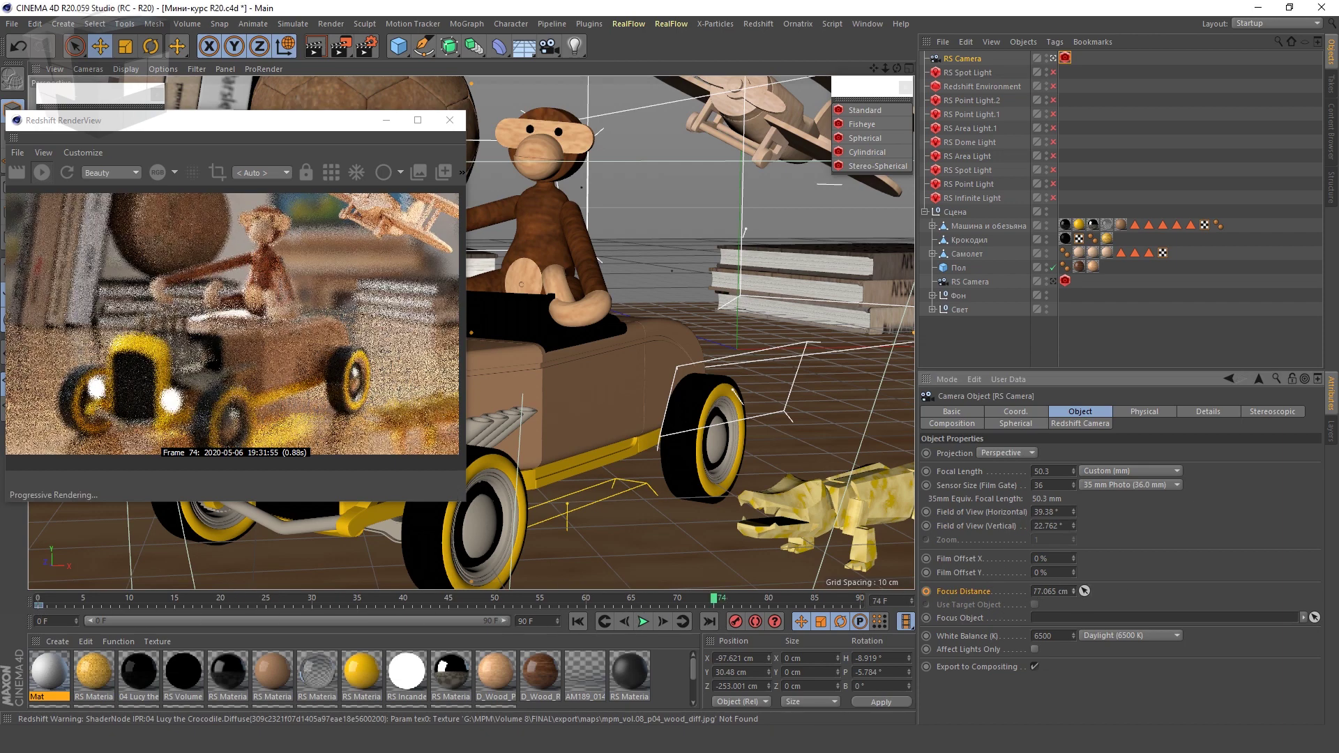
left_click(1074, 588)
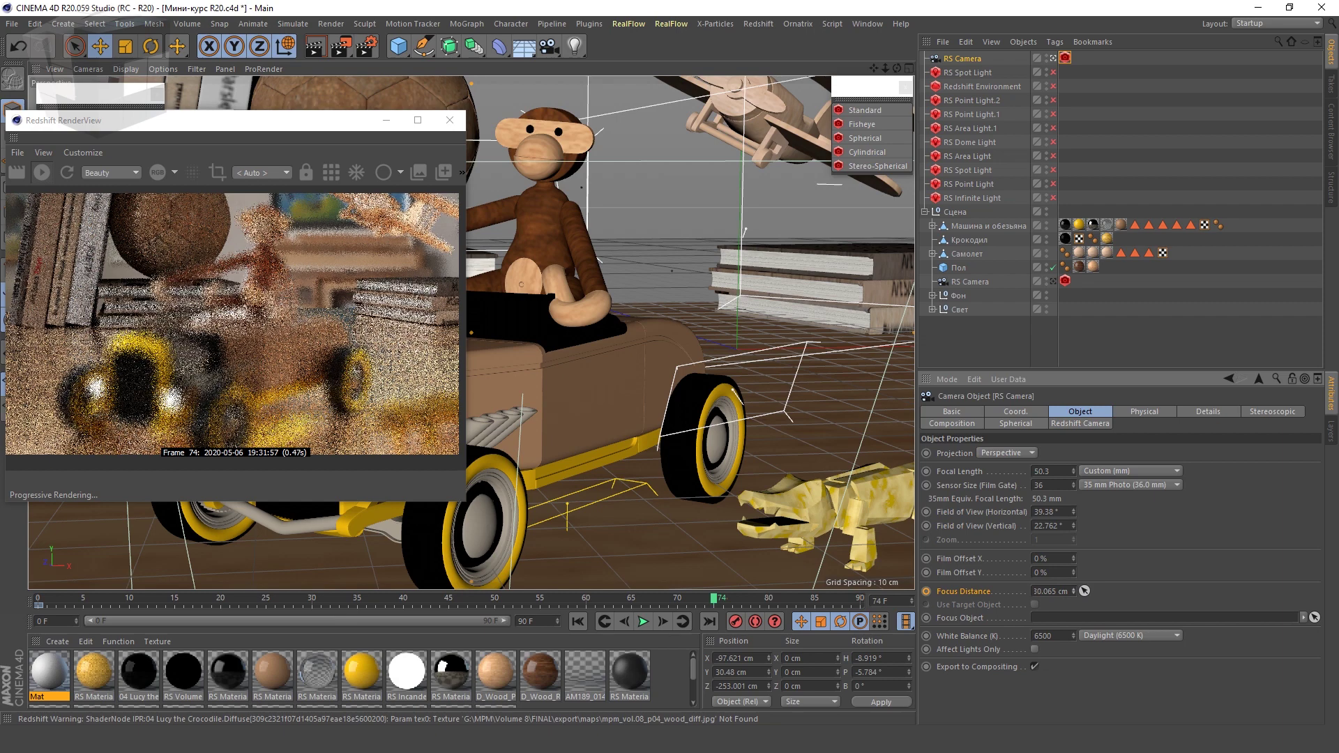
left_click_drag(1073, 589, 1074, 589)
left_click(926, 590, "ctrl")
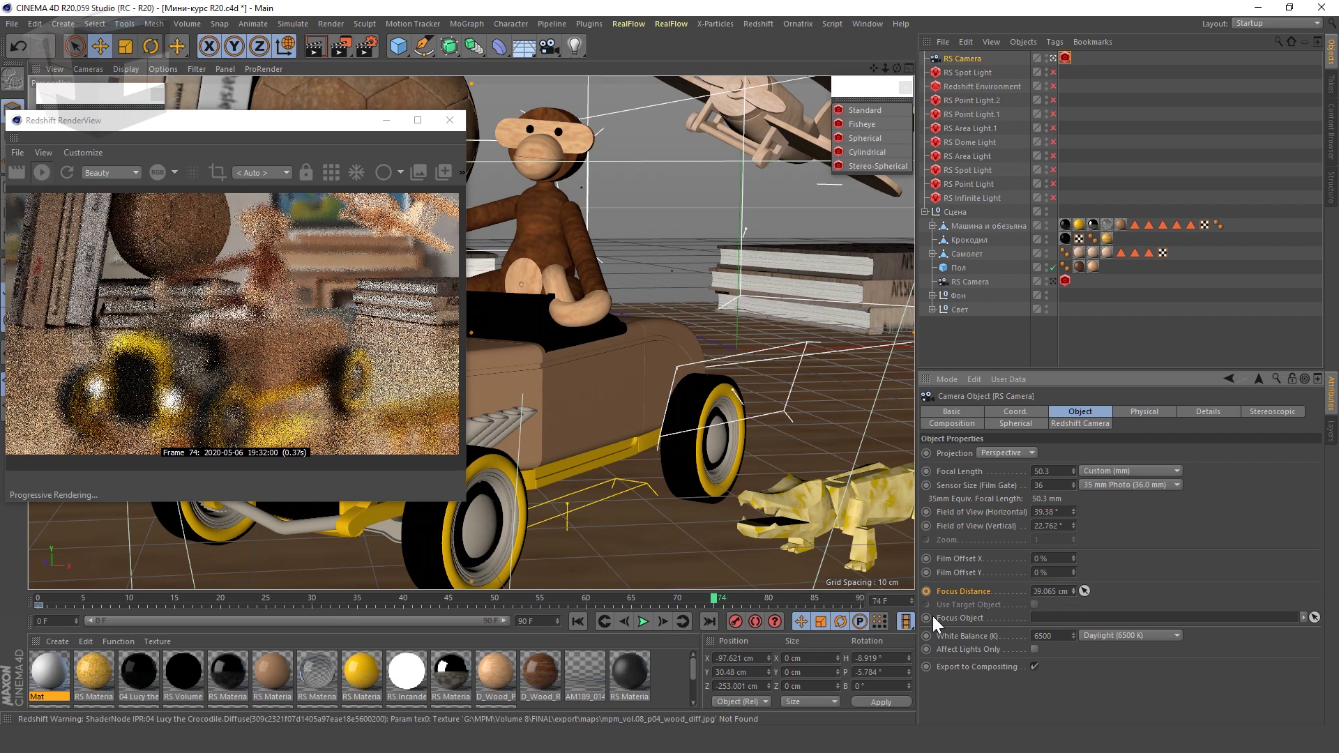
mouse_move(715, 596)
left_mouse_down()
mouse_move(55, 590)
mouse_move(178, 612)
mouse_move(612, 625)
mouse_move(9, 601)
left_mouse_up()
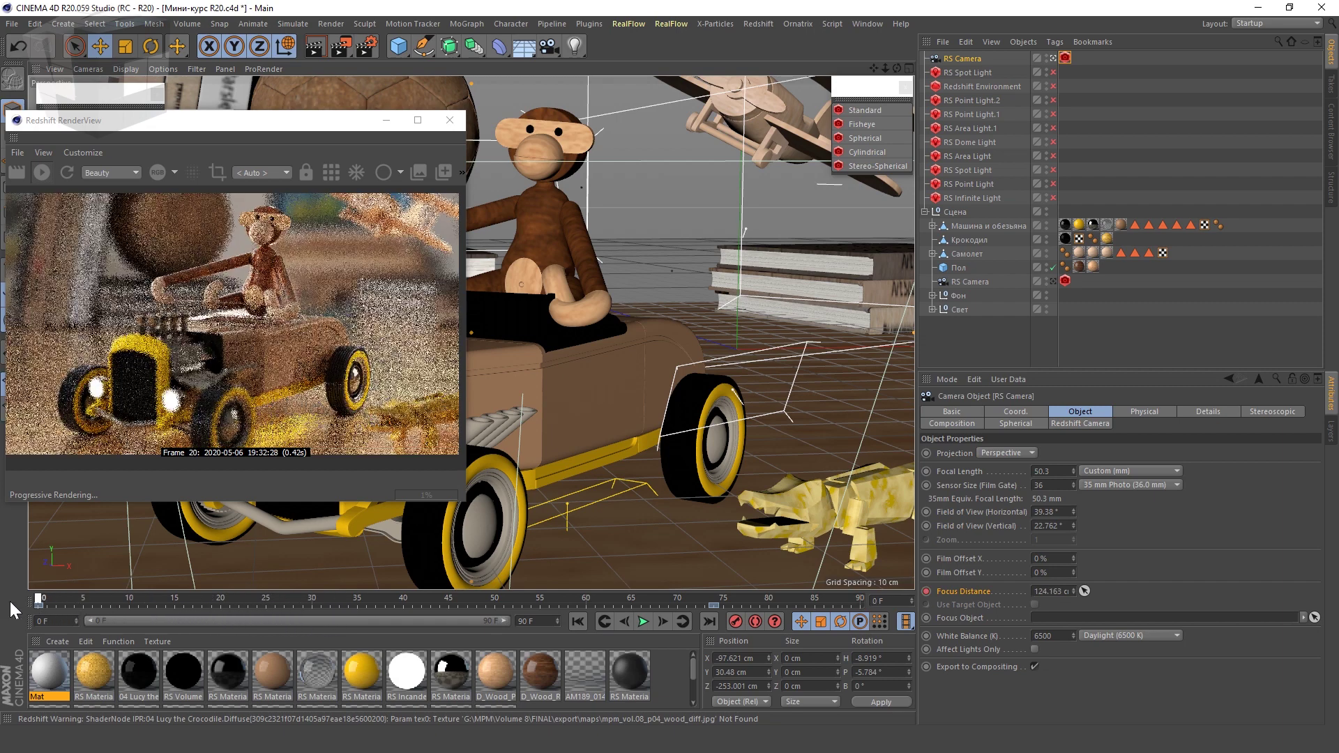